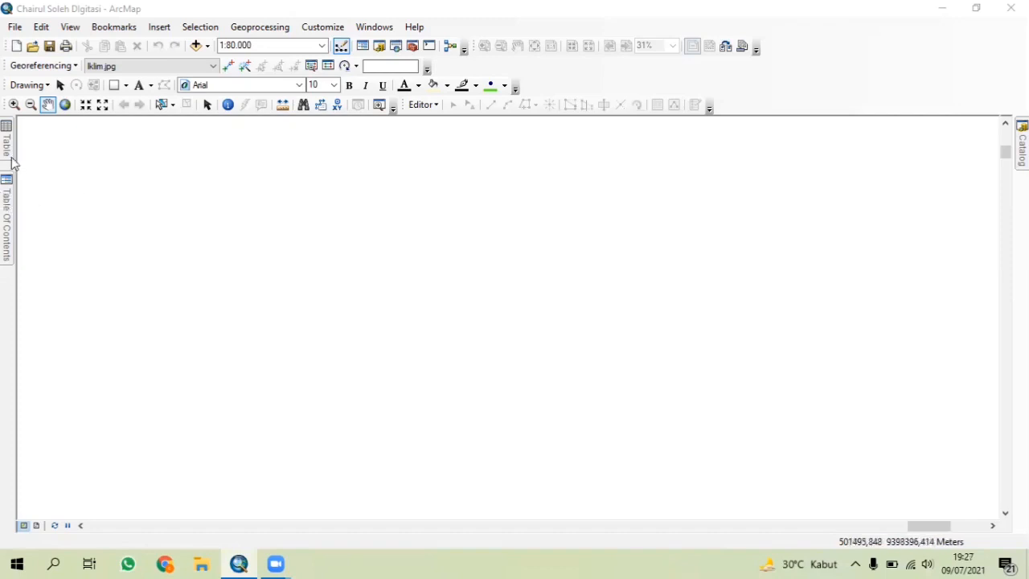
# Step: Add the Tanah.jpg raster from the Digitasi folder to the map and make it the georeferencing target layer
pyautogui.click(195, 46)
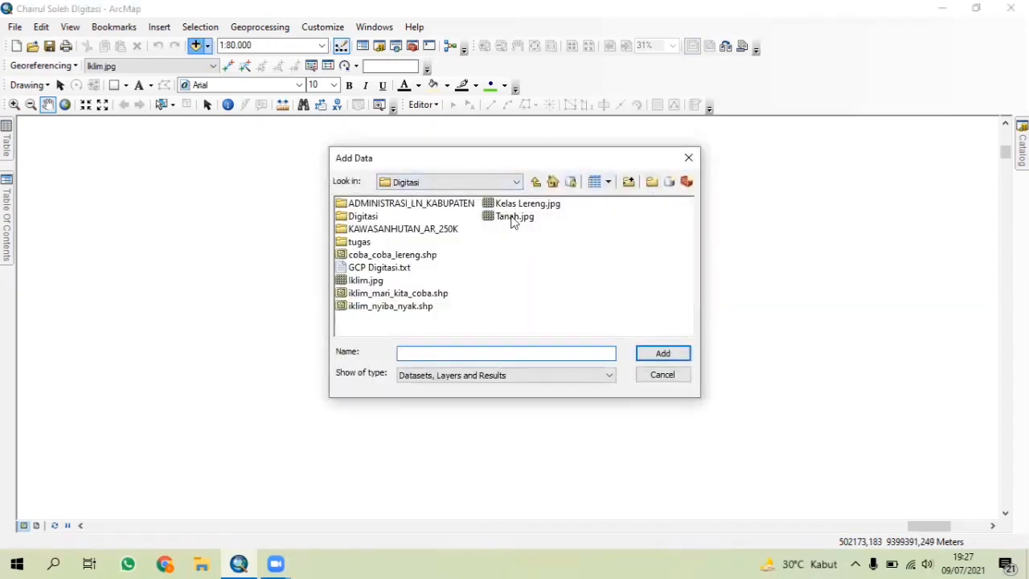
pyautogui.click(514, 217)
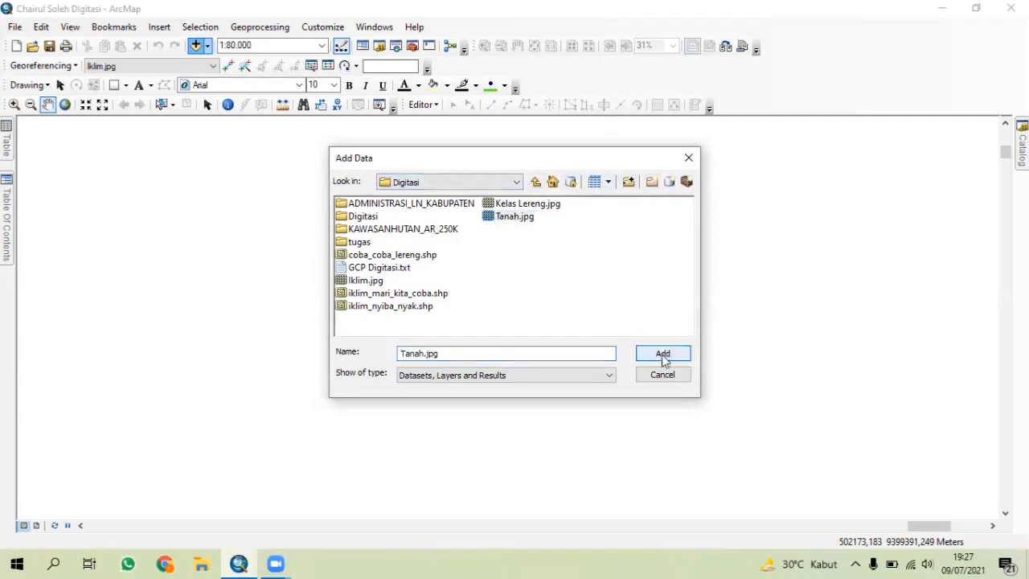
pyautogui.click(662, 356)
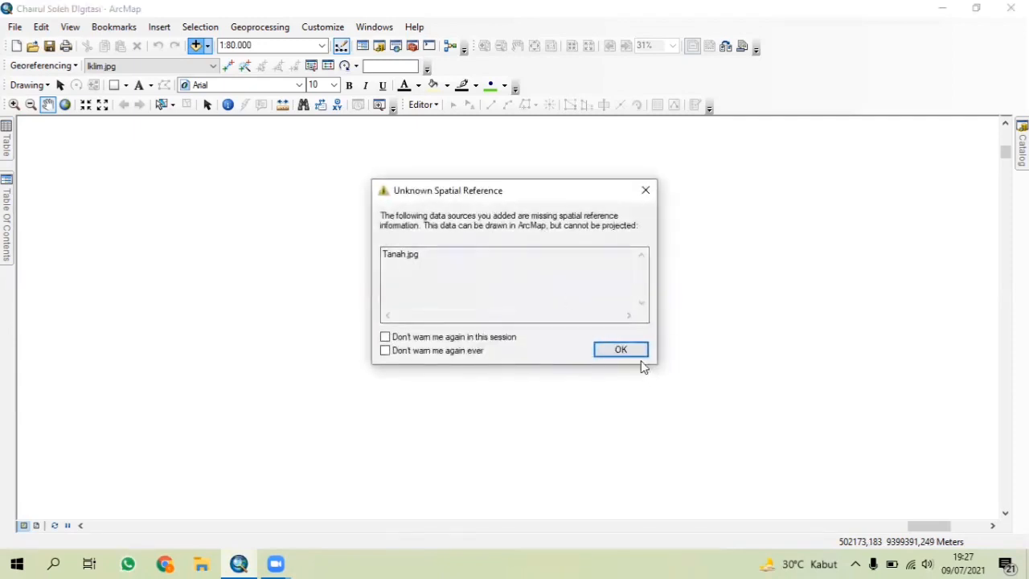
pyautogui.click(628, 350)
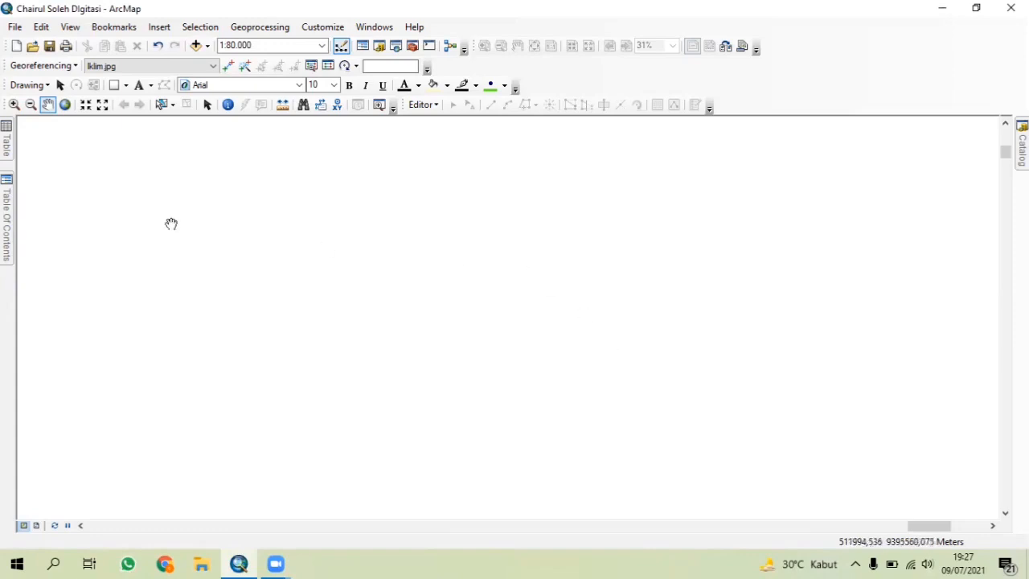
pyautogui.click(140, 65)
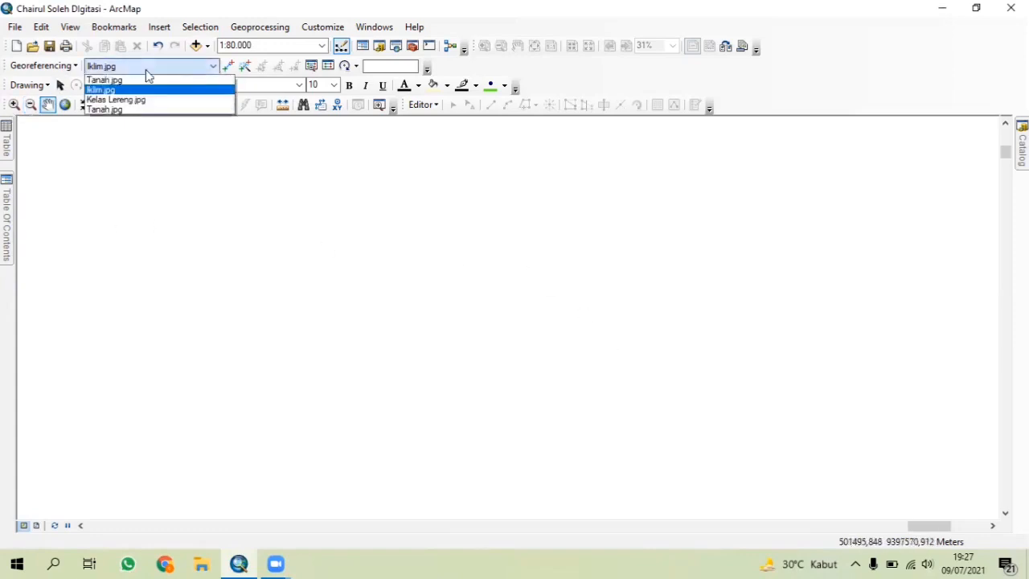
pyautogui.click(151, 78)
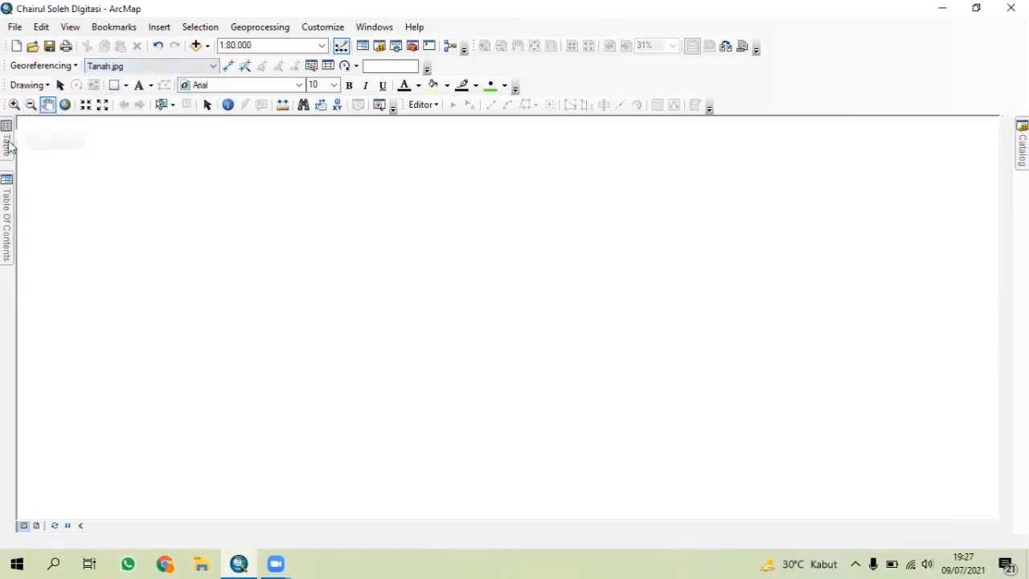
# Step: Move the Tanah.jpg layer above all other layers and zoom the map to its extent
pyautogui.click(7, 140)
pyautogui.click(356, 122)
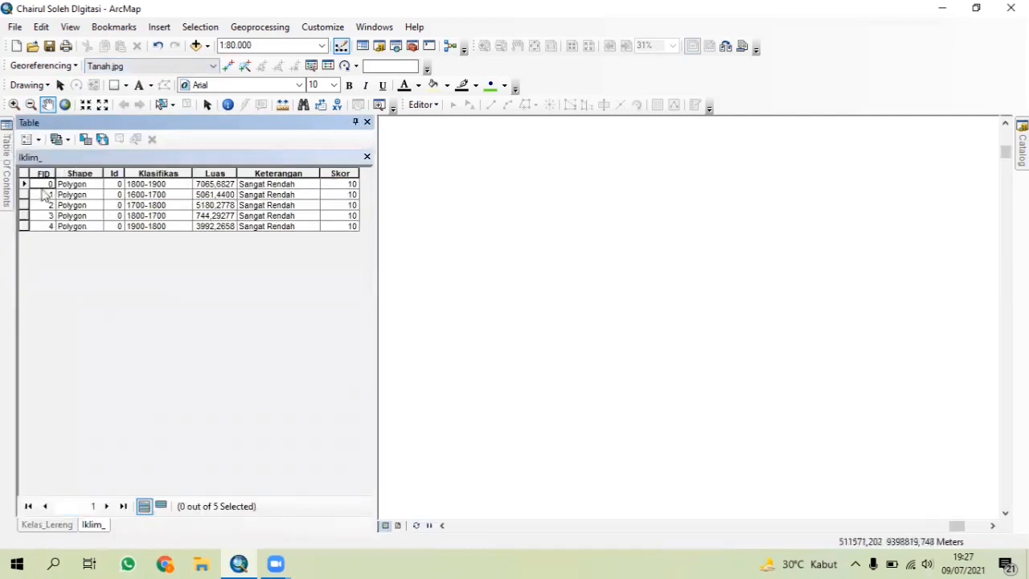
pyautogui.click(7, 191)
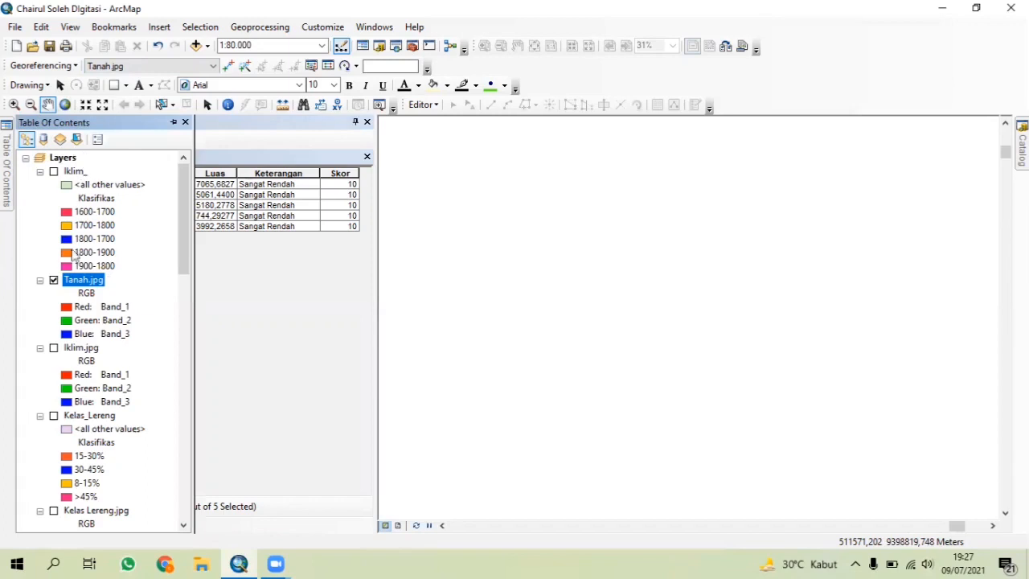
pyautogui.moveTo(90, 285); pyautogui.dragTo(78, 164)
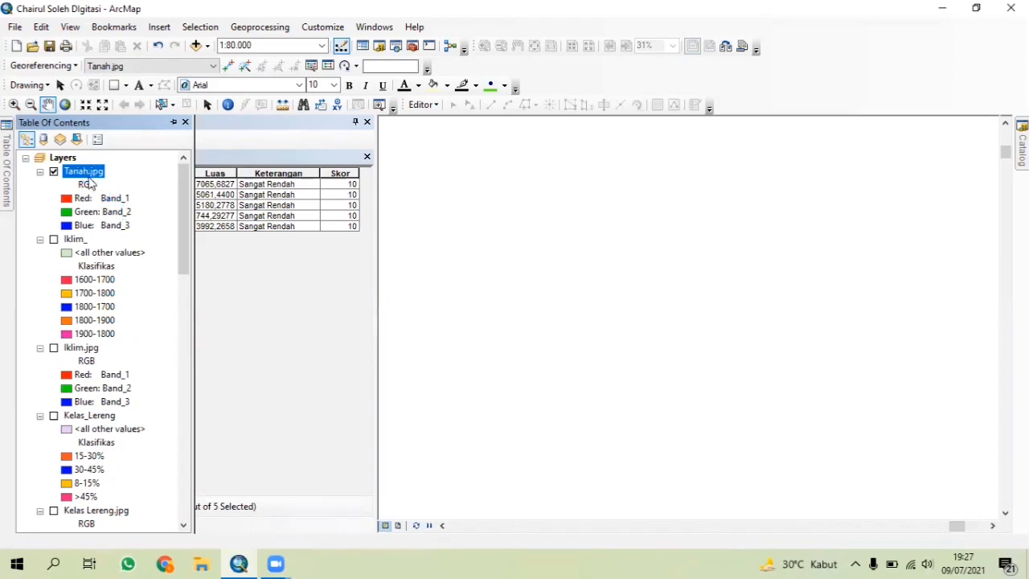
pyautogui.rightClick(85, 170)
pyautogui.click(143, 246)
pyautogui.click(368, 123)
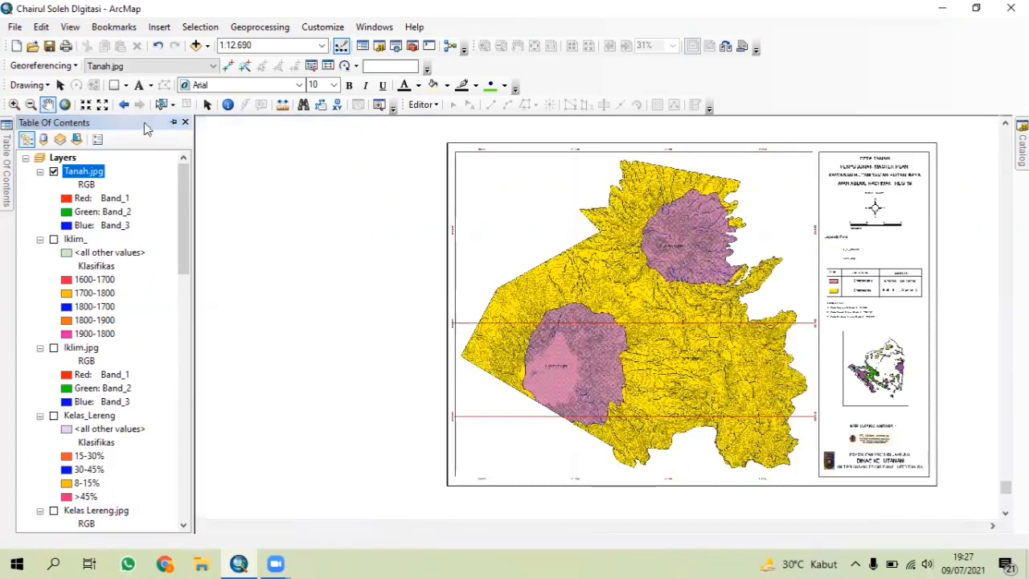
pyautogui.click(173, 123)
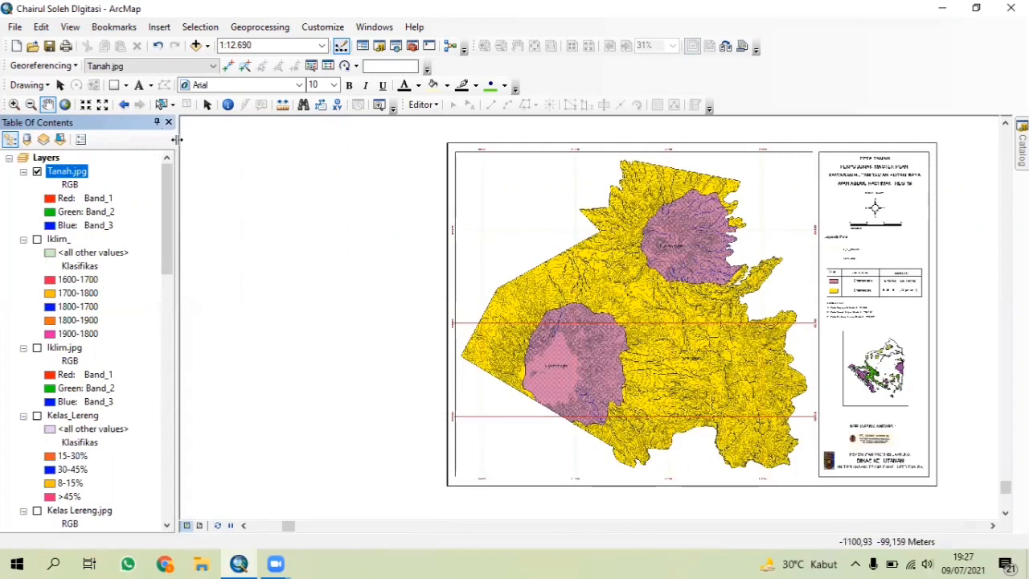
pyautogui.click(157, 123)
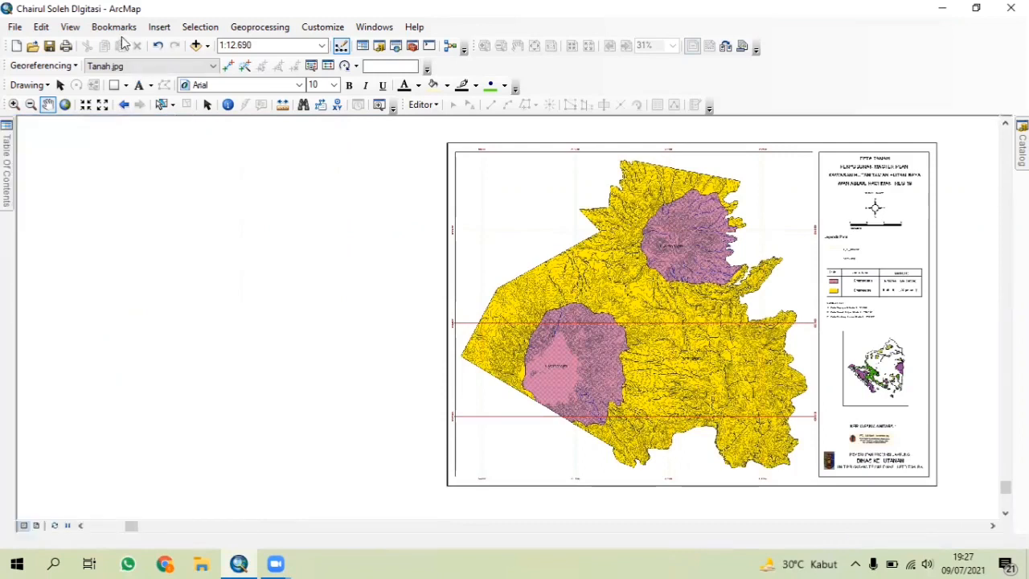
# Step: Set the data frame's coordinate system to WGS 1984 UTM Zone 48S
pyautogui.click(69, 26)
pyautogui.click(133, 201)
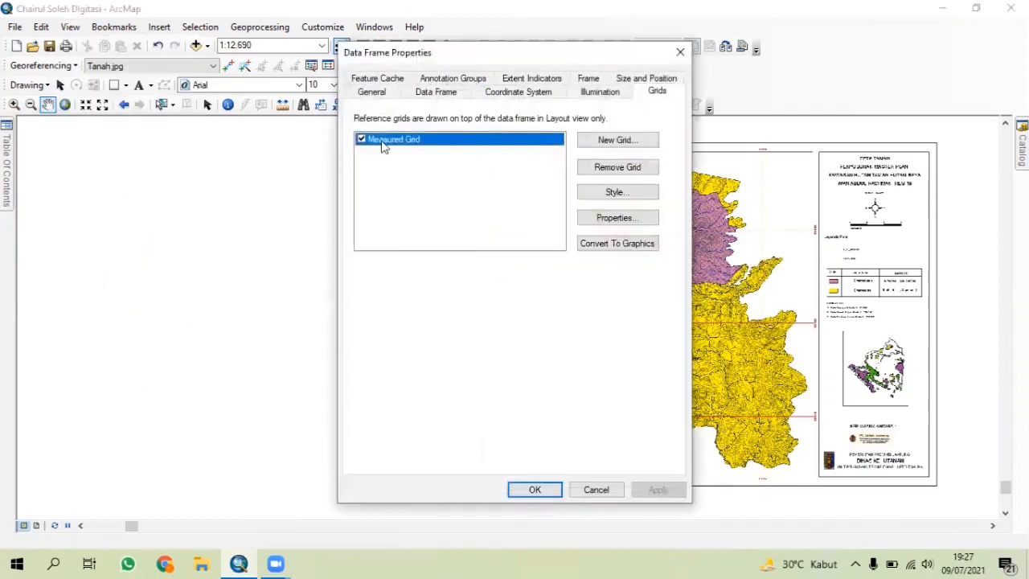
pyautogui.click(518, 92)
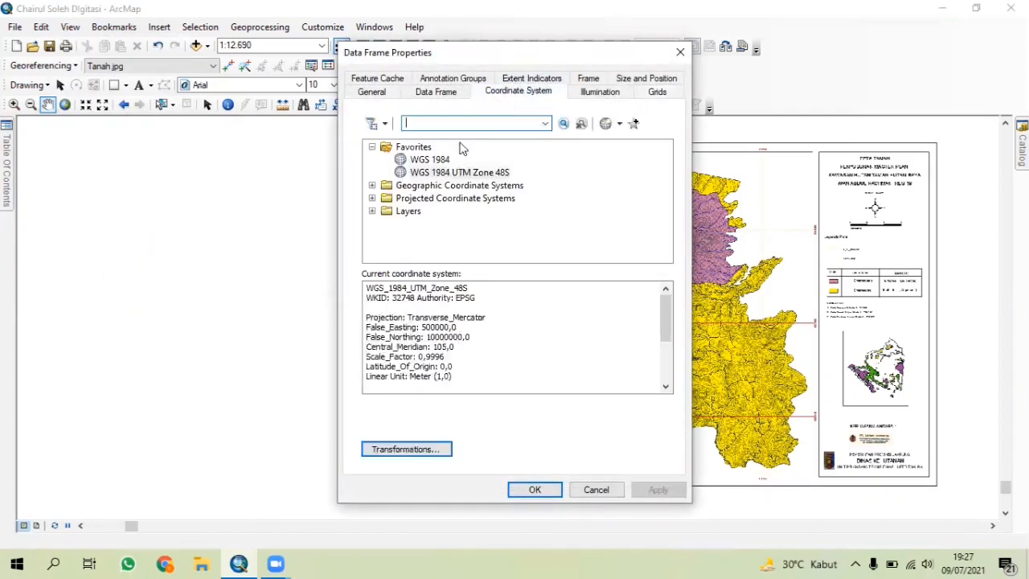
pyautogui.click(454, 176)
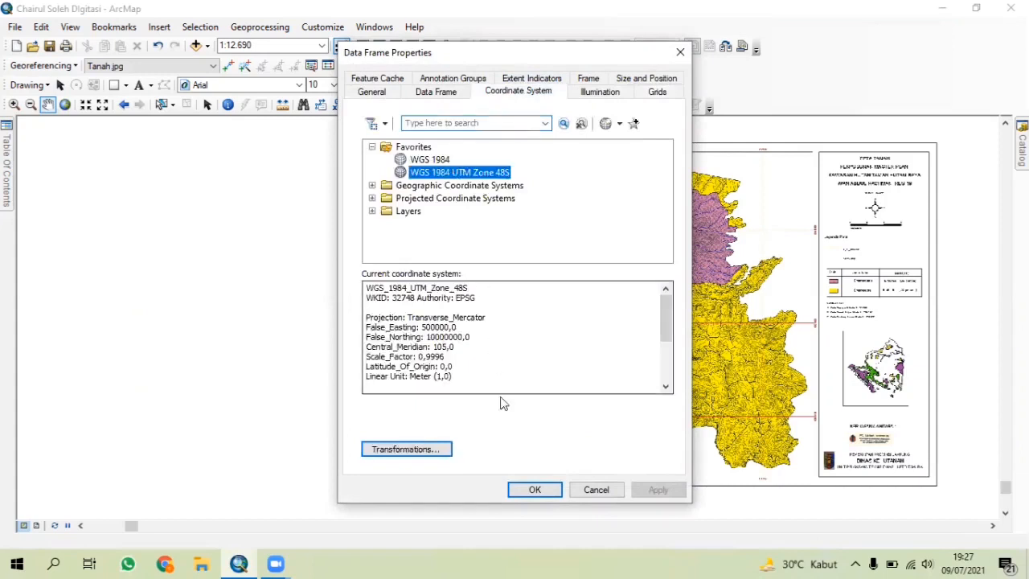
pyautogui.click(534, 489)
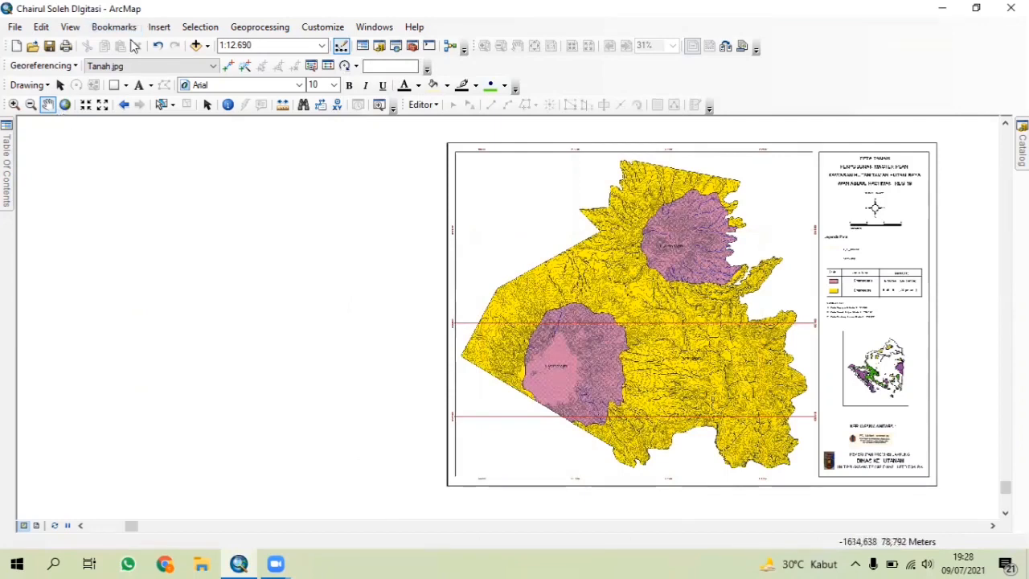
# Step: Georeference the Tanah.jpg raster by loading its control points from the GCP Digitasi text file into the link table
pyautogui.moveTo(654, 319); pyautogui.dragTo(406, 316)
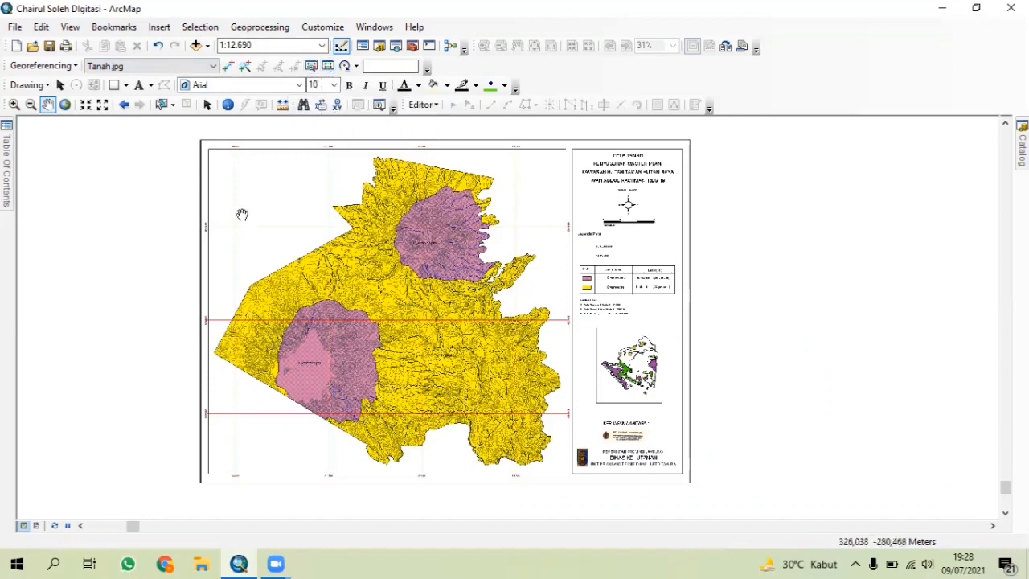
pyautogui.scroll(2, 222, 216)
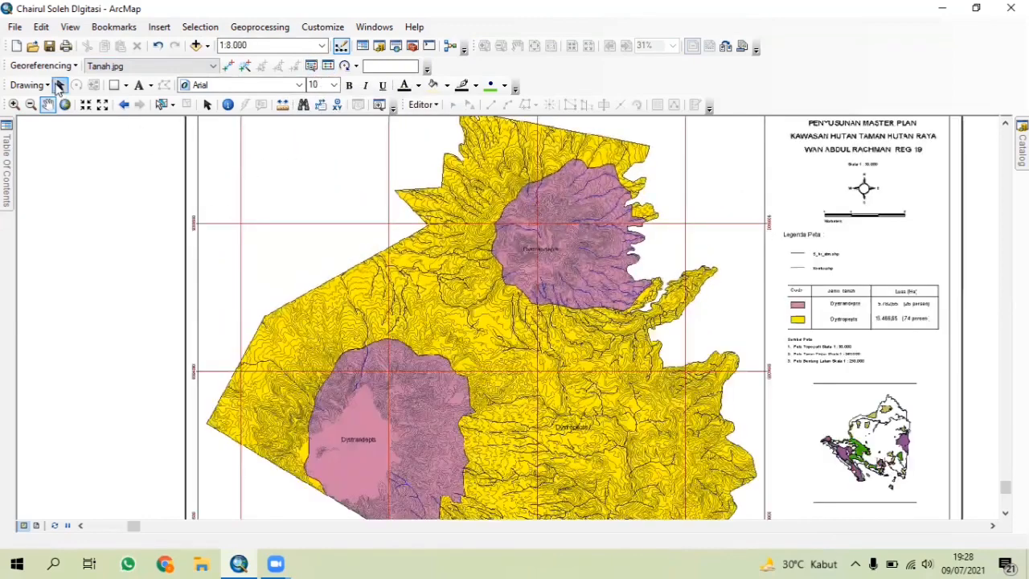
pyautogui.click(61, 85)
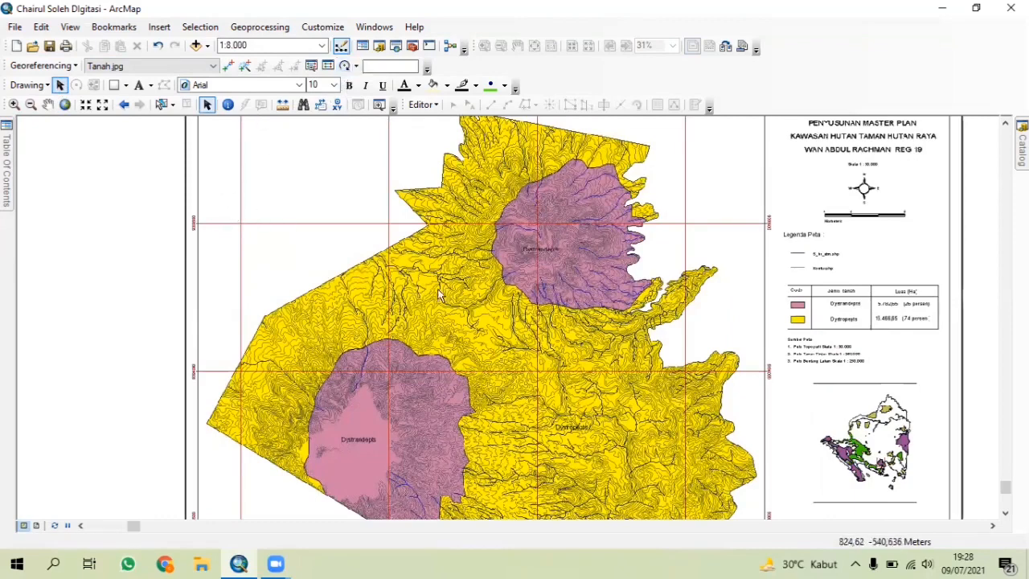
pyautogui.scroll(-2, 449, 314)
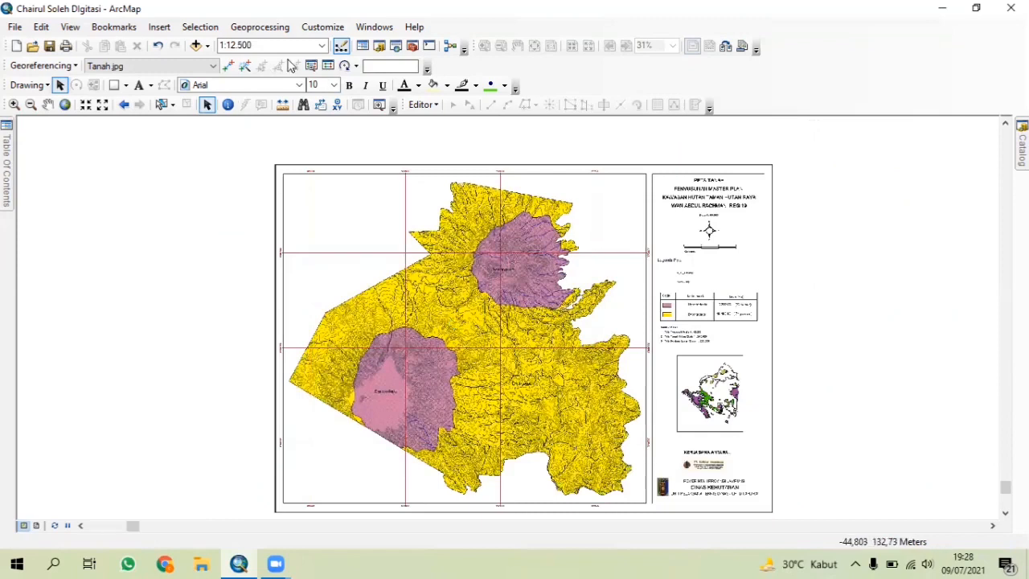
pyautogui.click(328, 67)
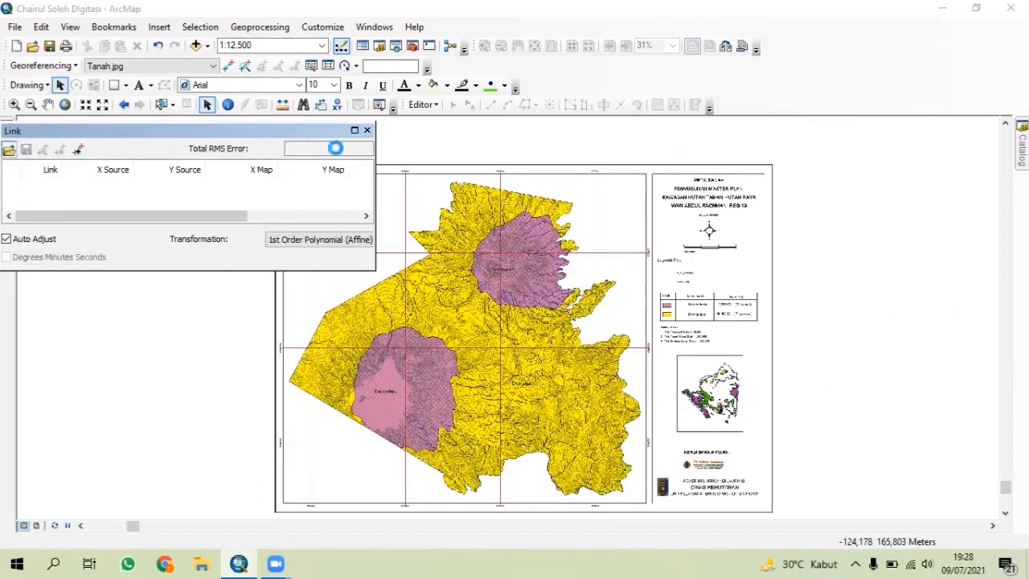
pyautogui.click(9, 148)
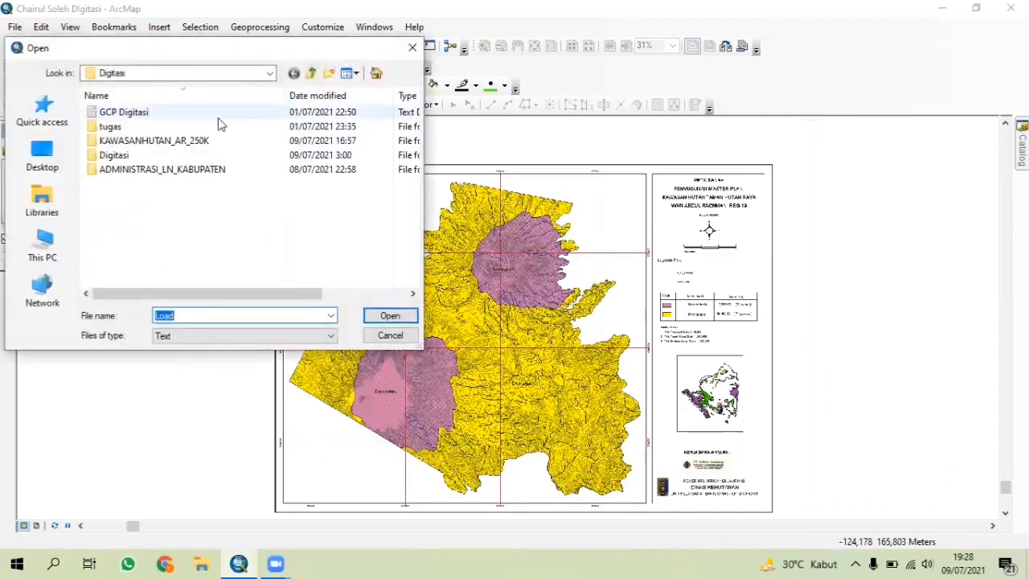
pyautogui.click(161, 113)
pyautogui.click(390, 316)
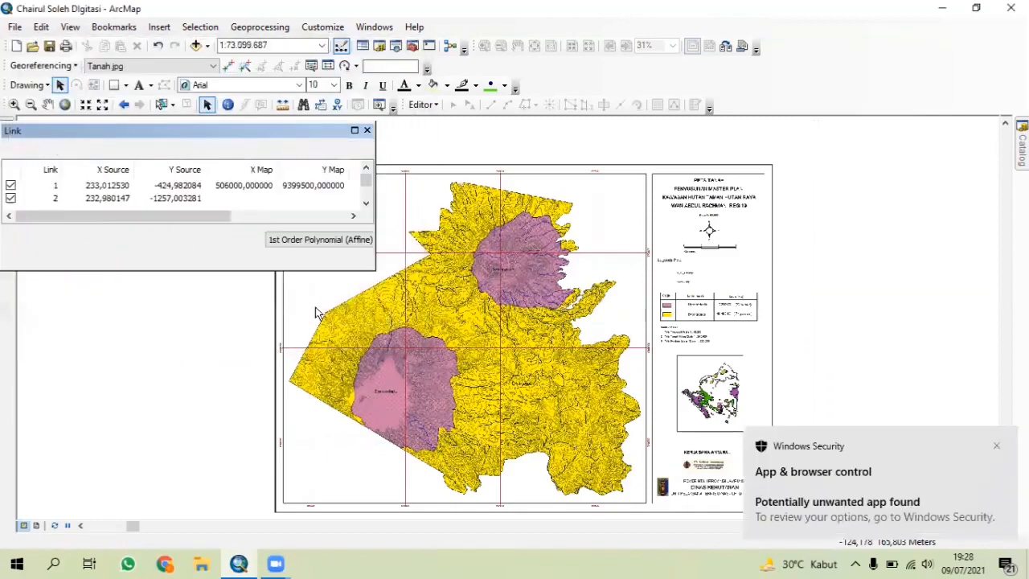
pyautogui.click(366, 131)
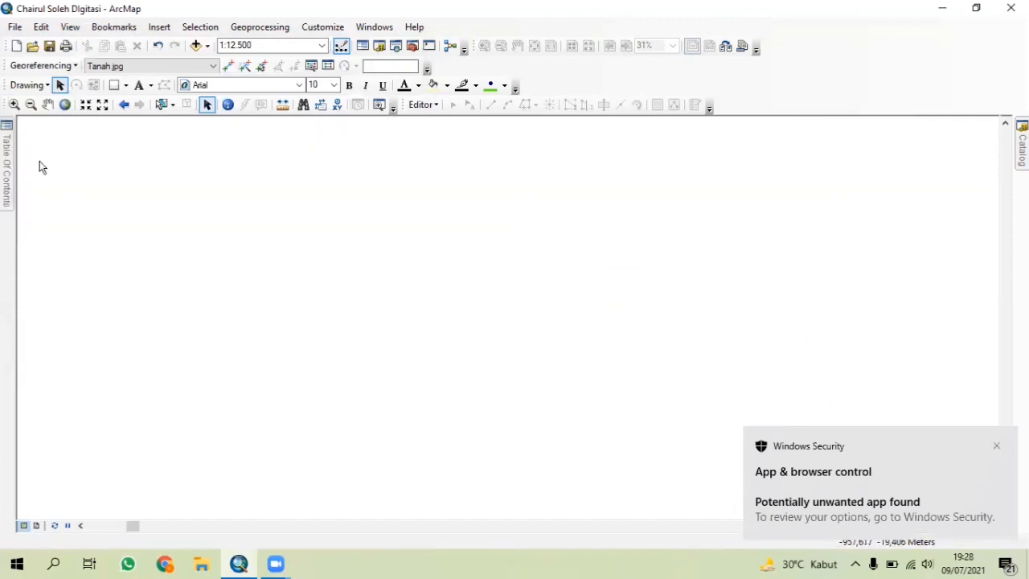
# Step: Zoom the map to the extent of the georeferenced Tanah.jpg layer
pyautogui.moveTo(11, 161)
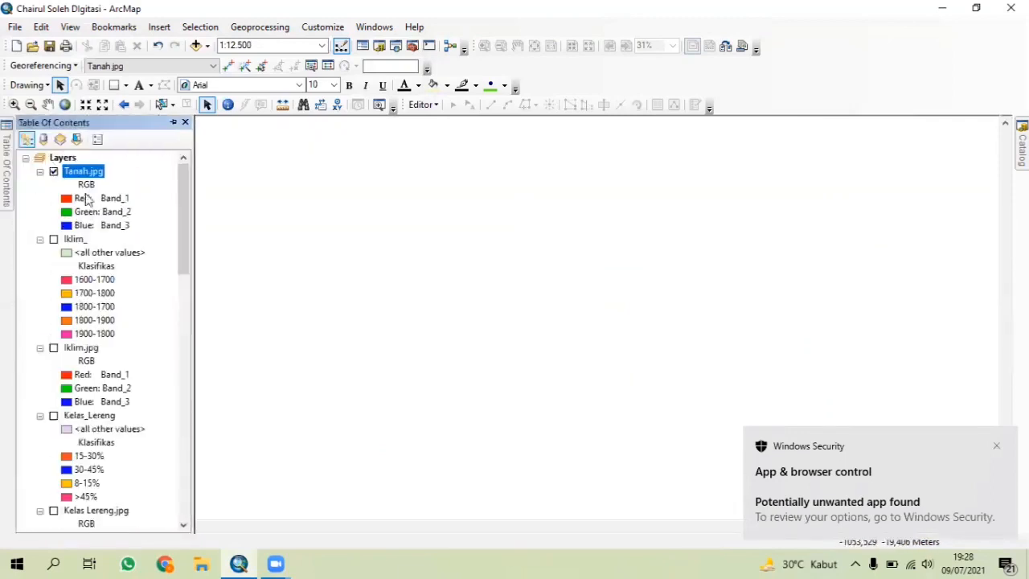
pyautogui.rightClick(88, 176)
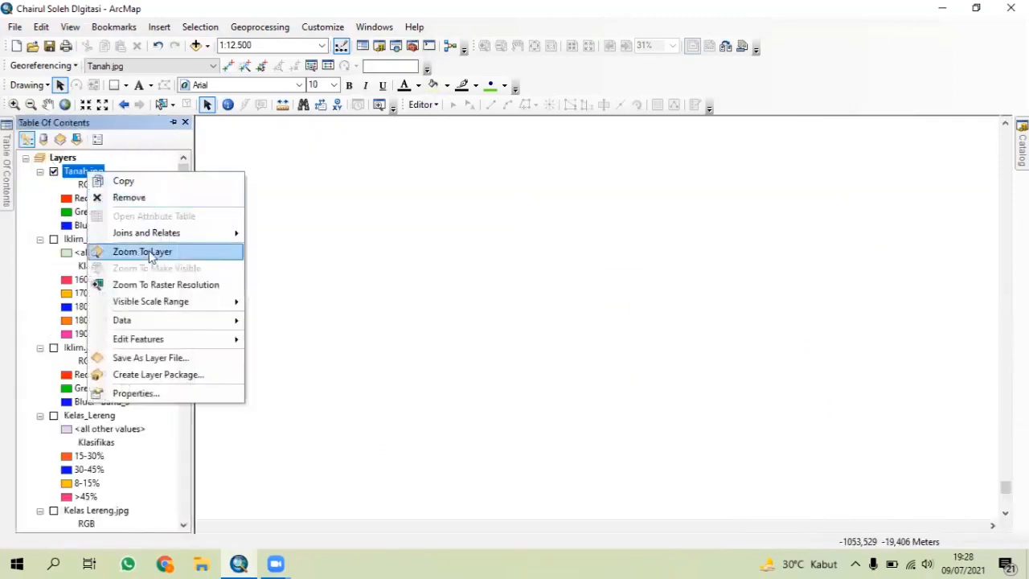
pyautogui.click(149, 249)
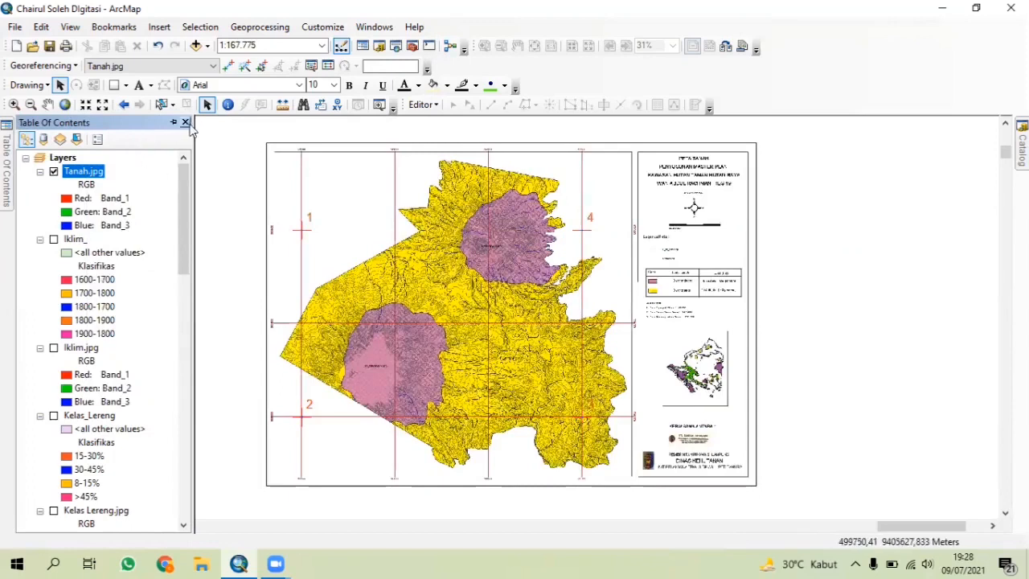
pyautogui.click(173, 124)
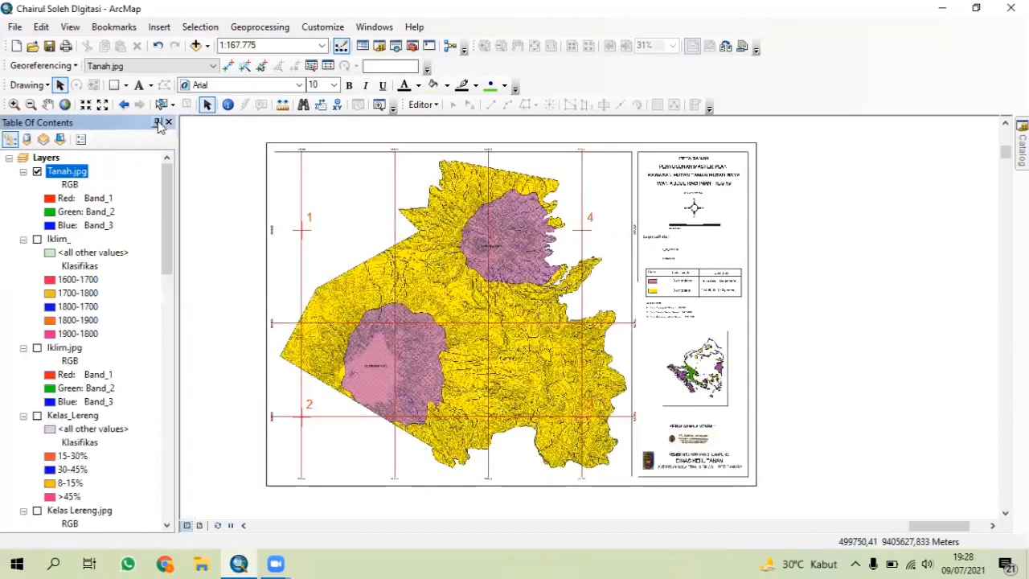
pyautogui.click(158, 123)
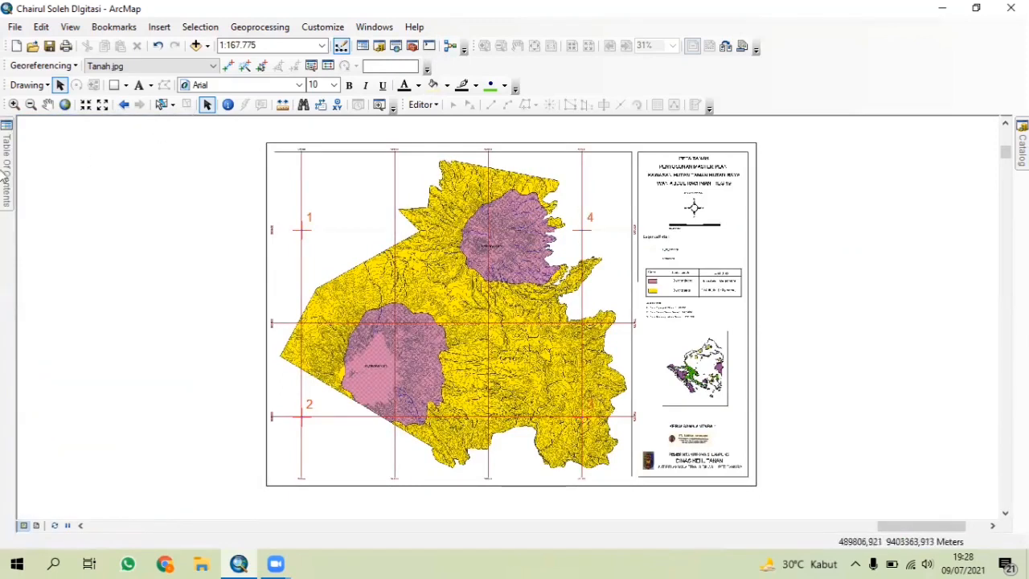
# Step: Start a new shapefile in New folder under DIGITASI UAP, named Batas Tahura, with feature type Polygon
pyautogui.click(379, 46)
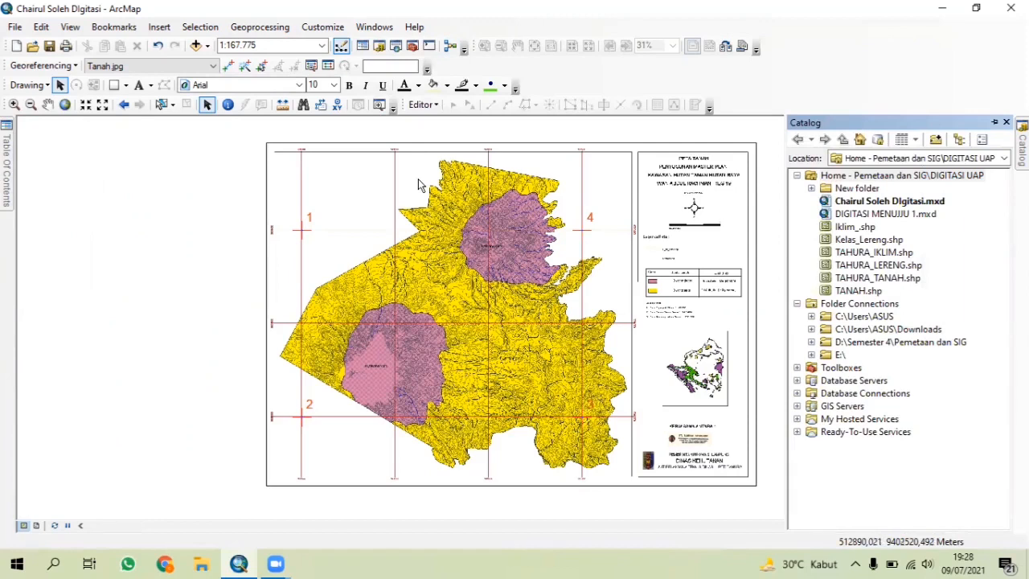
pyautogui.doubleClick(851, 178)
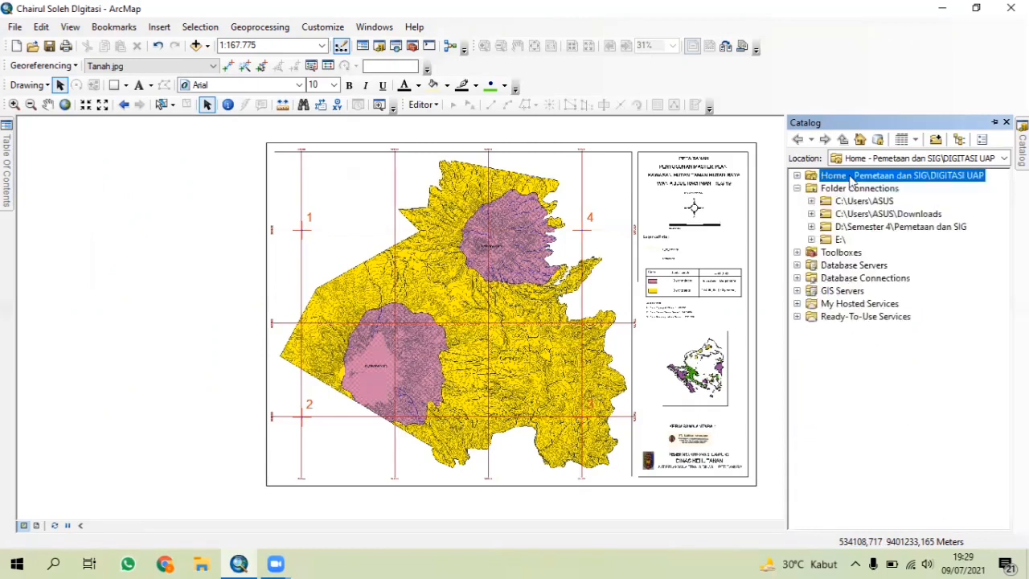
pyautogui.doubleClick(850, 180)
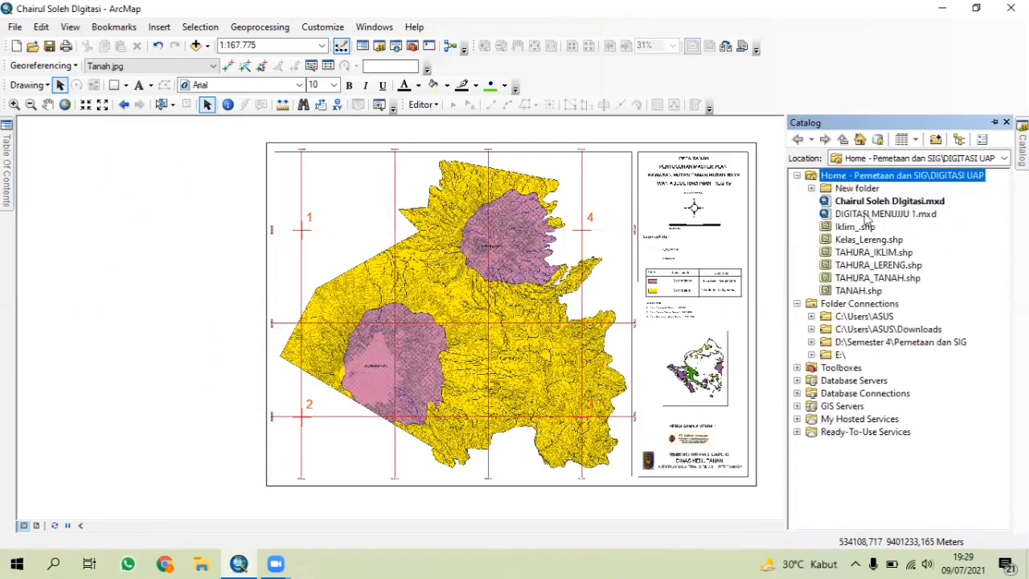
pyautogui.doubleClick(853, 190)
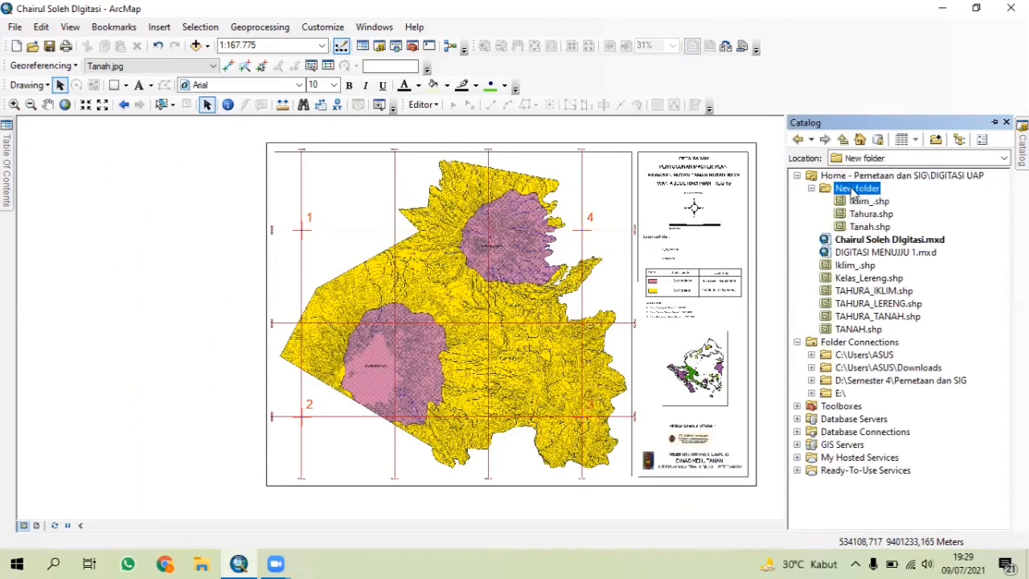
pyautogui.rightClick(853, 192)
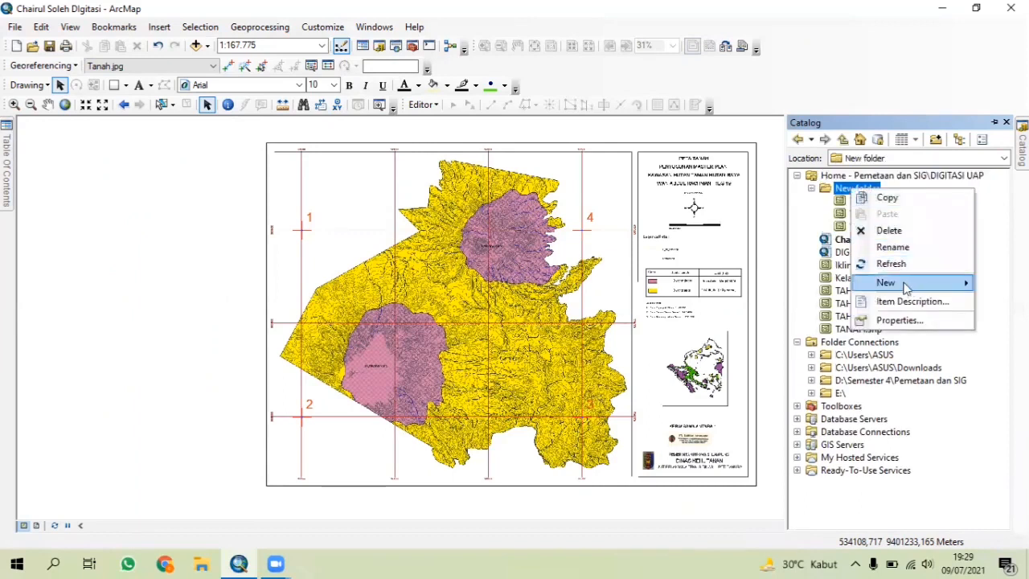
pyautogui.moveTo(906, 287)
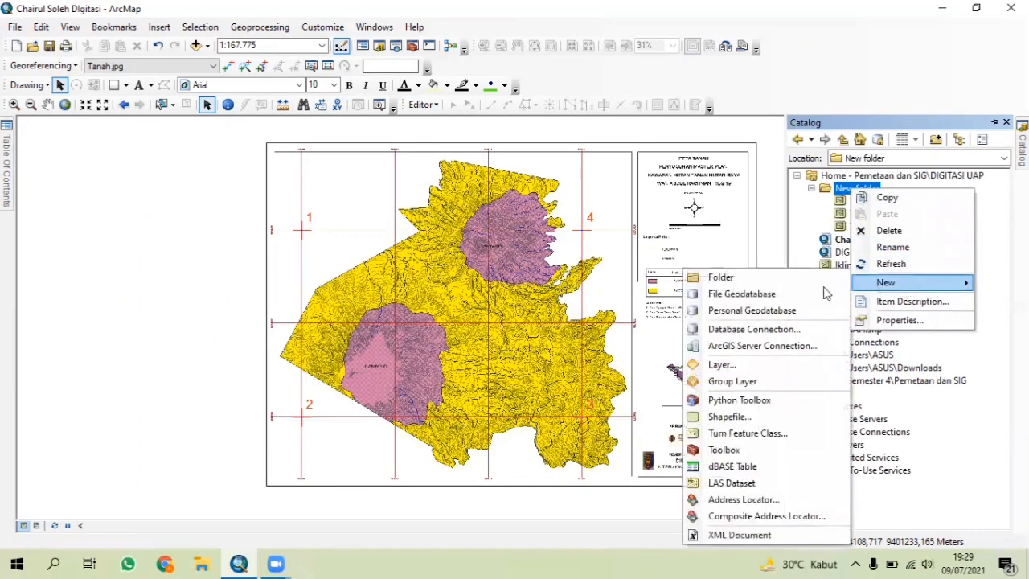
pyautogui.click(757, 417)
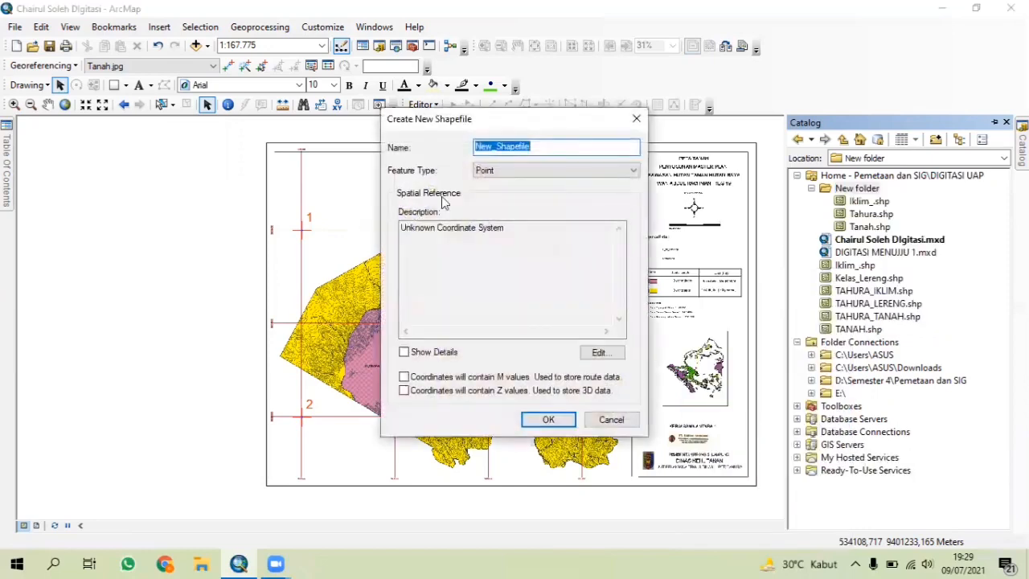
pyautogui.press('BackSpace')
pyautogui.write('Bla')
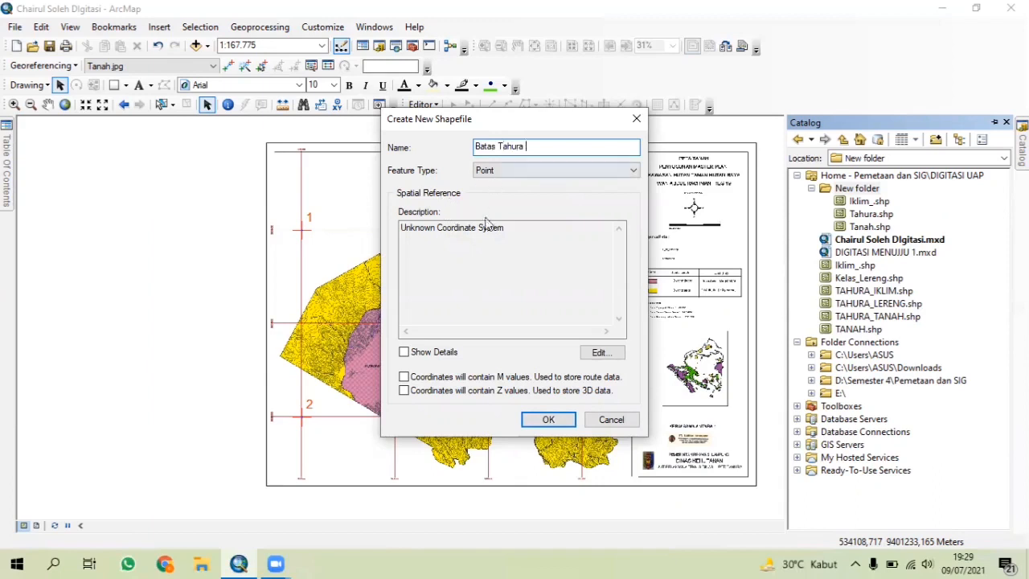
pyautogui.click(515, 170)
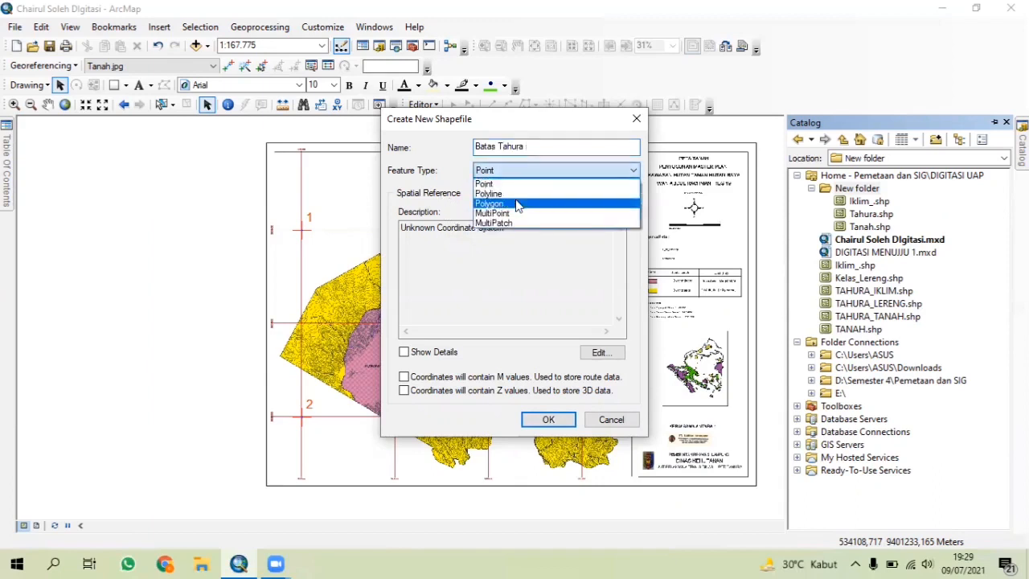
pyautogui.click(517, 204)
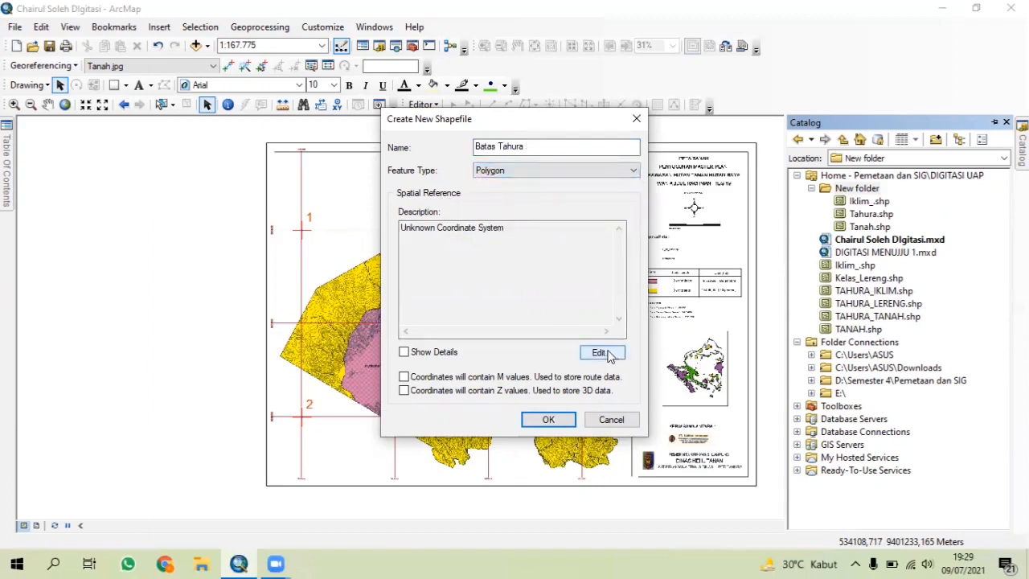
# Step: Assign the WGS 1984 UTM Zone 48S coordinate system to the new shapefile and create it
pyautogui.click(605, 353)
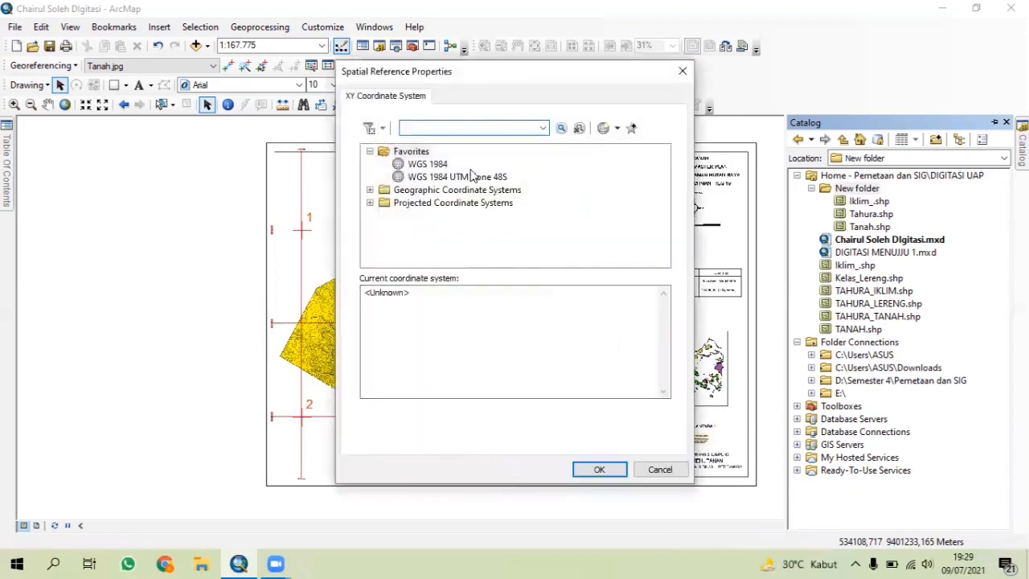
pyautogui.click(474, 176)
pyautogui.click(601, 470)
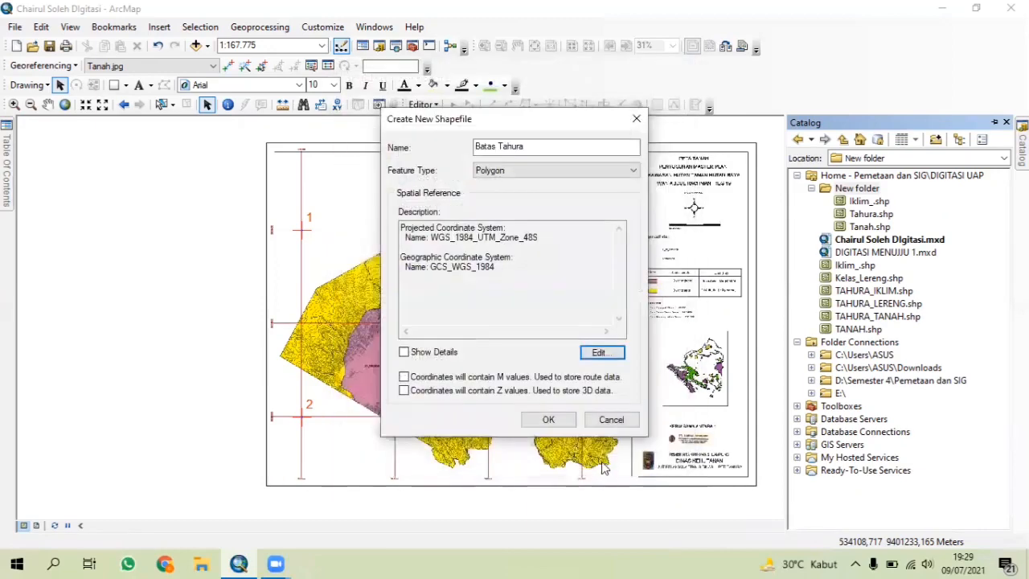
pyautogui.click(565, 420)
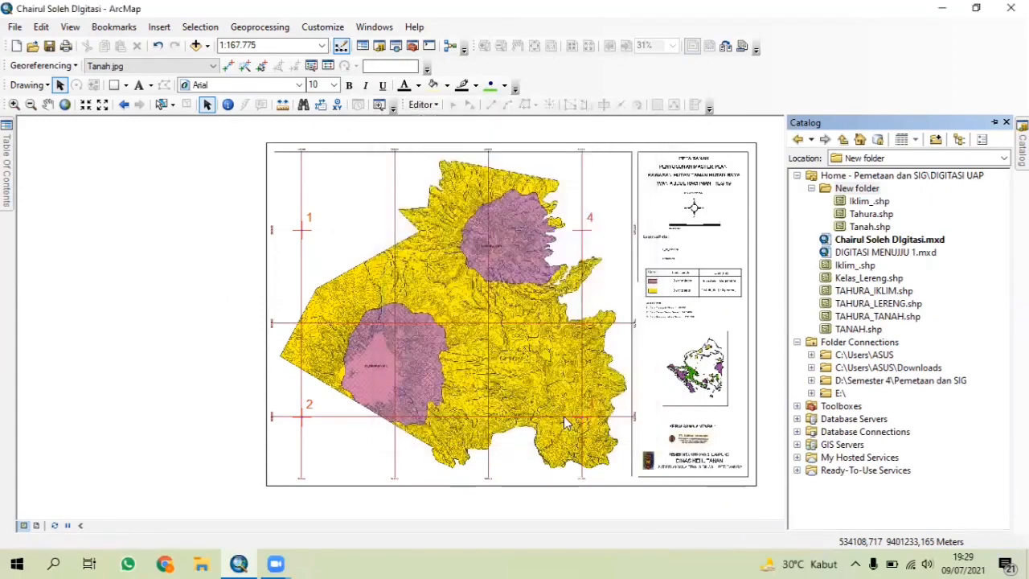
# Step: Start an edit session on the Batas Tahura layer
pyautogui.click(12, 171)
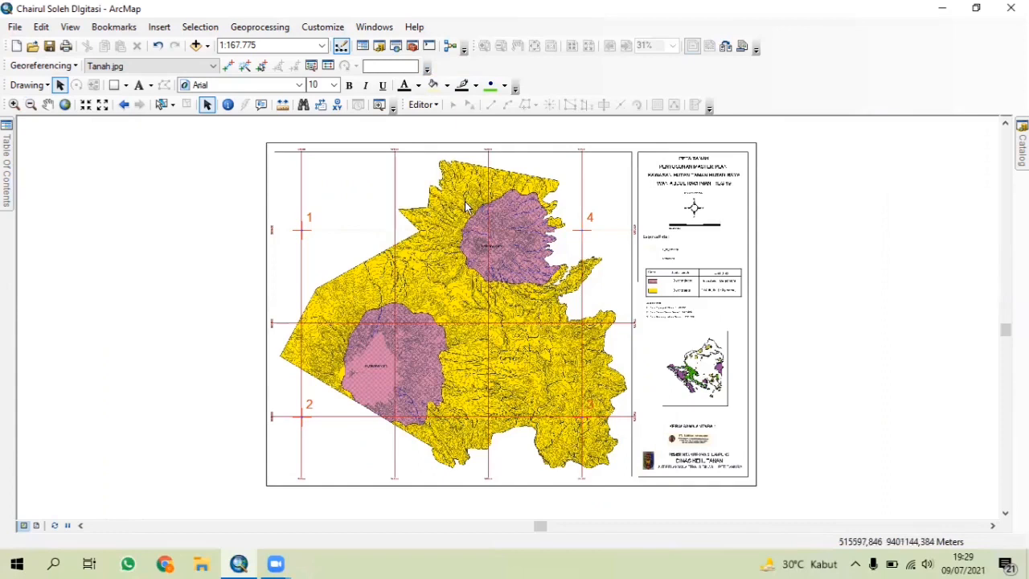
pyautogui.click(423, 104)
pyautogui.click(441, 122)
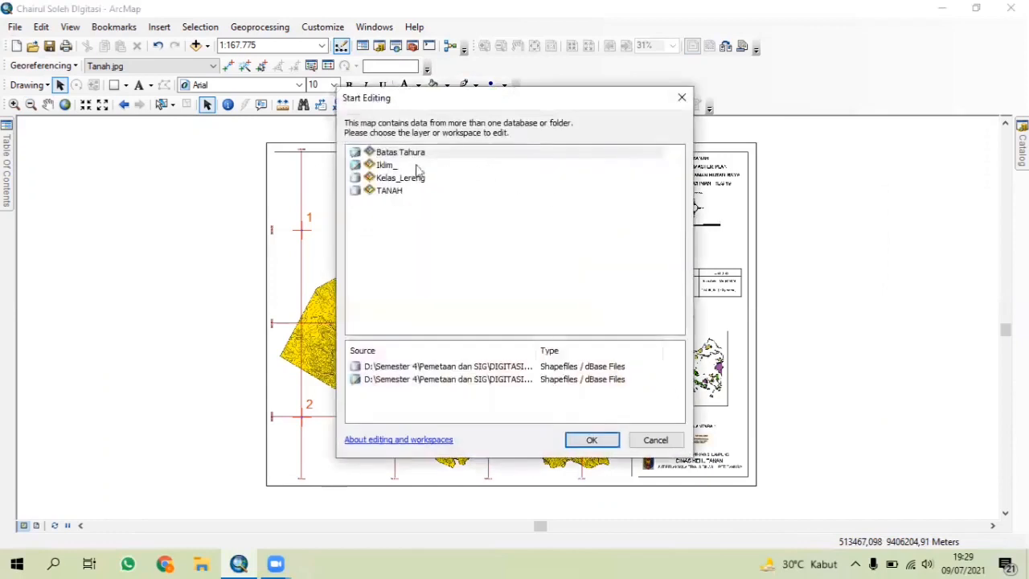
pyautogui.click(400, 155)
pyautogui.click(594, 439)
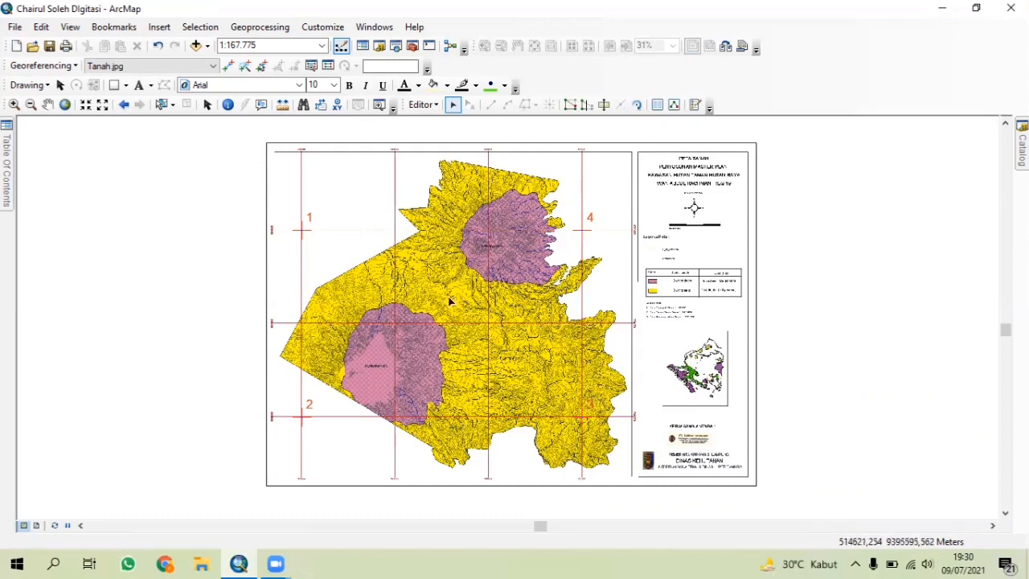
# Step: Display the templates for creating features and close the catalog
pyautogui.click(1021, 145)
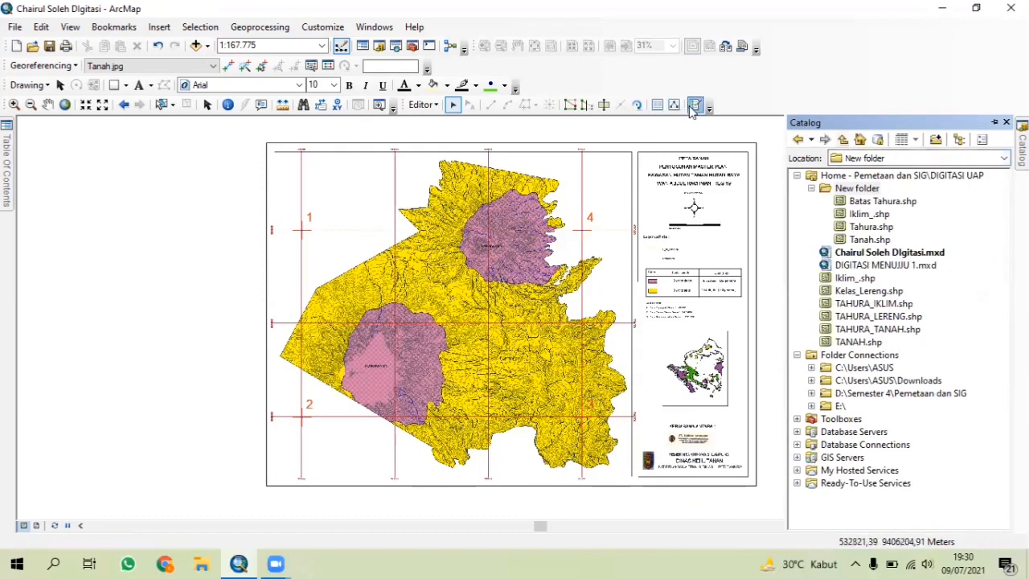
pyautogui.click(993, 122)
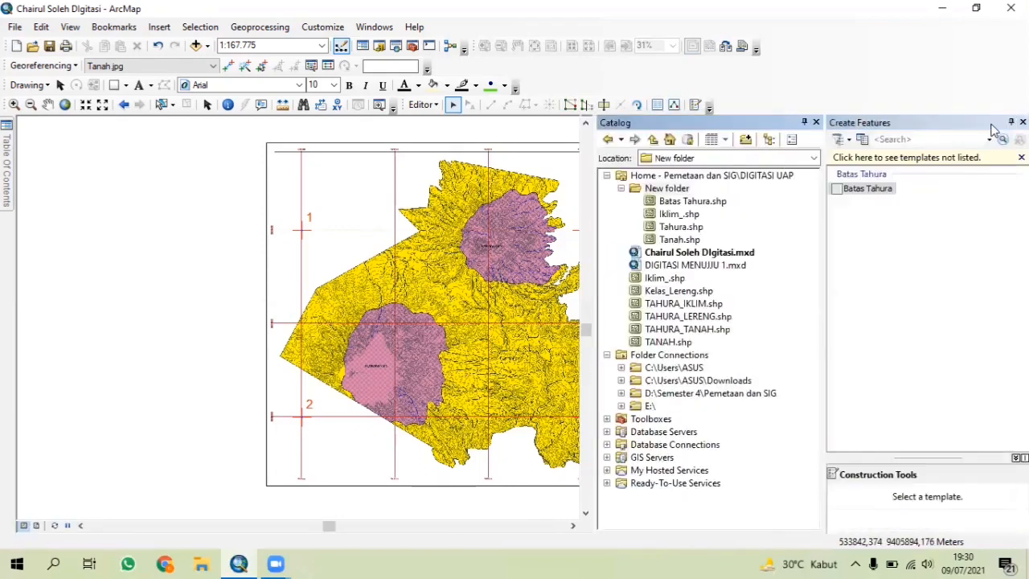
pyautogui.click(816, 122)
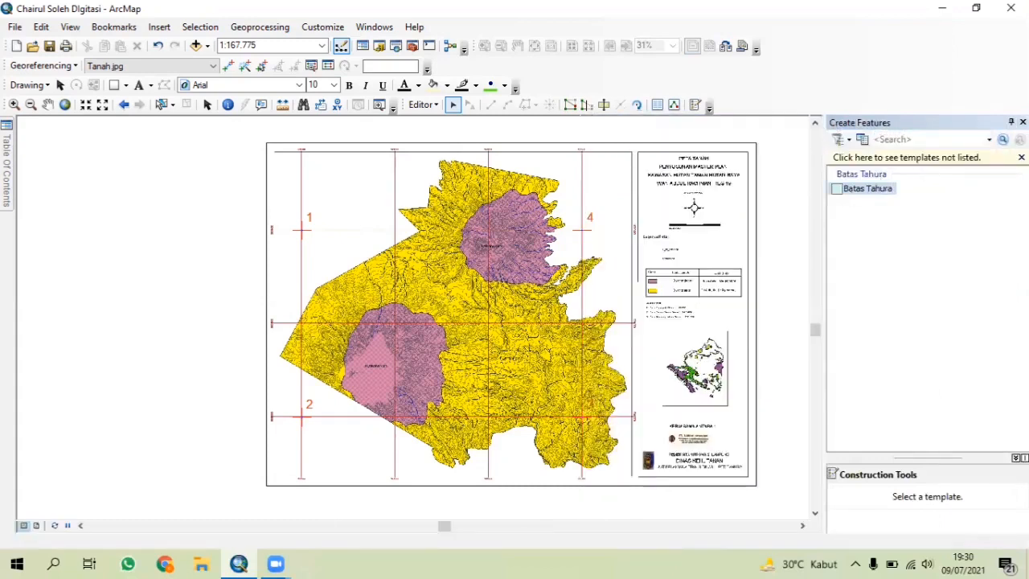
# Step: Using the Batas Tahura template, trace a polygon along the soil map's boundary from its westernmost corner towards the northeast
pyautogui.click(853, 189)
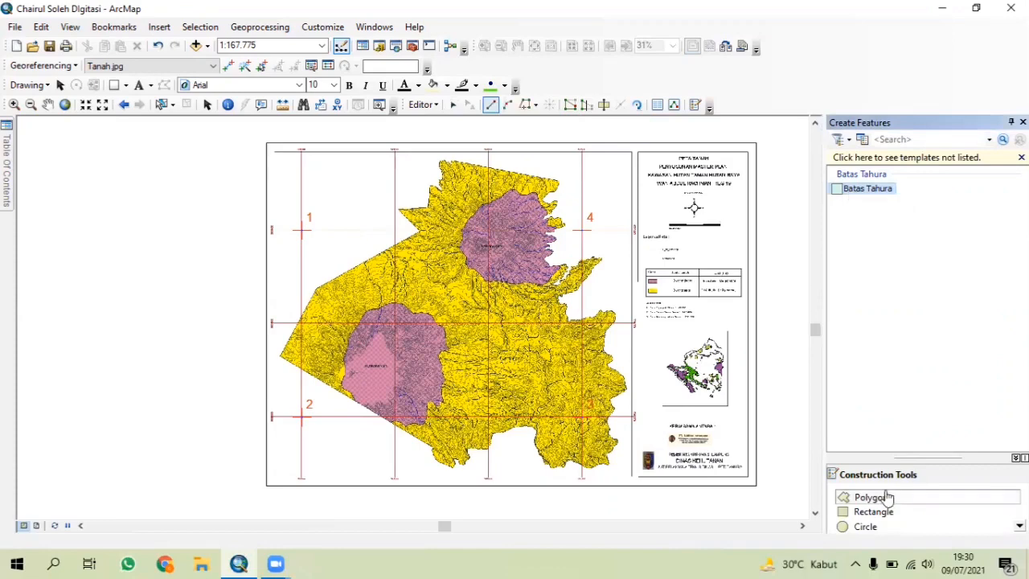
pyautogui.scroll(-2, 607, 249)
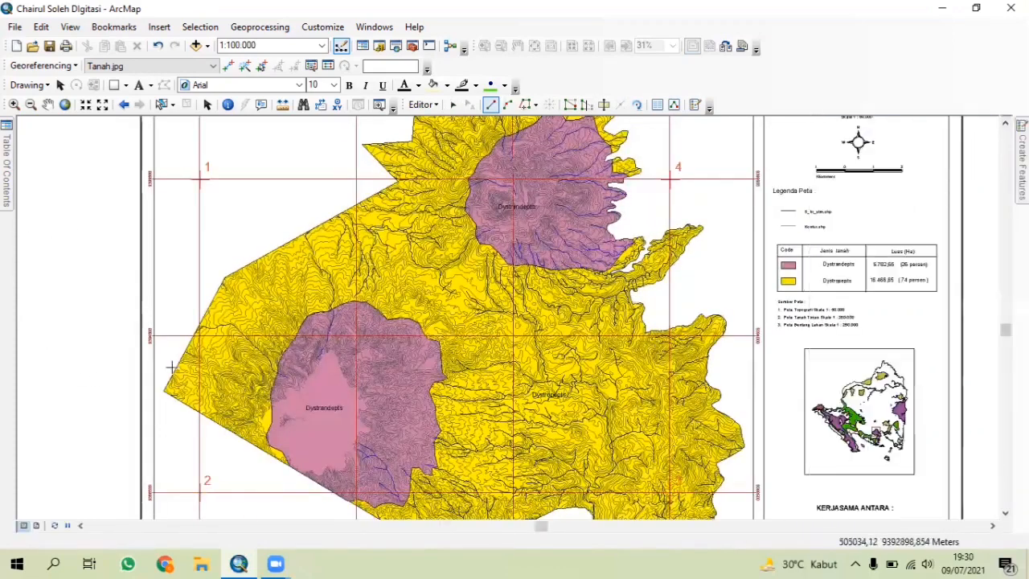
pyautogui.scroll(-1, 112, 450)
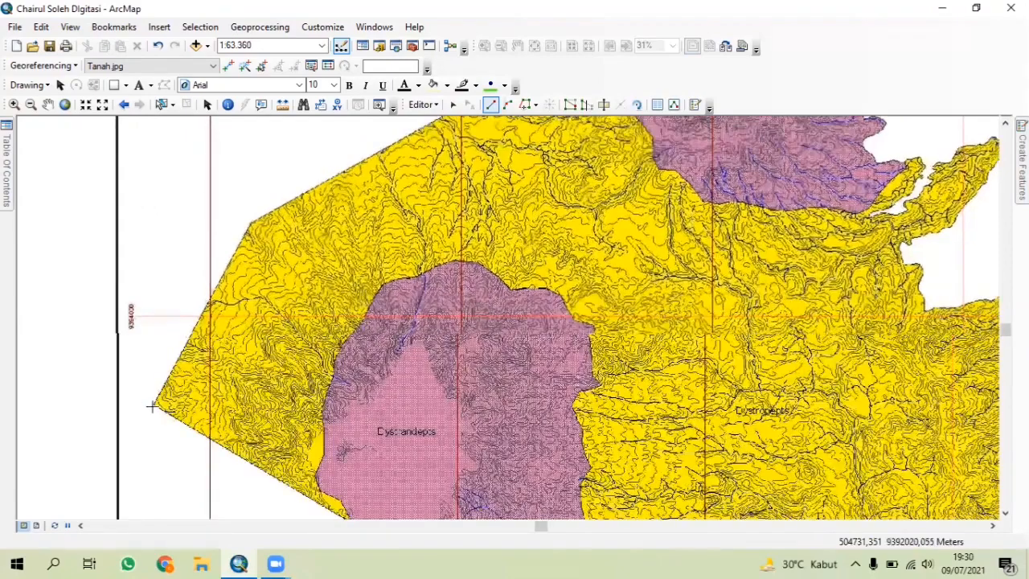
pyautogui.scroll(-1, 150, 406)
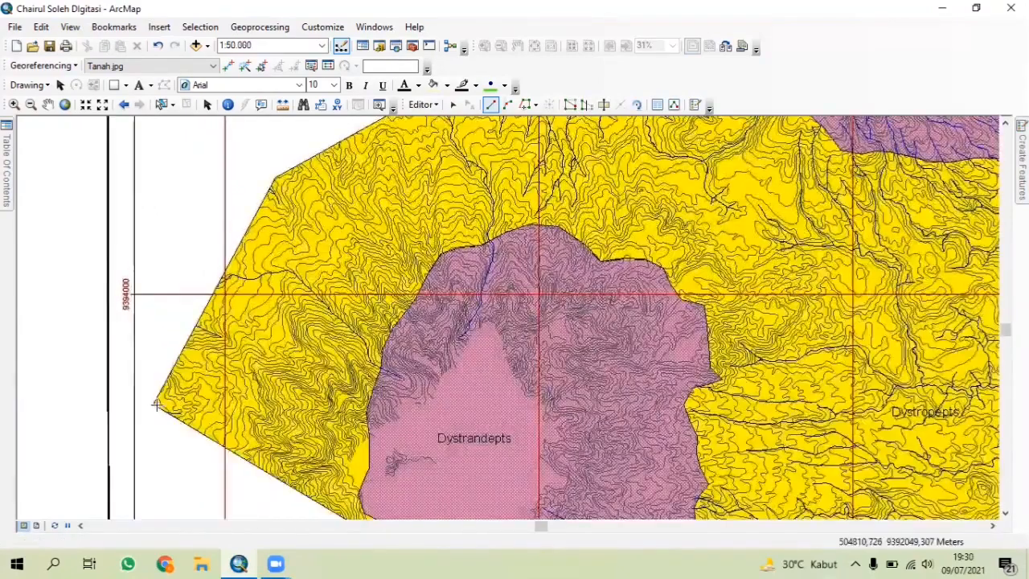
pyautogui.click(154, 403)
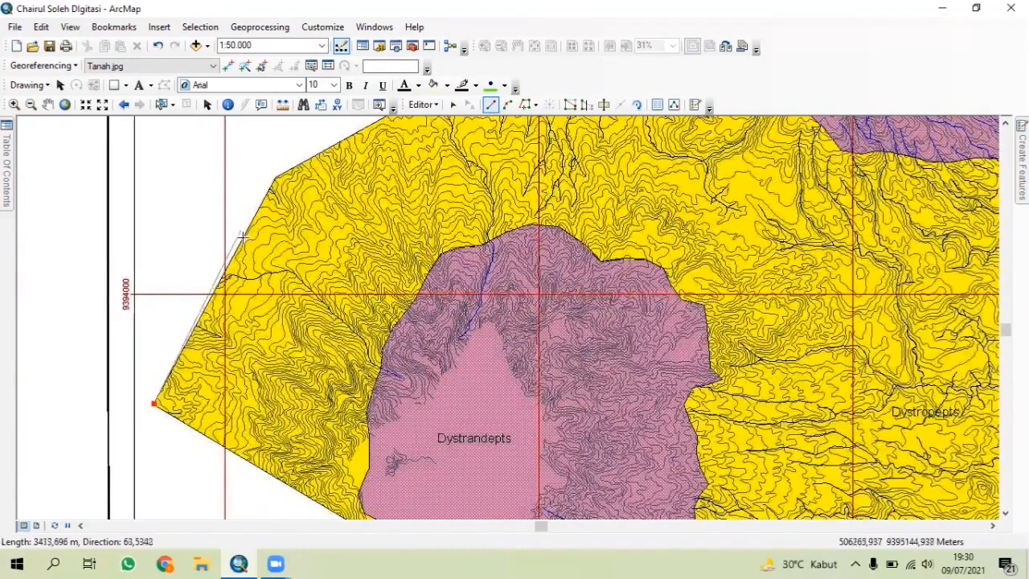
pyautogui.click(244, 238)
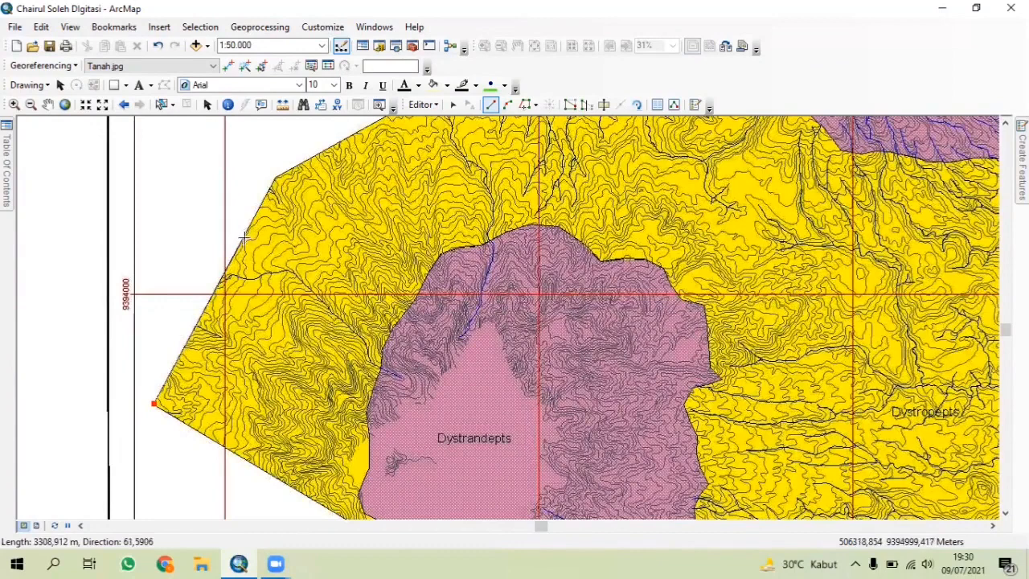
pyautogui.click(274, 178)
pyautogui.click(339, 143)
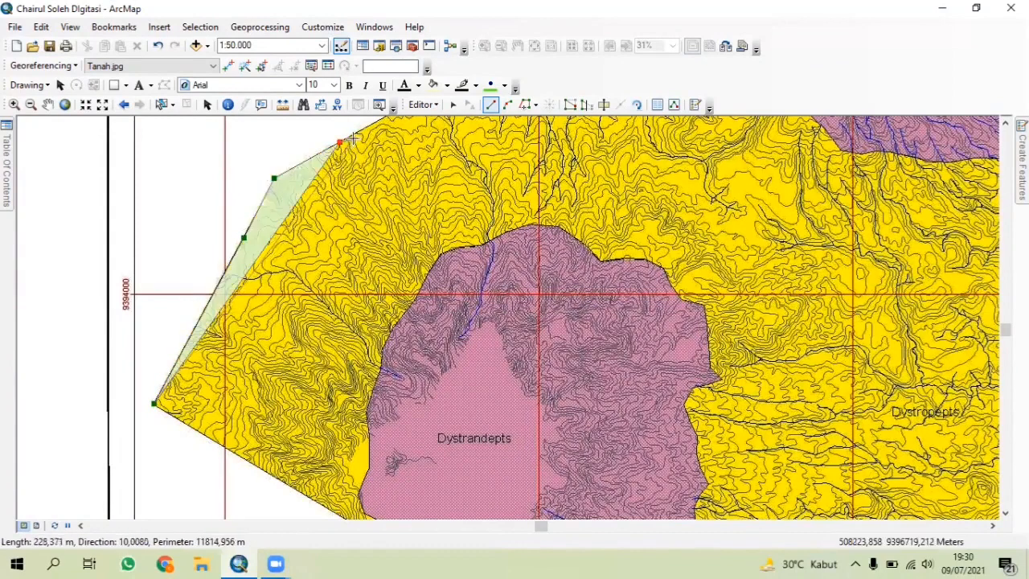
pyautogui.doubleClick(358, 130)
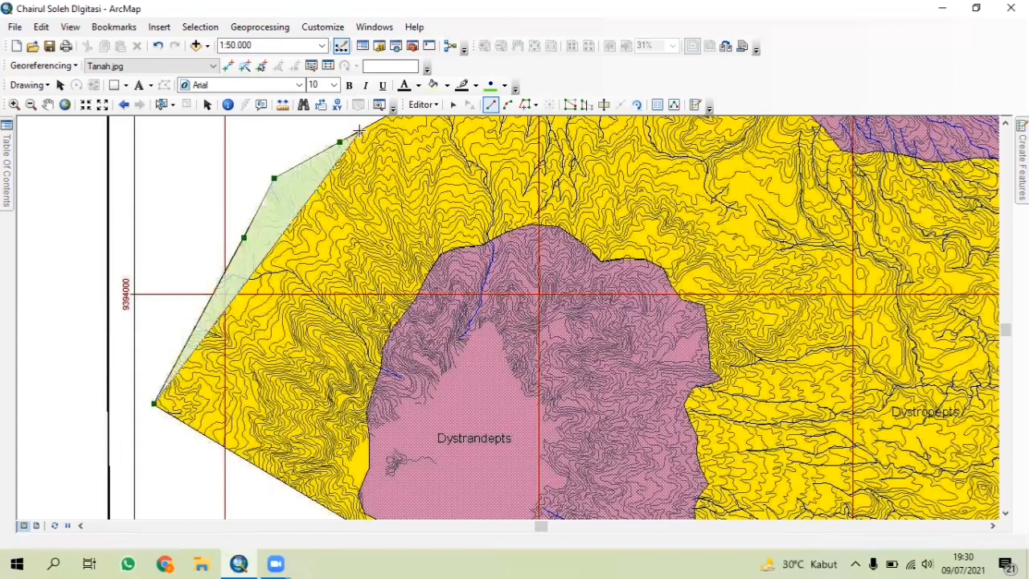
pyautogui.click(359, 130)
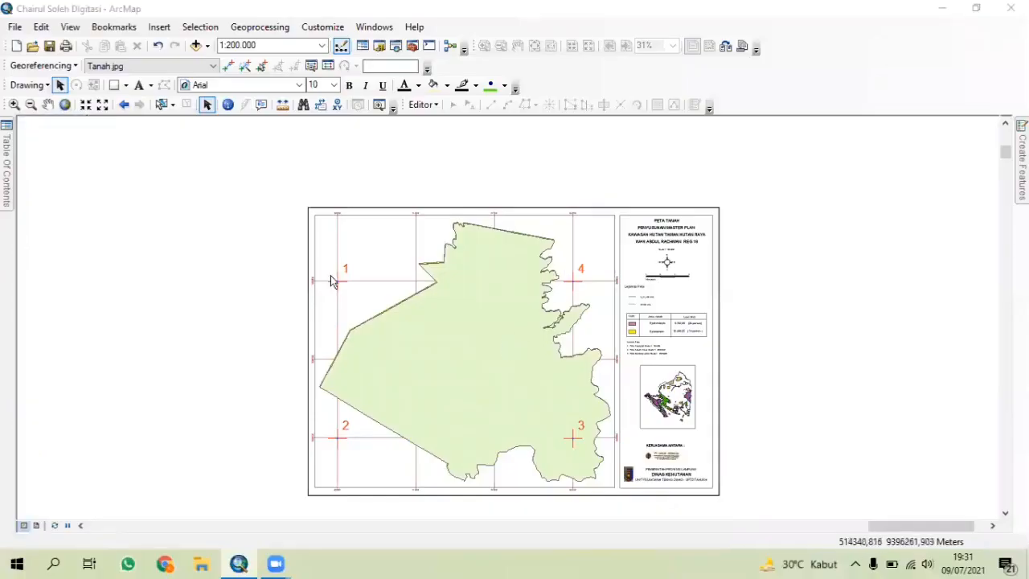
# Step: Export all features of the TAHURA_TANAH layer to a shapefile named Tanah in New folder, using the layer's source coordinate system
pyautogui.moveTo(6, 169)
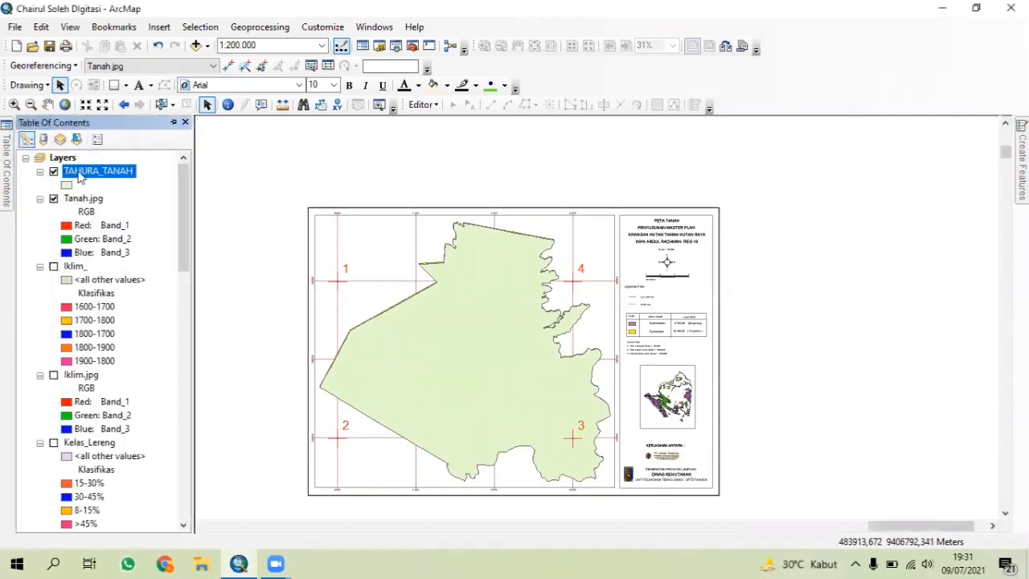
pyautogui.rightClick(81, 177)
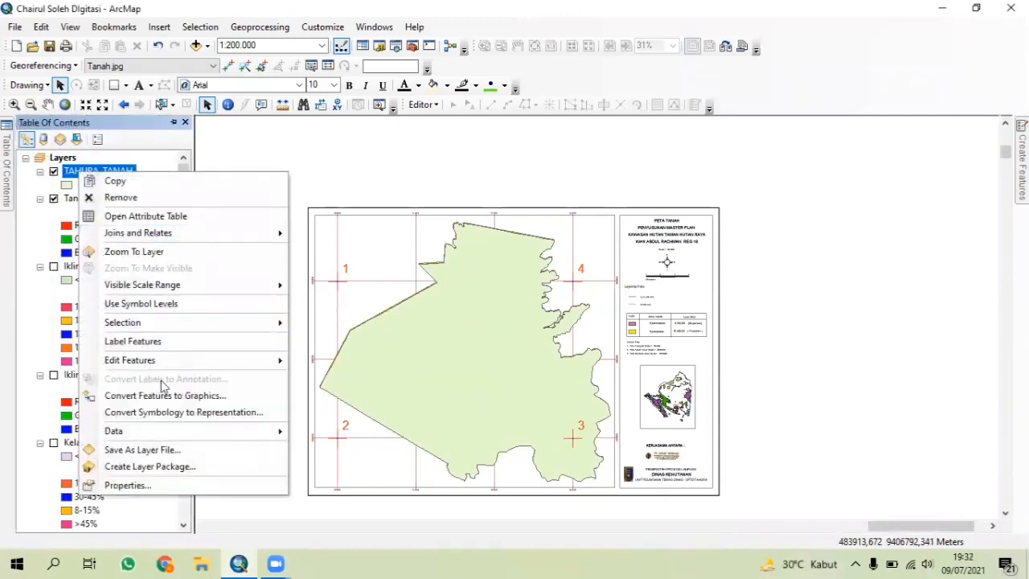
pyautogui.moveTo(190, 434)
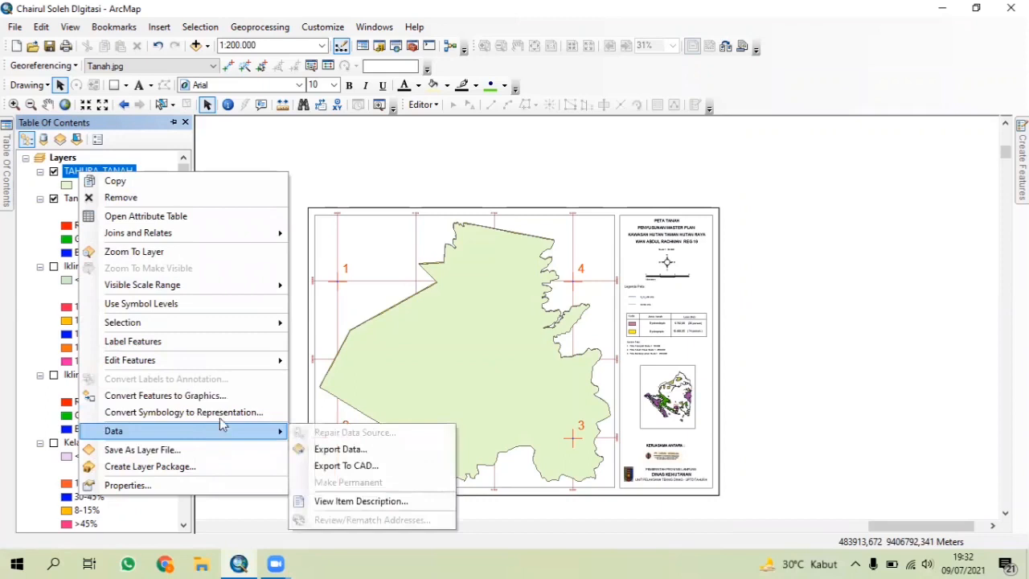
pyautogui.click(354, 448)
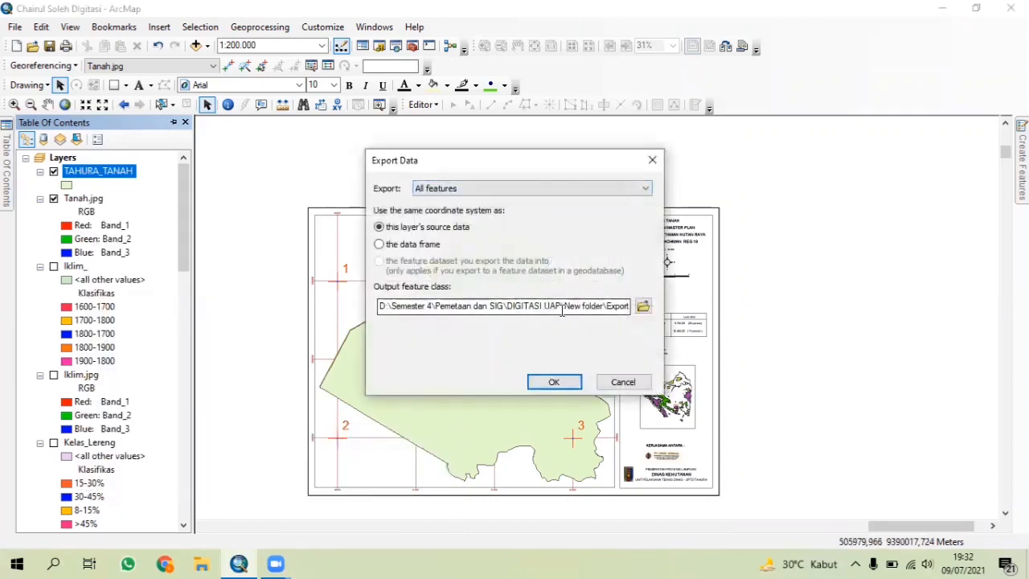
pyautogui.click(643, 305)
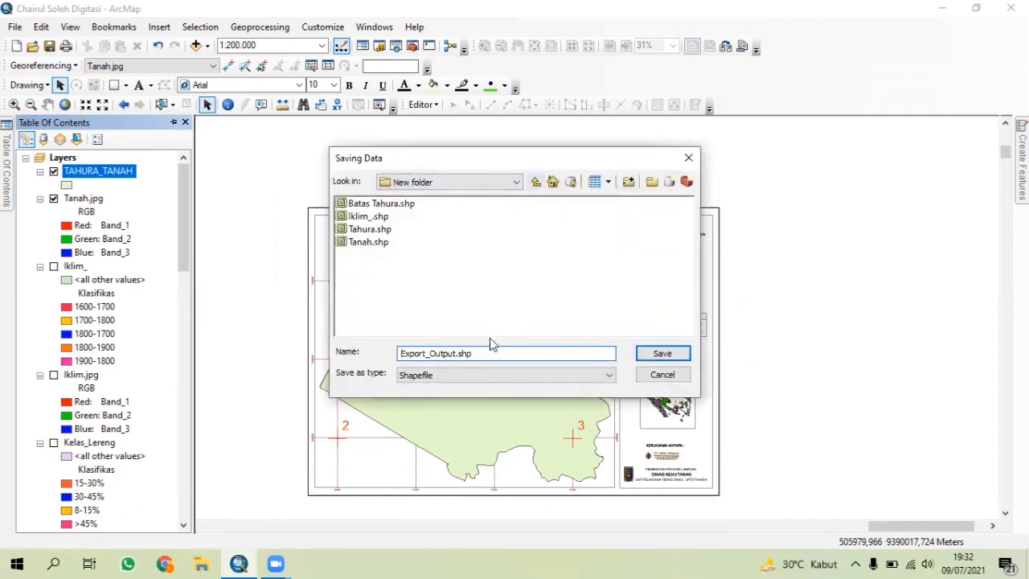
pyautogui.moveTo(489, 354); pyautogui.dragTo(383, 352)
pyautogui.press('BackSpace')
pyautogui.click(657, 355)
pyautogui.click(581, 329)
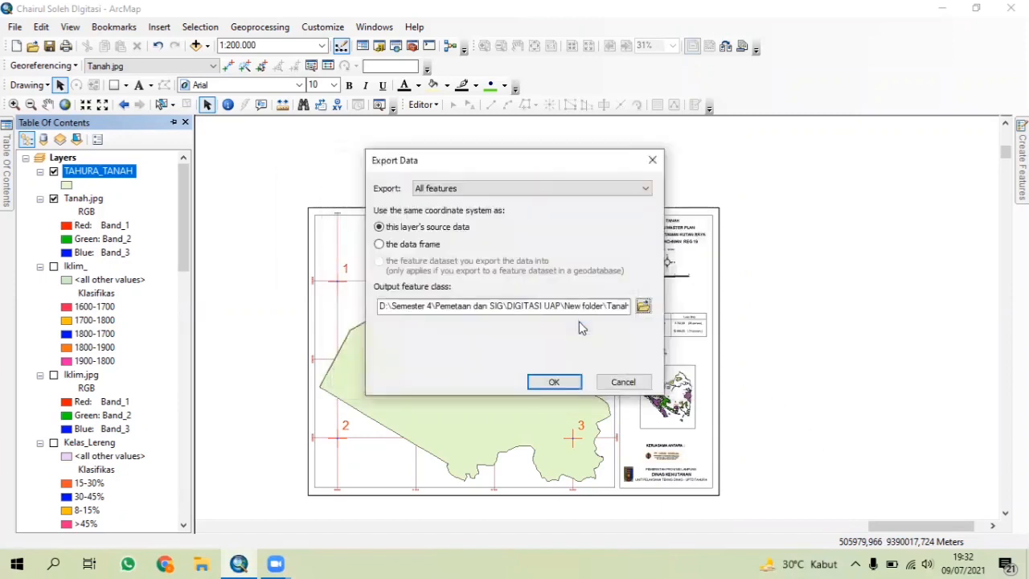
pyautogui.click(548, 381)
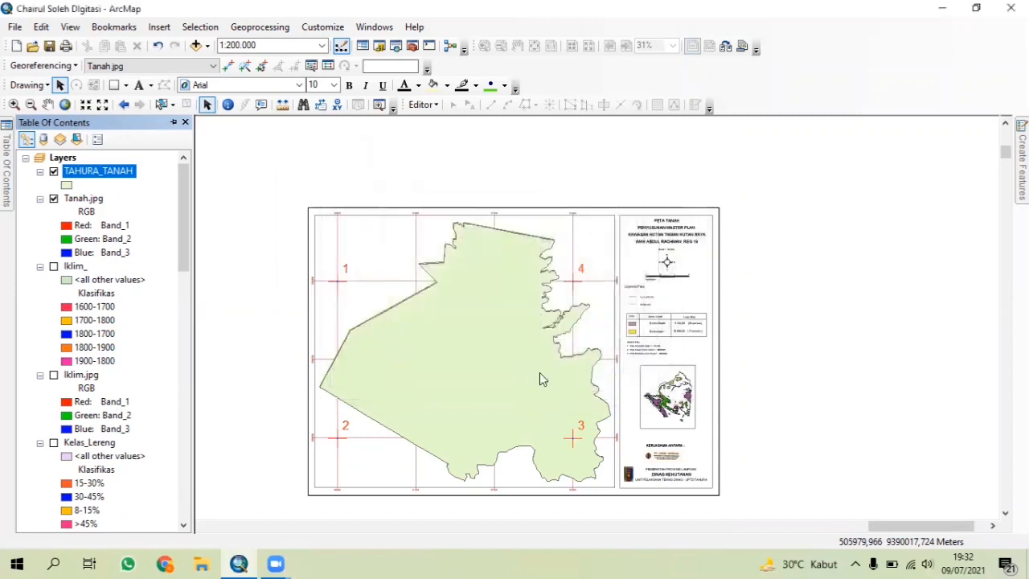
# Step: Add the exported Tanah shapefile to the map and remove the TAHURA_TANAH layer
pyautogui.click(564, 337)
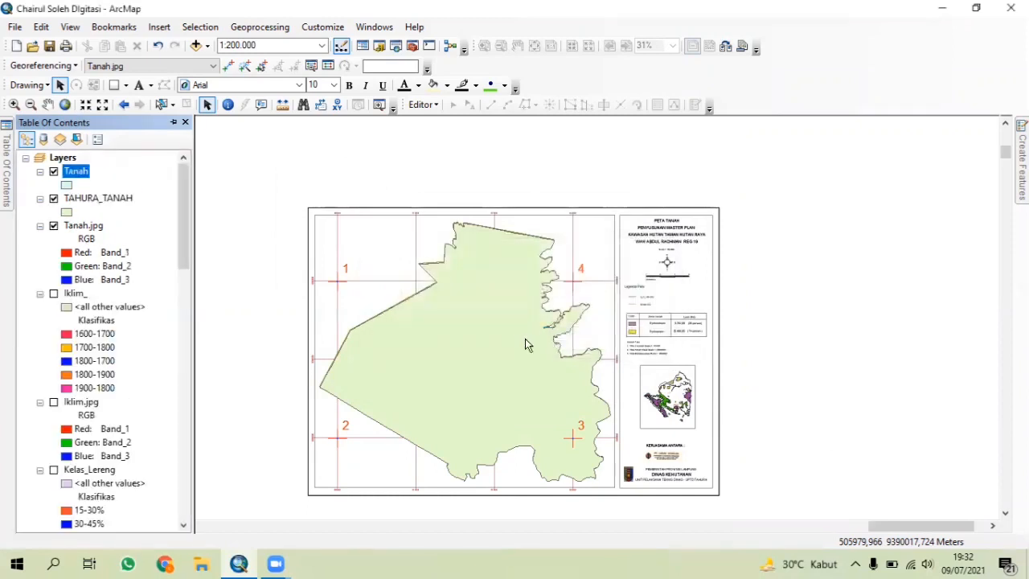
pyautogui.rightClick(94, 201)
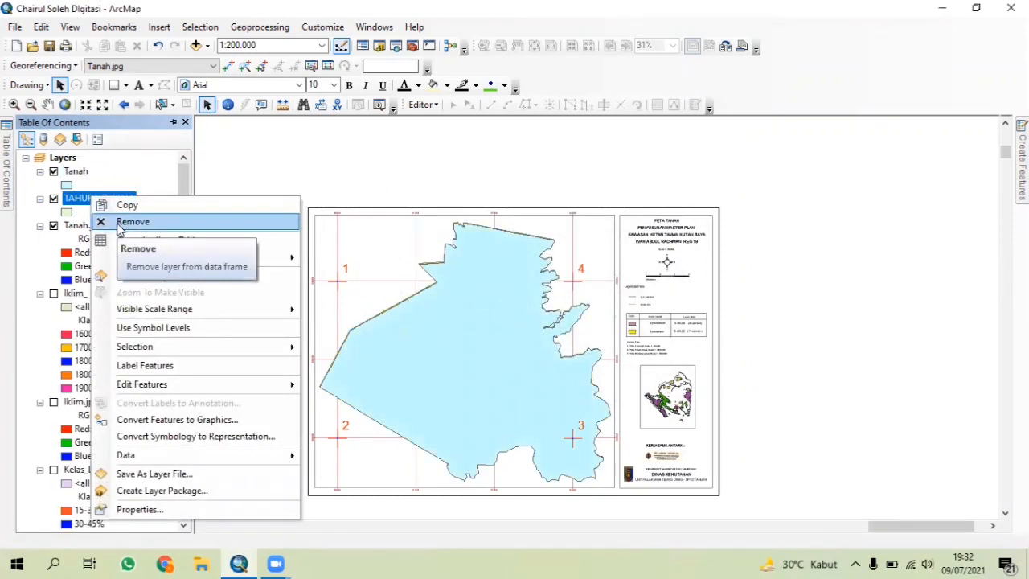
pyautogui.click(128, 222)
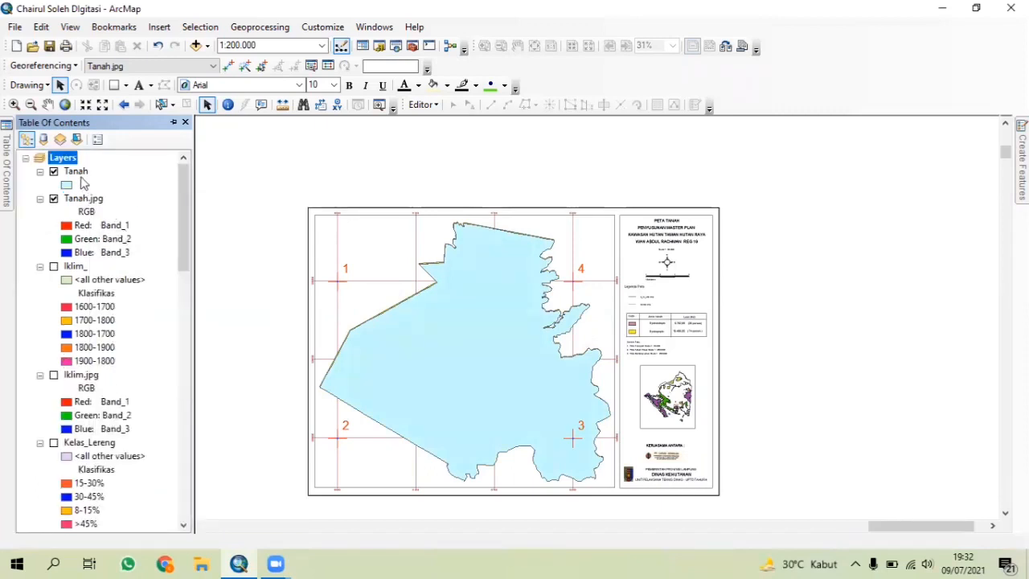
# Step: Symbolize the Tanah layer with the Hollow fill, an outline width of 1 and a red outline
pyautogui.click(74, 174)
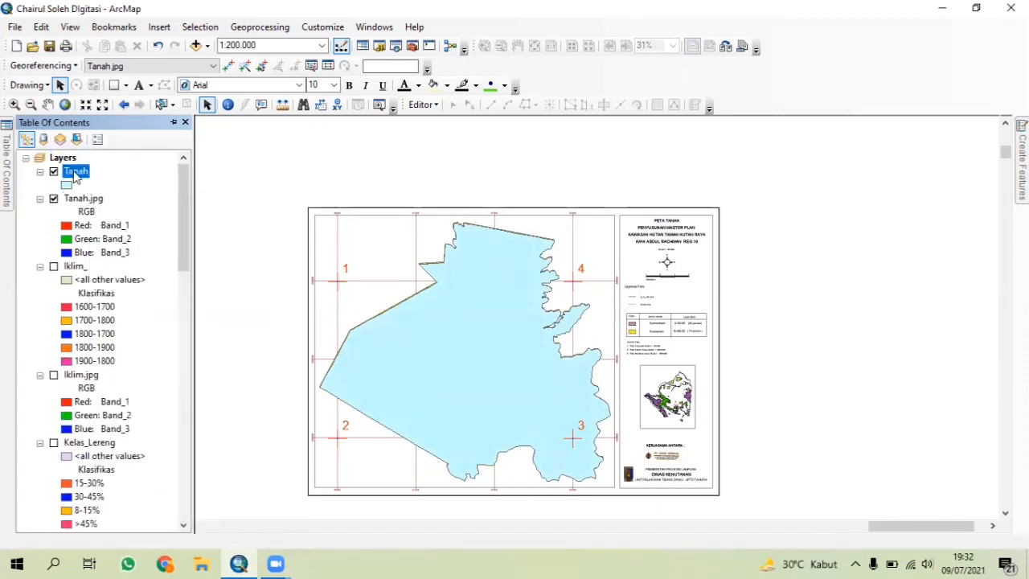
pyautogui.click(68, 185)
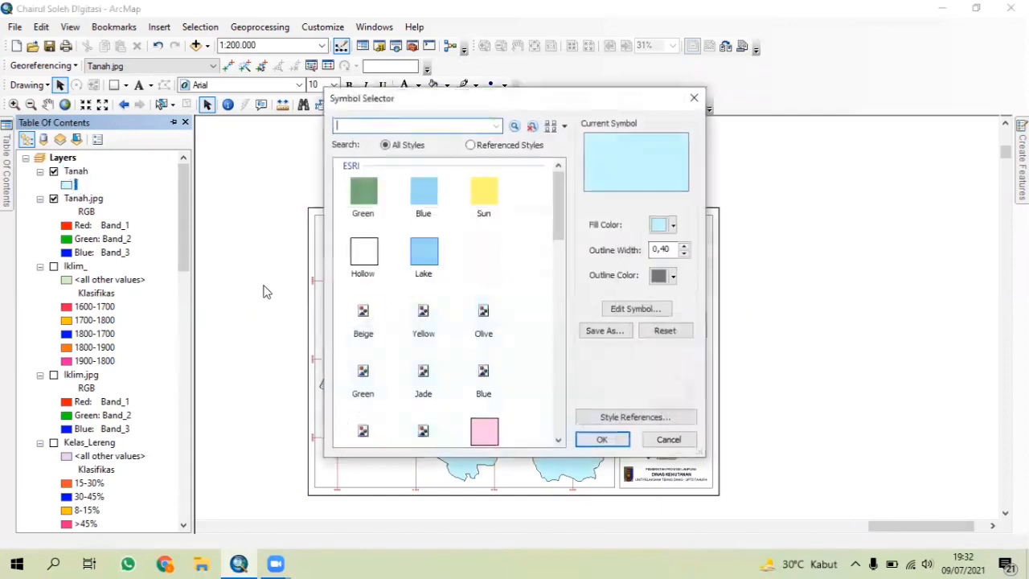
pyautogui.click(375, 264)
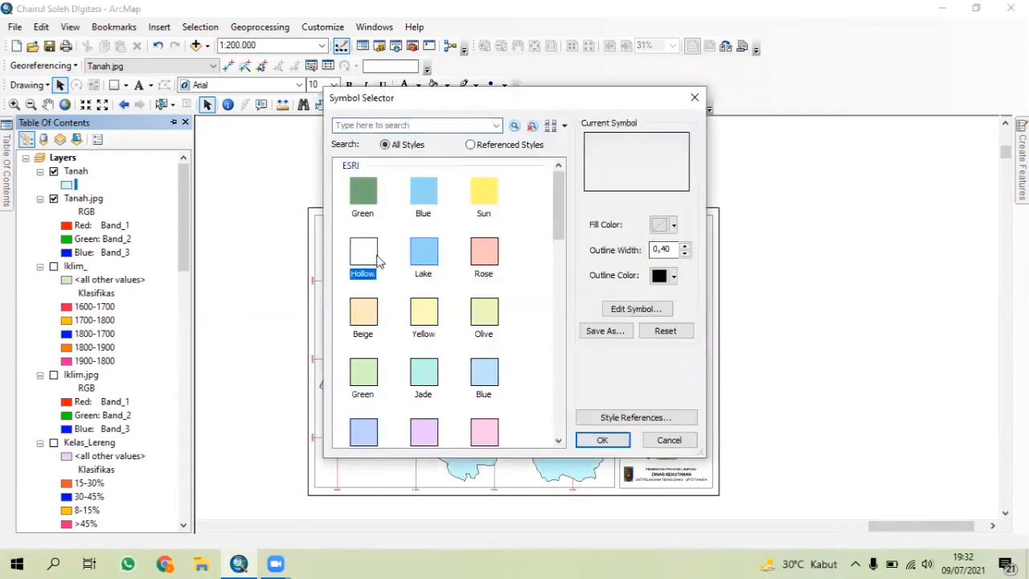
pyautogui.click(684, 248)
pyautogui.click(673, 278)
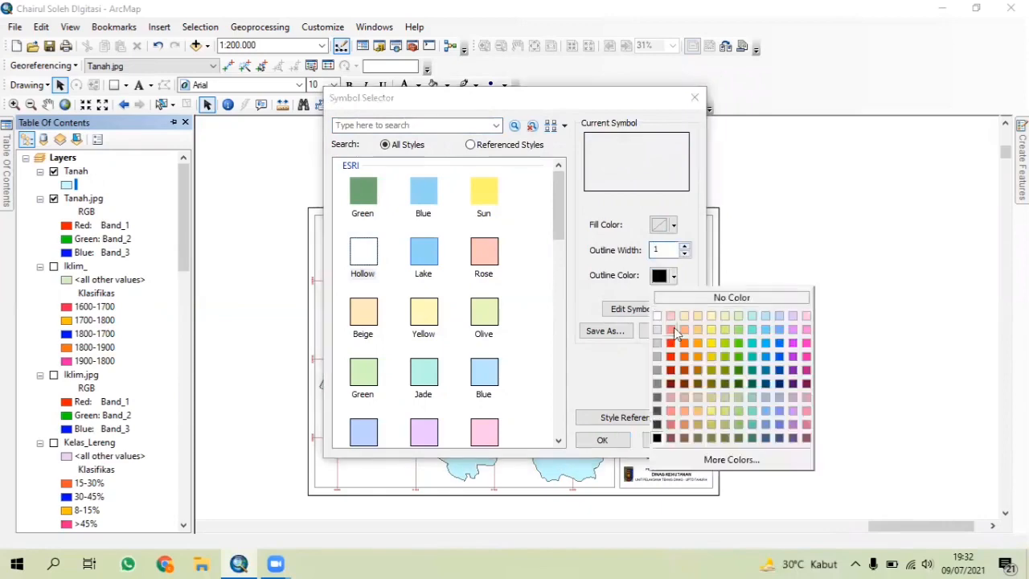
pyautogui.click(674, 352)
pyautogui.click(629, 442)
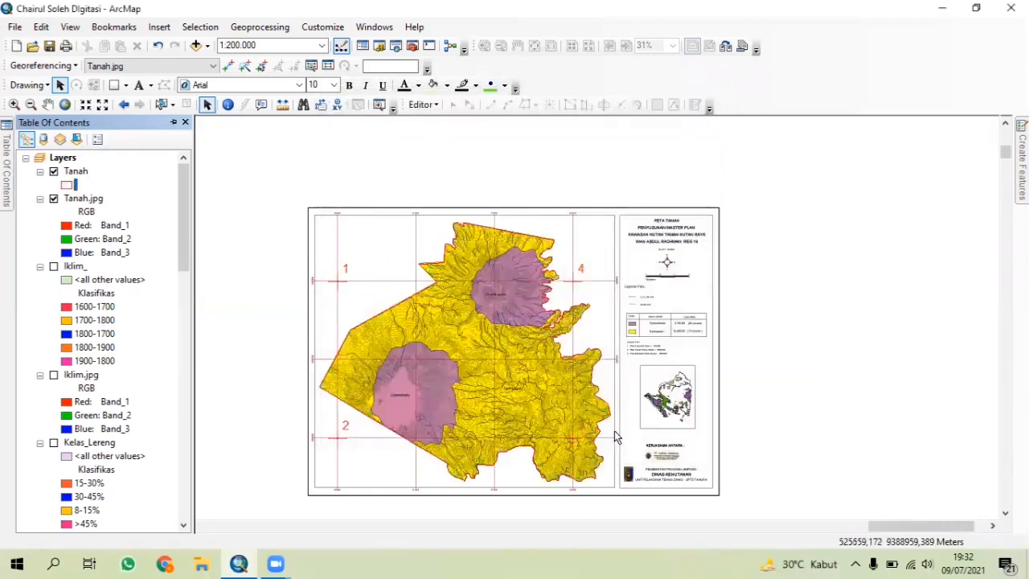
pyautogui.scroll(2, 341, 280)
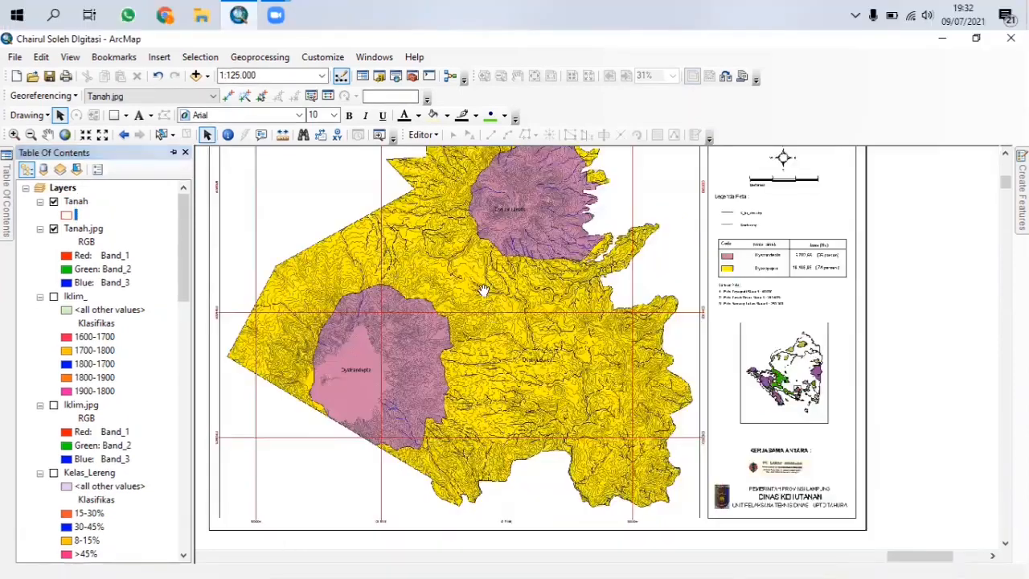
pyautogui.moveTo(482, 292); pyautogui.dragTo(474, 275)
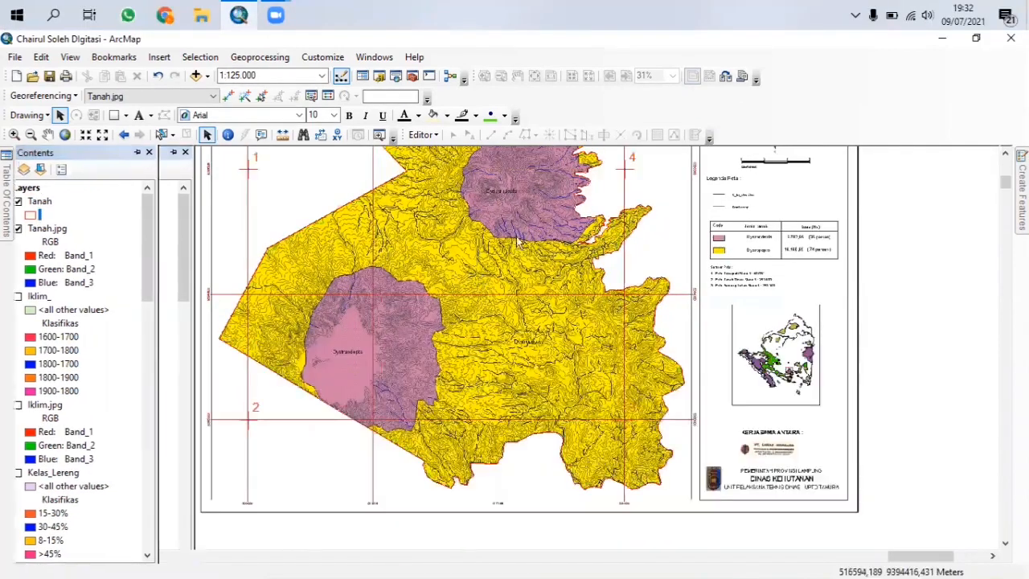
pyautogui.click(419, 134)
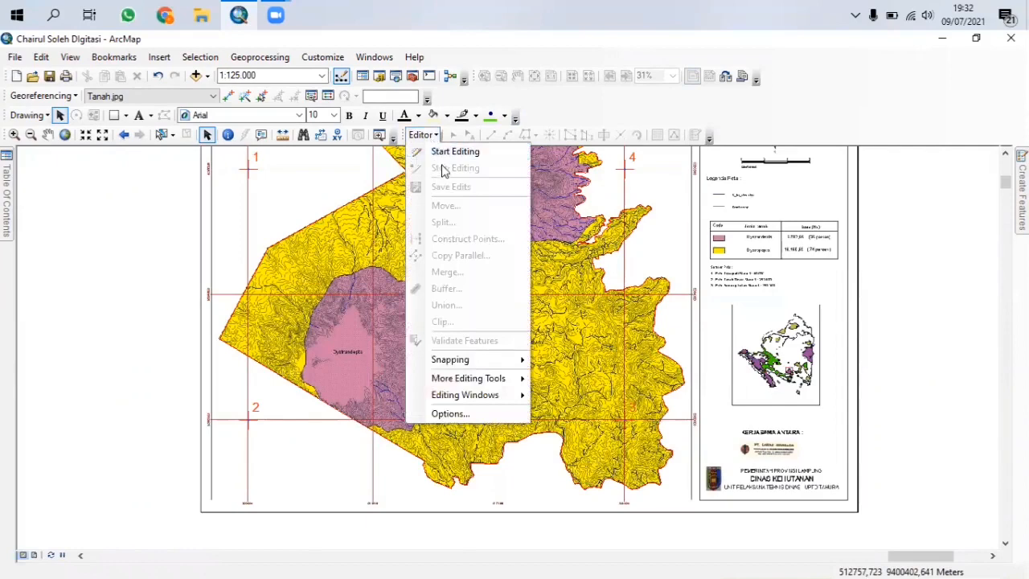
pyautogui.click(441, 153)
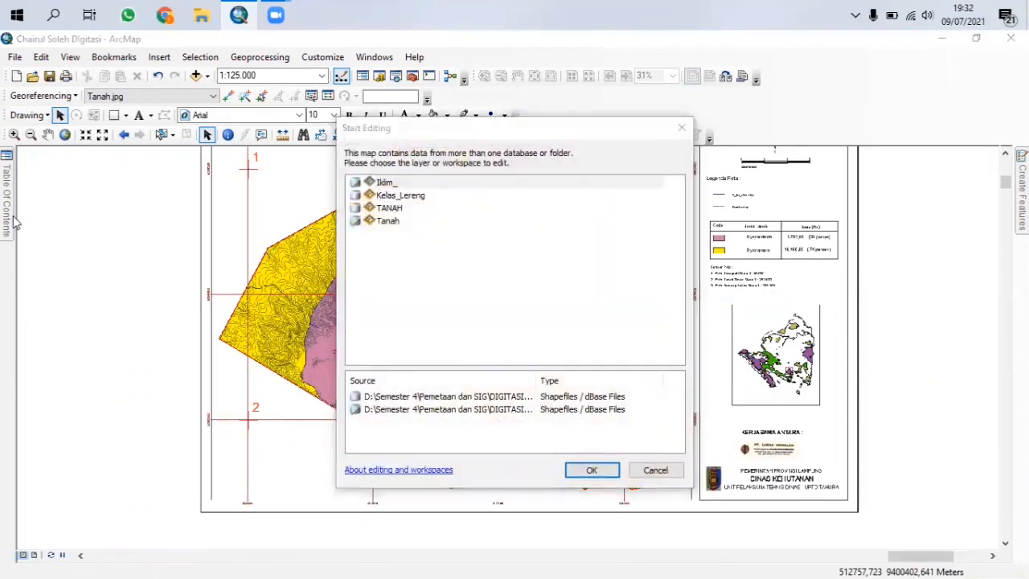
pyautogui.click(680, 474)
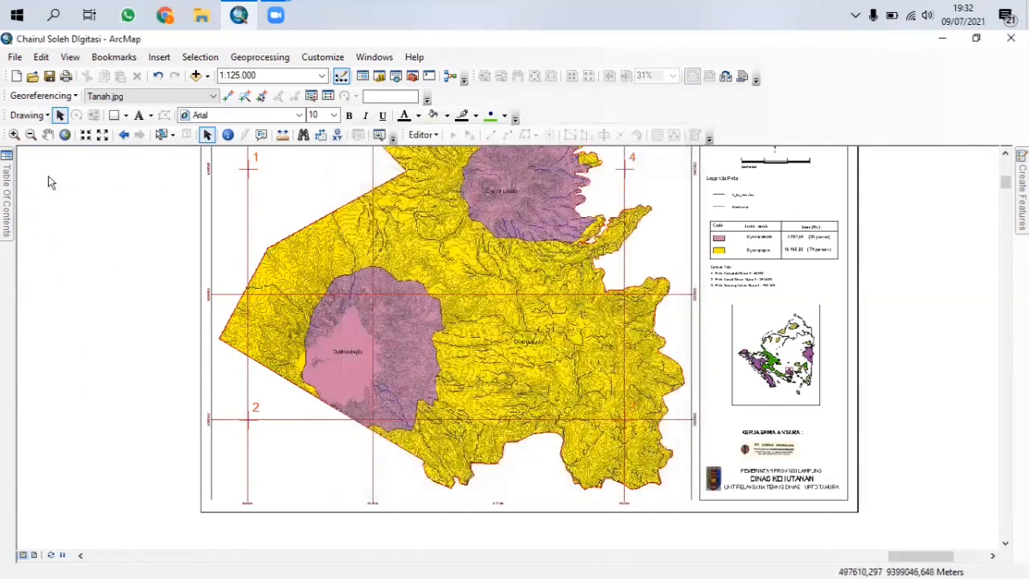
# Step: Start an edit session on the exported Tanah layer
pyautogui.moveTo(5, 196)
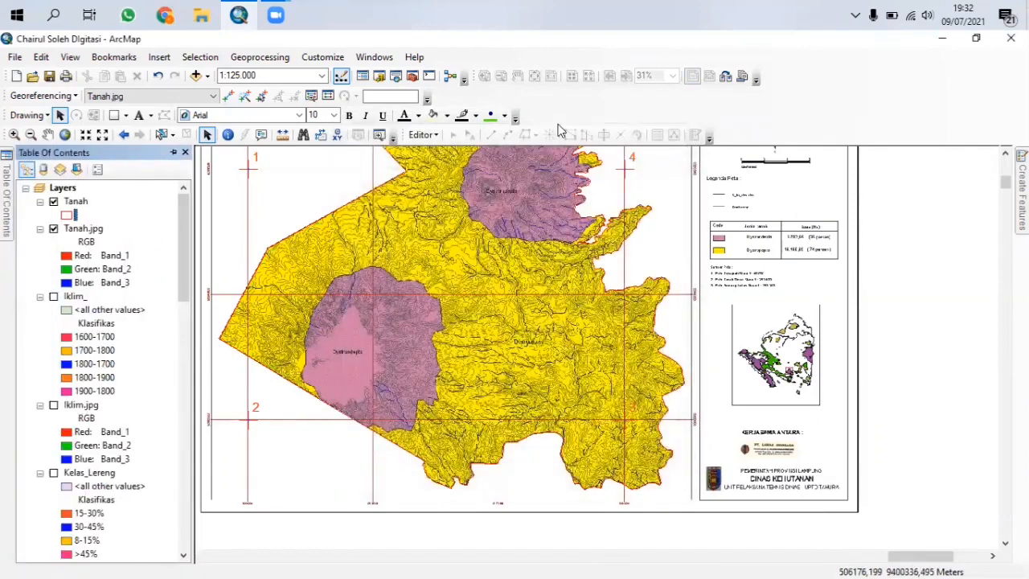
pyautogui.click(441, 137)
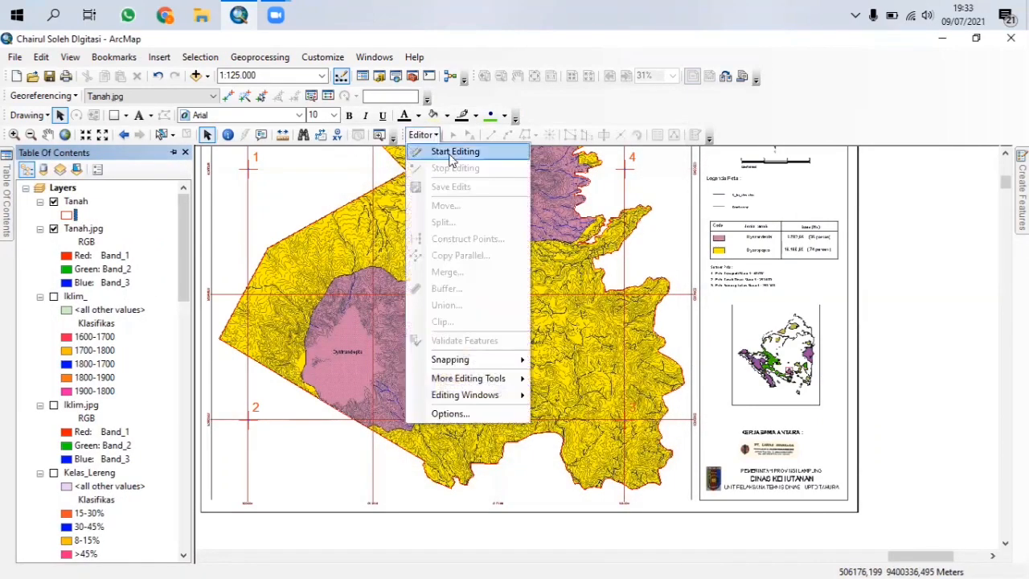
pyautogui.click(426, 152)
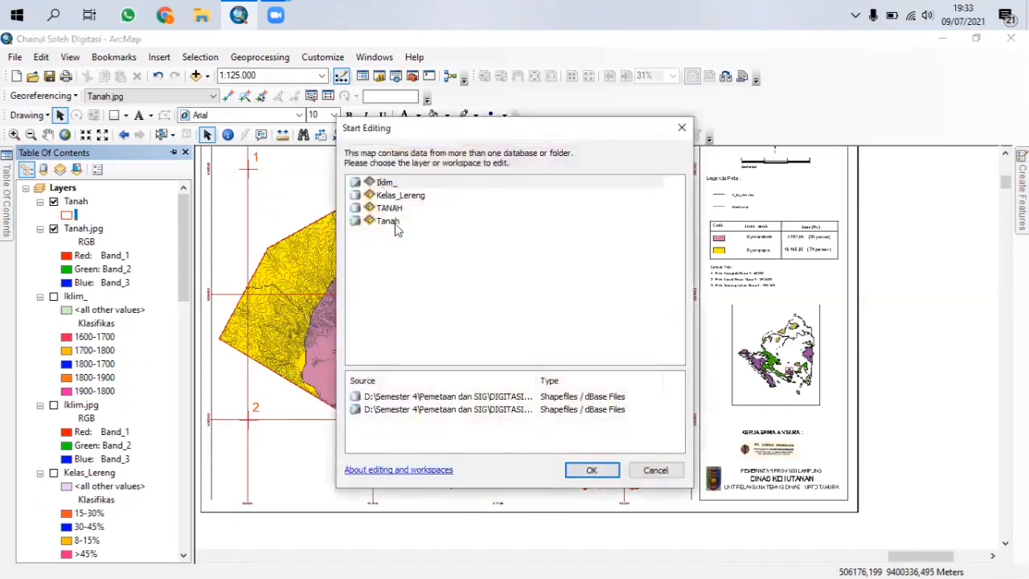
pyautogui.click(389, 222)
pyautogui.click(601, 472)
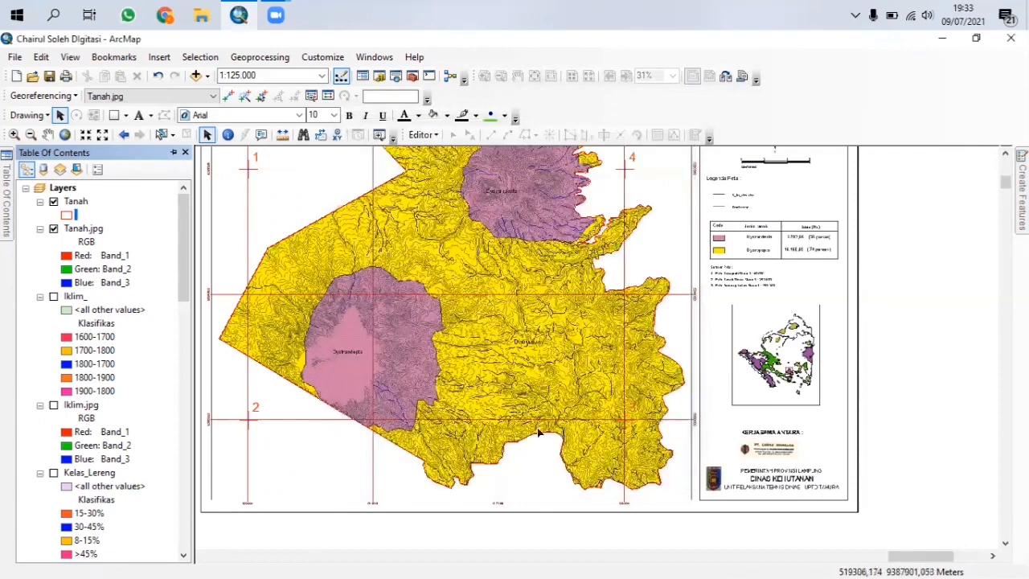
# Step: Select the Tanah boundary polygon and pin the table of contents open beside the map
pyautogui.click(430, 347)
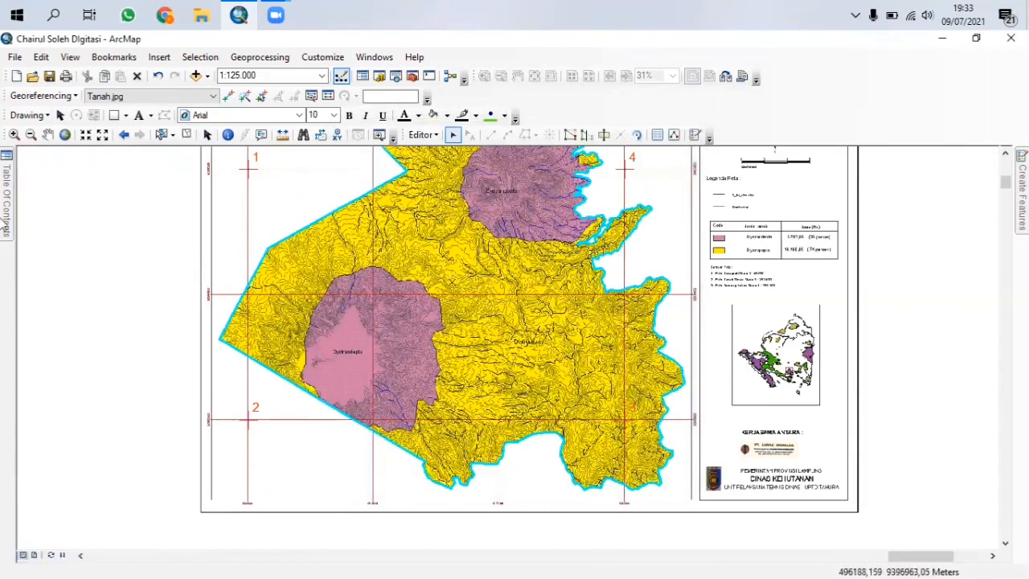
pyautogui.moveTo(6, 223)
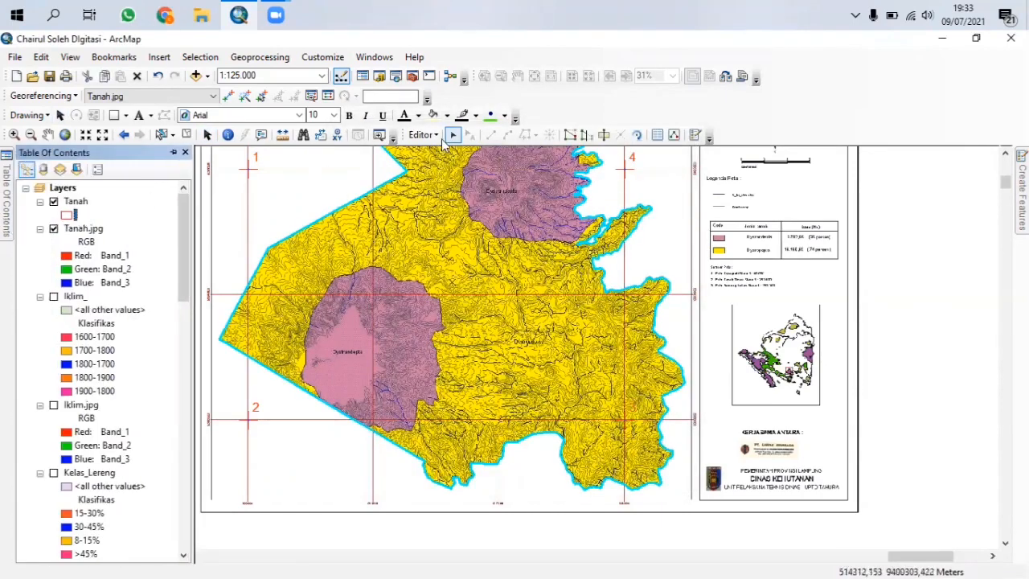
pyautogui.click(173, 152)
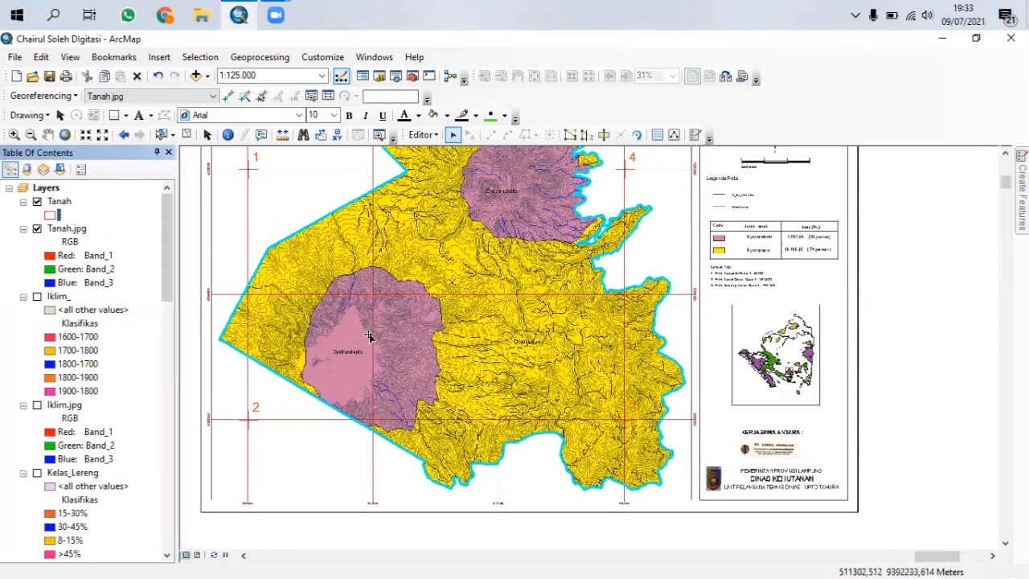
# Step: With the Cut Polygons tool, start a cut line where the southwestern Dystrandepts area's western border meets the Tanah polygon's edge
pyautogui.scroll(-3, 517, 212)
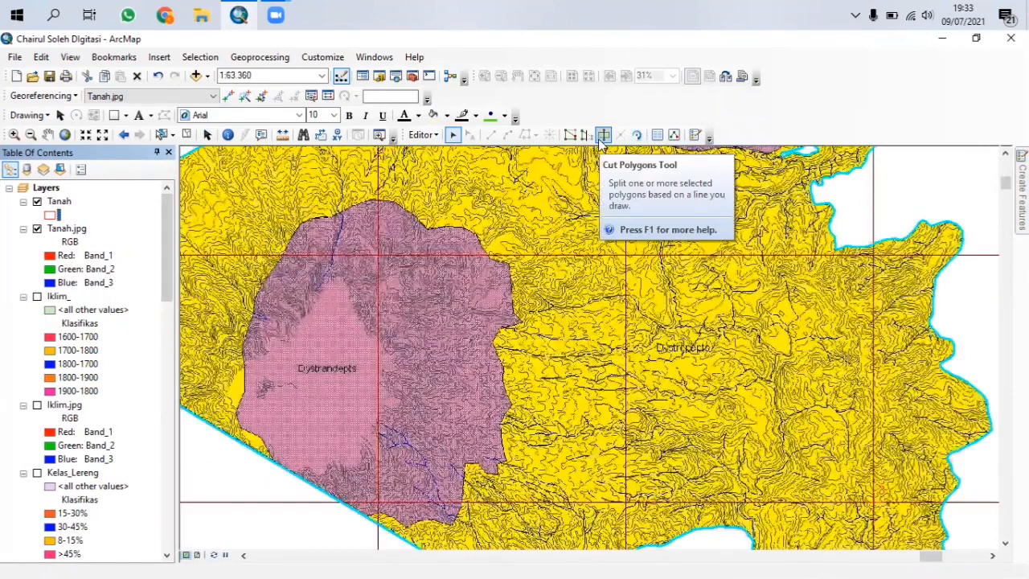
pyautogui.click(601, 138)
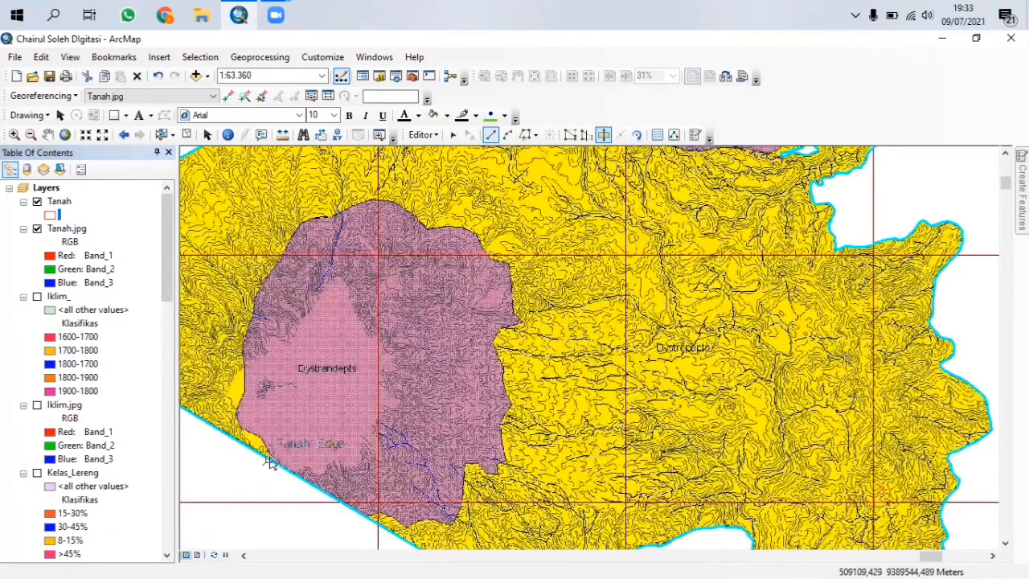
pyautogui.scroll(-2, 271, 463)
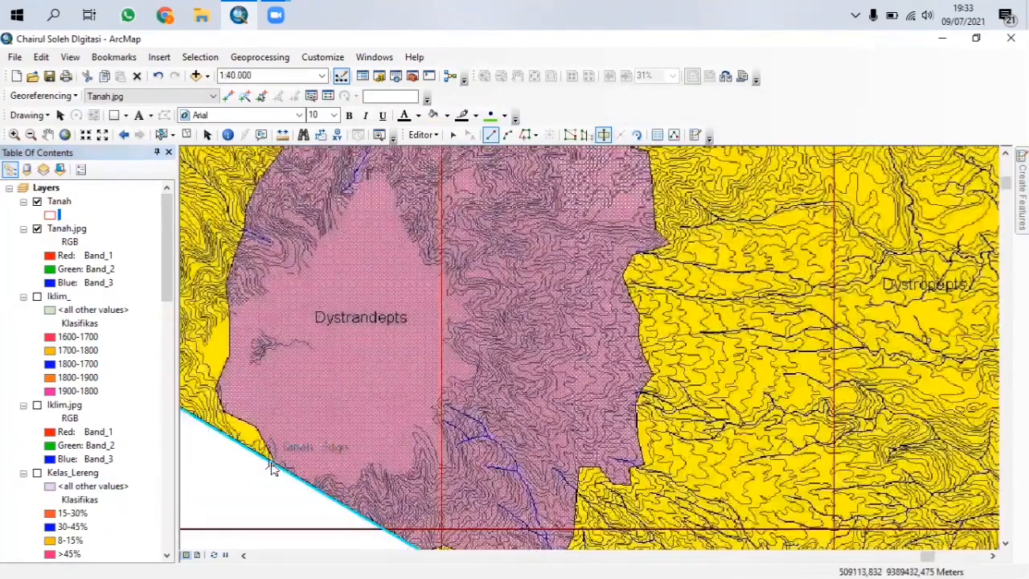
pyautogui.click(273, 470)
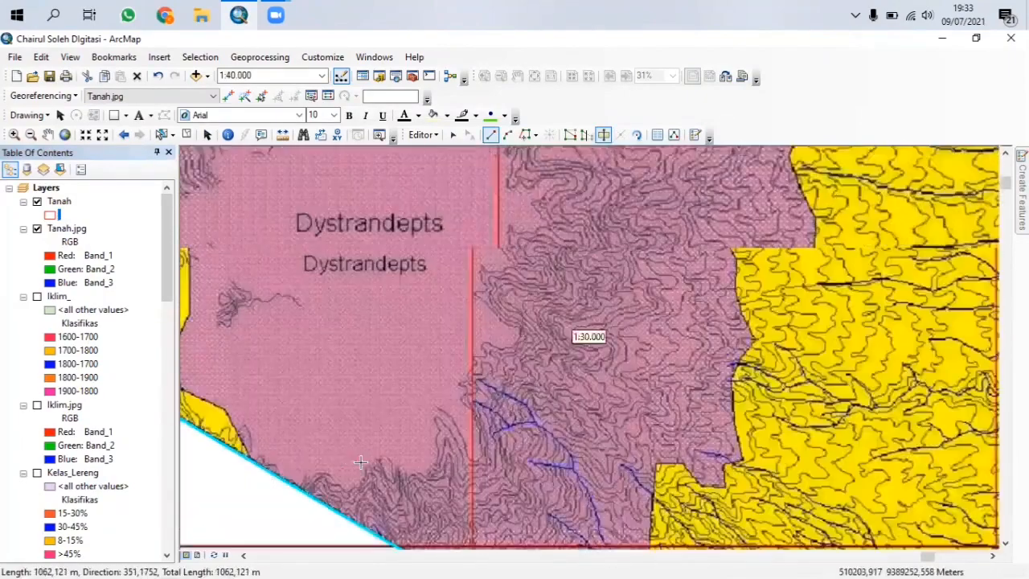
# Step: Trace the cut line northwestward along the southwestern Dystrandepts area's border up to its westernmost bend
pyautogui.scroll(-1, 362, 462)
pyautogui.scroll(3, 362, 461)
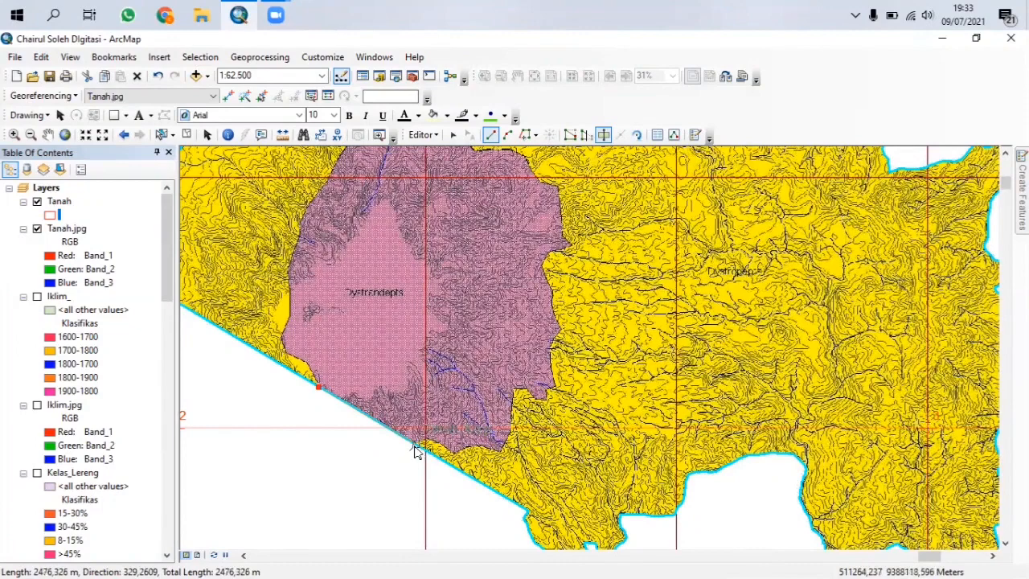
pyautogui.scroll(3, 321, 391)
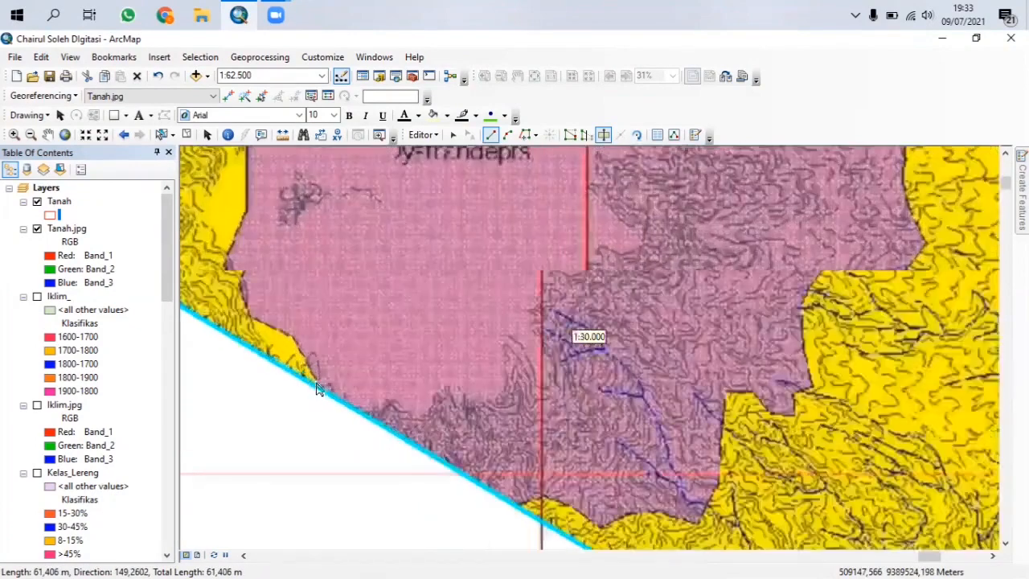
pyautogui.scroll(1, 318, 389)
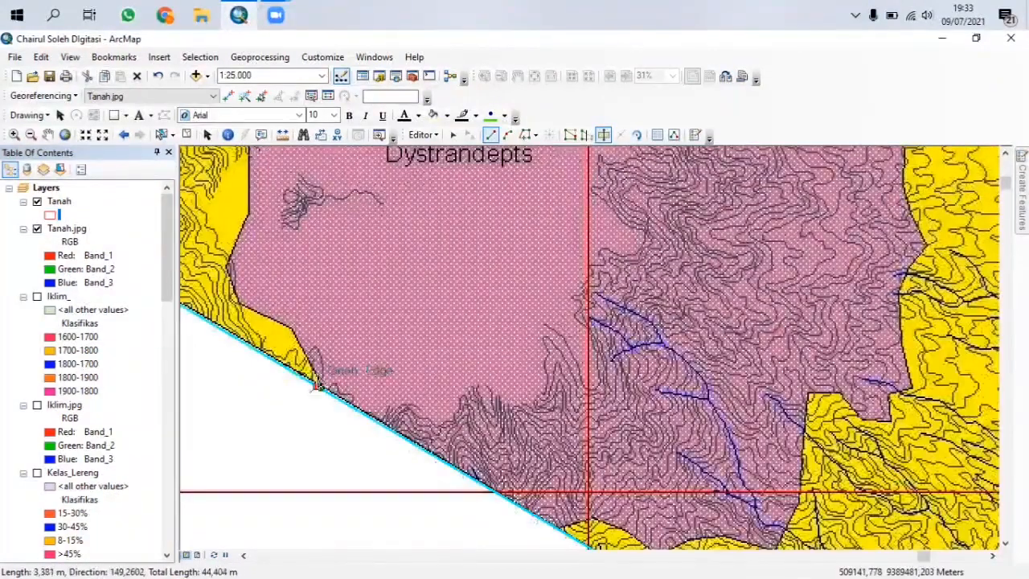
pyautogui.click(309, 366)
pyautogui.click(306, 355)
pyautogui.click(295, 330)
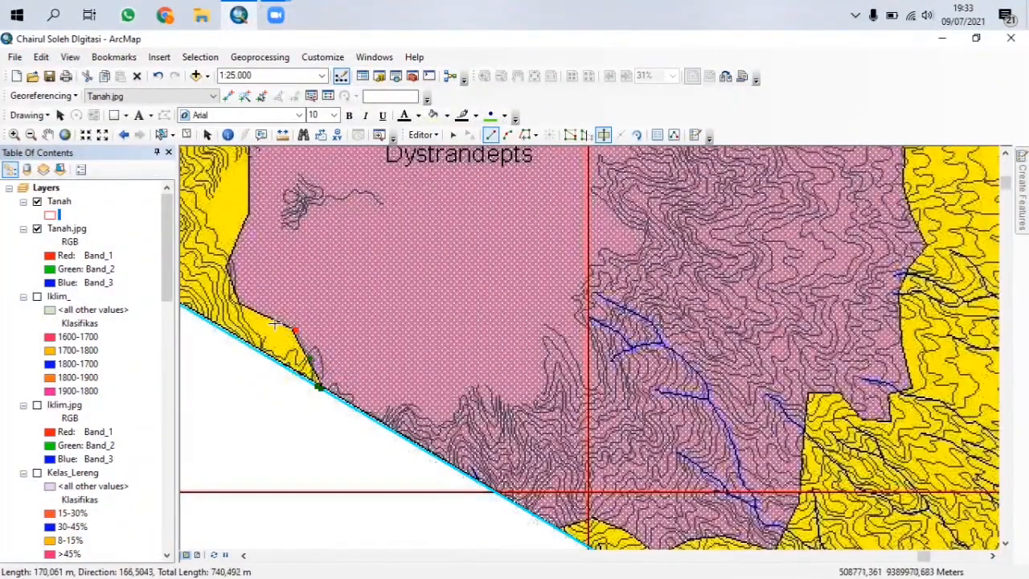
pyautogui.click(274, 322)
pyautogui.click(239, 306)
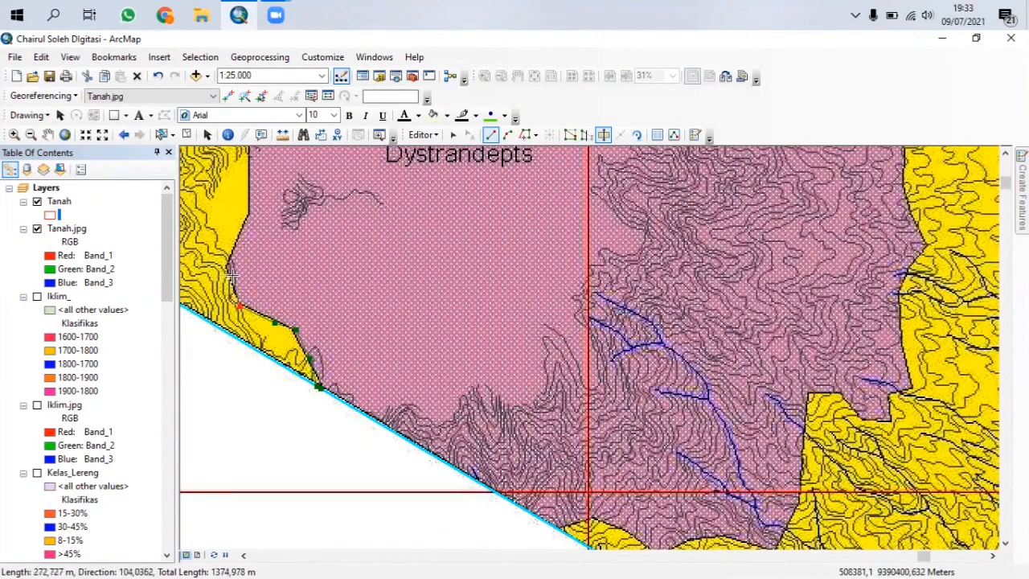
pyautogui.click(229, 273)
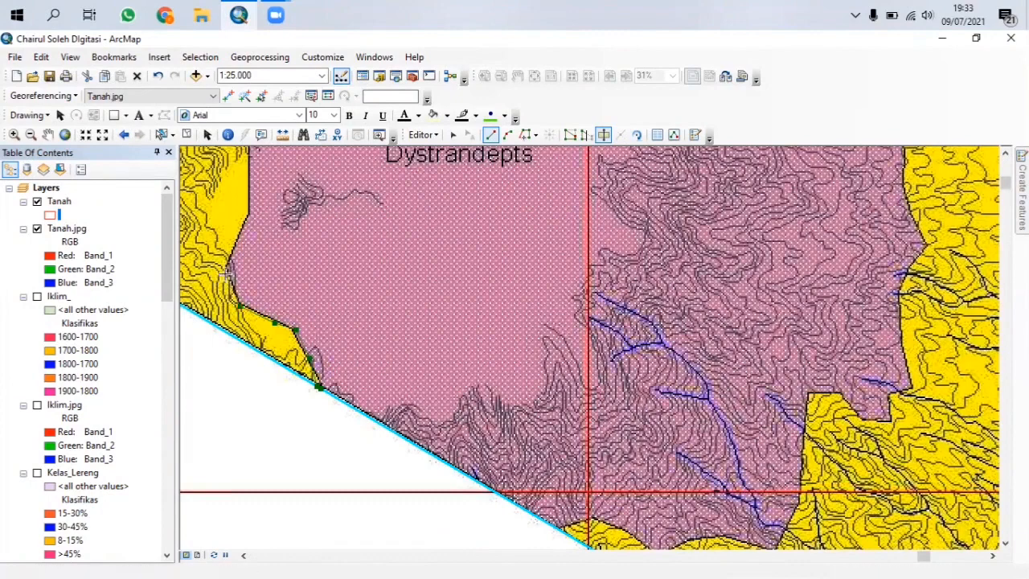
# Step: Move the Windows taskbar back to the bottom edge of the desktop
pyautogui.click(410, 8)
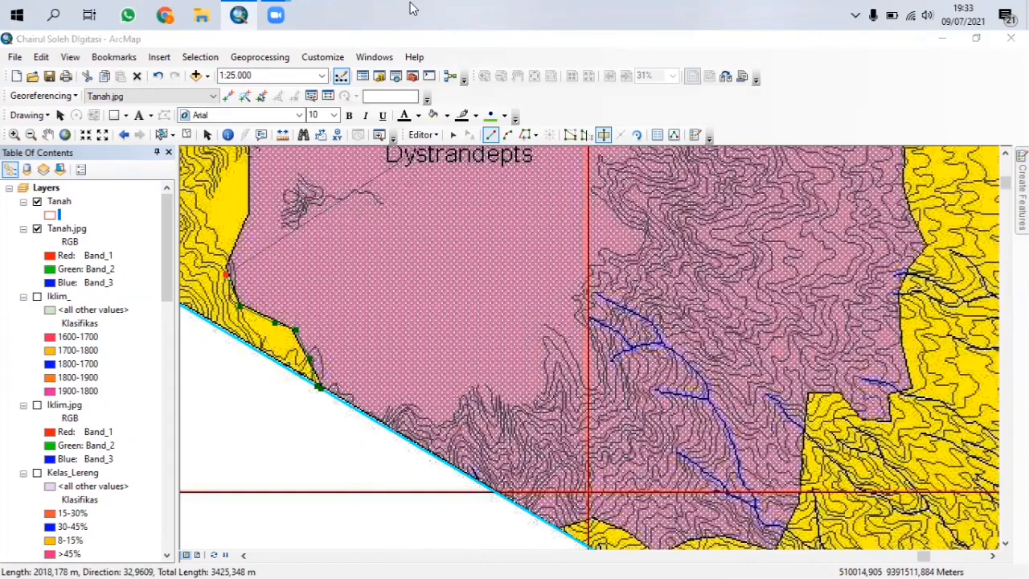
pyautogui.moveTo(414, 9); pyautogui.dragTo(413, 564)
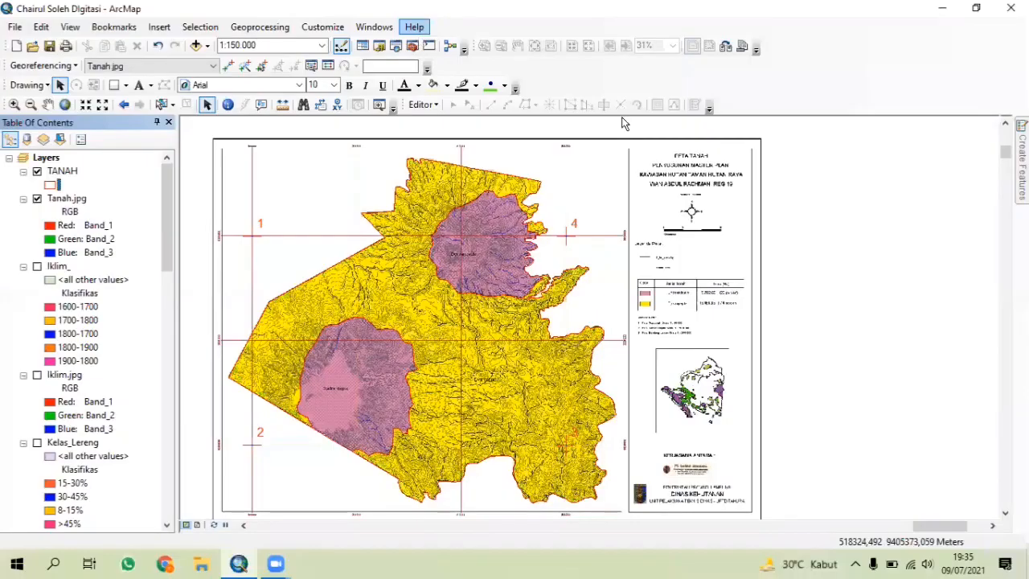
# Step: Hide the Tanah.jpg raster layer and open its georeferencing link table
pyautogui.click(509, 205)
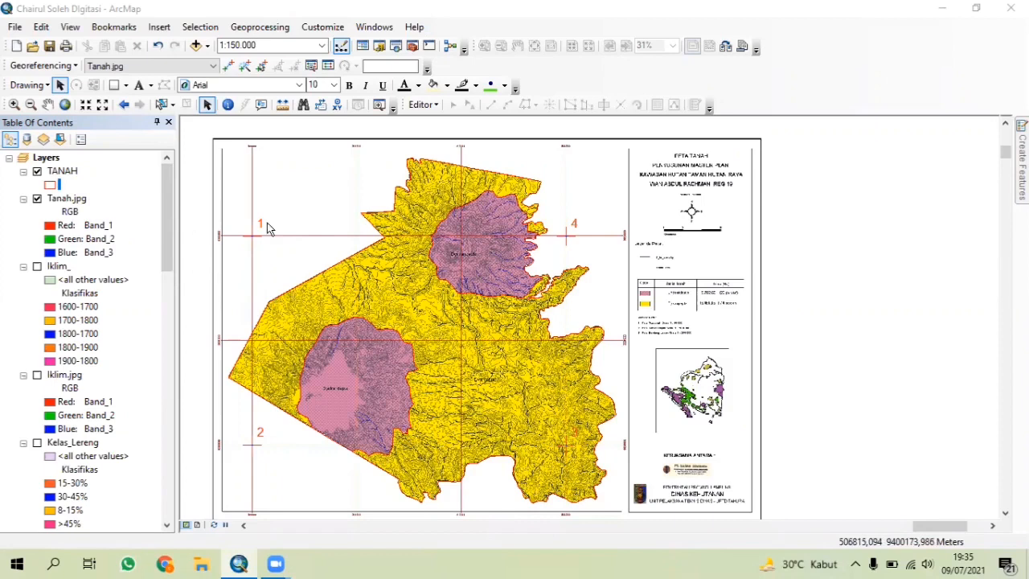
pyautogui.click(38, 199)
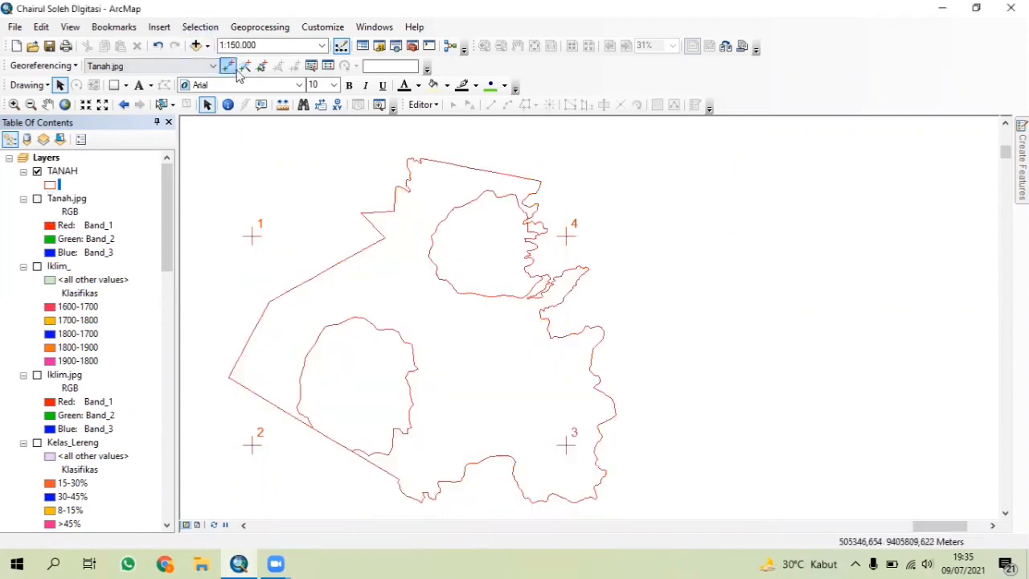
pyautogui.click(311, 65)
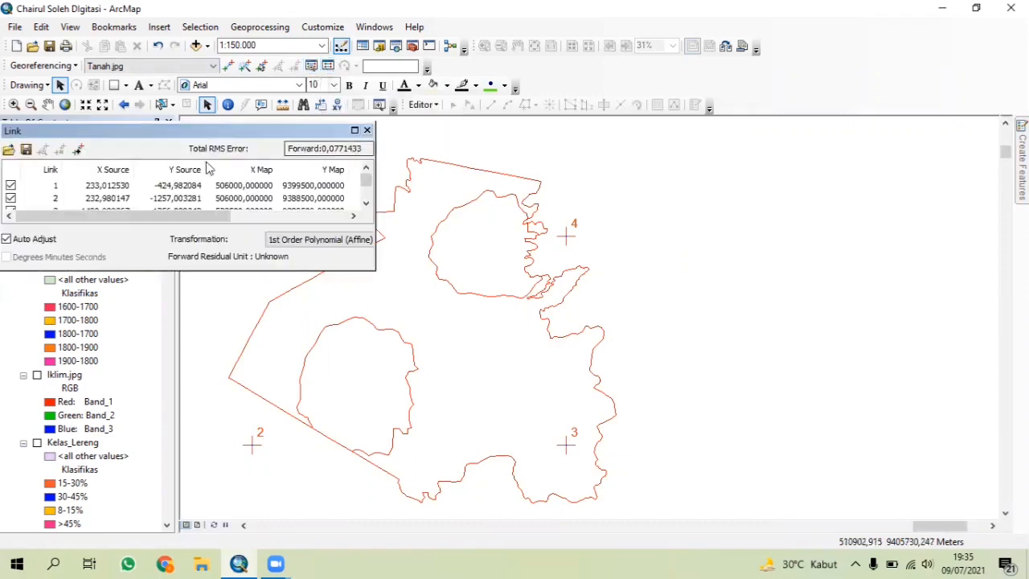
# Step: Deactivate control-point links 1 to 4 in the Tanah.jpg georeferencing link table and close the table
pyautogui.click(10, 185)
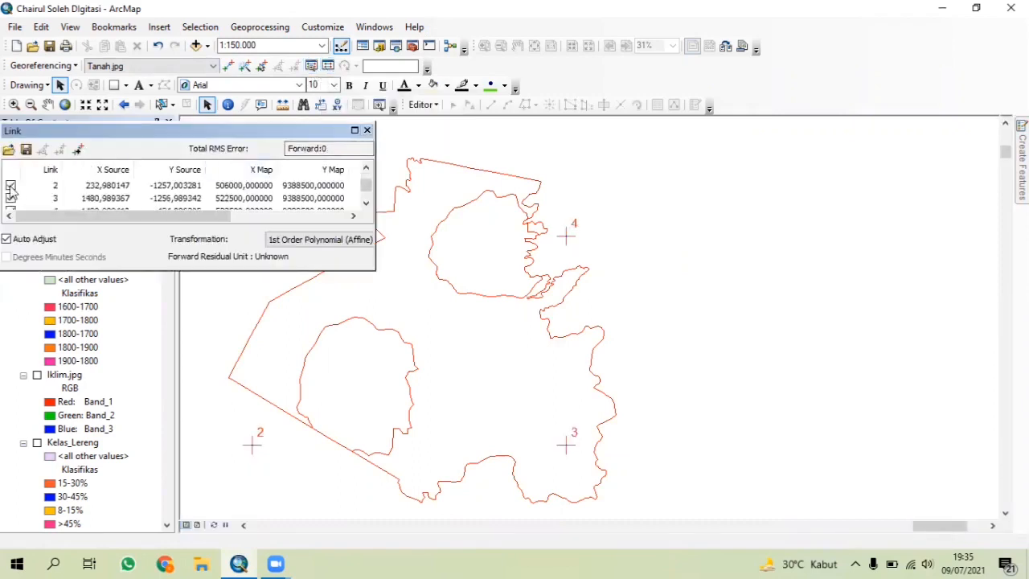
pyautogui.click(10, 186)
pyautogui.click(10, 198)
pyautogui.click(11, 199)
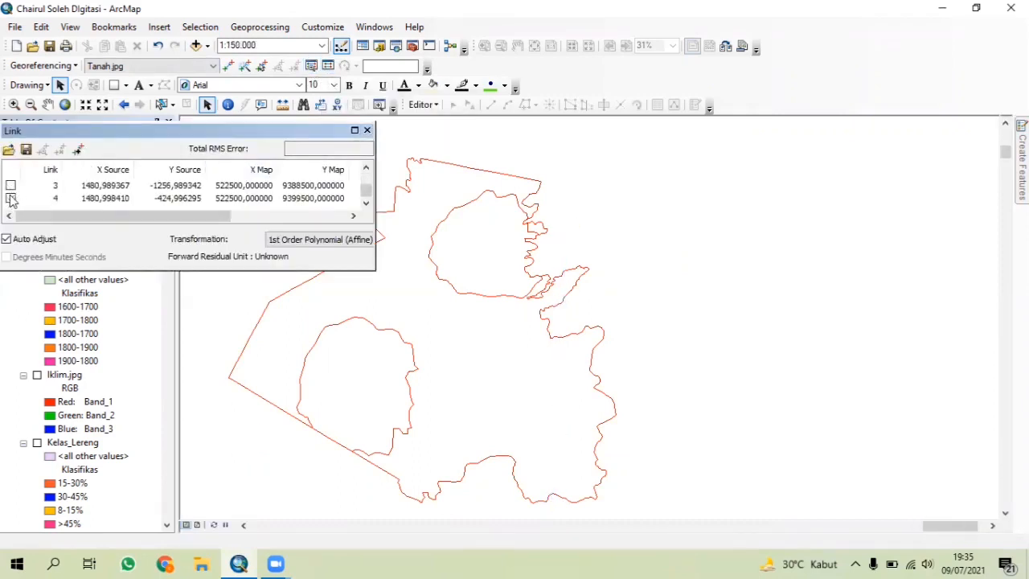
pyautogui.click(366, 130)
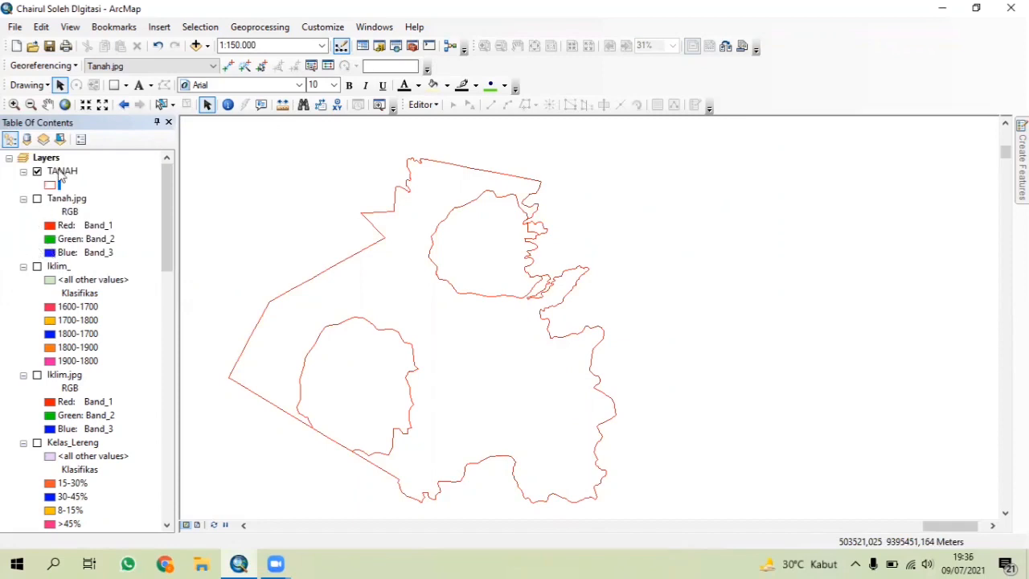
# Step: Show the Tanah.jpg raster layer again and zoom to its extent
pyautogui.click(37, 200)
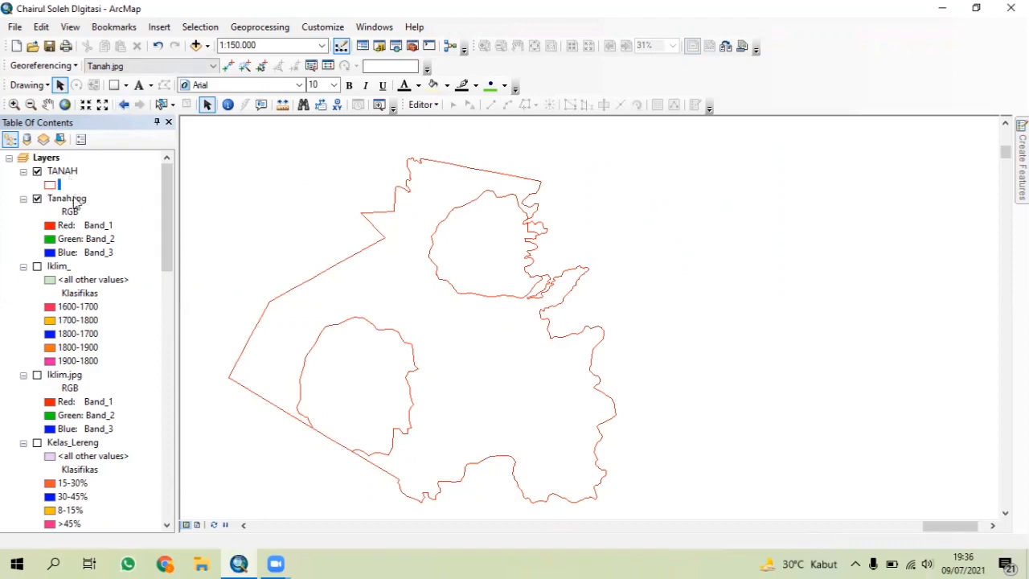
pyautogui.rightClick(75, 204)
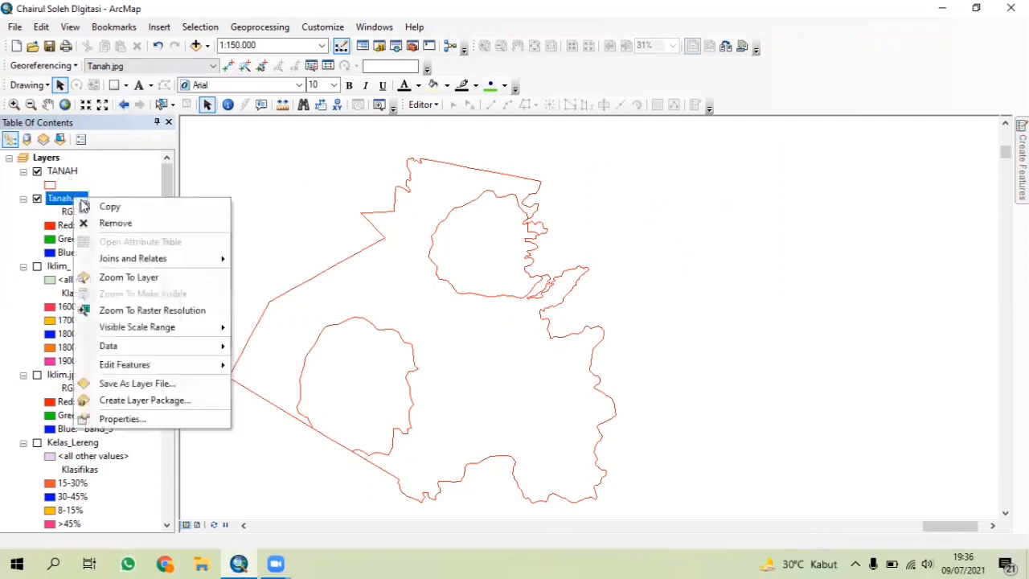
pyautogui.click(149, 277)
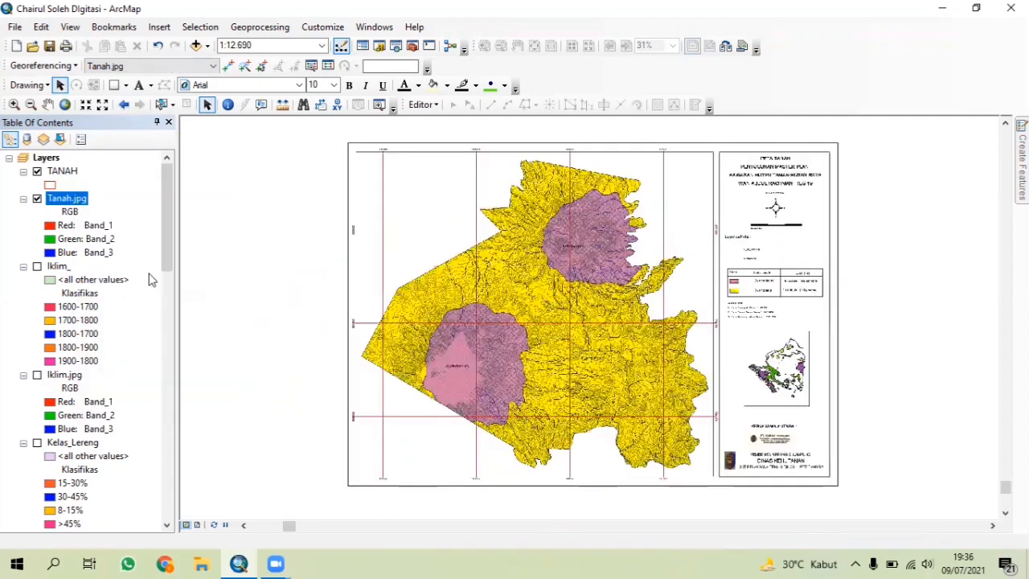
# Step: Reactivate control-point links 1 to 4 in the georeferencing link table and zoom to the Tanah.jpg layer
pyautogui.click(324, 72)
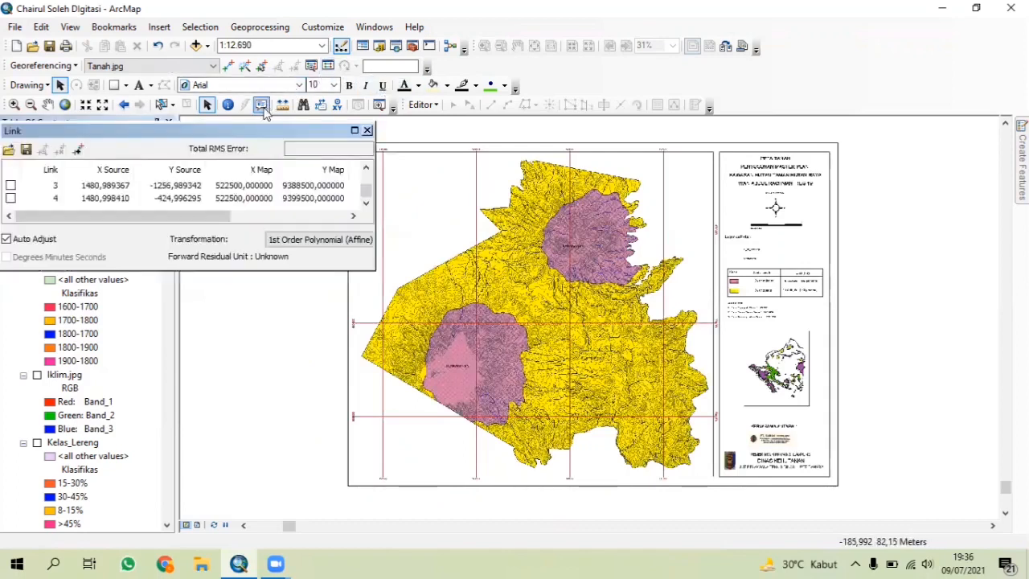
pyautogui.click(13, 187)
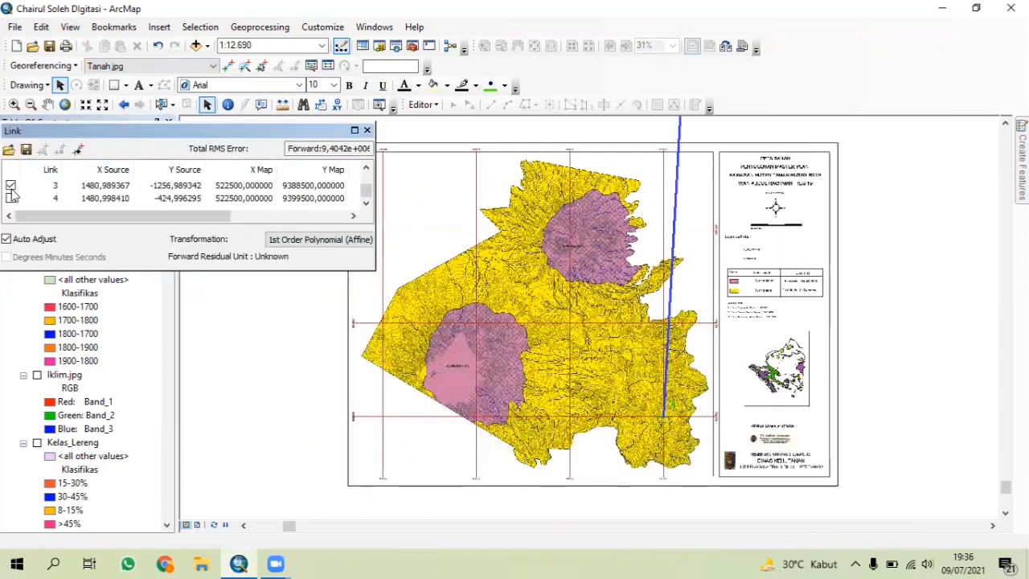
pyautogui.click(11, 197)
pyautogui.scroll(1, 11, 201)
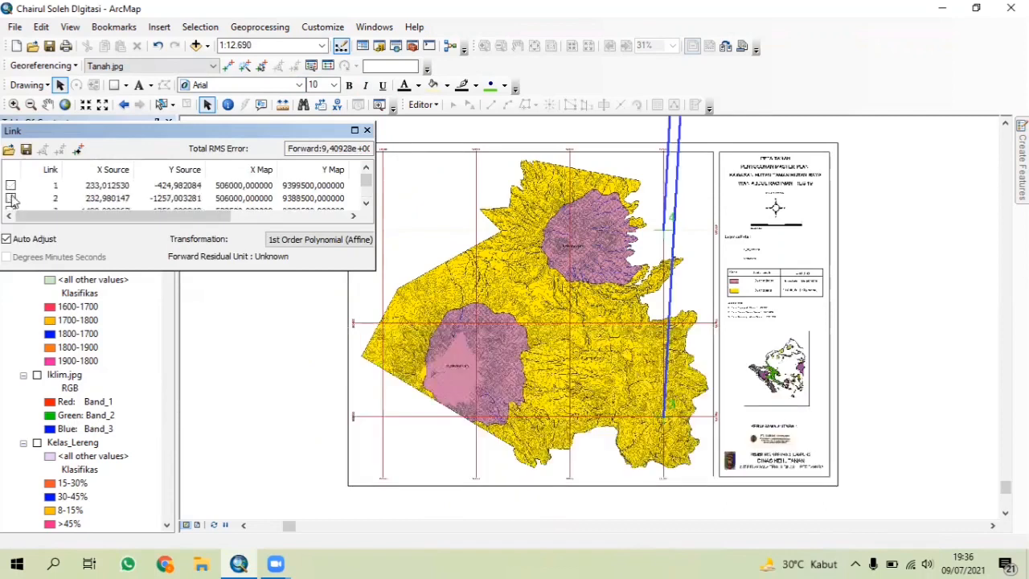
pyautogui.click(11, 198)
pyautogui.click(10, 185)
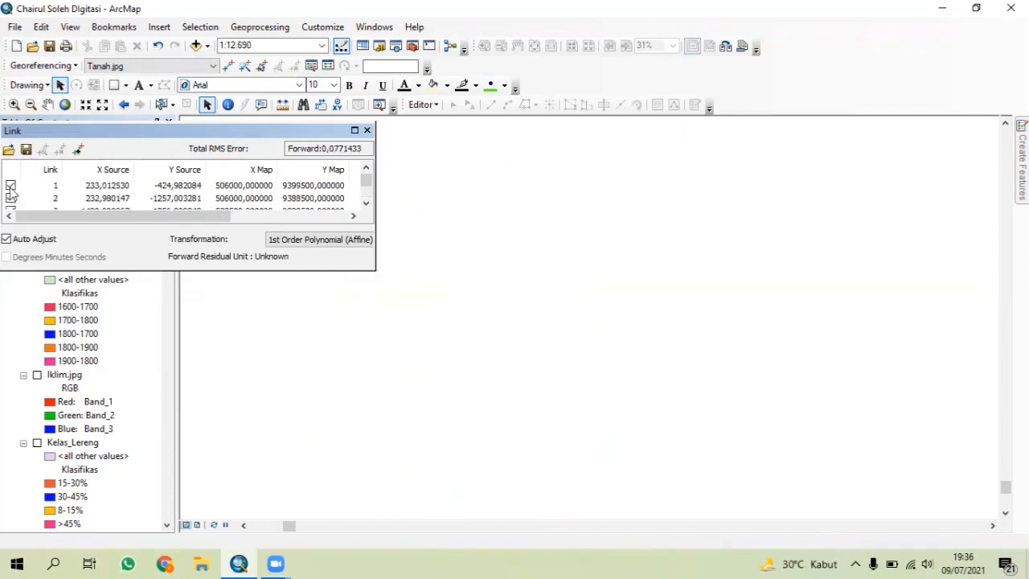
pyautogui.click(368, 129)
pyautogui.rightClick(80, 198)
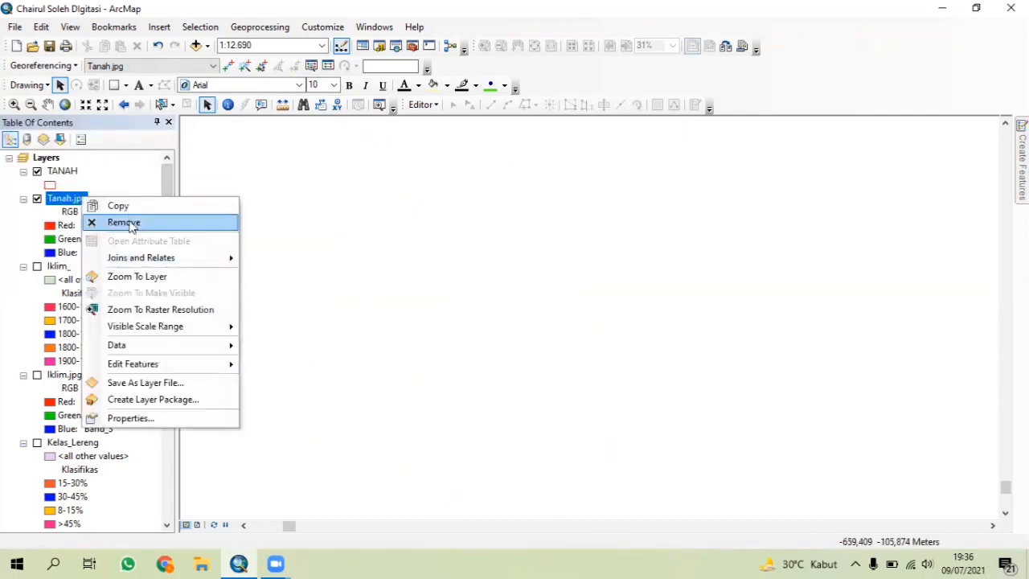
pyautogui.click(135, 276)
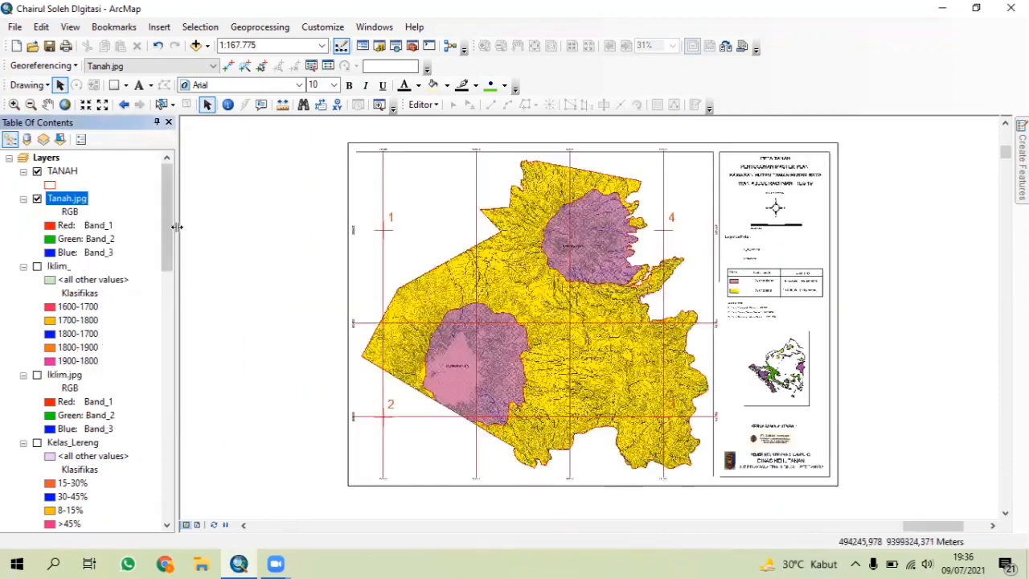
# Step: Open the TANAH layer's attribute table and auto-hide the table of contents to keep the map visible beside it
pyautogui.rightClick(61, 206)
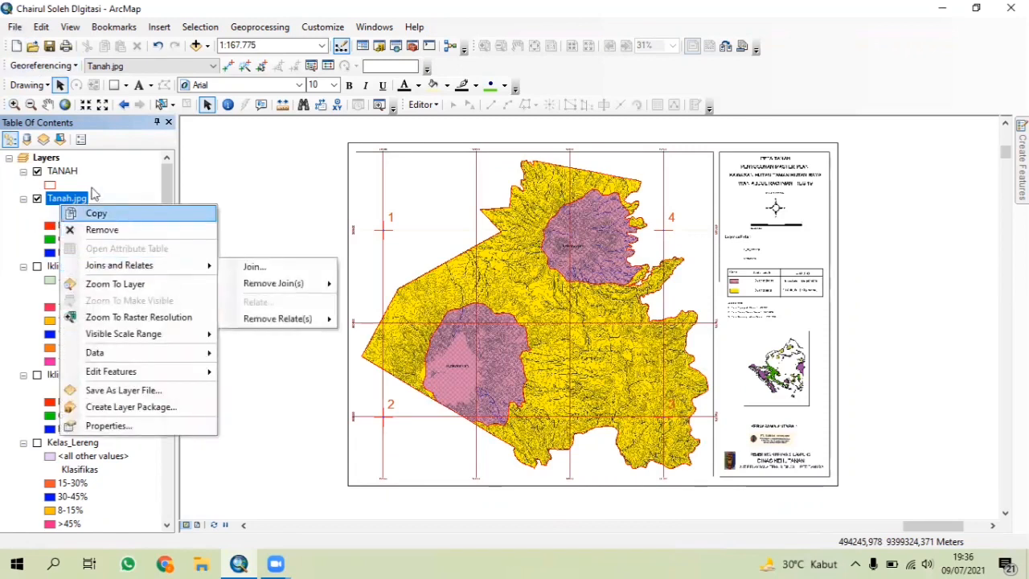
pyautogui.click(63, 171)
pyautogui.rightClick(78, 175)
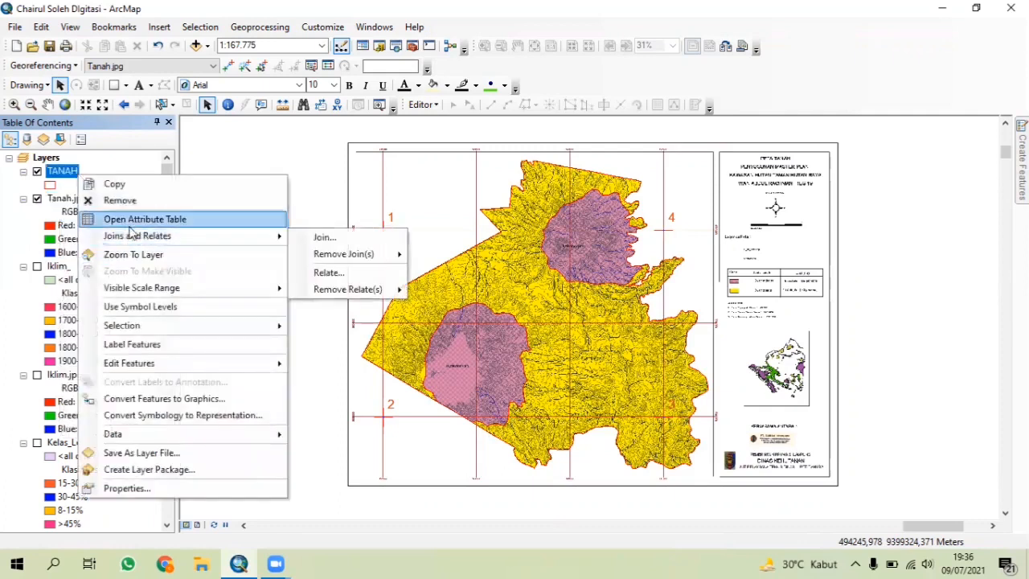
pyautogui.click(131, 219)
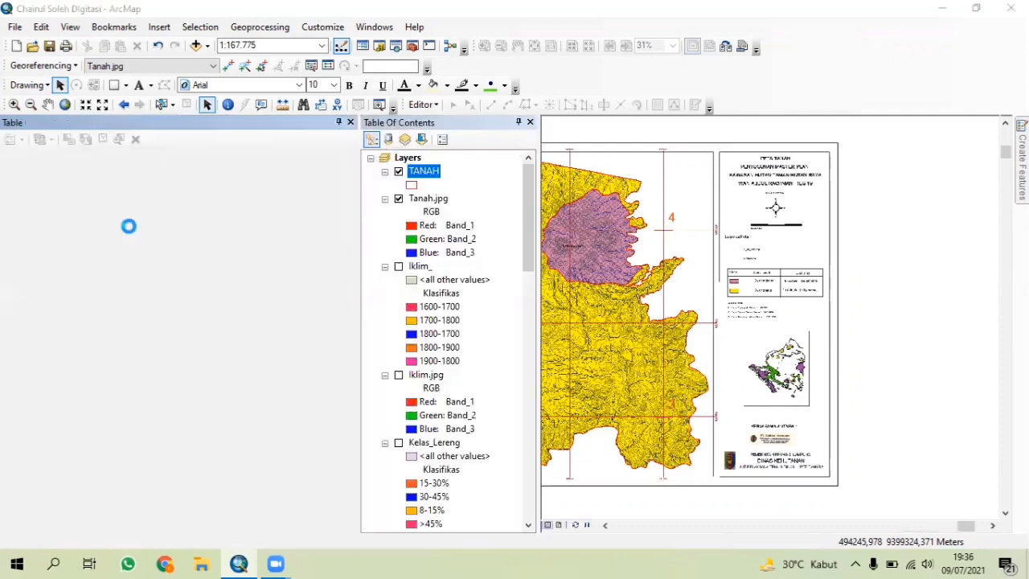
pyautogui.click(519, 122)
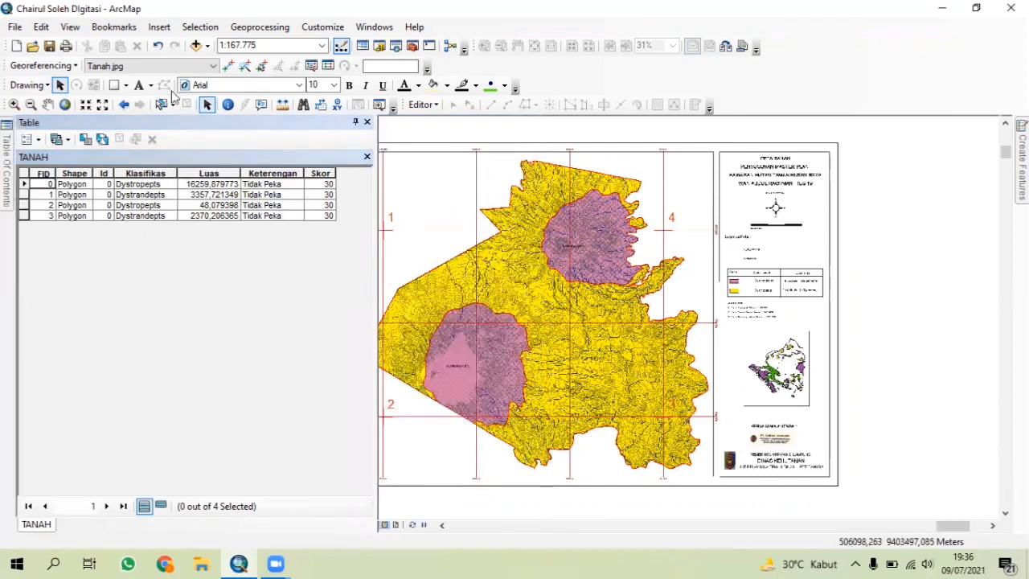
pyautogui.moveTo(464, 225); pyautogui.dragTo(508, 226)
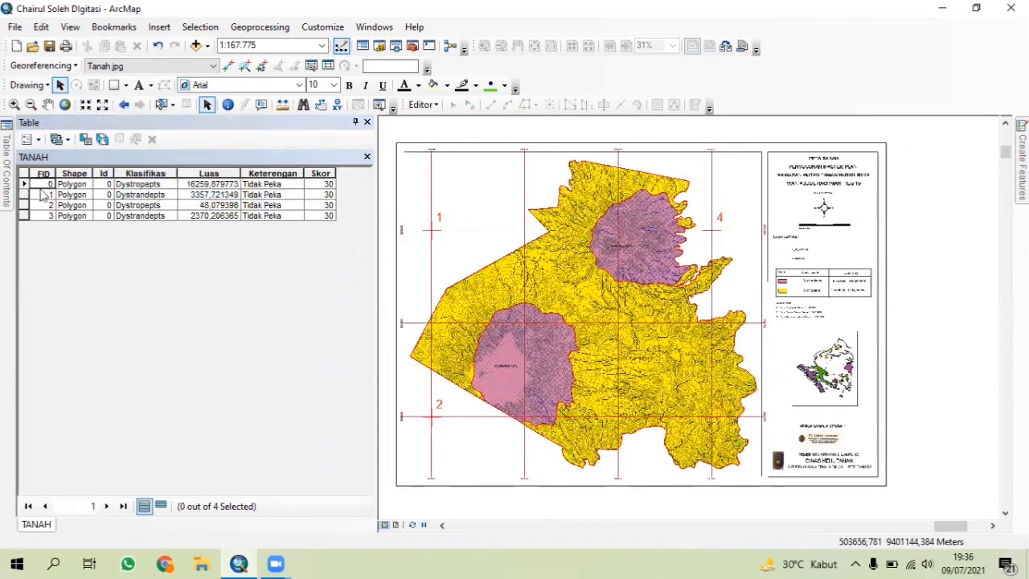
# Step: Select the TANAH polygons one after another to match each soil area on the map with its attribute record
pyautogui.click(174, 106)
pyautogui.click(185, 122)
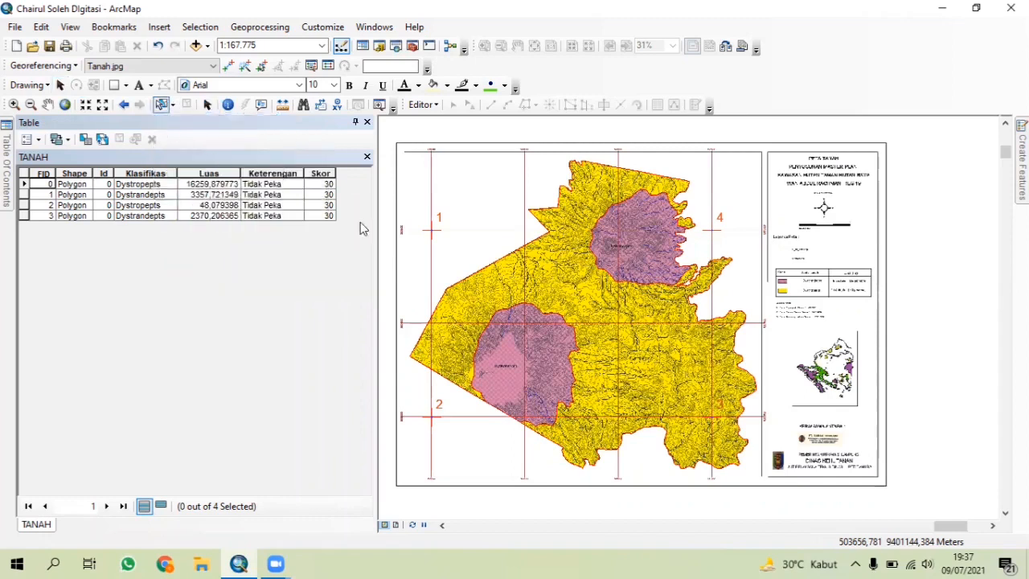
pyautogui.click(502, 273)
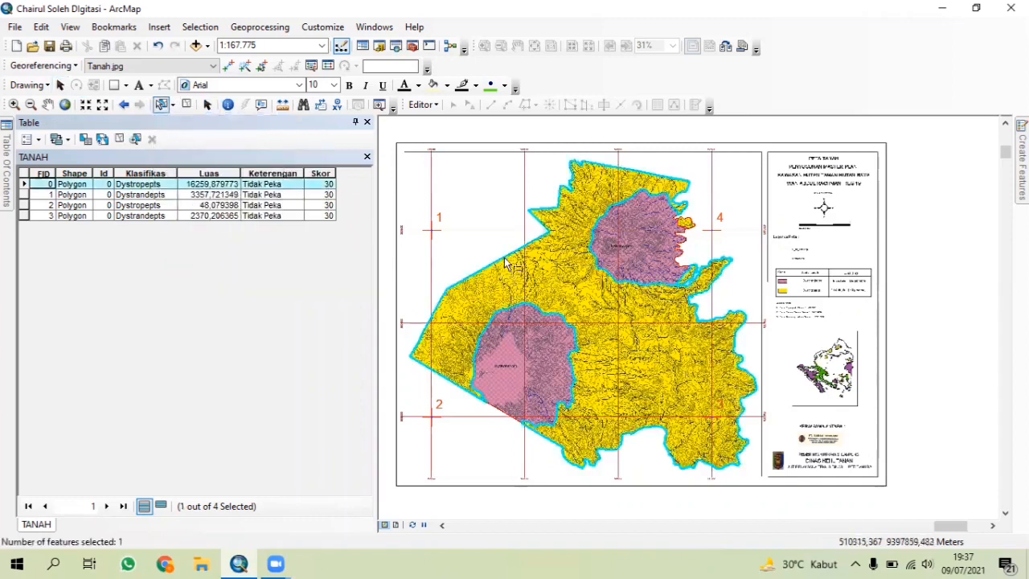
pyautogui.click(516, 351)
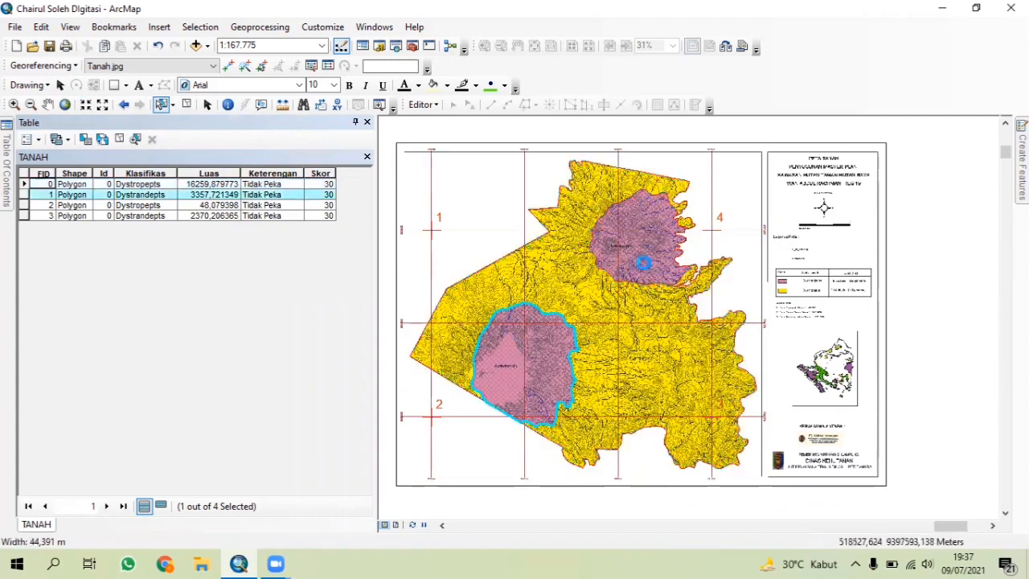
pyautogui.click(645, 262)
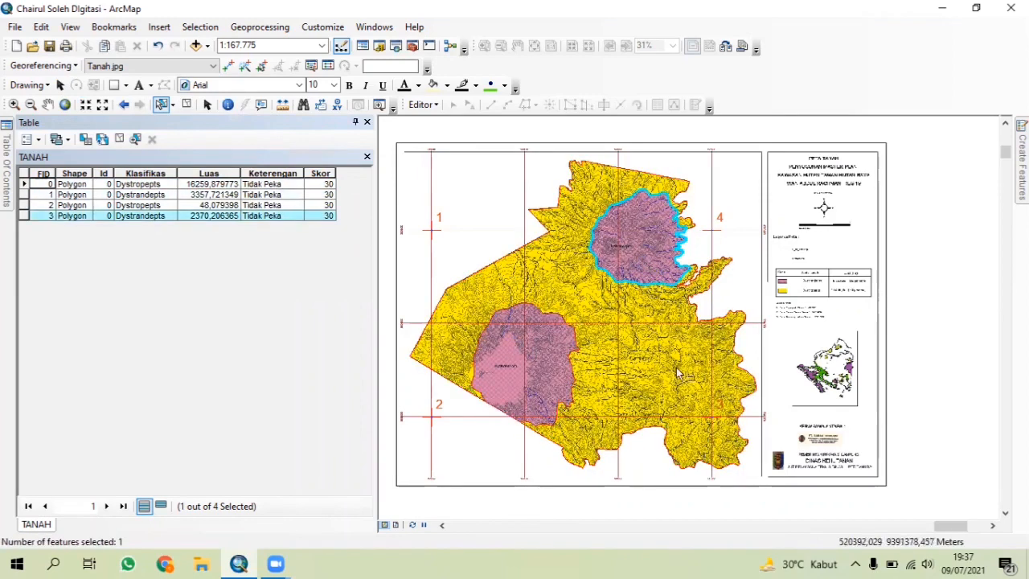
pyautogui.click(687, 226)
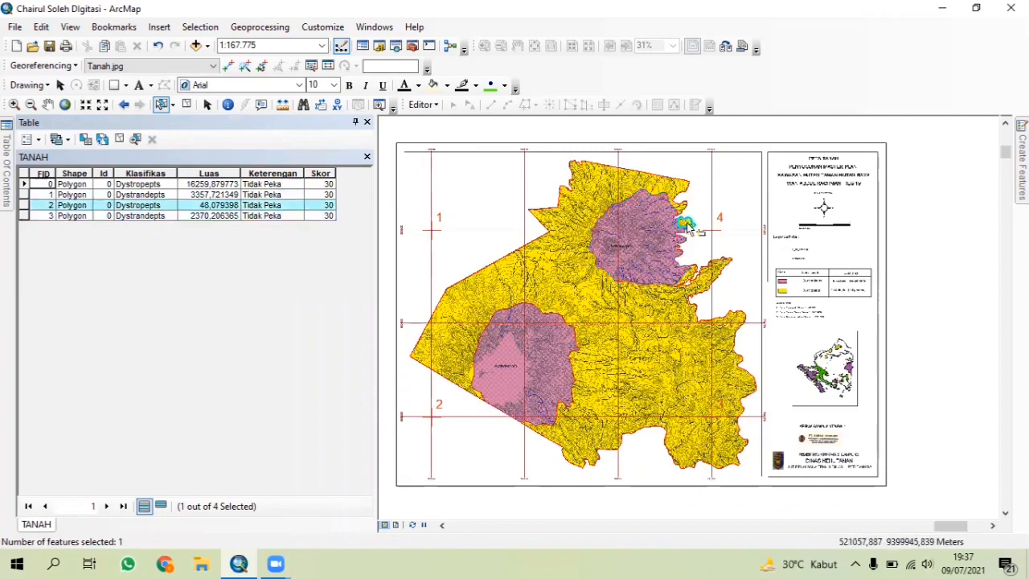
pyautogui.scroll(1, 685, 227)
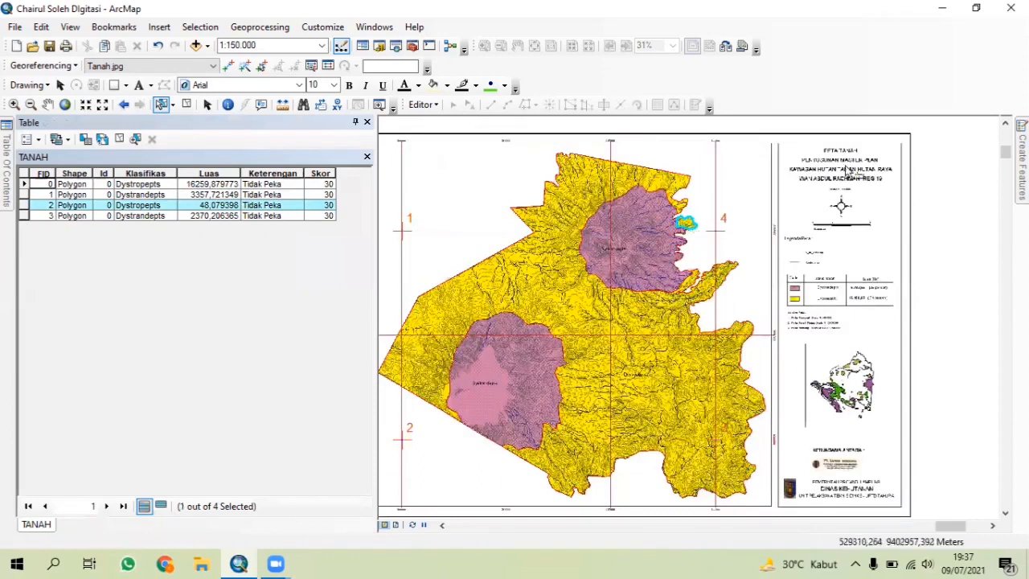
pyautogui.click(25, 184)
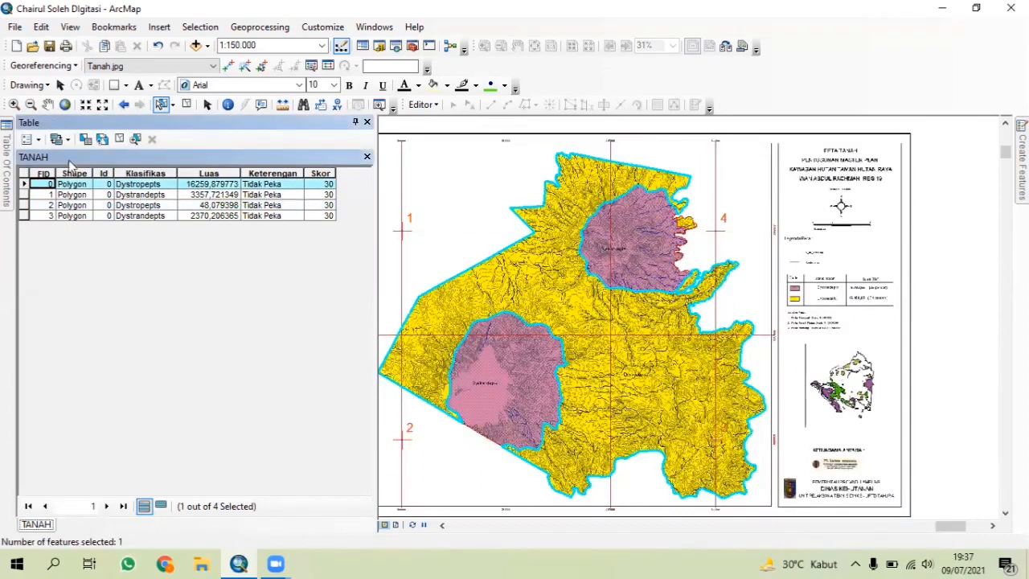
# Step: Add a Text-type field named Klasifikasi to the TANAH attribute table and define its length
pyautogui.click(29, 139)
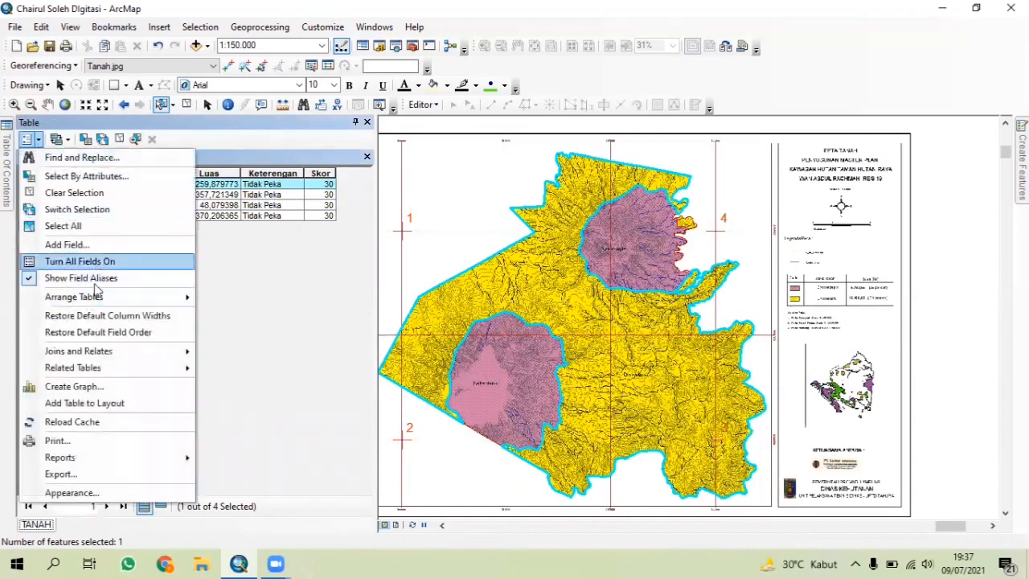
pyautogui.click(70, 245)
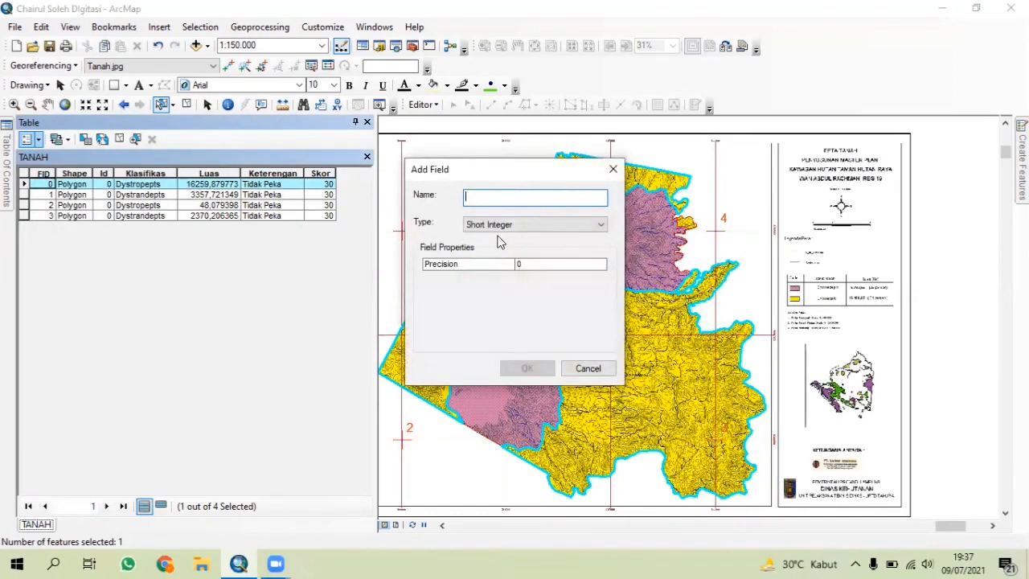
pyautogui.write('k')
pyautogui.press('BackSpace')
pyautogui.write('Klasifikasi')
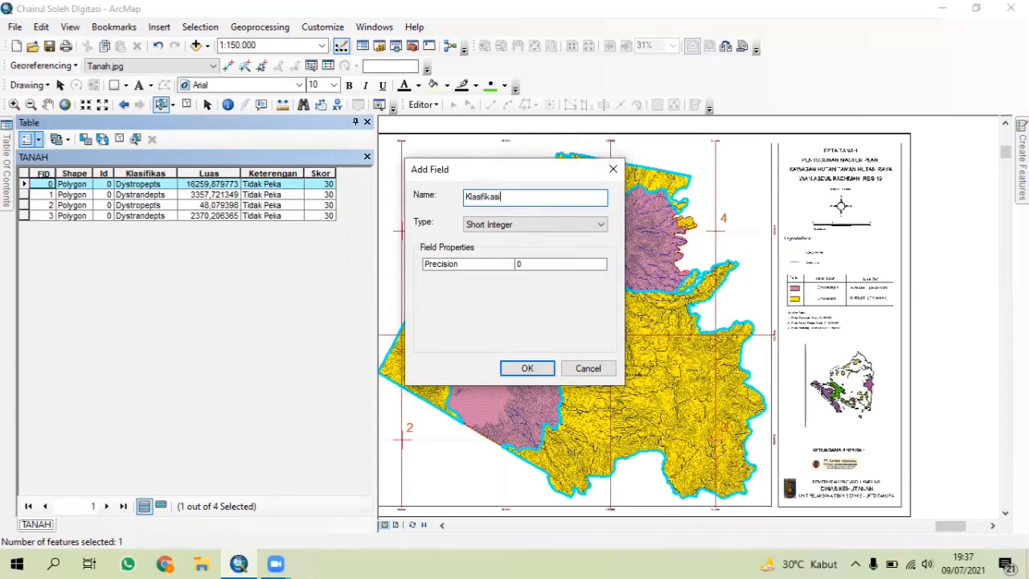
pyautogui.click(513, 227)
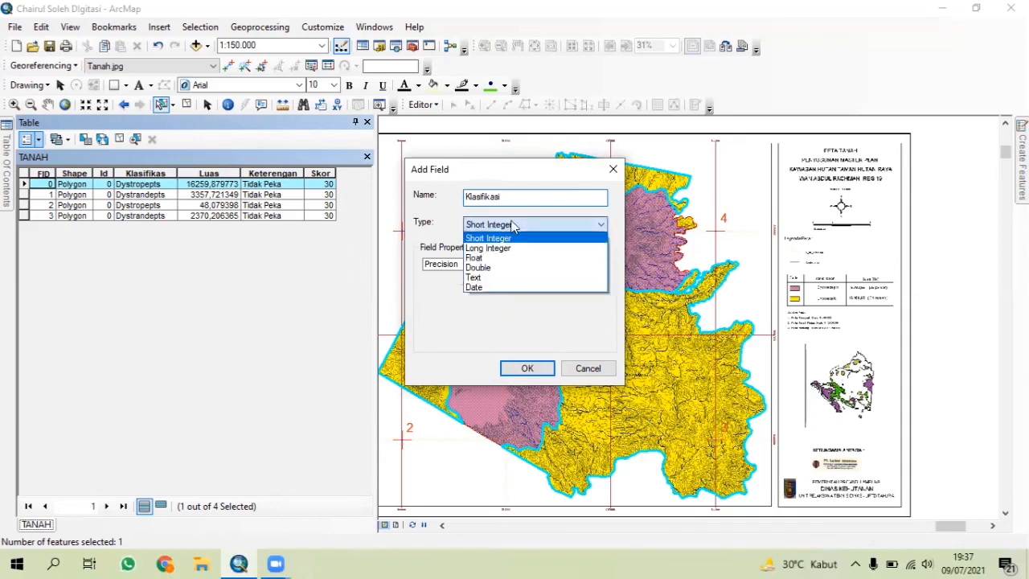
pyautogui.click(515, 277)
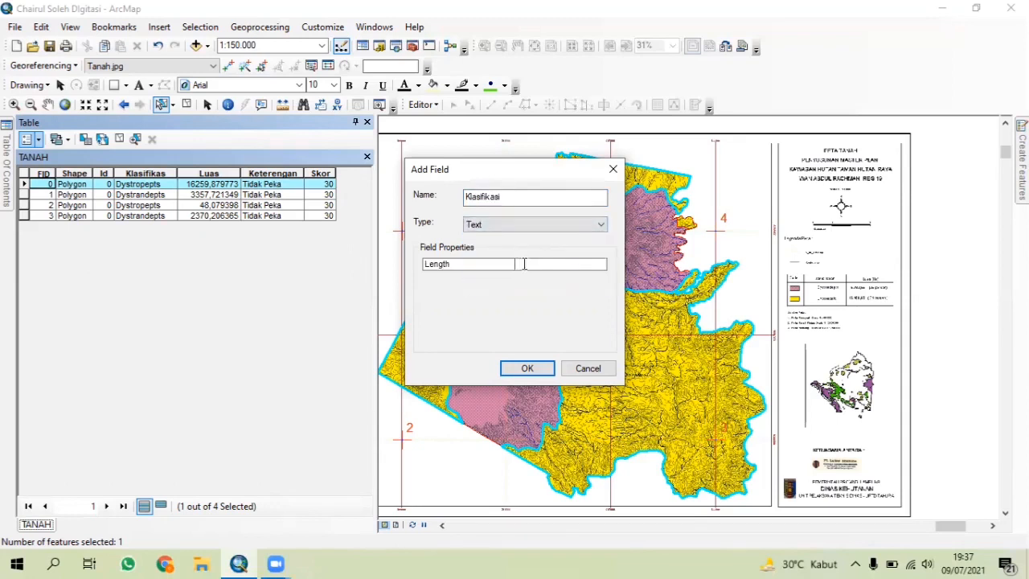
pyautogui.click(524, 264)
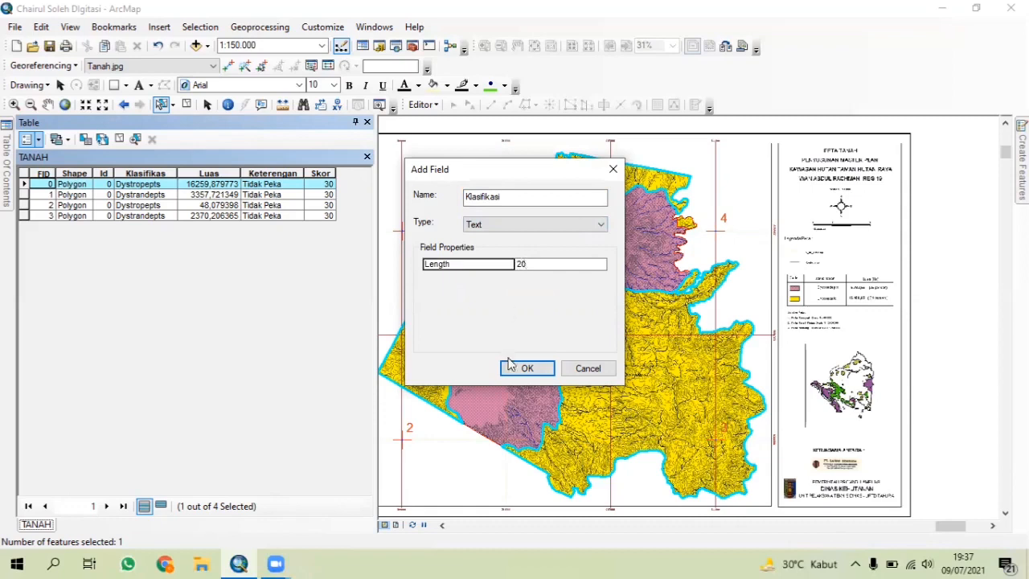
pyautogui.click(536, 372)
pyautogui.click(566, 339)
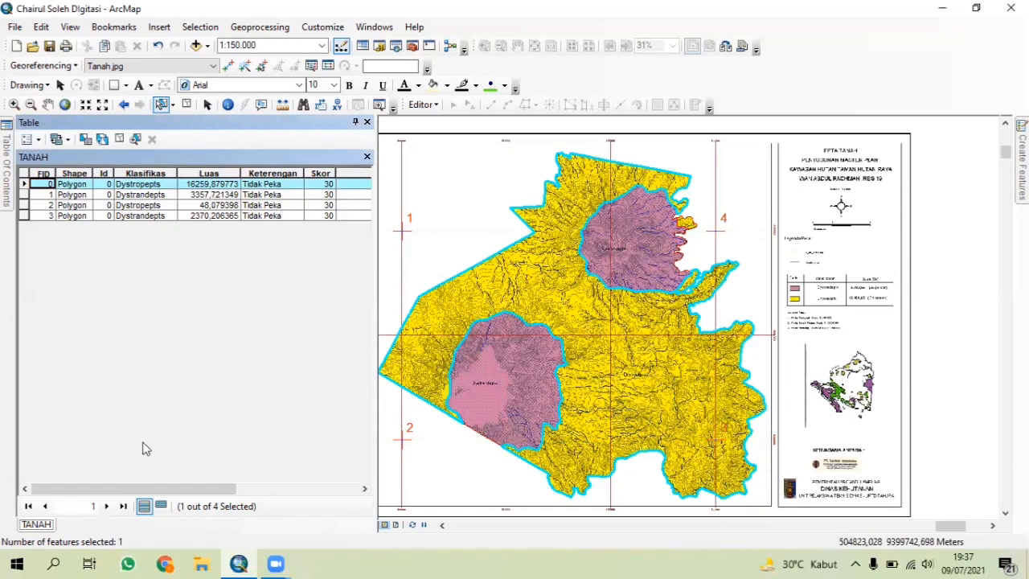
# Step: Narrow the newly added text column in the TANAH attribute table and examine the soil-type legend on the map
pyautogui.moveTo(159, 494); pyautogui.dragTo(350, 506)
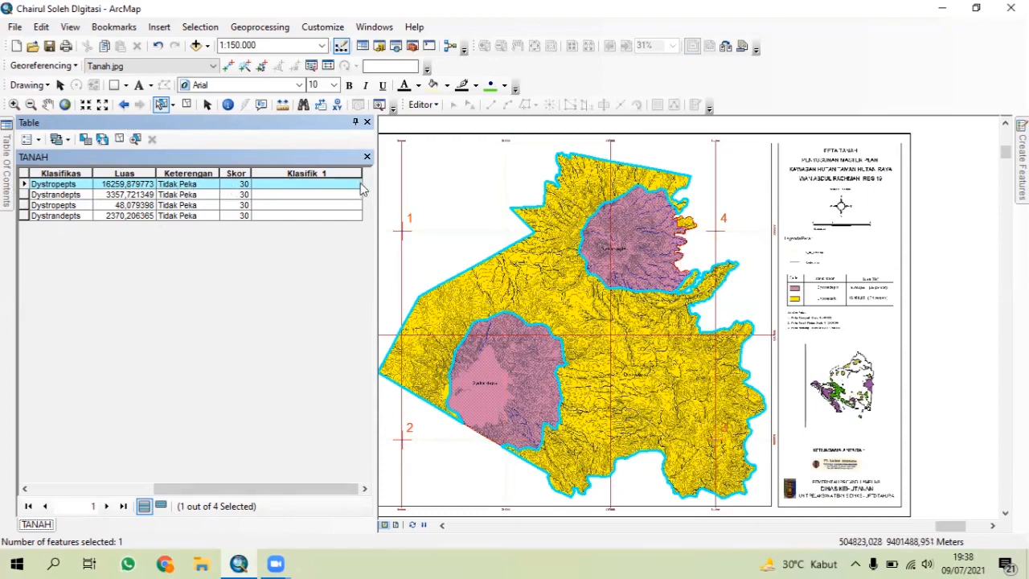
pyautogui.moveTo(361, 174); pyautogui.dragTo(301, 184)
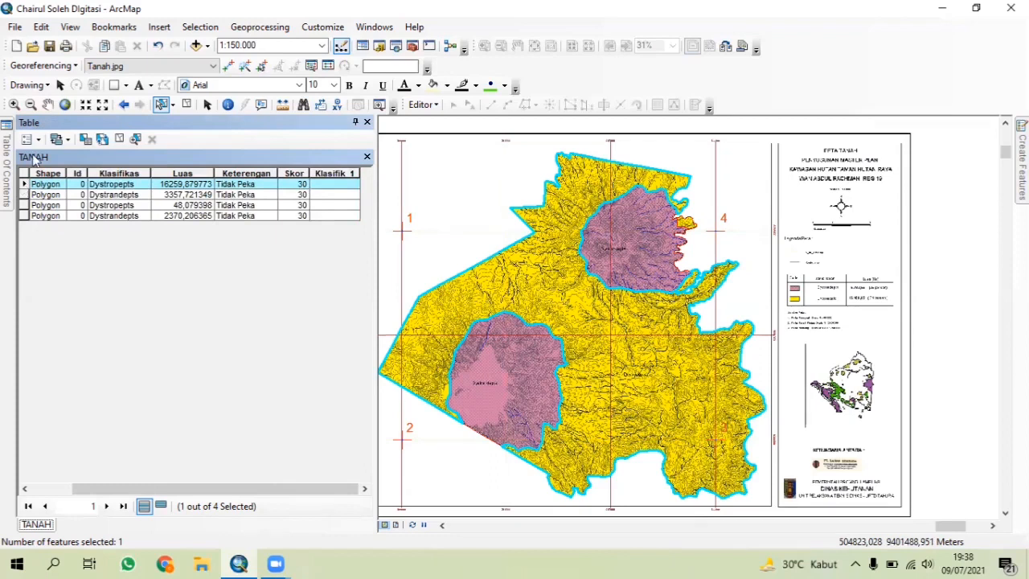
pyautogui.moveTo(199, 491)
pyautogui.mouseDown()
pyautogui.moveTo(171, 496)
pyautogui.moveTo(197, 496)
pyautogui.mouseUp()
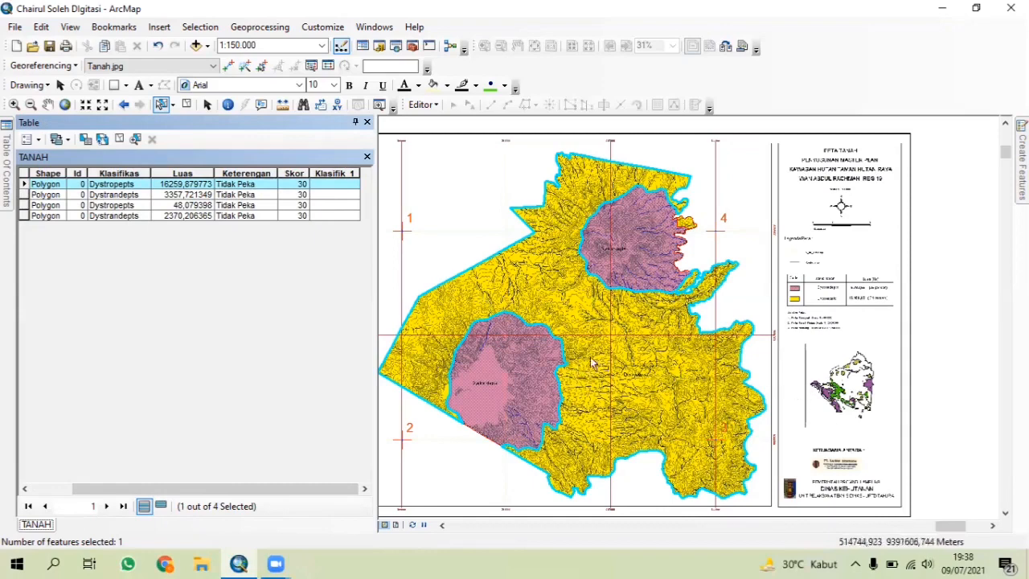
pyautogui.scroll(-3, 822, 313)
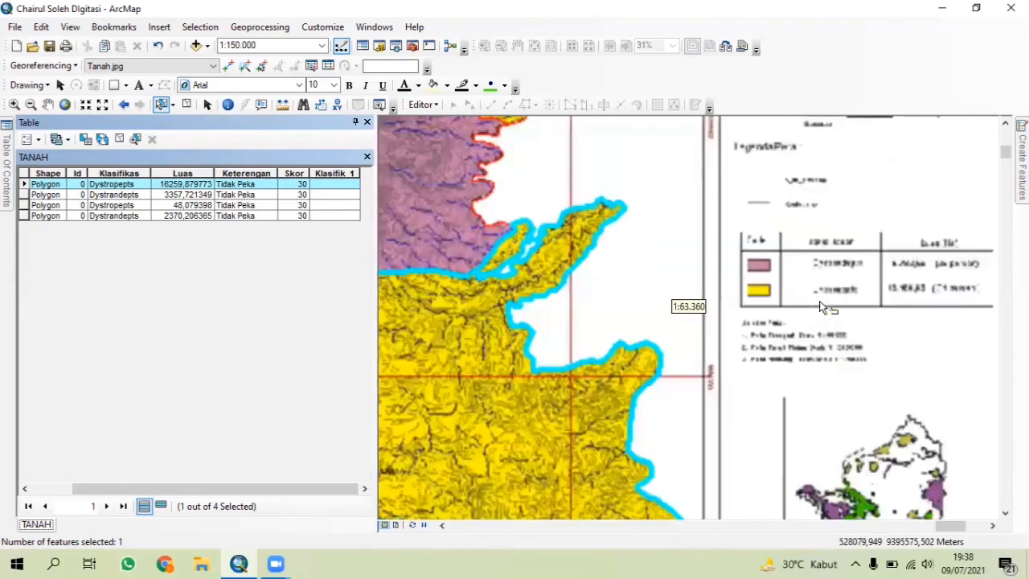
# Step: Fill the Klasifik_1 field of the selected polygon with the string "Dystropepts" using the Field Calculator
pyautogui.scroll(2, 822, 306)
pyautogui.scroll(-4, 822, 305)
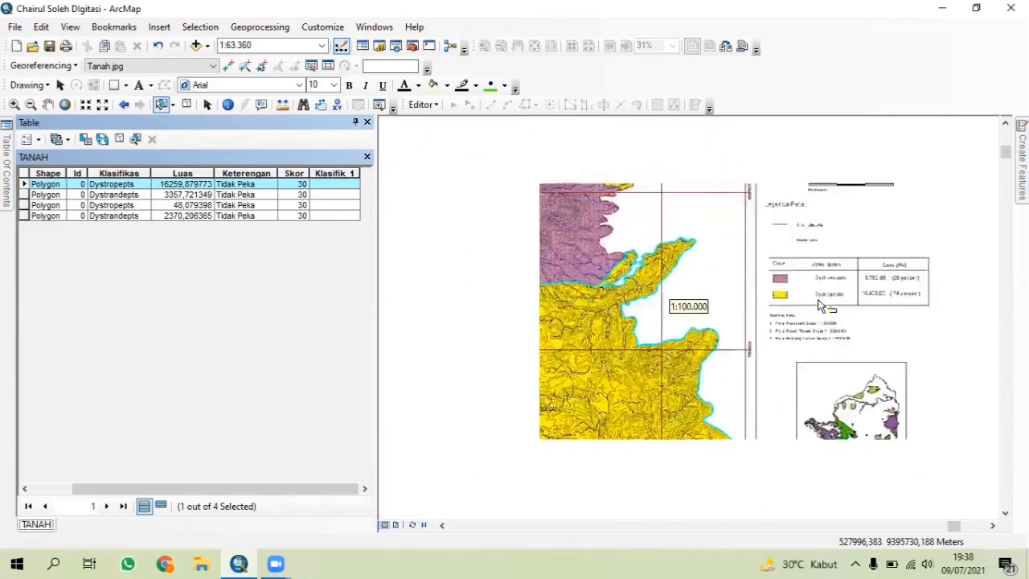
pyautogui.scroll(6, 819, 305)
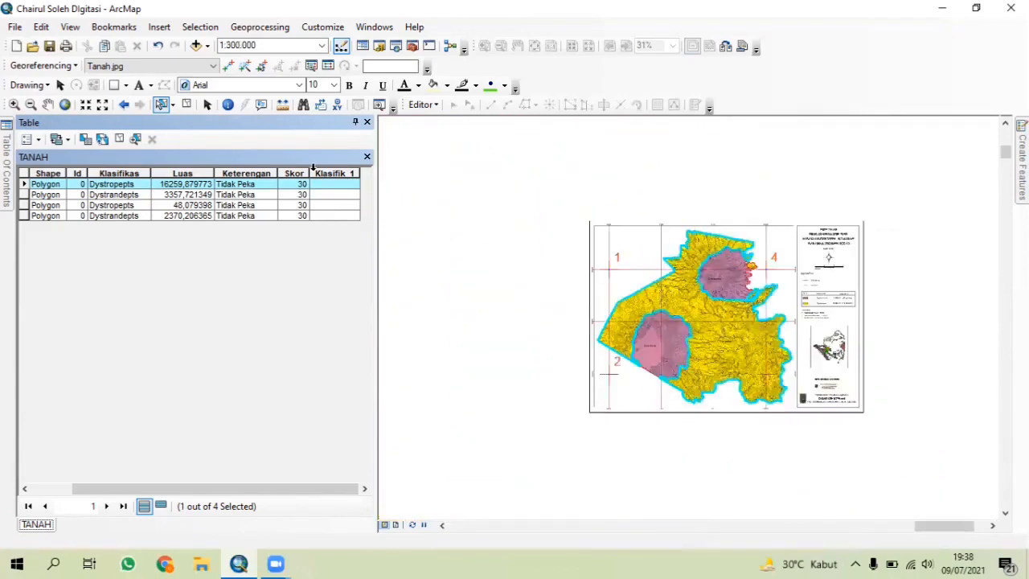
pyautogui.rightClick(320, 174)
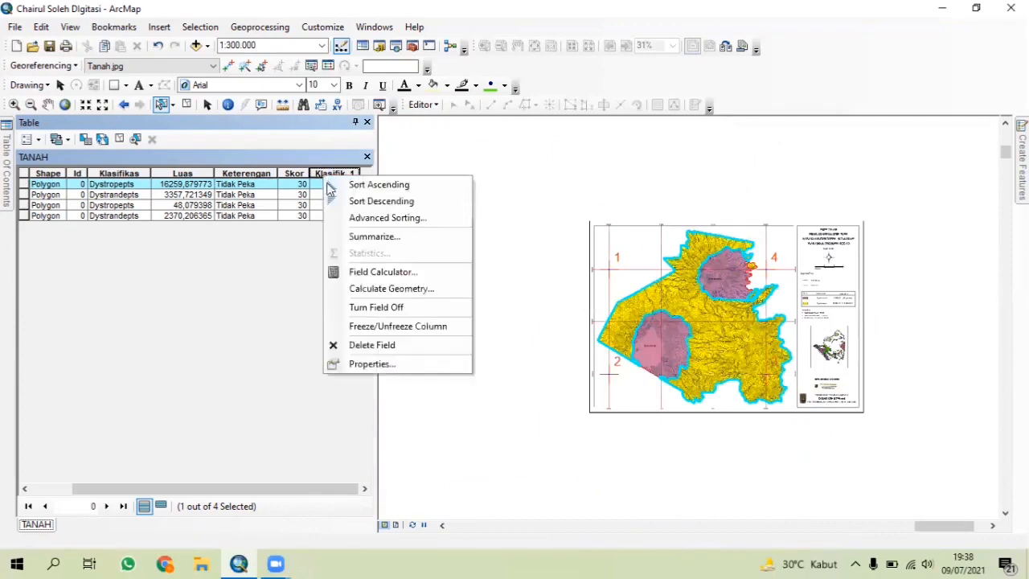
pyautogui.click(397, 275)
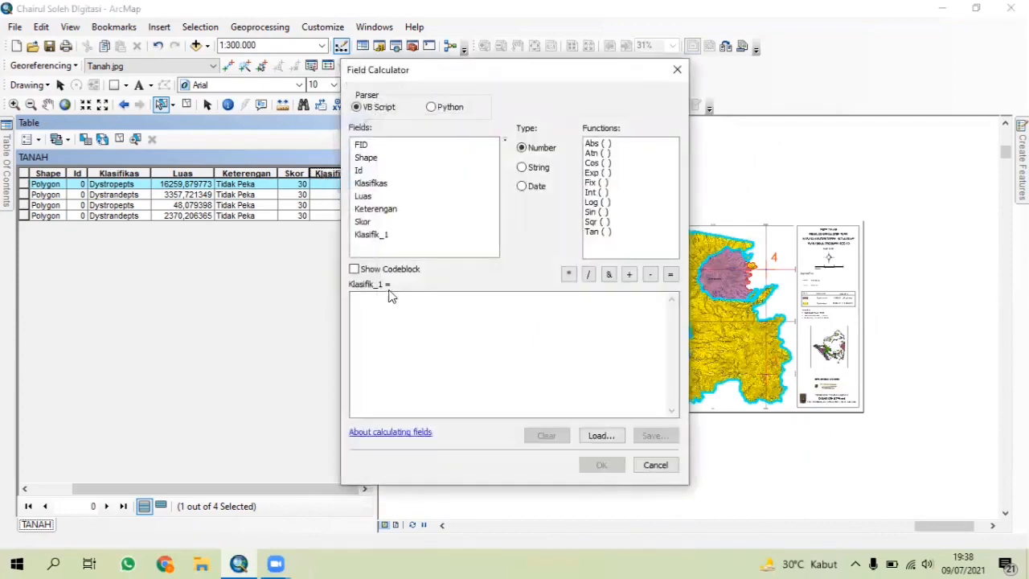
pyautogui.click(533, 167)
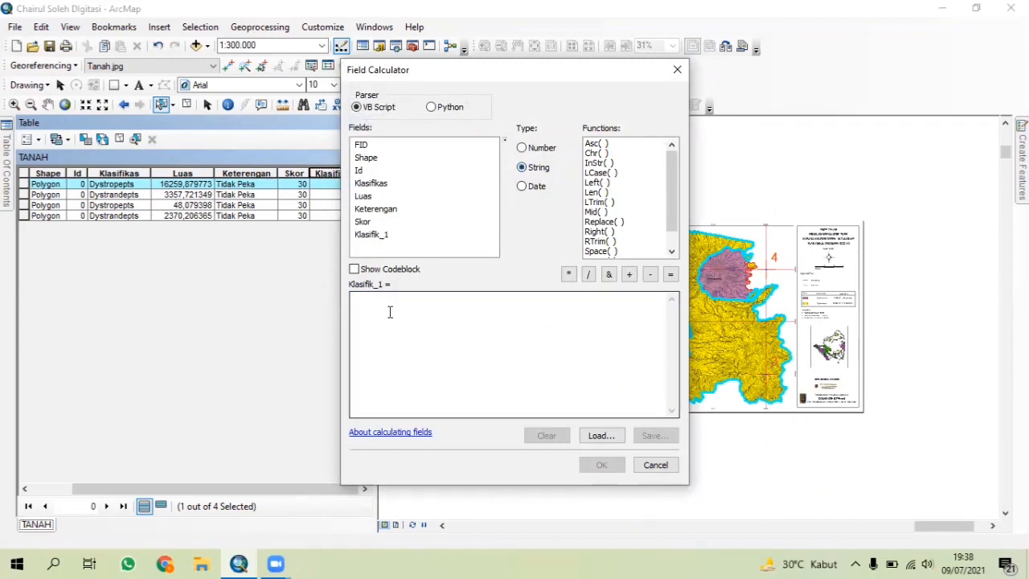
pyautogui.click(390, 312)
pyautogui.write(':')
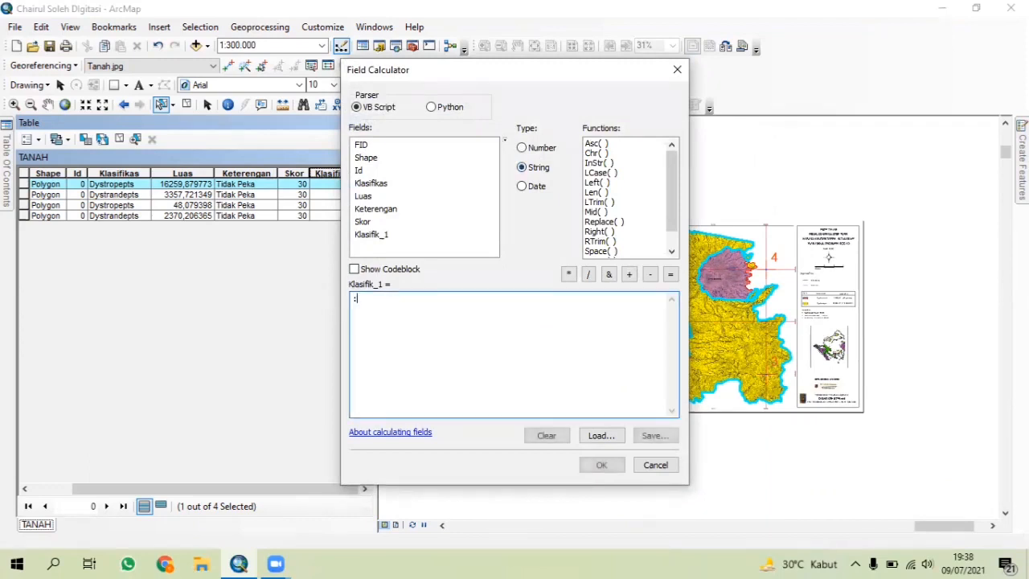
pyautogui.press('BackSpace')
pyautogui.write('"Dystropepts')
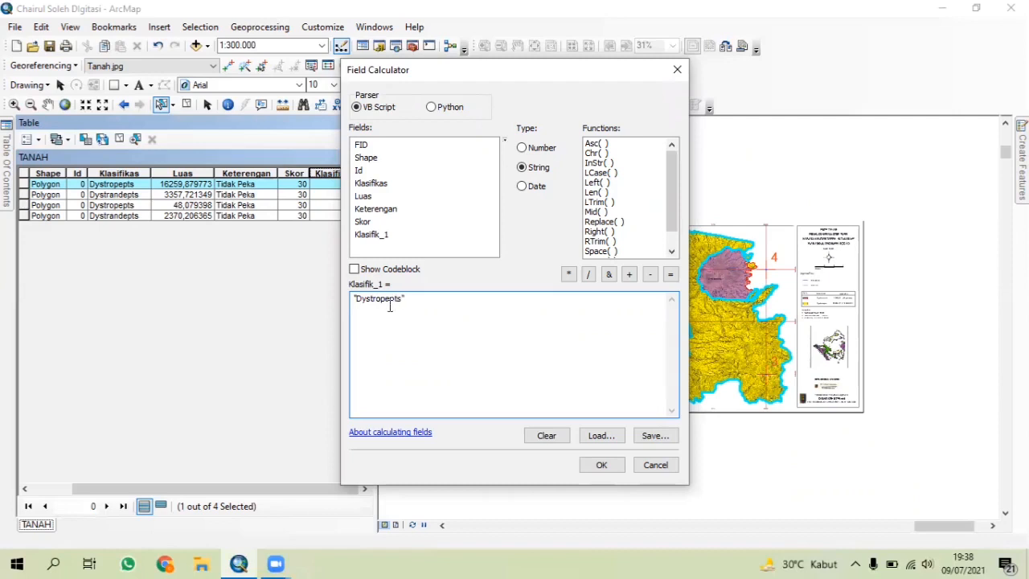
pyautogui.click(601, 466)
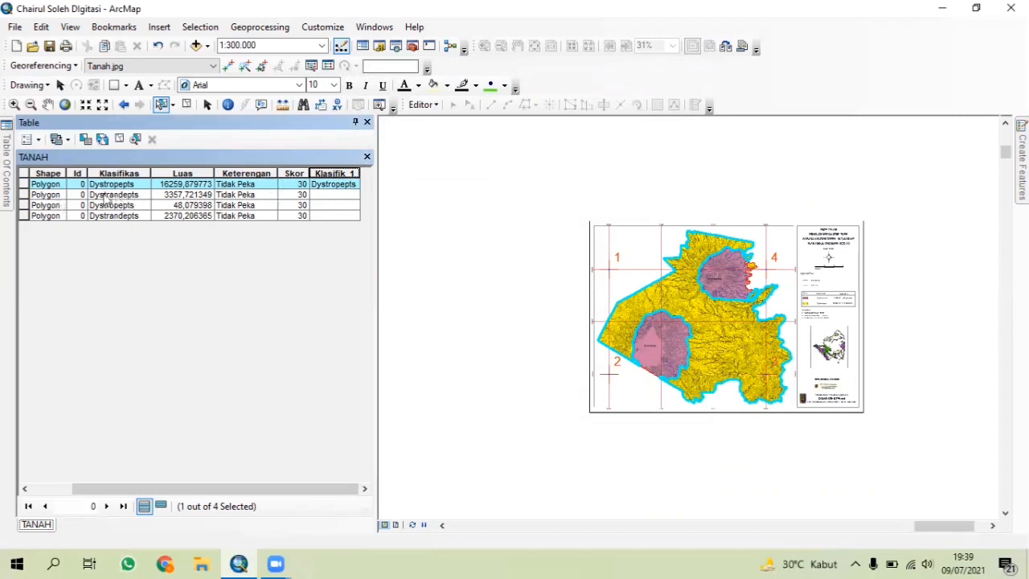
# Step: Add a Double-type field named Luas with precision 5 and scale 3 to the TANAH table, accepting the automatic rename
pyautogui.click(30, 139)
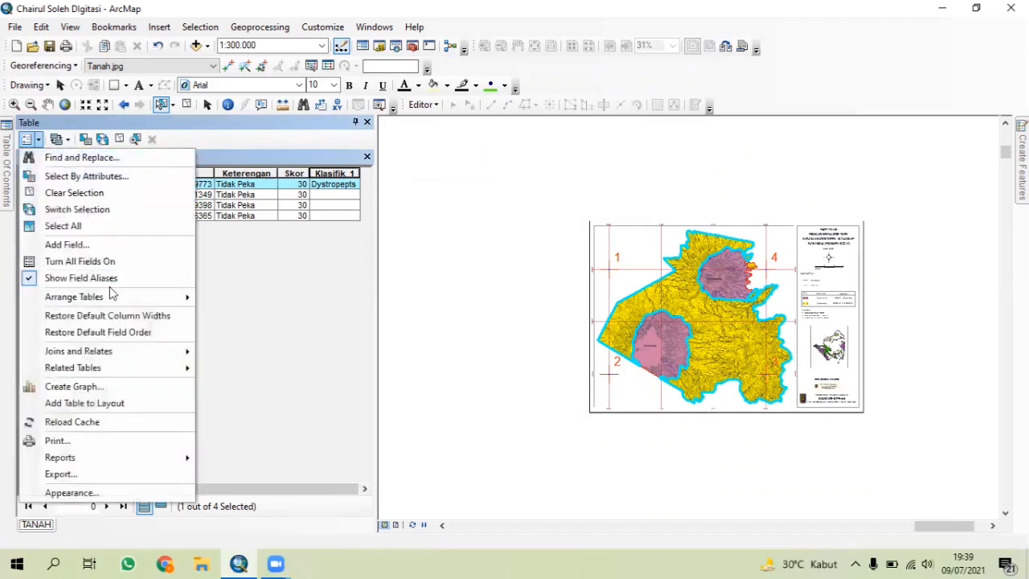
pyautogui.moveTo(107, 302)
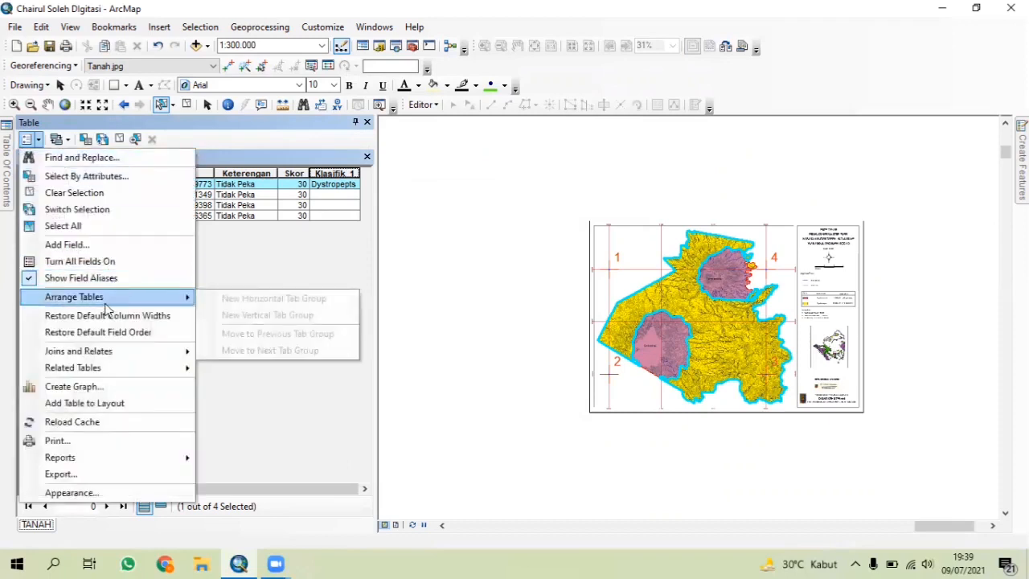
pyautogui.click(103, 246)
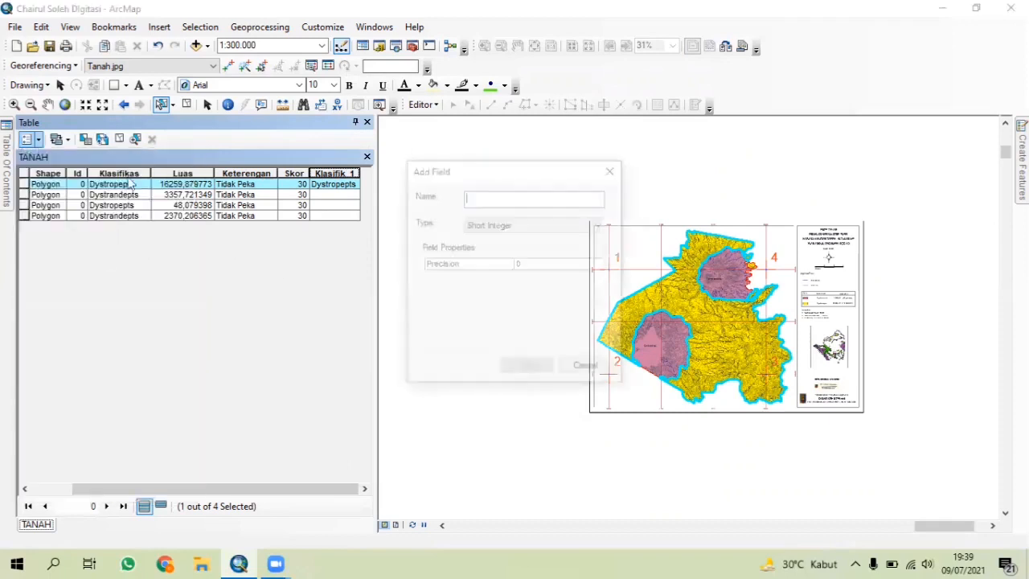
pyautogui.write('Luas')
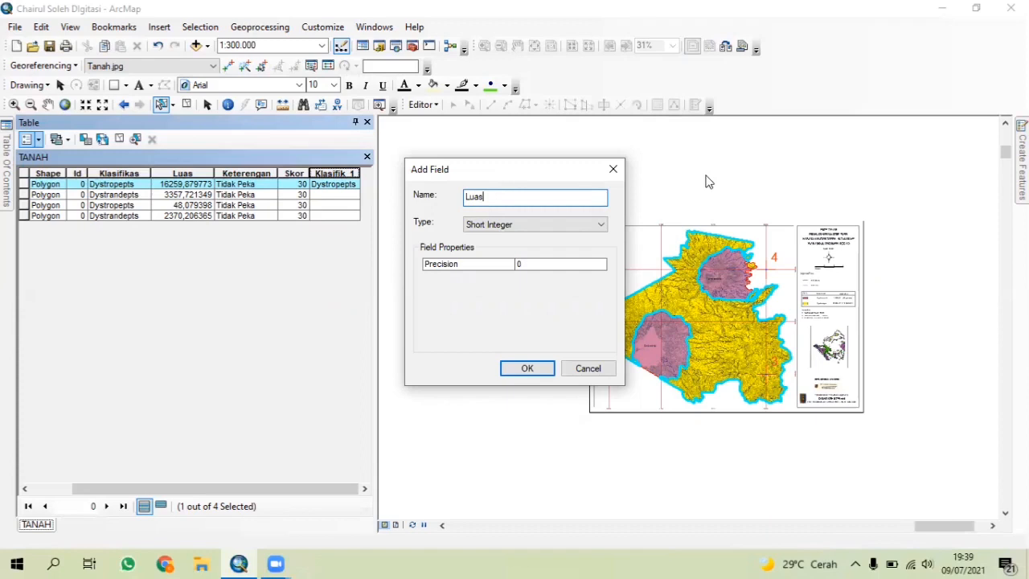
pyautogui.click(536, 226)
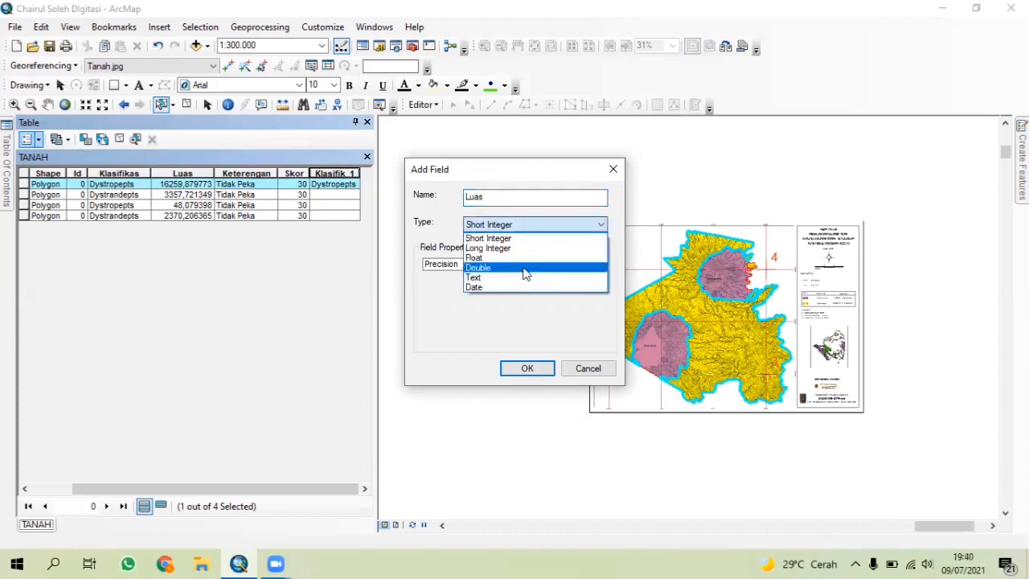
pyautogui.click(523, 268)
pyautogui.click(525, 264)
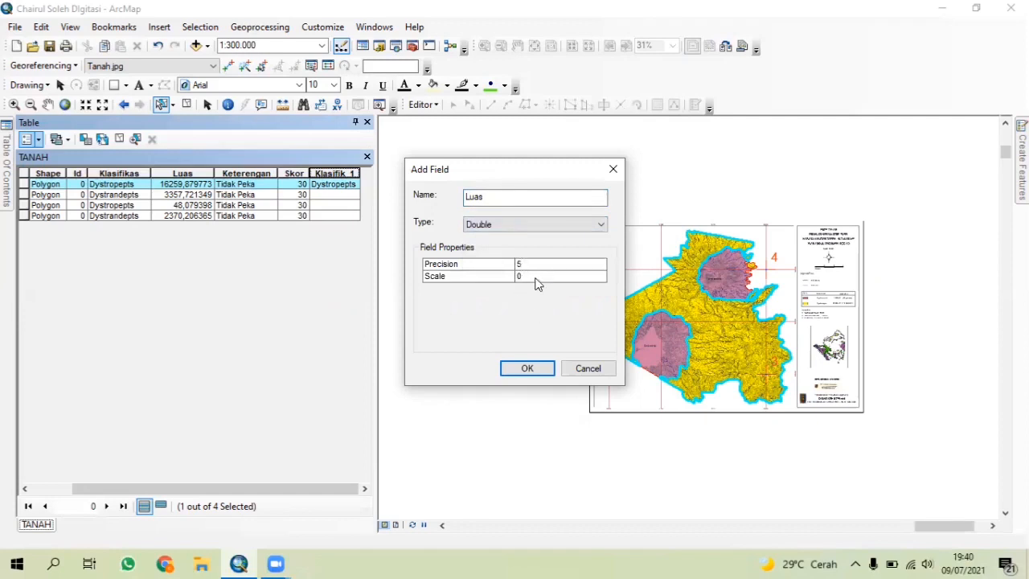
pyautogui.click(534, 277)
pyautogui.write('3')
pyautogui.click(526, 368)
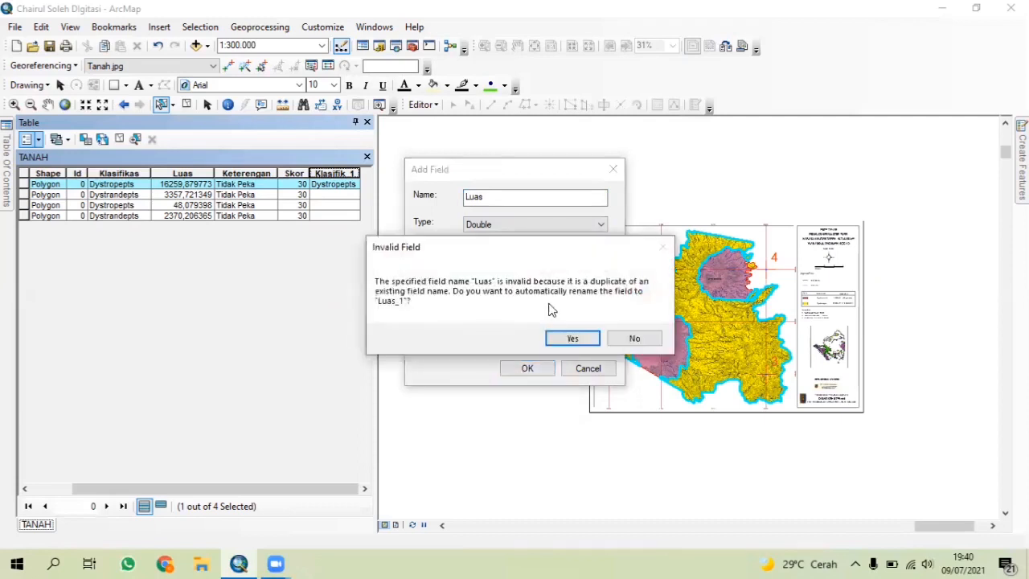
pyautogui.click(571, 339)
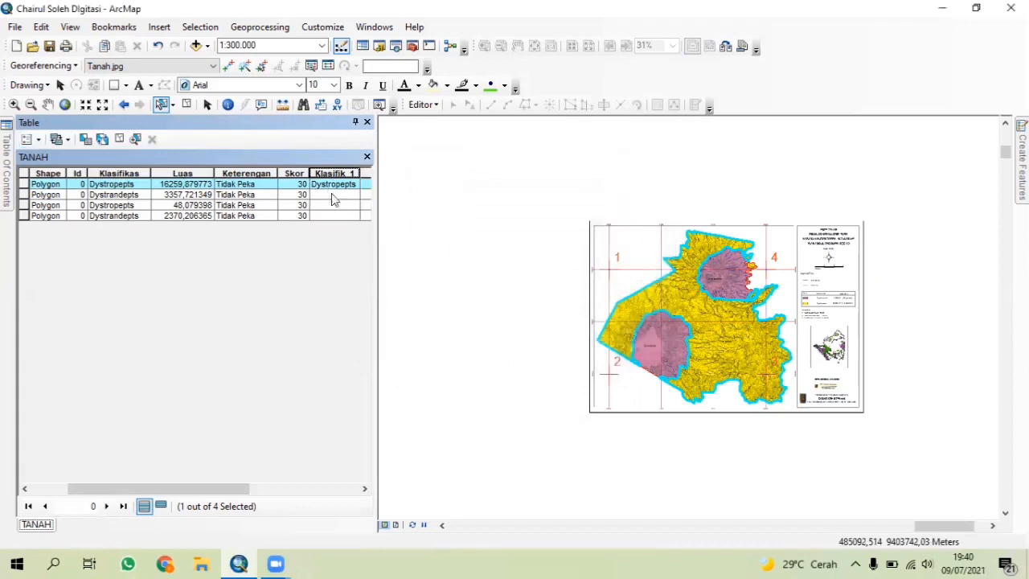
# Step: Calculate the selected polygon's area in hectares into the new area field and narrow that column
pyautogui.moveTo(179, 488); pyautogui.dragTo(252, 488)
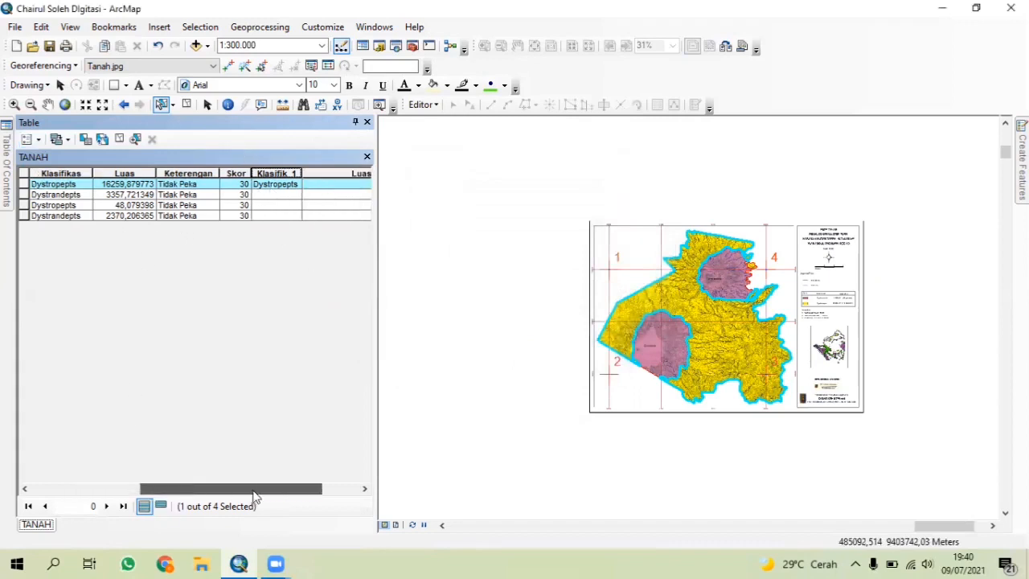
pyautogui.rightClick(343, 173)
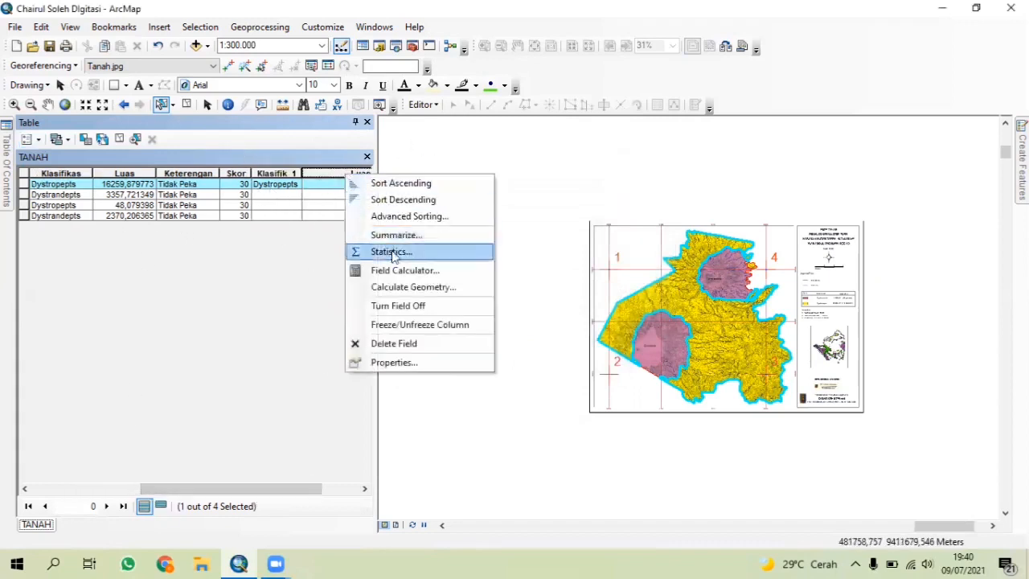
pyautogui.click(413, 288)
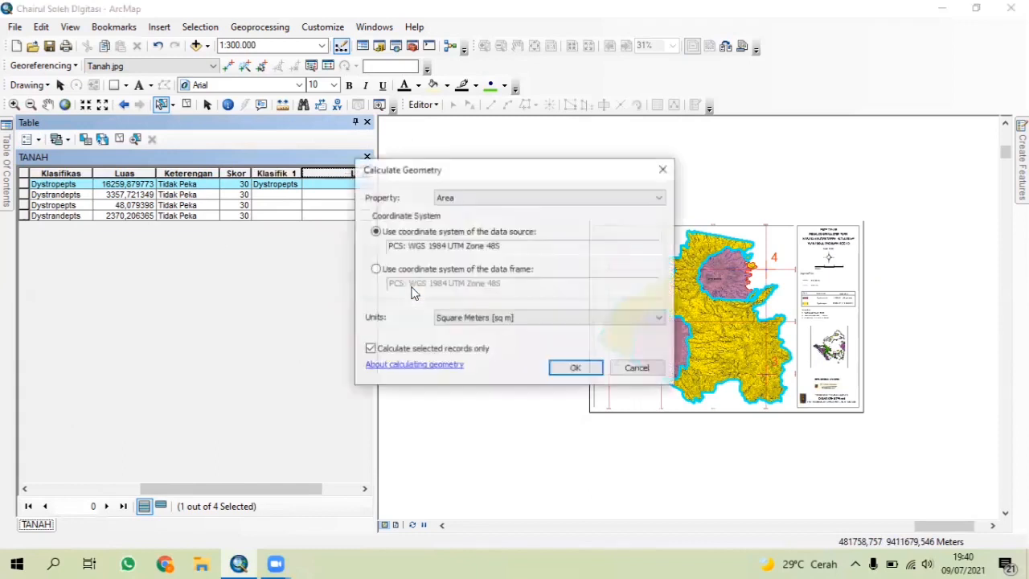
pyautogui.click(523, 317)
pyautogui.click(535, 351)
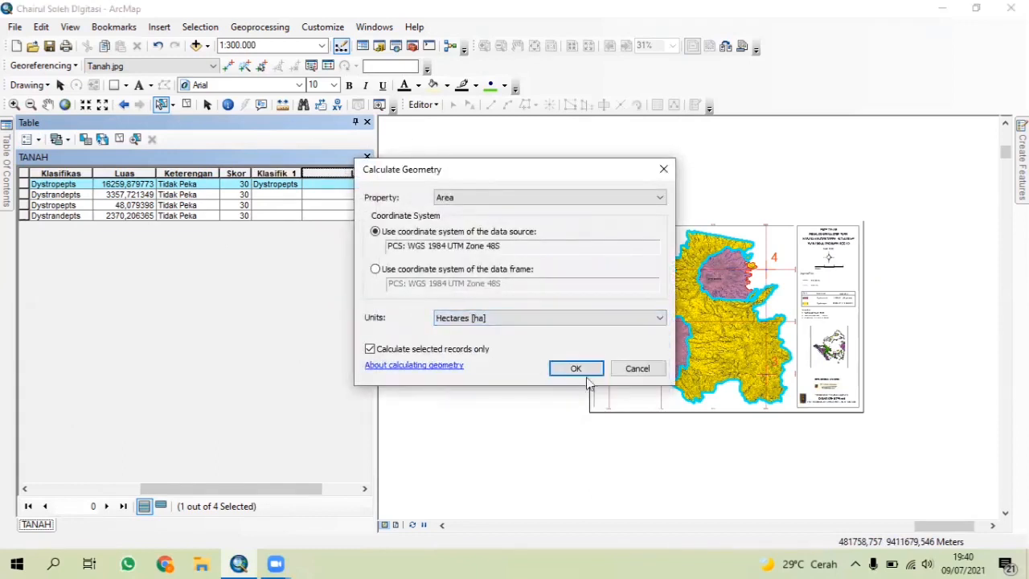
pyautogui.click(586, 375)
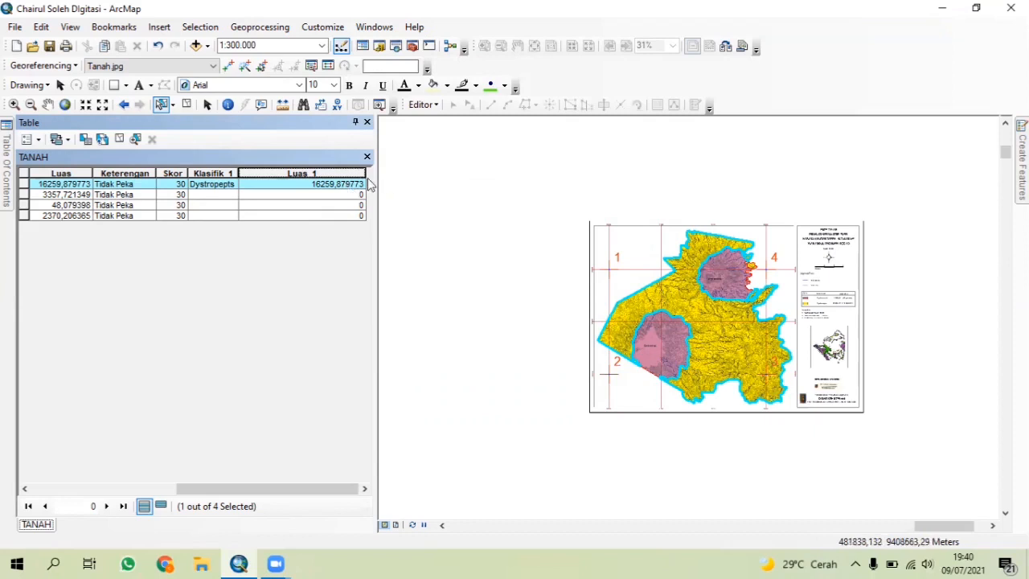
pyautogui.moveTo(367, 174); pyautogui.dragTo(276, 190)
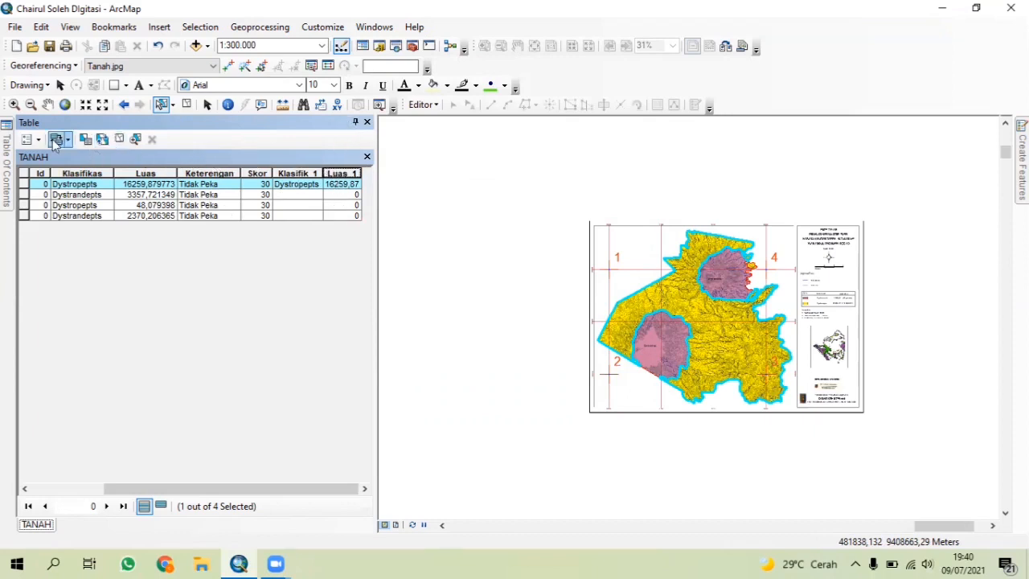
# Step: Add a Text-type field named Keteangan to the TANAH attribute table
pyautogui.click(28, 139)
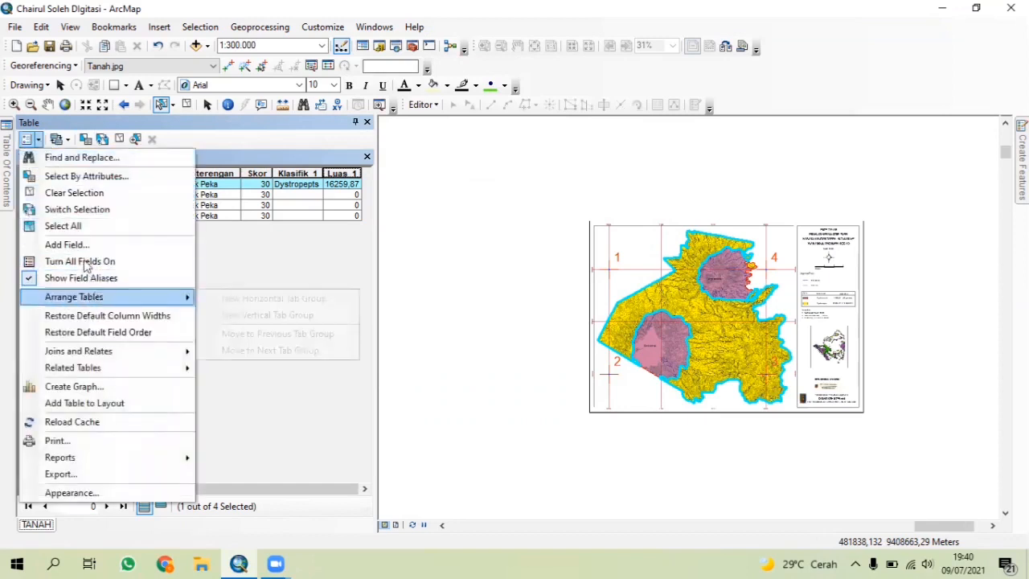
pyautogui.click(67, 244)
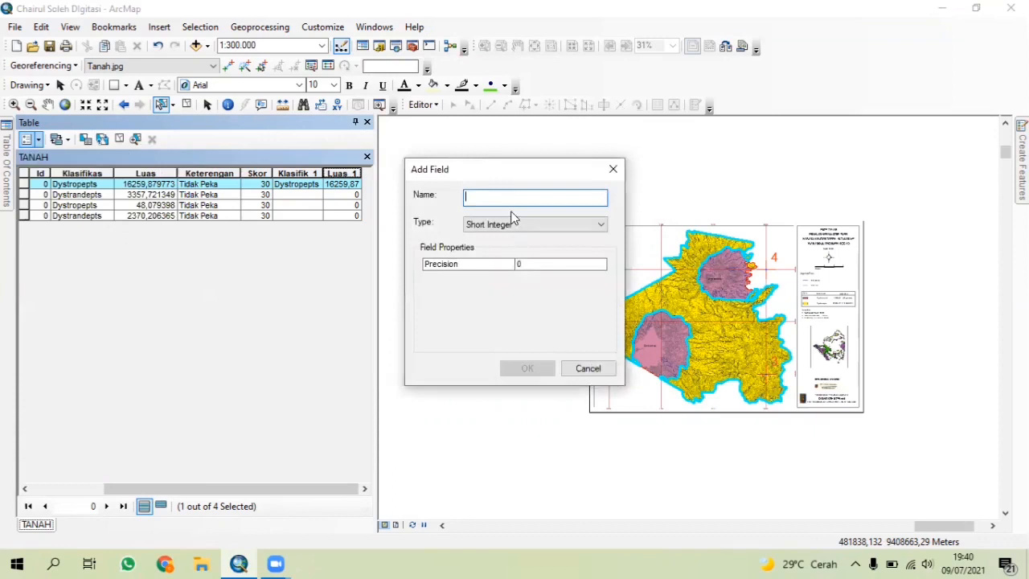
pyautogui.write('Ketel')
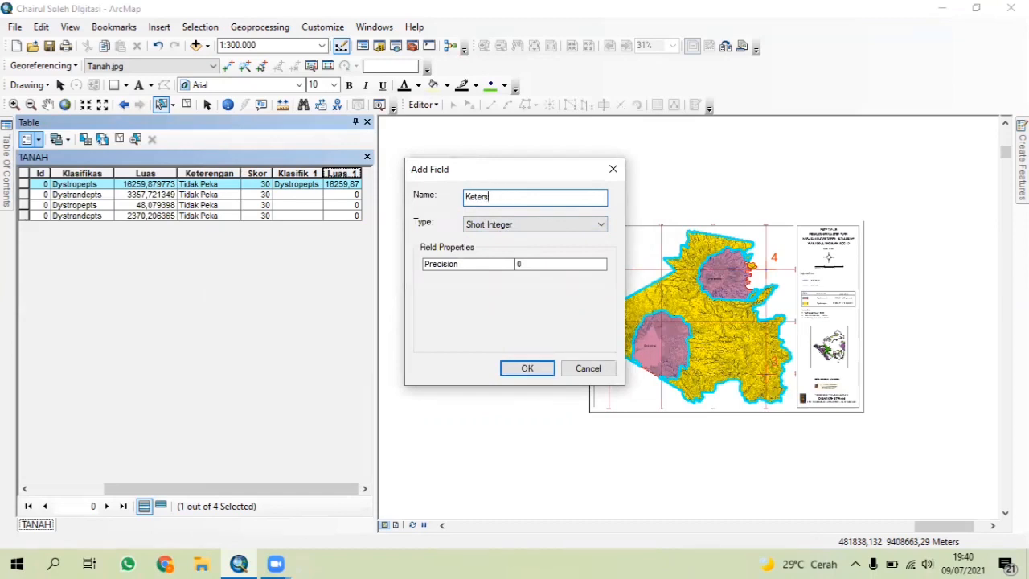
pyautogui.write('ngan')
pyautogui.click(576, 224)
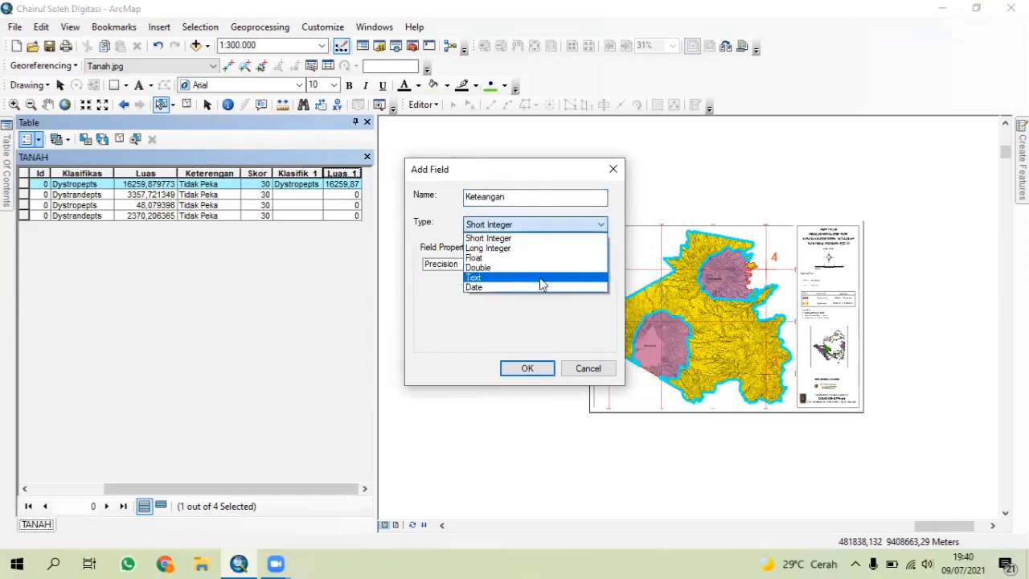
pyautogui.click(539, 278)
pyautogui.click(541, 262)
pyautogui.click(542, 262)
pyautogui.press('BackSpace')
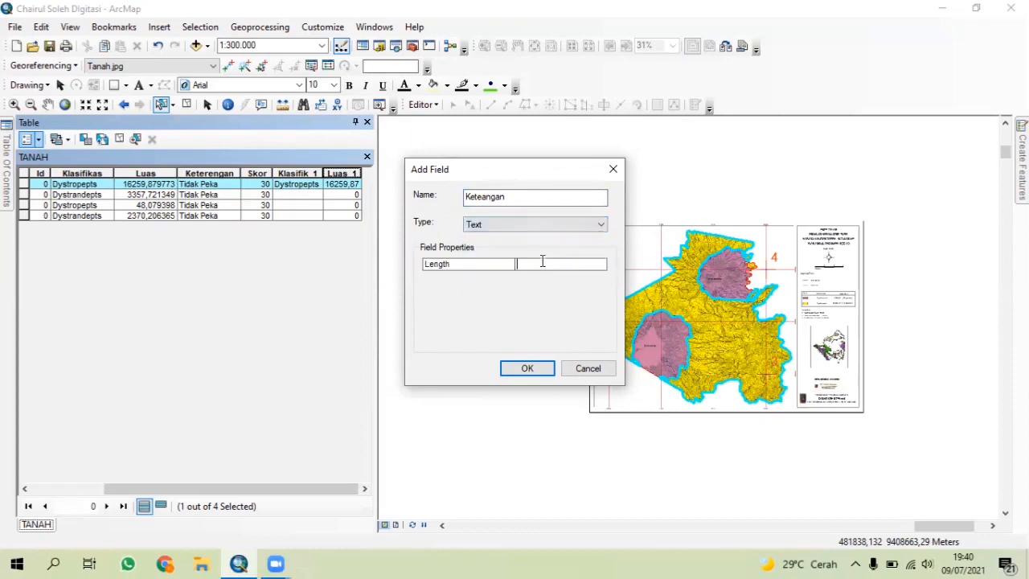
pyautogui.click(533, 369)
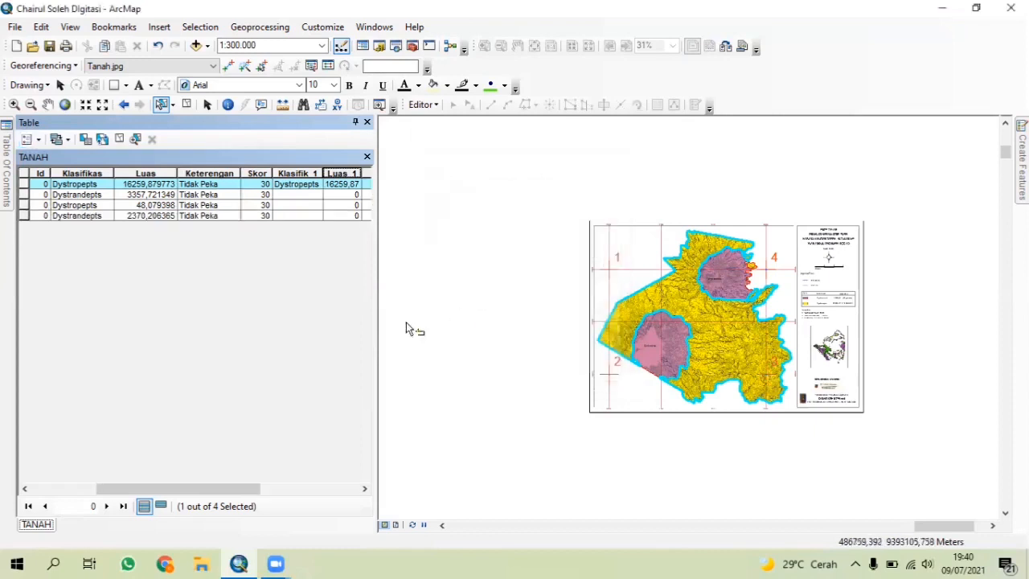
# Step: Fill the selected polygon's Keteangan field with the string "Tidak Peka" using the Field Calculator and narrow the column
pyautogui.moveTo(234, 489); pyautogui.dragTo(338, 490)
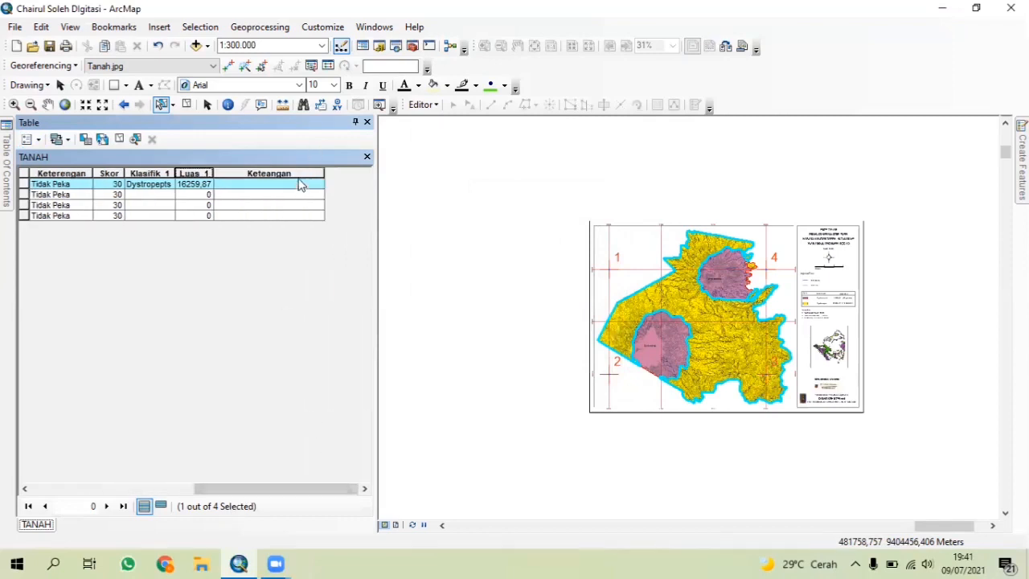
pyautogui.rightClick(295, 173)
pyautogui.click(354, 268)
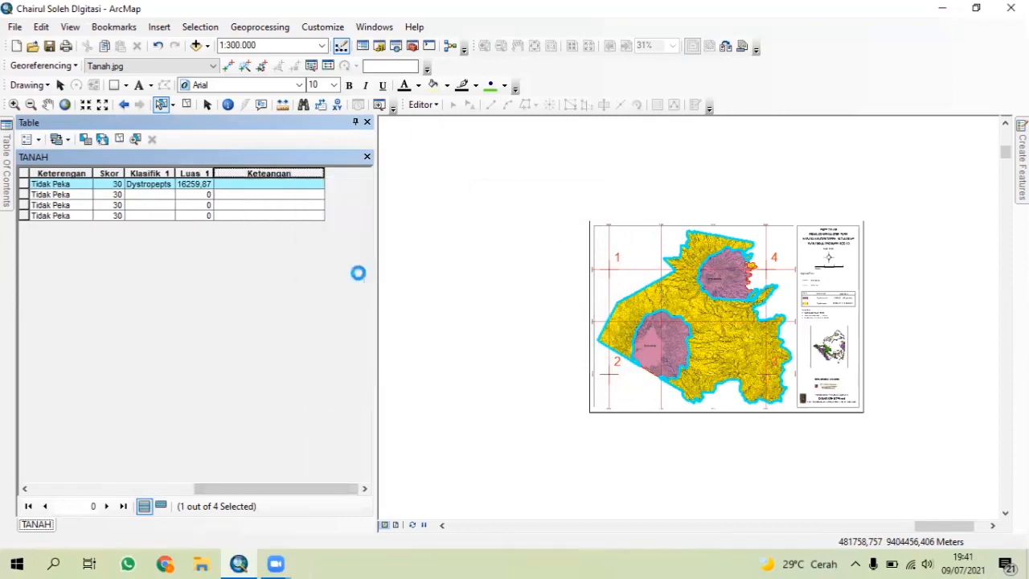
pyautogui.click(522, 167)
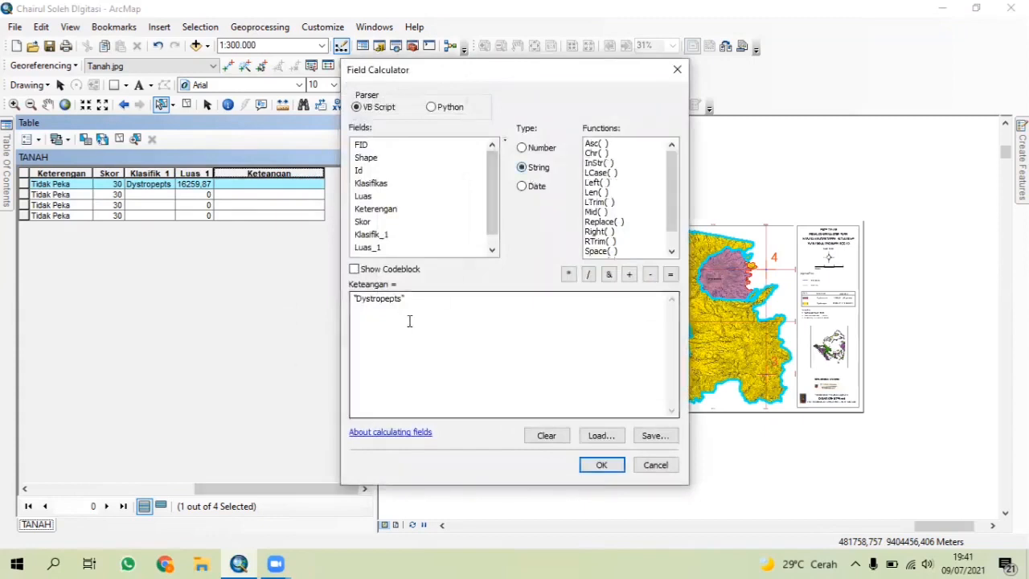
pyautogui.moveTo(410, 300); pyautogui.dragTo(335, 300)
pyautogui.press('BackSpace')
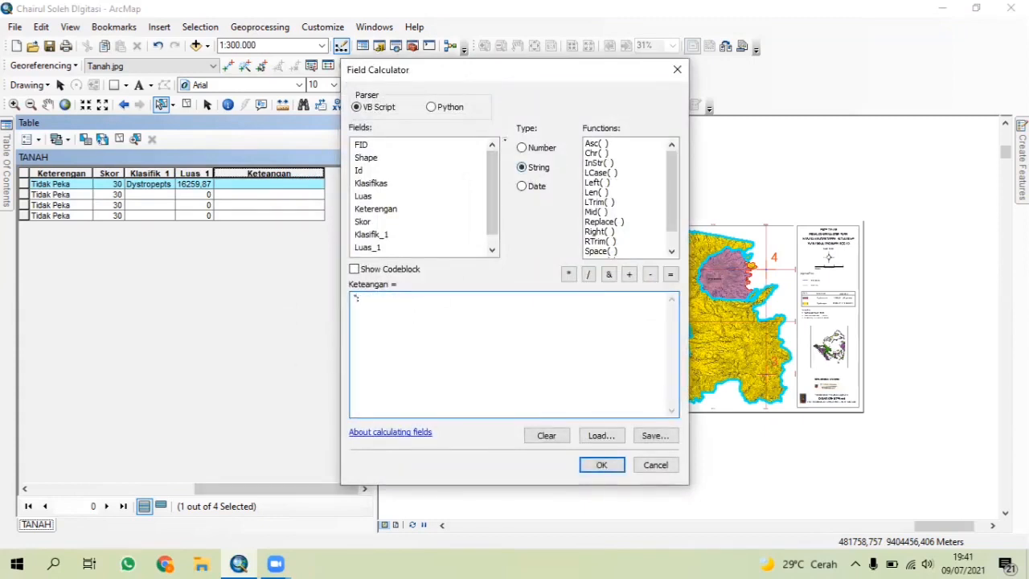
pyautogui.write('"Tidak Peka')
pyautogui.click(602, 465)
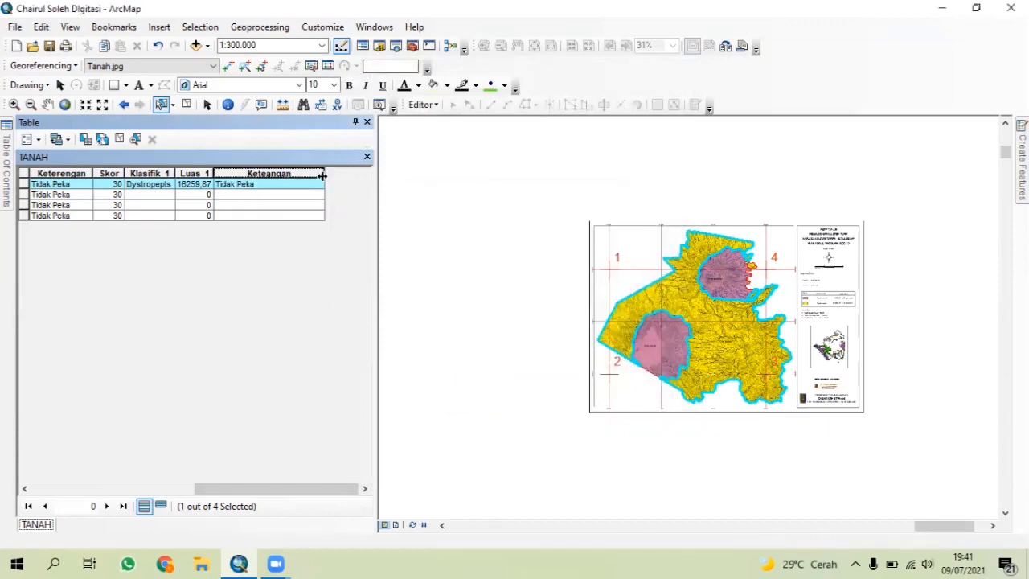
pyautogui.moveTo(321, 172); pyautogui.dragTo(259, 206)
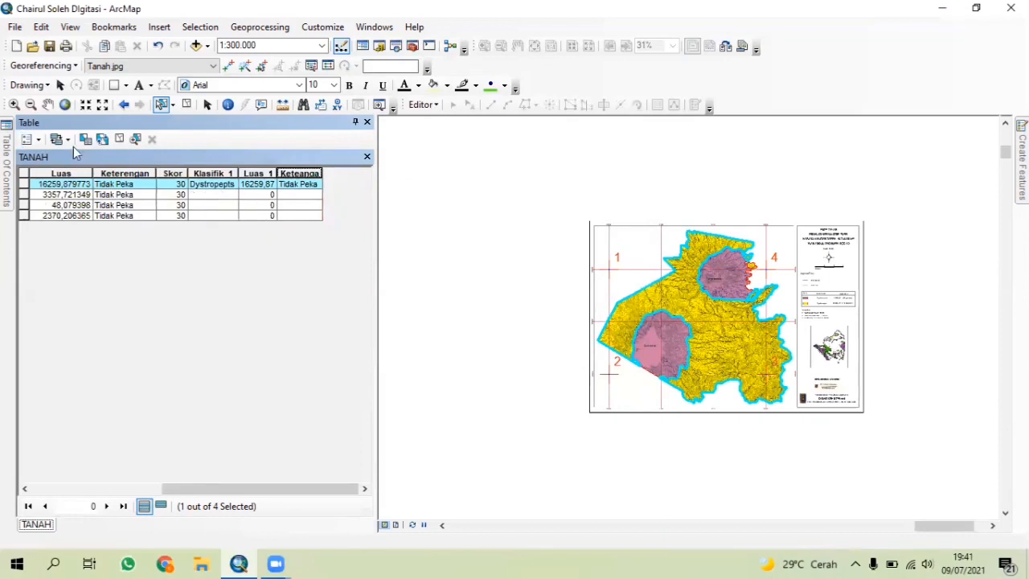
# Step: Add a Double-type field named Skor to the TANAH attribute table, accepting the automatic rename
pyautogui.click(28, 139)
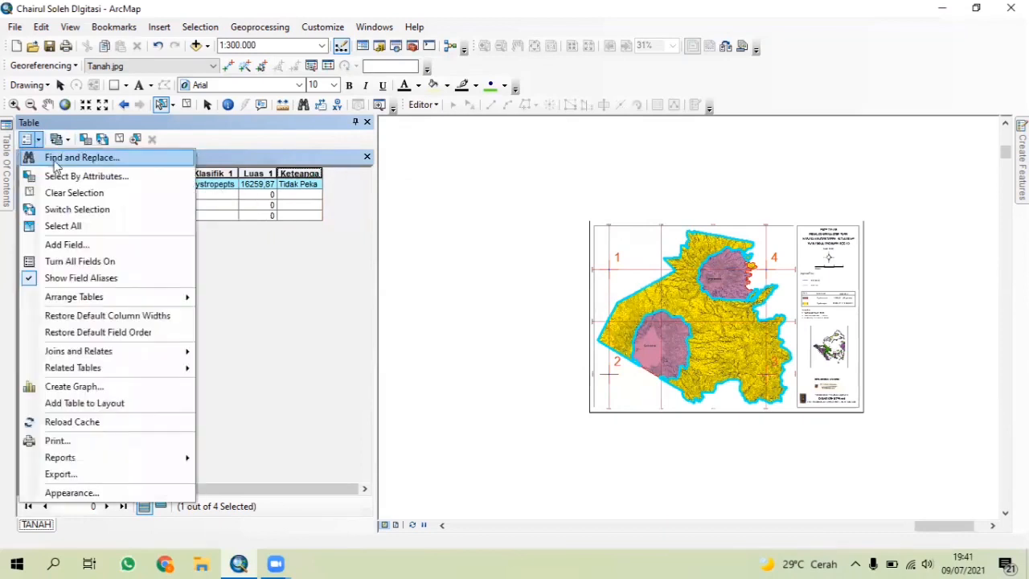
pyautogui.click(83, 250)
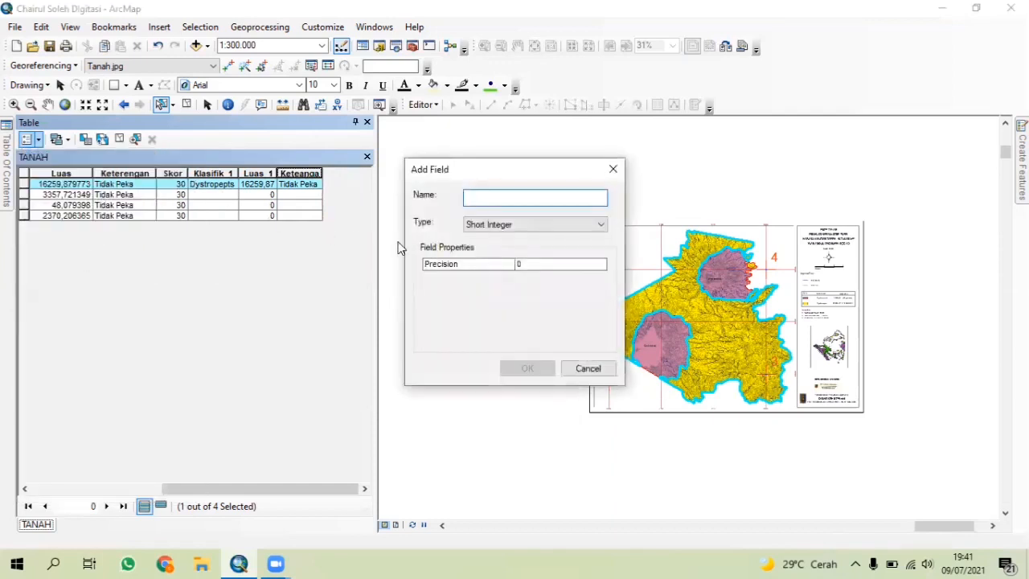
pyautogui.write('Skot')
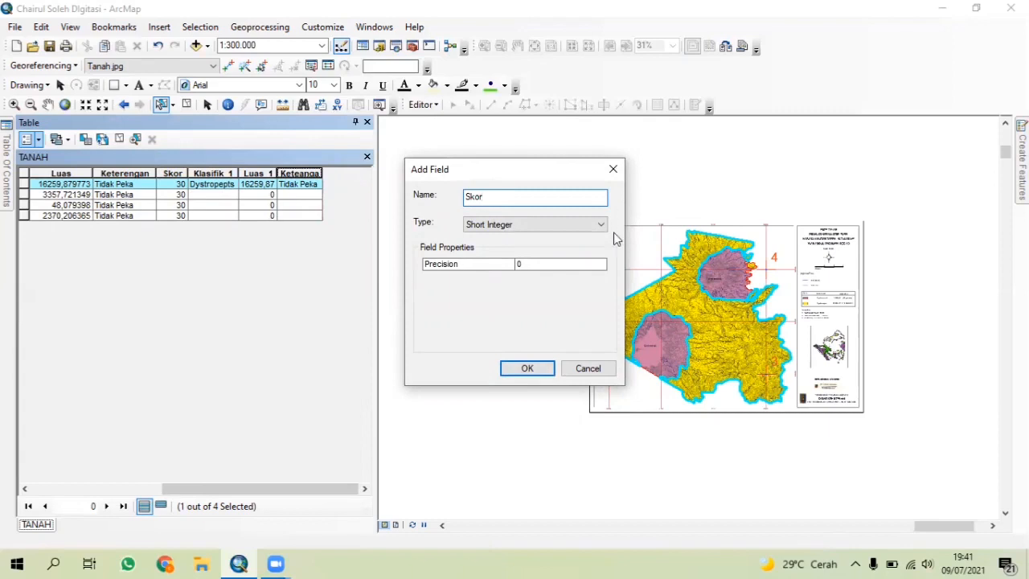
pyautogui.click(563, 231)
pyautogui.click(524, 267)
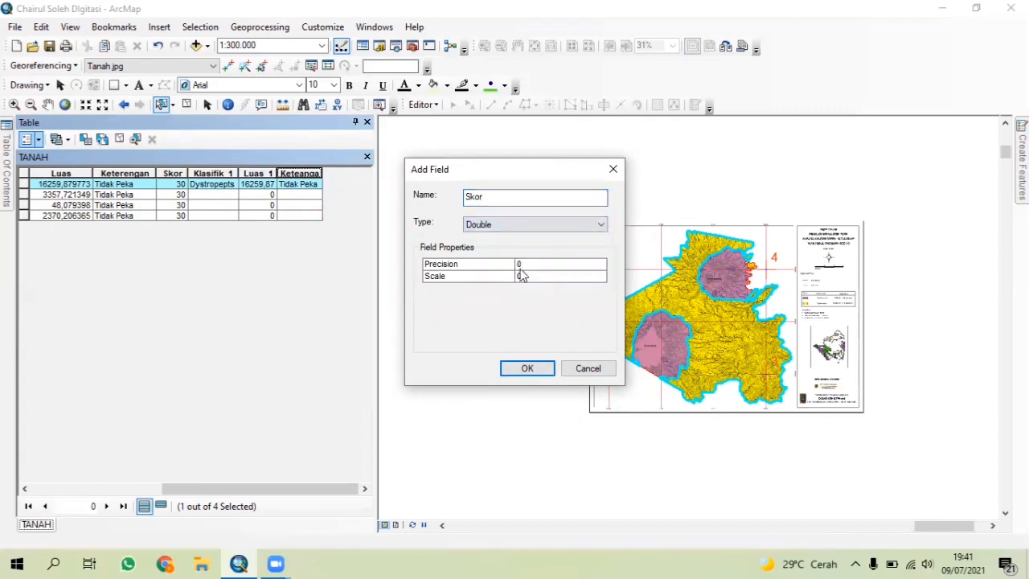
pyautogui.click(531, 370)
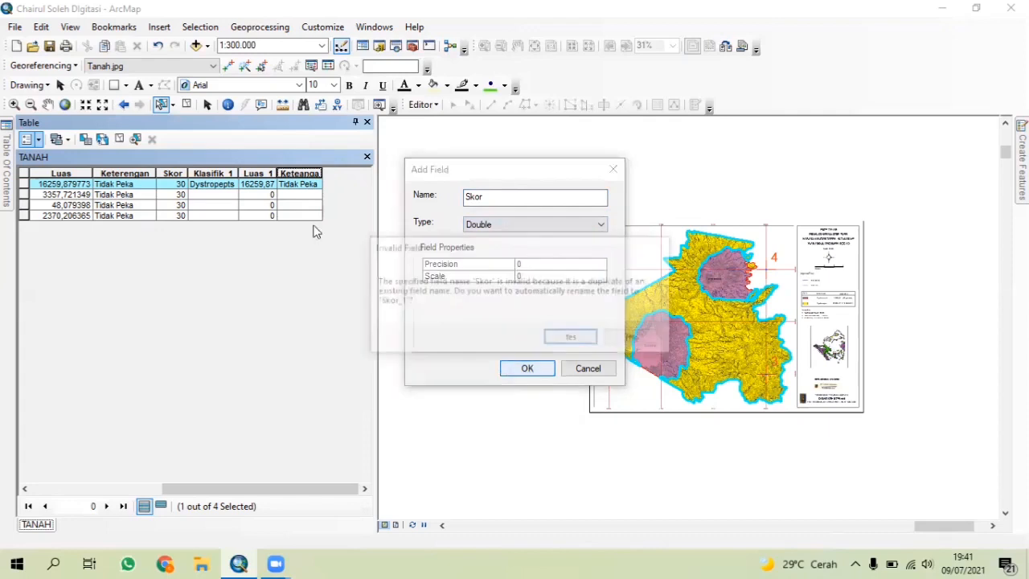
pyautogui.click(550, 339)
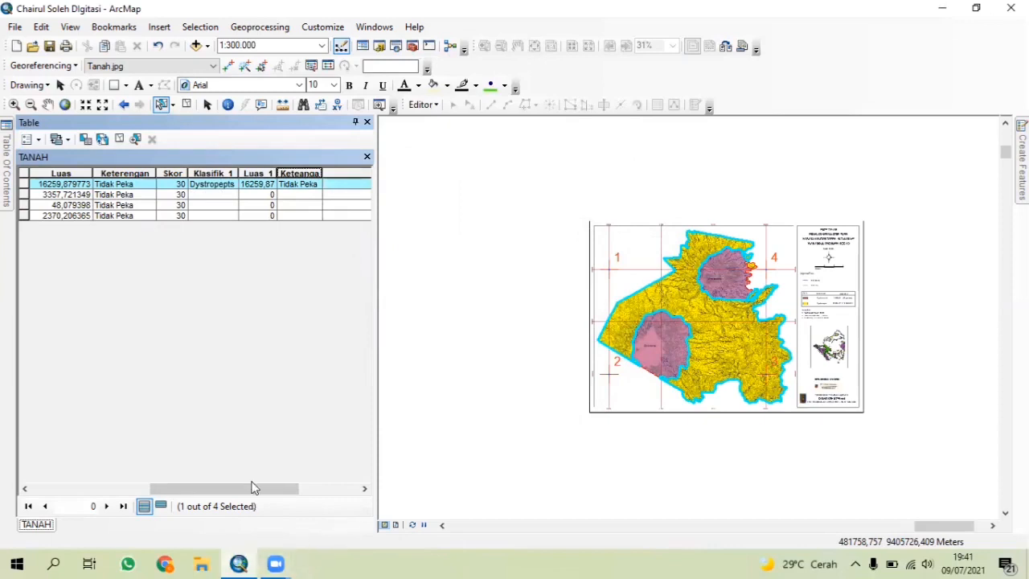
# Step: Fill the selected polygon's Skor_1 field with 30 using the Field Calculator
pyautogui.moveTo(274, 485); pyautogui.dragTo(357, 490)
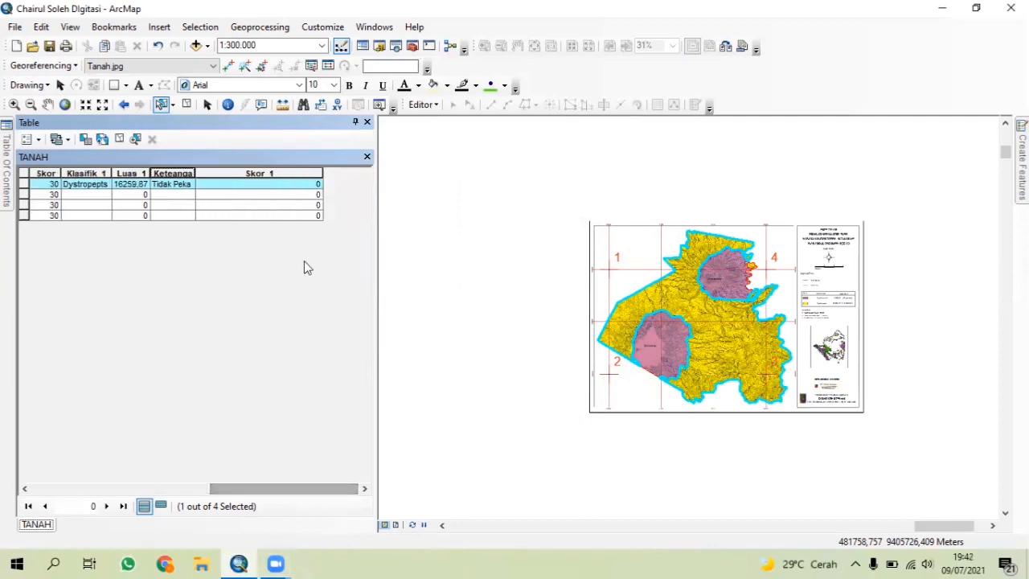
pyautogui.rightClick(283, 173)
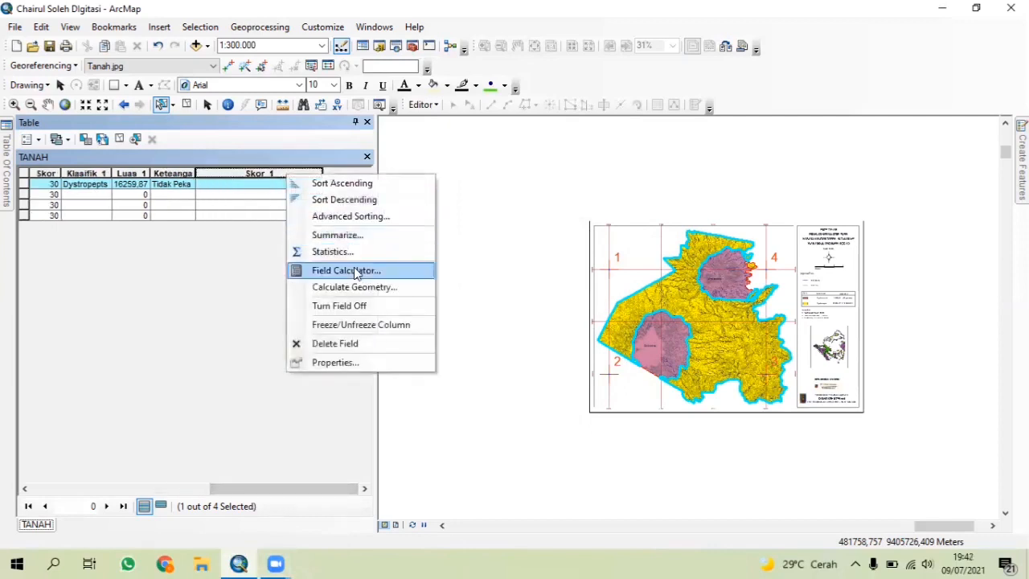
pyautogui.click(383, 268)
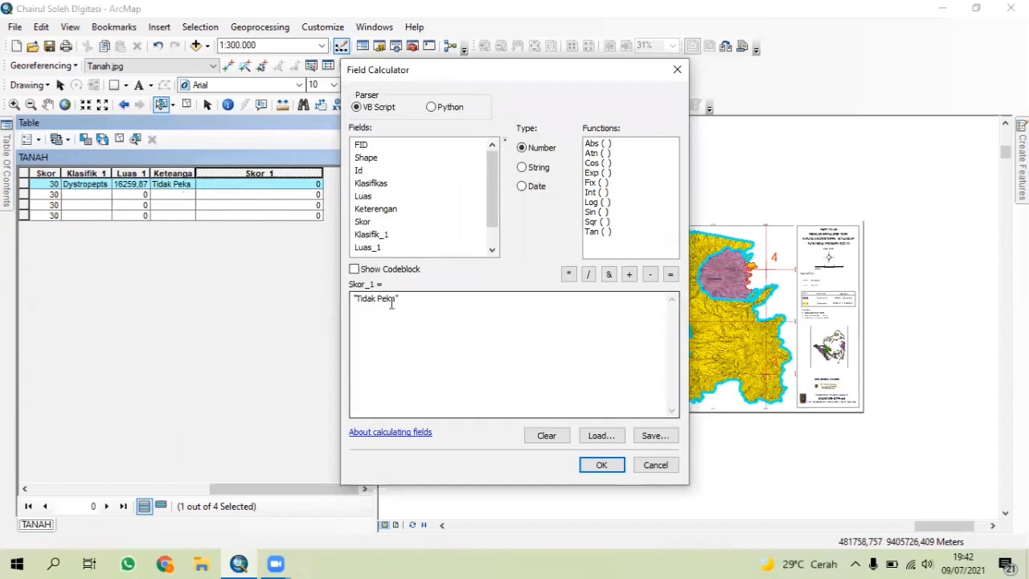
pyautogui.moveTo(397, 299); pyautogui.dragTo(361, 312)
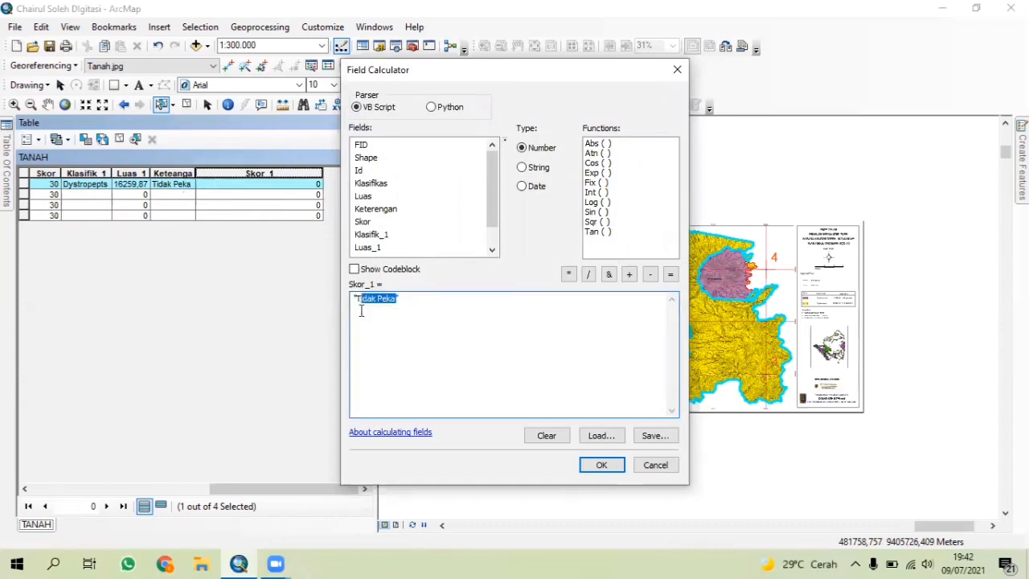
pyautogui.press('BackSpace')
pyautogui.press('BackSpace')
pyautogui.write('30')
pyautogui.click(603, 469)
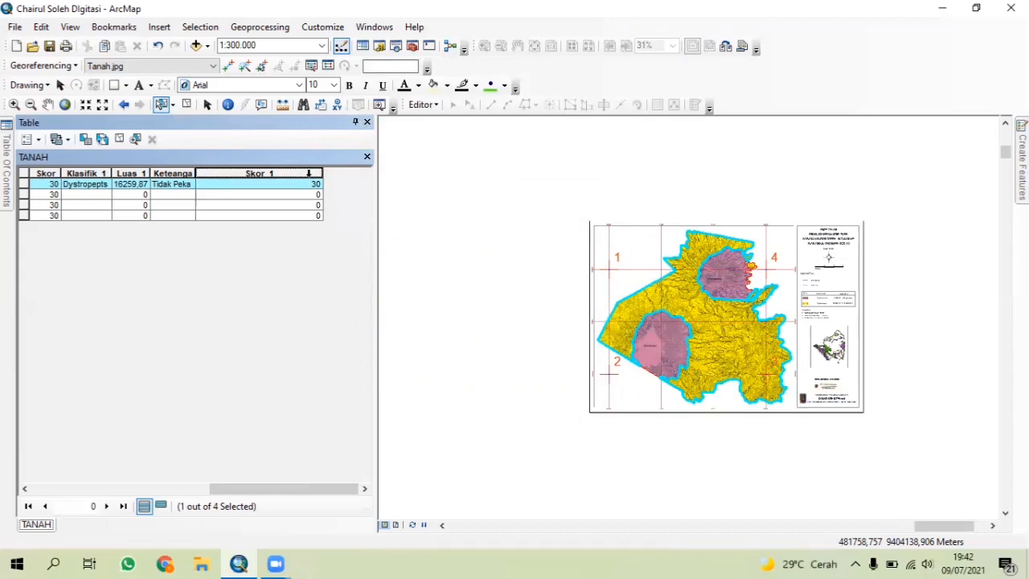
# Step: Delete the Skor_1 field from the TANAH attribute table
pyautogui.rightClick(307, 173)
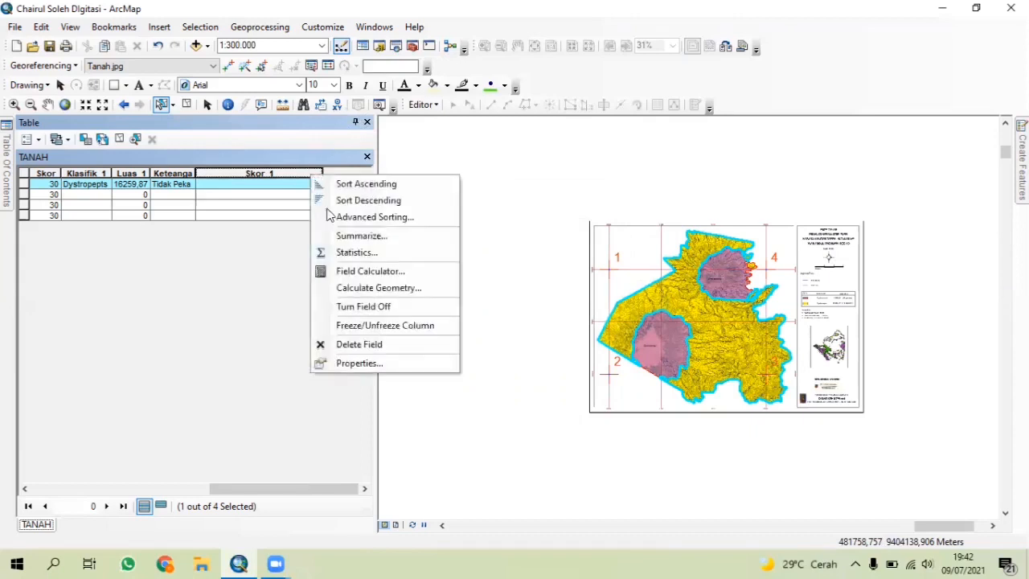
pyautogui.click(364, 344)
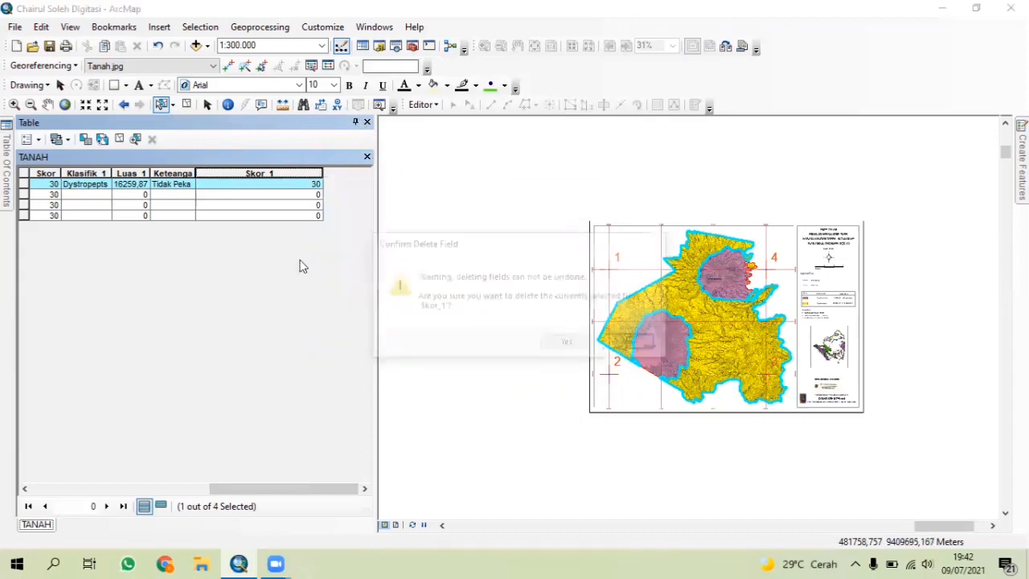
pyautogui.click(568, 344)
pyautogui.rightClick(292, 171)
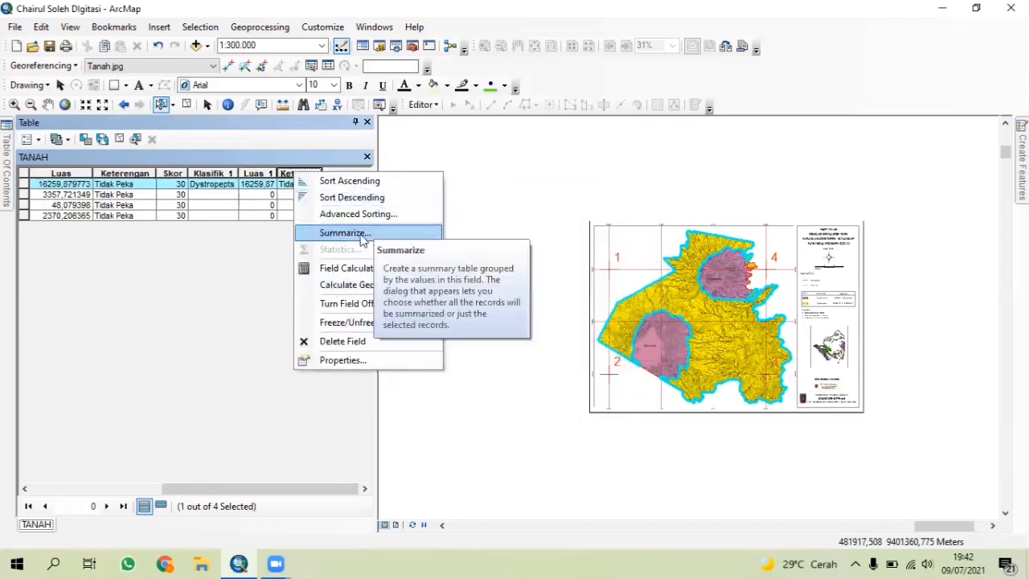
pyautogui.click(269, 341)
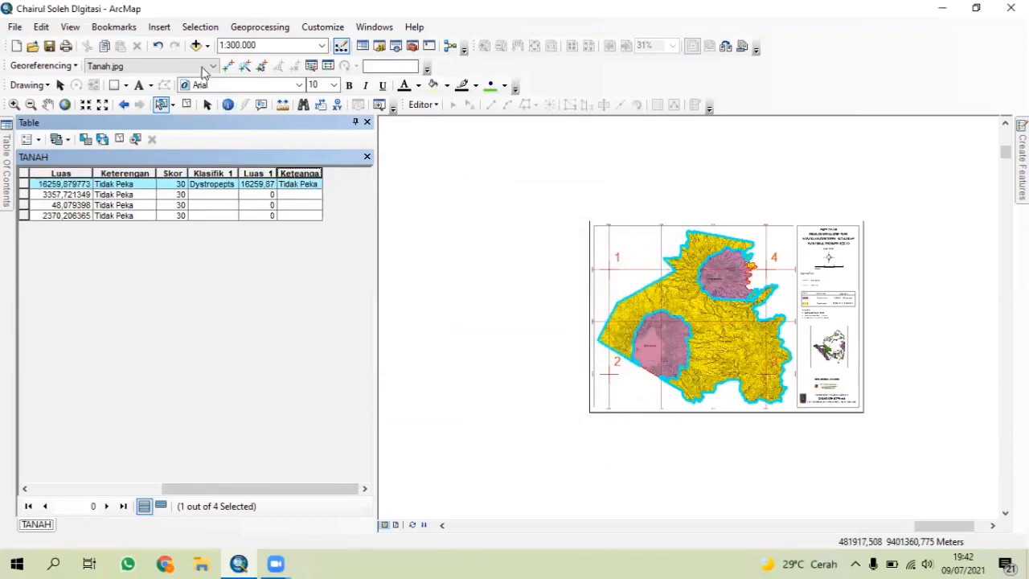
# Step: Undo the last actions to clear the polygon selection, and set the attribute table window to auto-hide
pyautogui.click(157, 47)
pyautogui.click(157, 47)
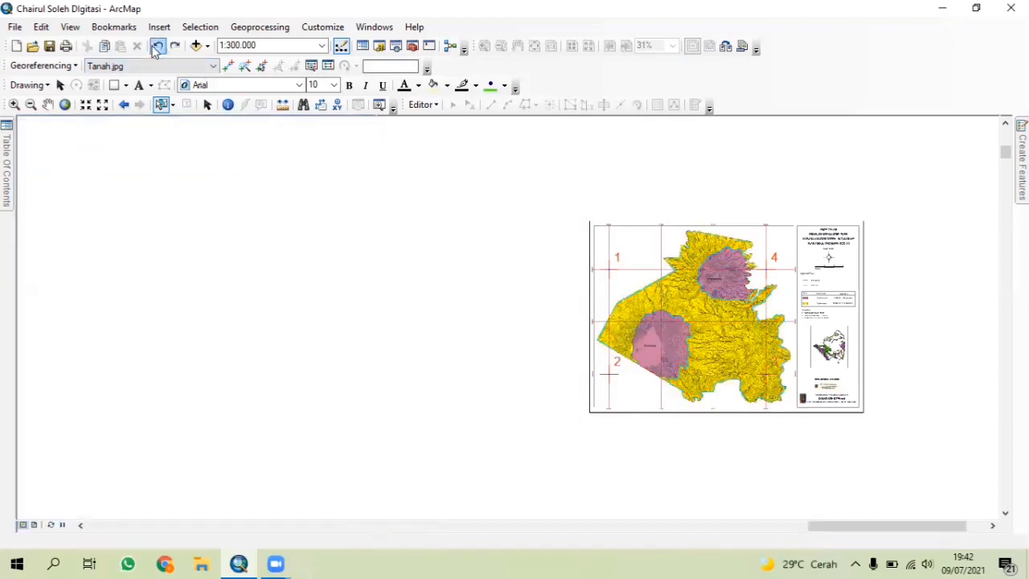
pyautogui.moveTo(13, 187)
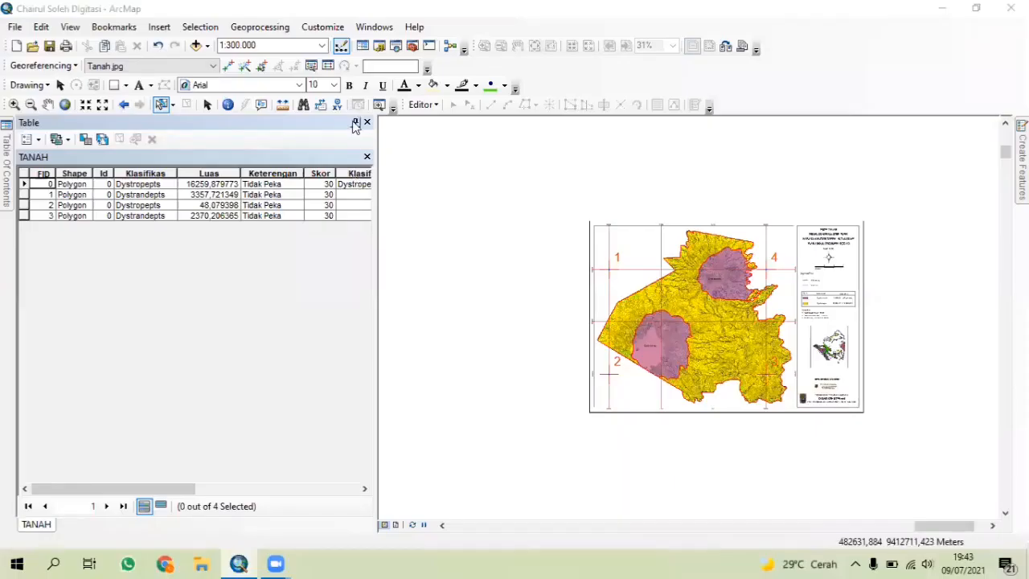
pyautogui.click(354, 122)
# Step: Symbolize the TANAH layer by unique values of the Klasifikas field, adding all values and applying the symbology
pyautogui.moveTo(7, 185)
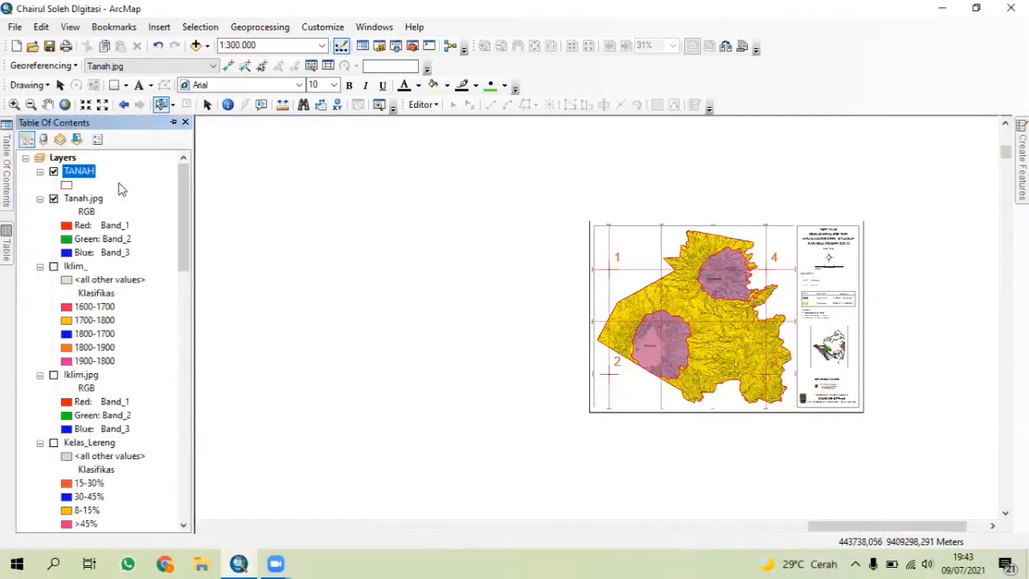
pyautogui.rightClick(87, 172)
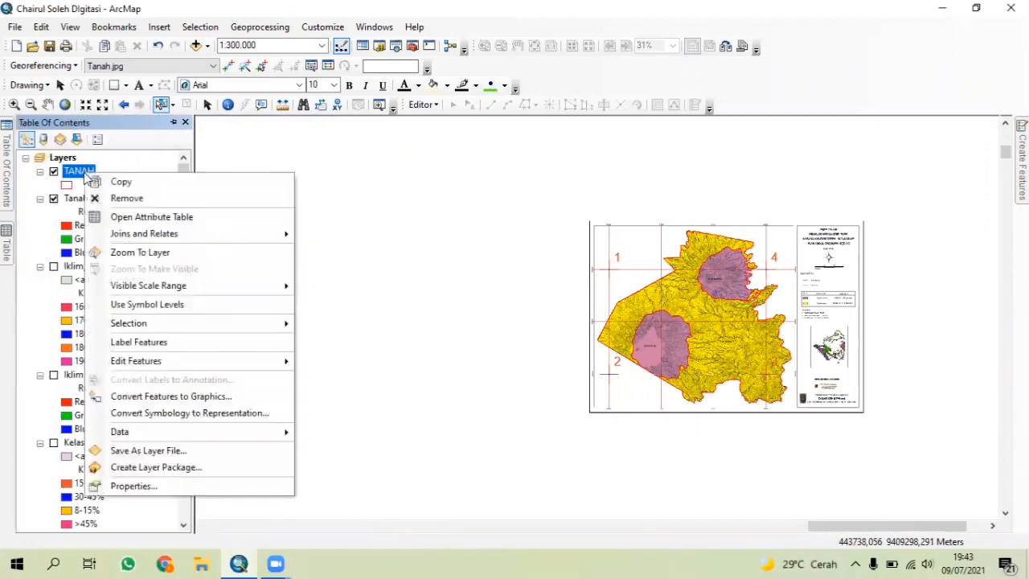
pyautogui.click(116, 486)
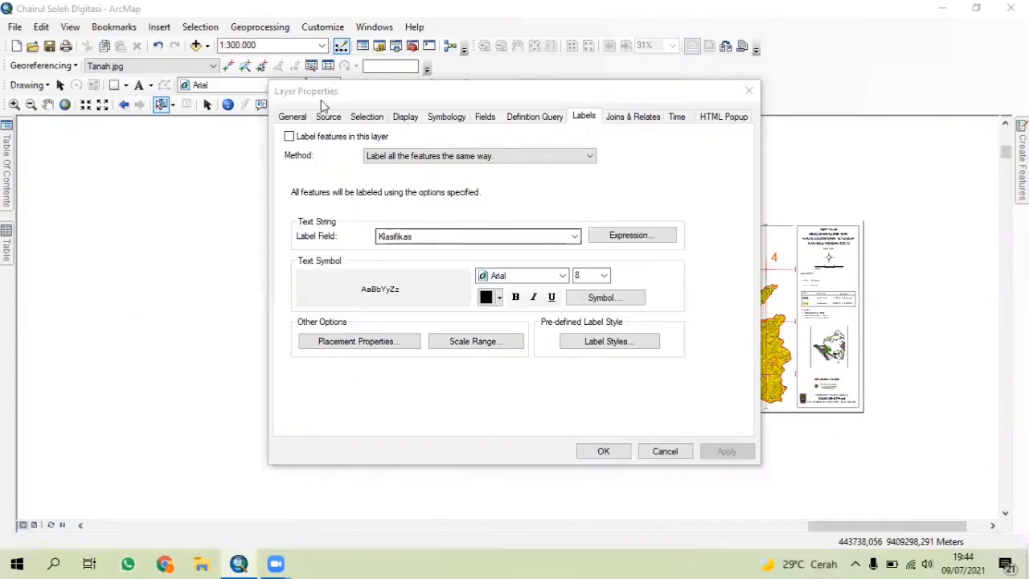
pyautogui.click(450, 118)
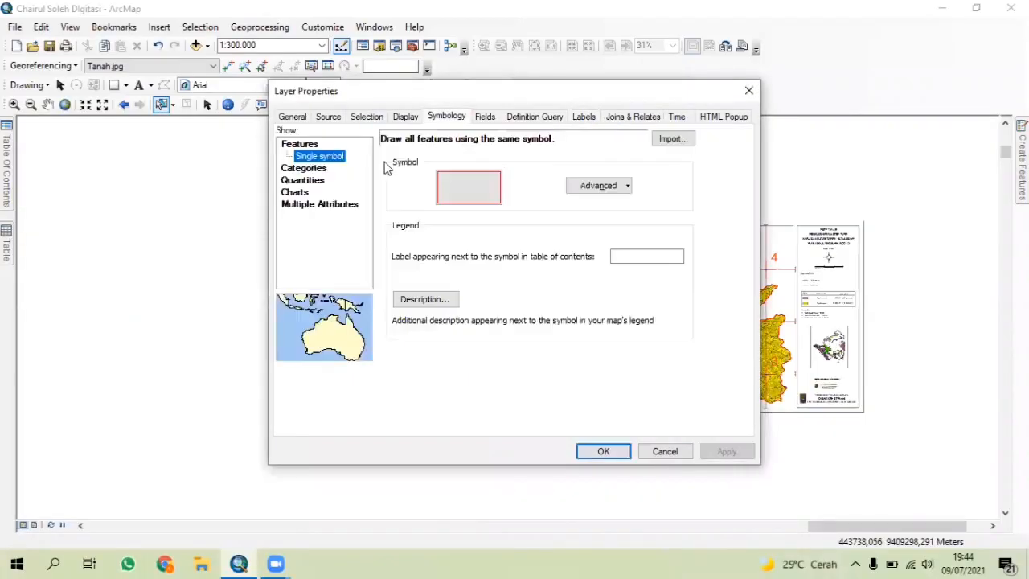
pyautogui.click(312, 169)
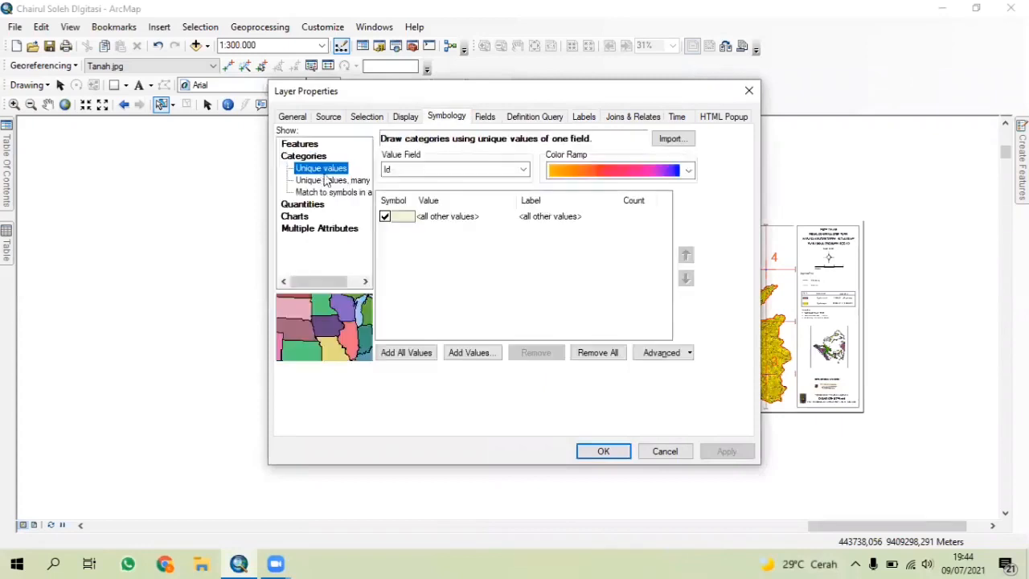
pyautogui.click(419, 171)
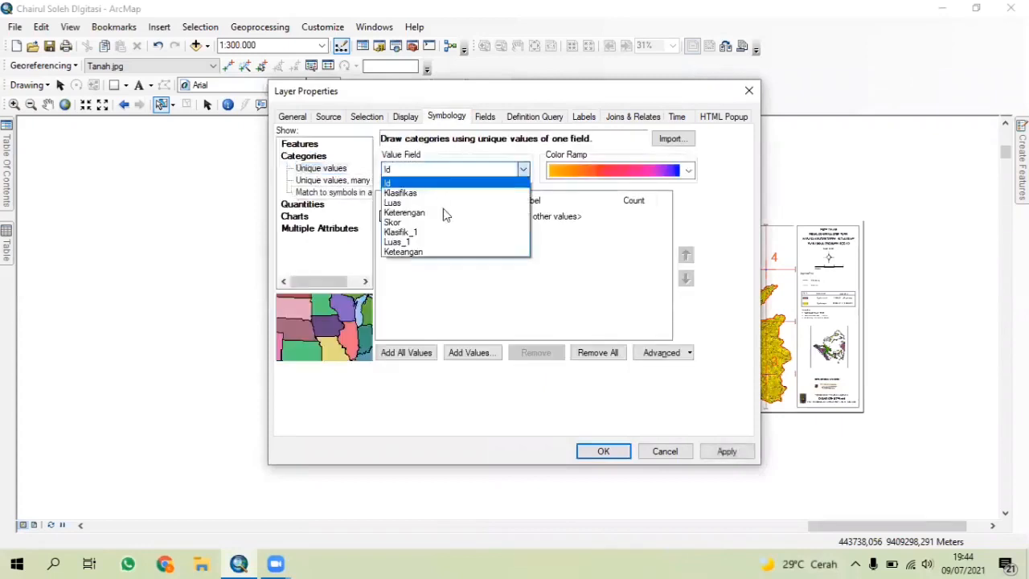
pyautogui.click(428, 182)
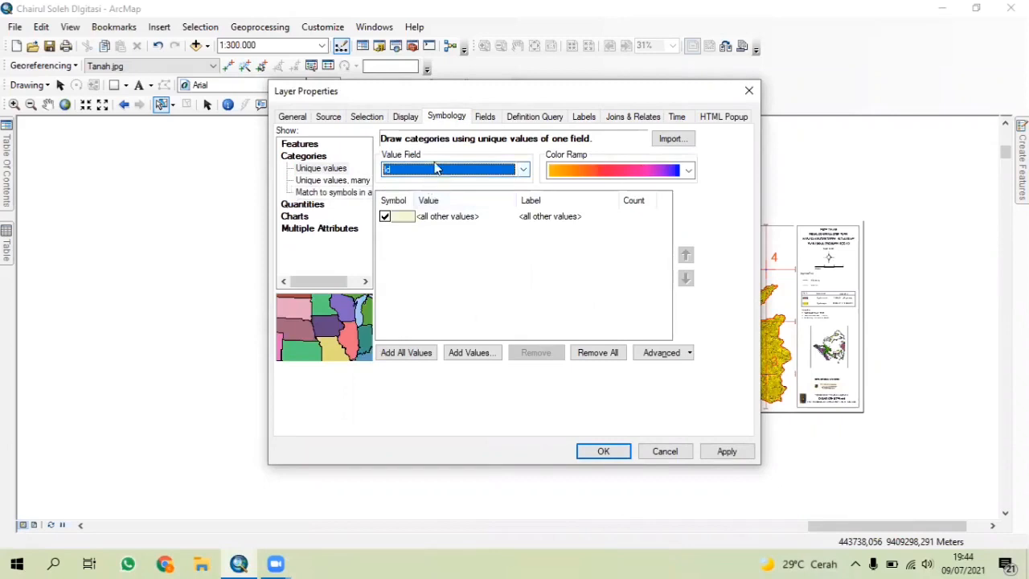
pyautogui.click(437, 169)
pyautogui.click(435, 193)
pyautogui.click(438, 169)
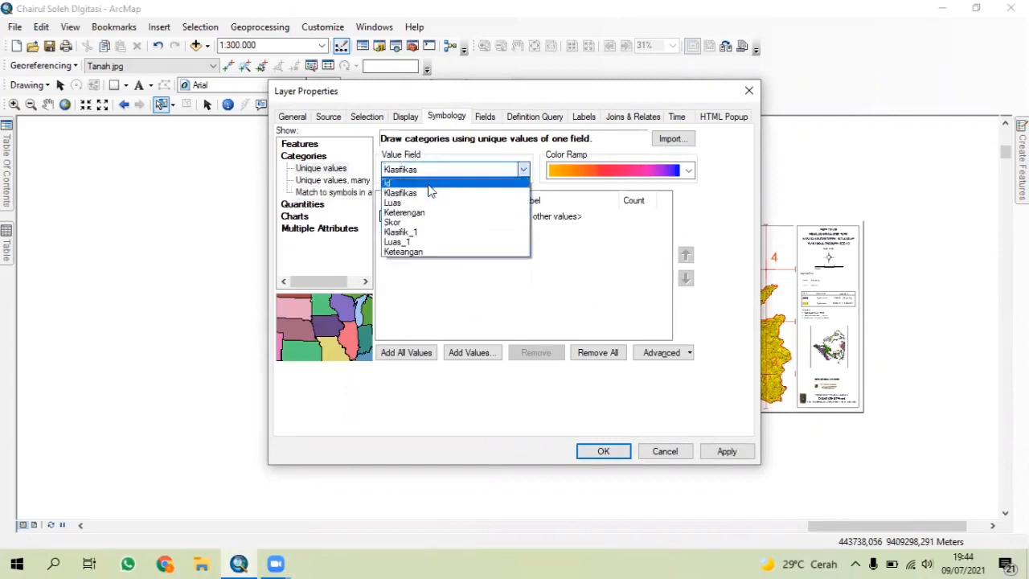
pyautogui.click(433, 193)
pyautogui.click(406, 352)
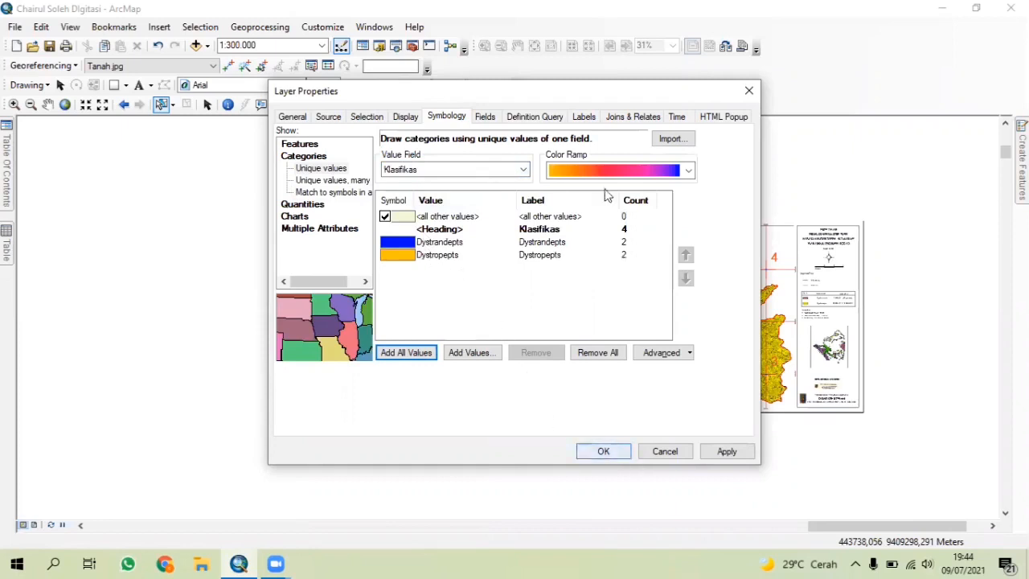
pyautogui.click(726, 452)
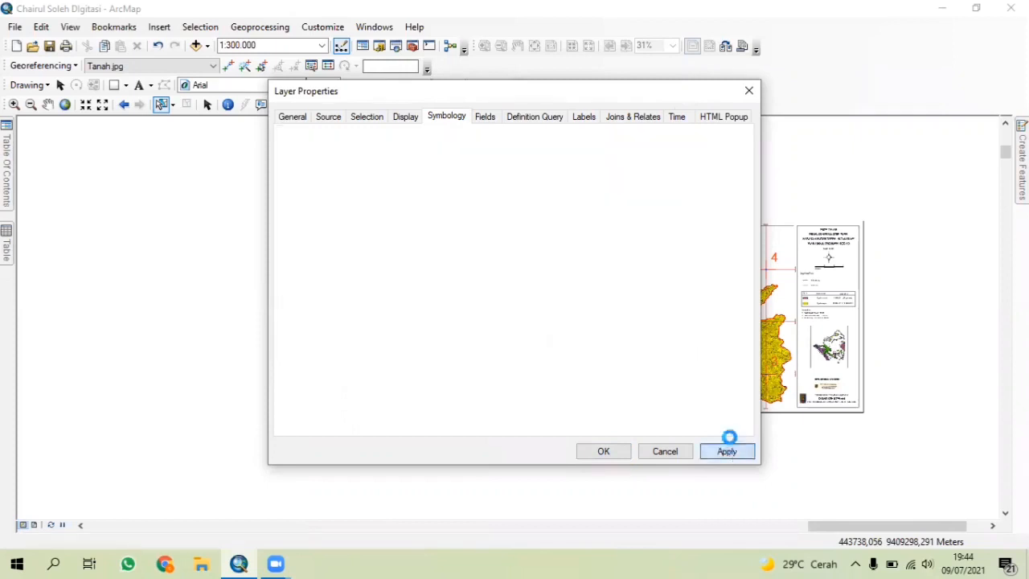
# Step: Set the TANAH layer's labels to use the Klasifikas field in Arial size 10
pyautogui.click(587, 117)
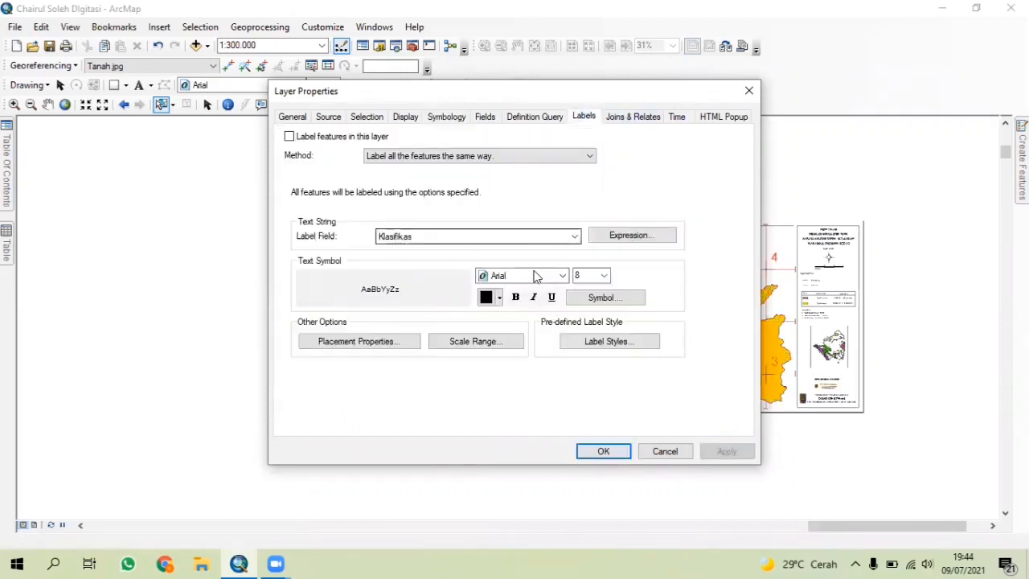
pyautogui.click(441, 235)
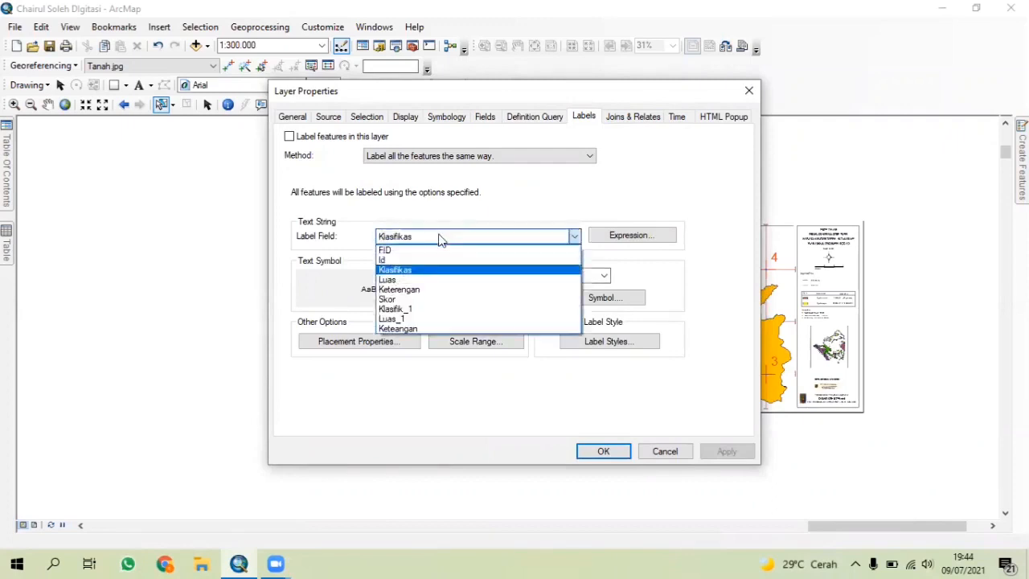
pyautogui.click(431, 271)
pyautogui.click(604, 276)
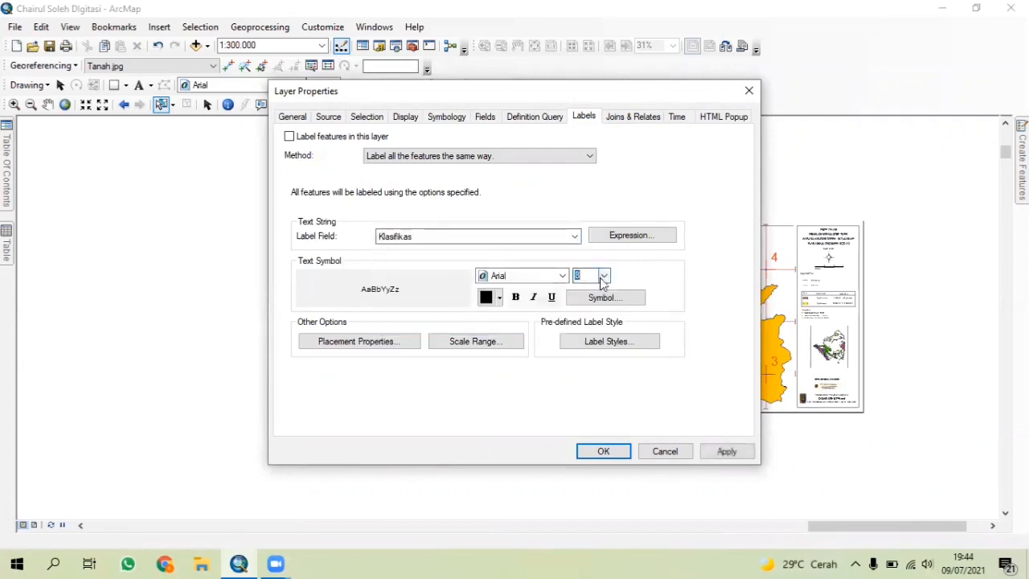
pyautogui.click(590, 310)
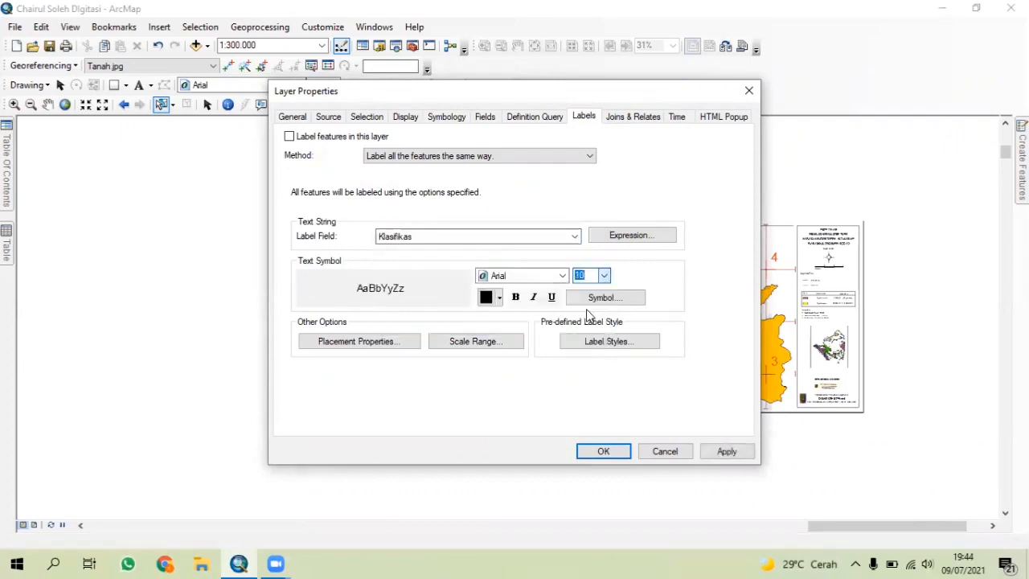
pyautogui.click(603, 452)
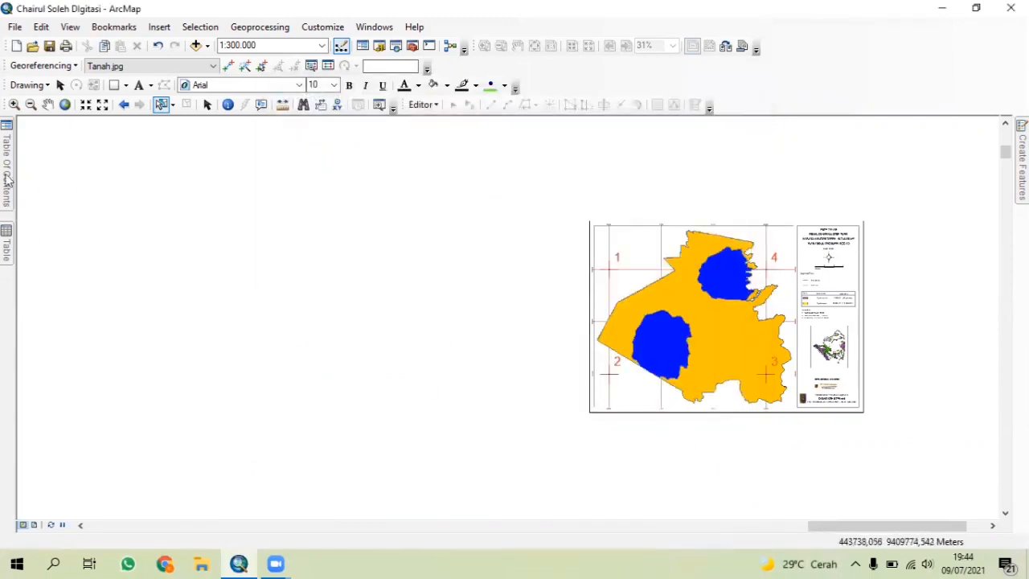
# Step: Turn on feature labels for the TANAH layer and keep the Table Of Contents pinned open
pyautogui.moveTo(9, 178)
pyautogui.rightClick(90, 178)
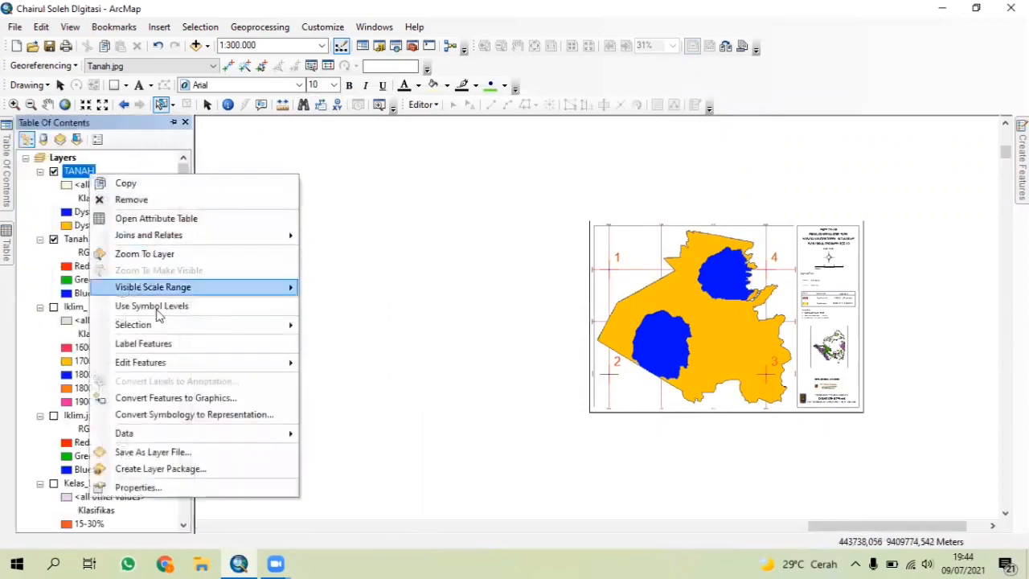
pyautogui.click(170, 339)
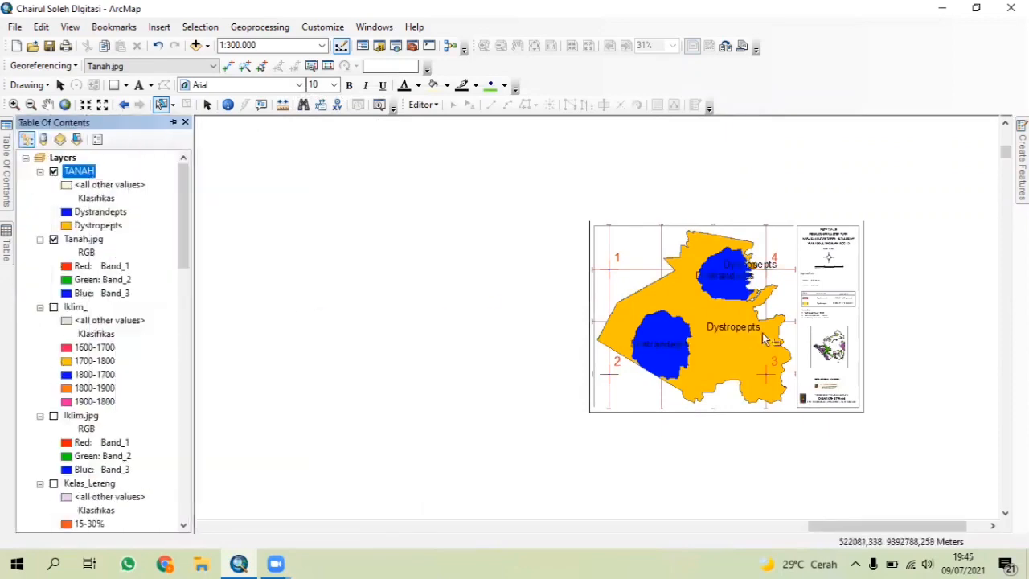
pyautogui.click(173, 123)
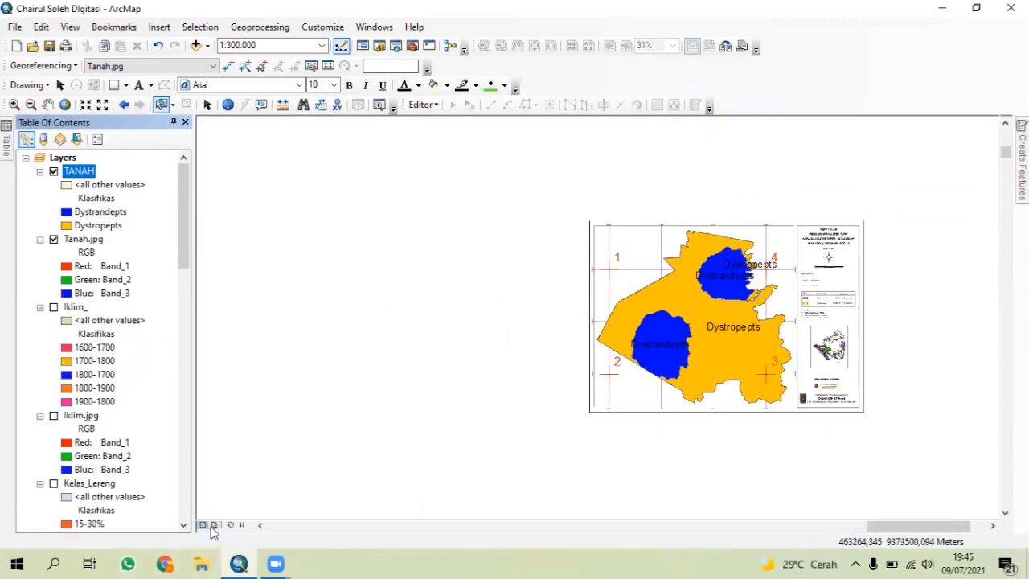
# Step: Turn off the Tanah.jpg raster in the data view, leaving the TANAH polygon layer displayed
pyautogui.click(214, 525)
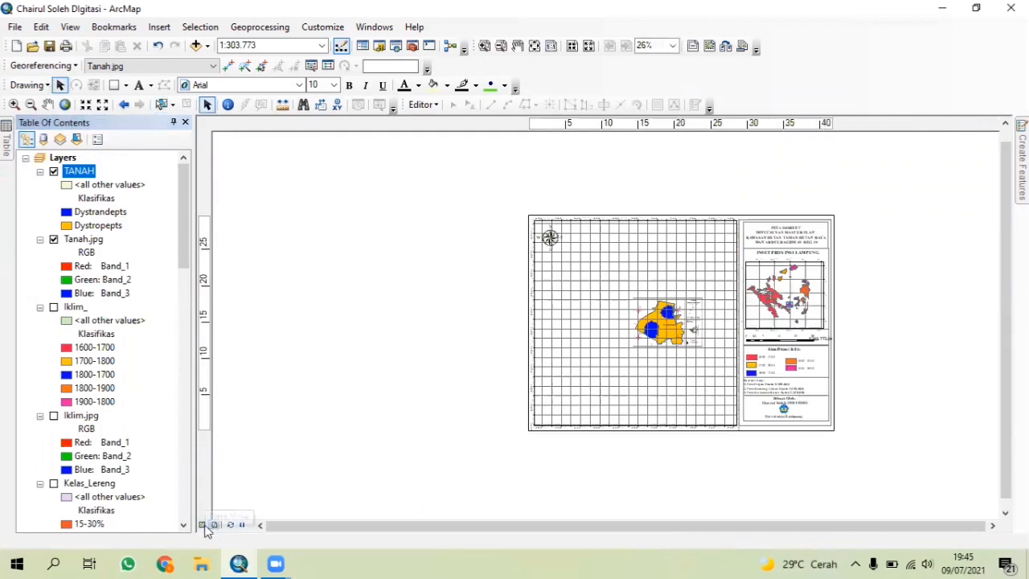
pyautogui.click(204, 527)
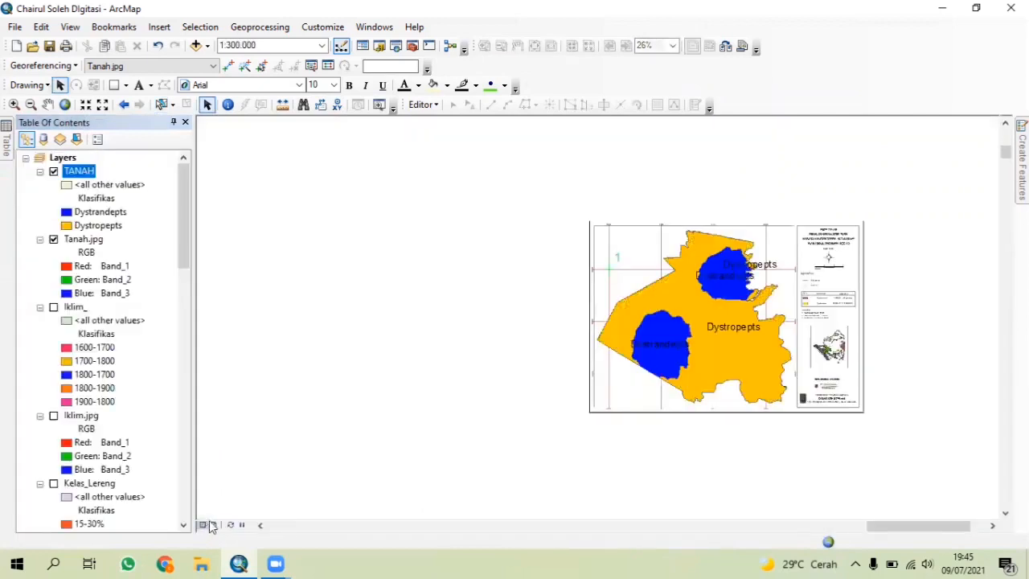
pyautogui.moveTo(612, 387); pyautogui.dragTo(274, 390)
pyautogui.scroll(2, 377, 395)
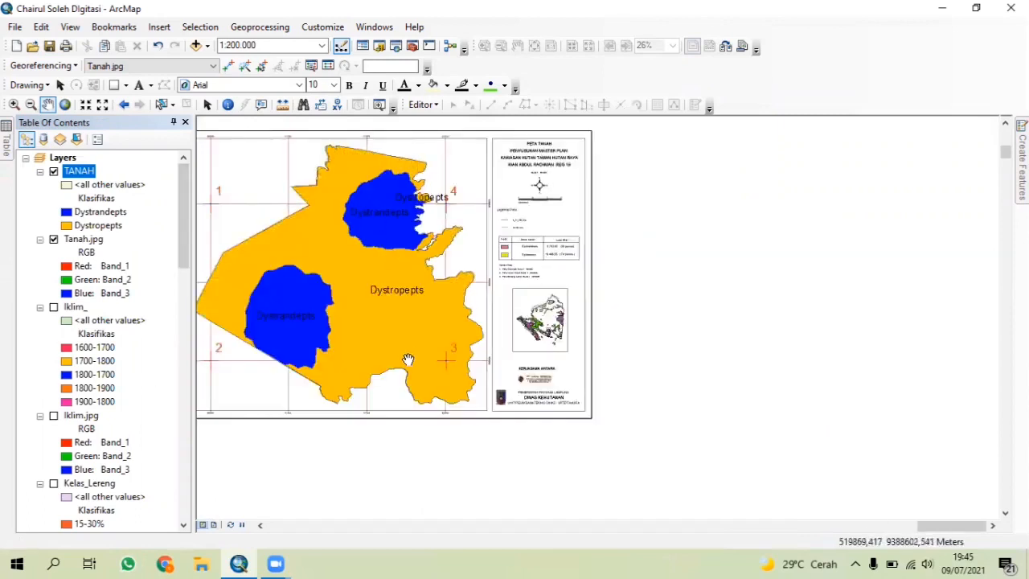
pyautogui.scroll(-10, 82, 336)
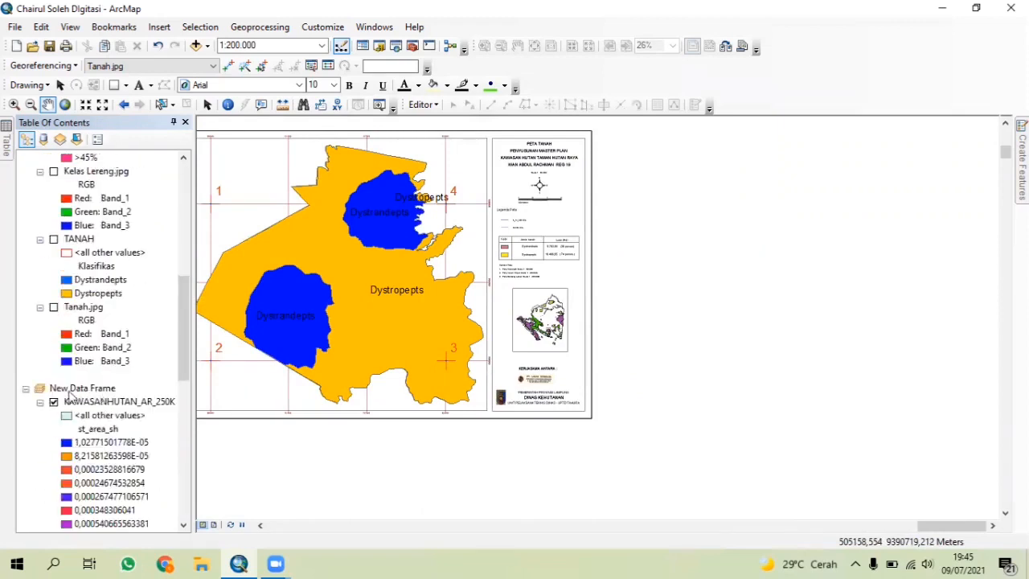
pyautogui.scroll(10, 70, 393)
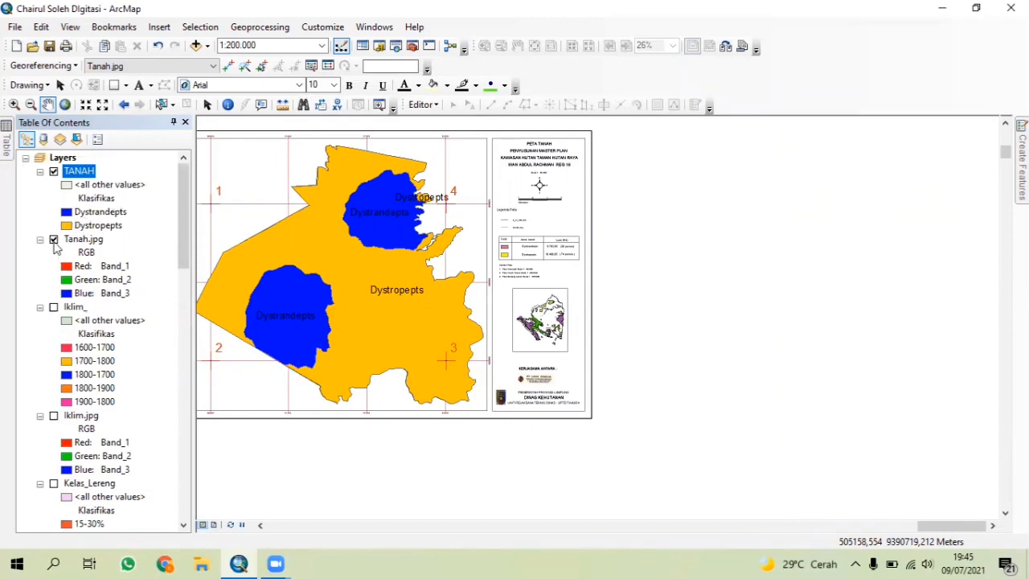
pyautogui.click(53, 240)
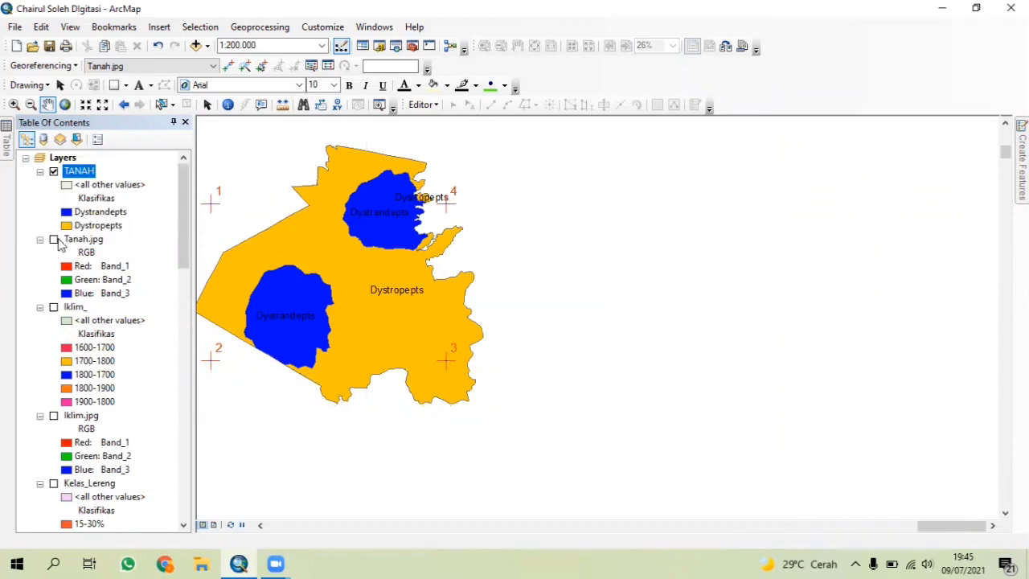
# Step: Disable all four control-point links of Tanah.jpg in the georeferencing link table and close the table
pyautogui.click(327, 65)
pyautogui.click(13, 184)
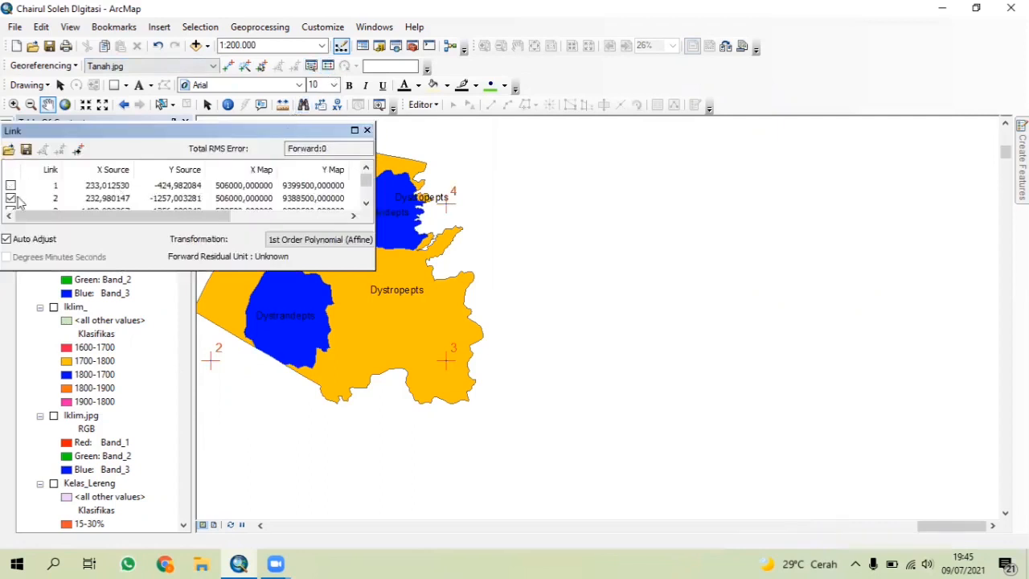
pyautogui.scroll(-1, 17, 197)
pyautogui.click(11, 185)
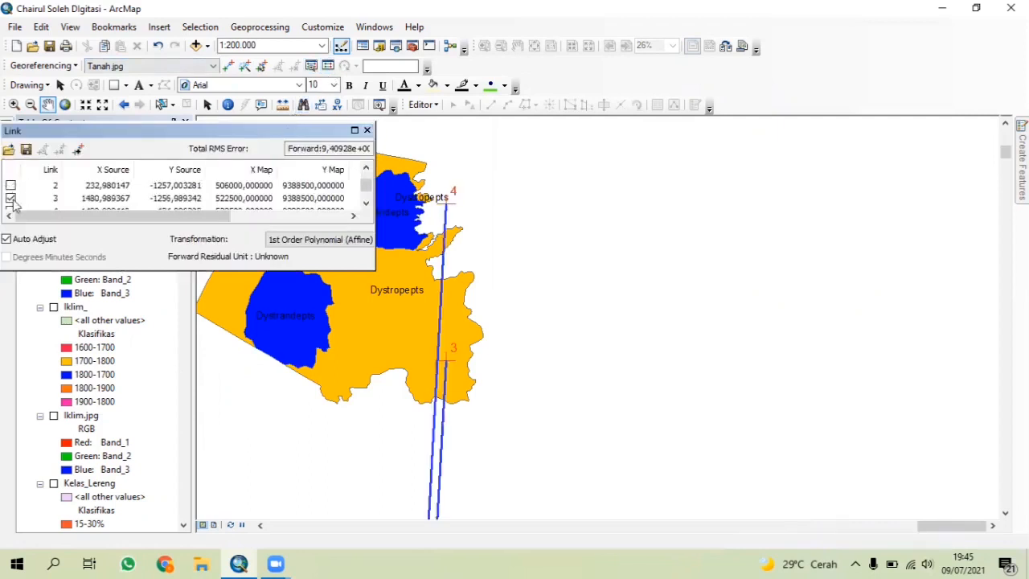
pyautogui.click(10, 198)
pyautogui.scroll(-1, 11, 198)
pyautogui.click(10, 198)
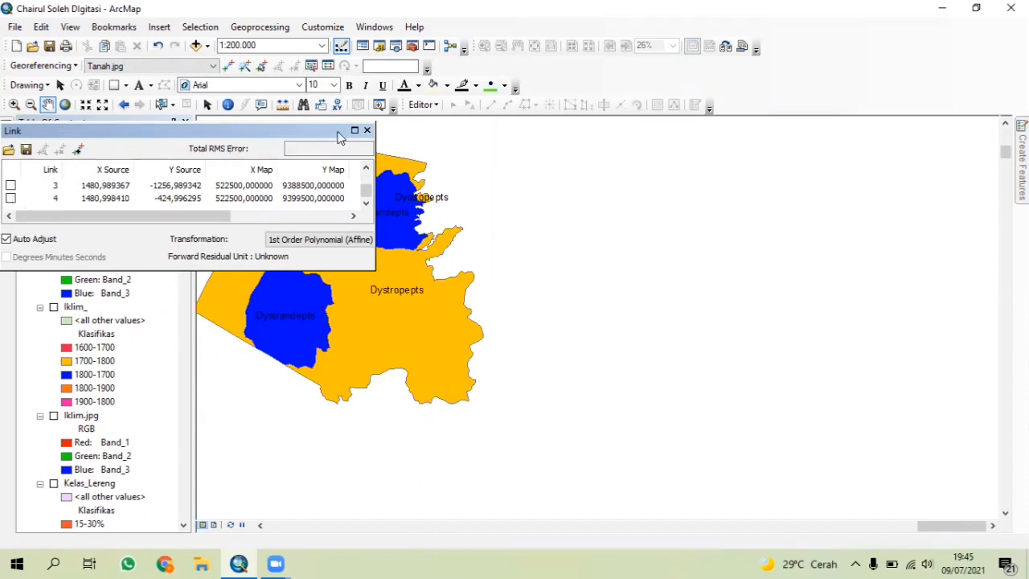
pyautogui.click(366, 130)
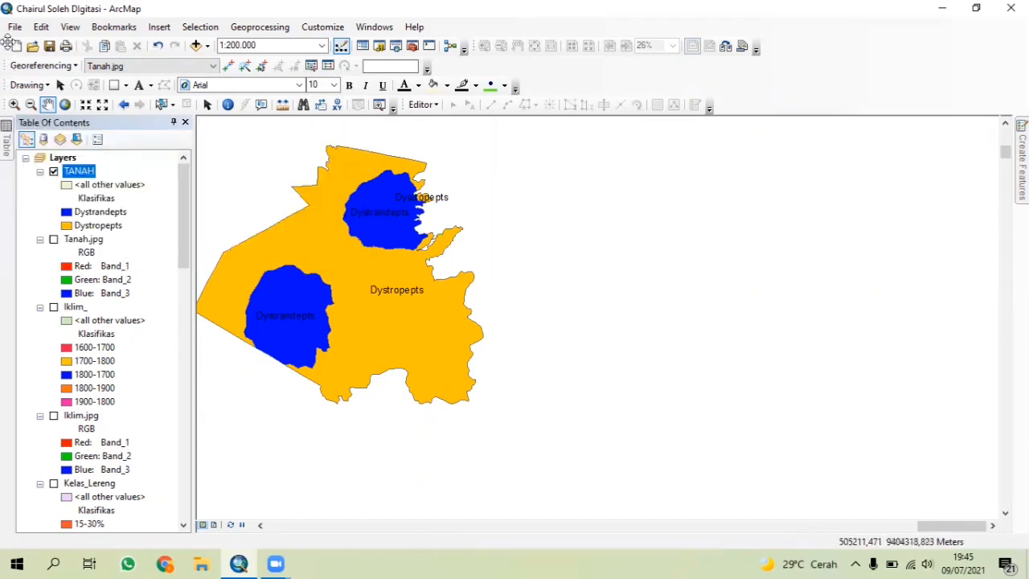
# Step: Confirm the page setup with an A3 landscape map page of 42 by 29,7 centimeters
pyautogui.click(15, 27)
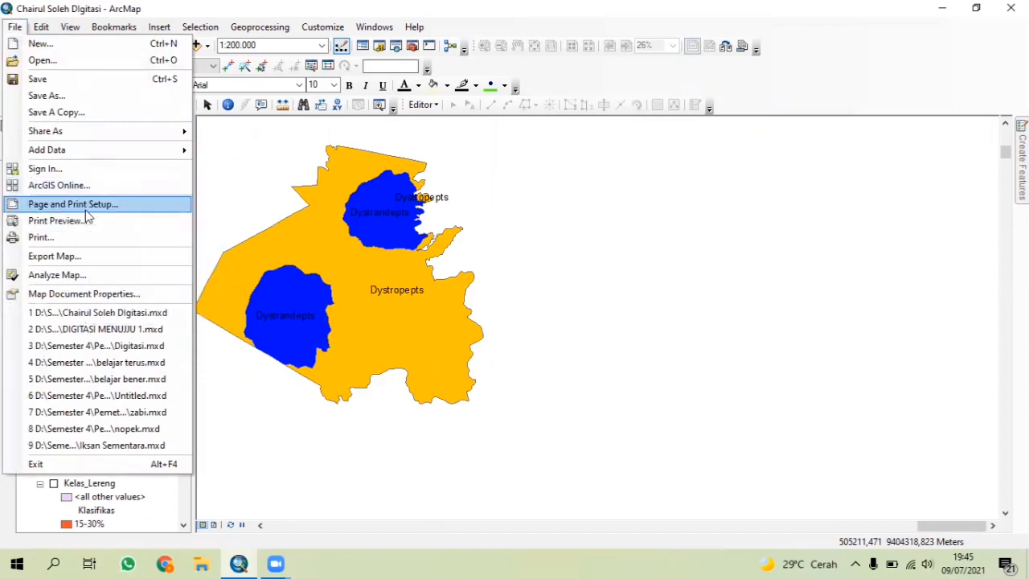
pyautogui.press('Escape')
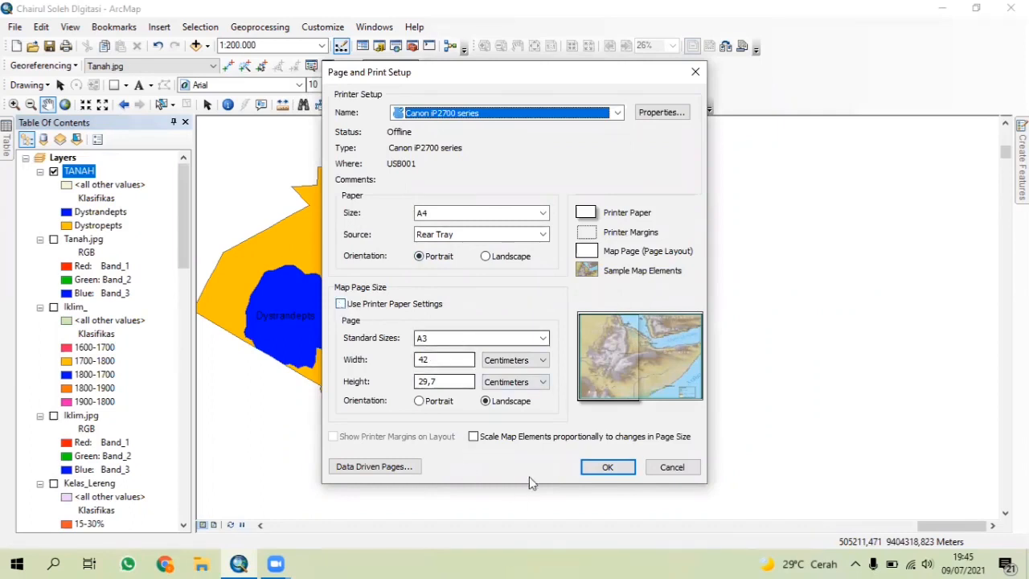
pyautogui.click(608, 468)
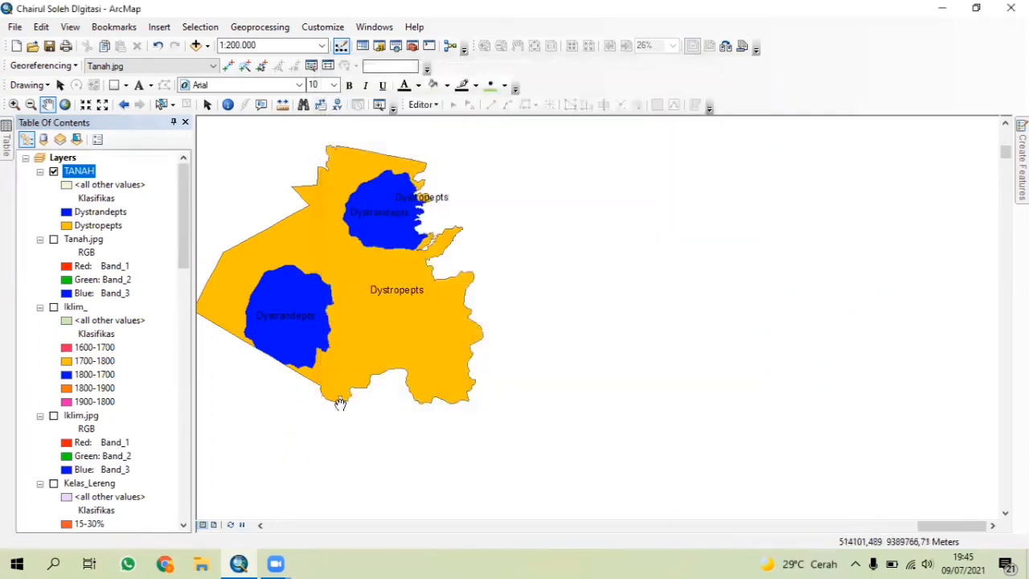
# Step: Switch to the layout view and remove the measured grid from the main data frame
pyautogui.click(215, 525)
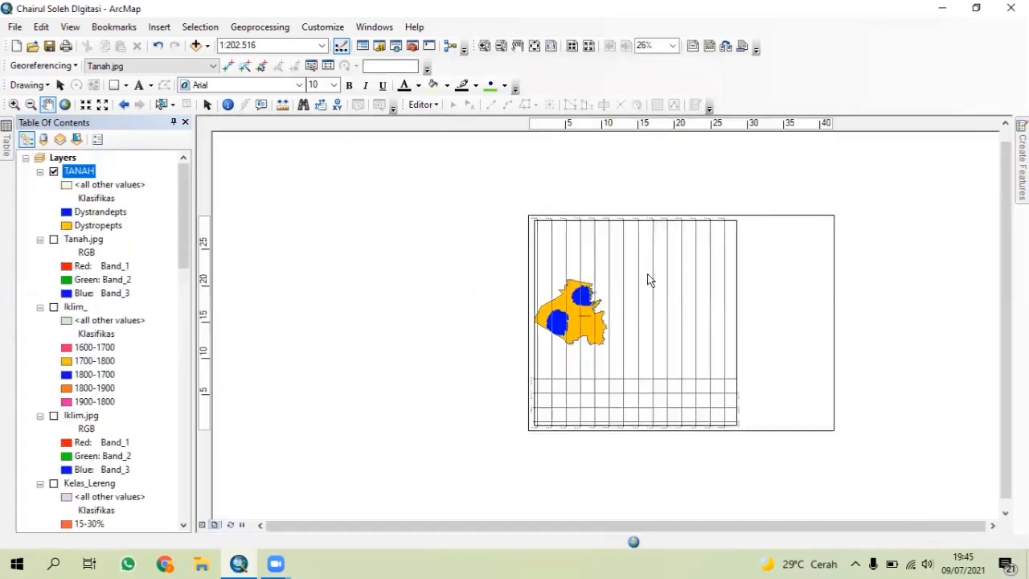
pyautogui.click(579, 416)
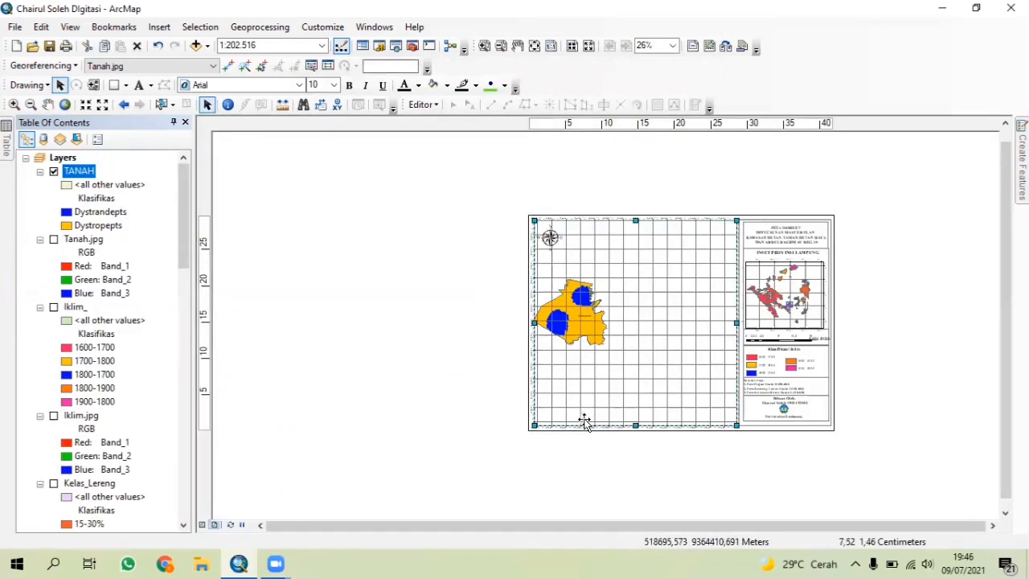
pyautogui.rightClick(585, 422)
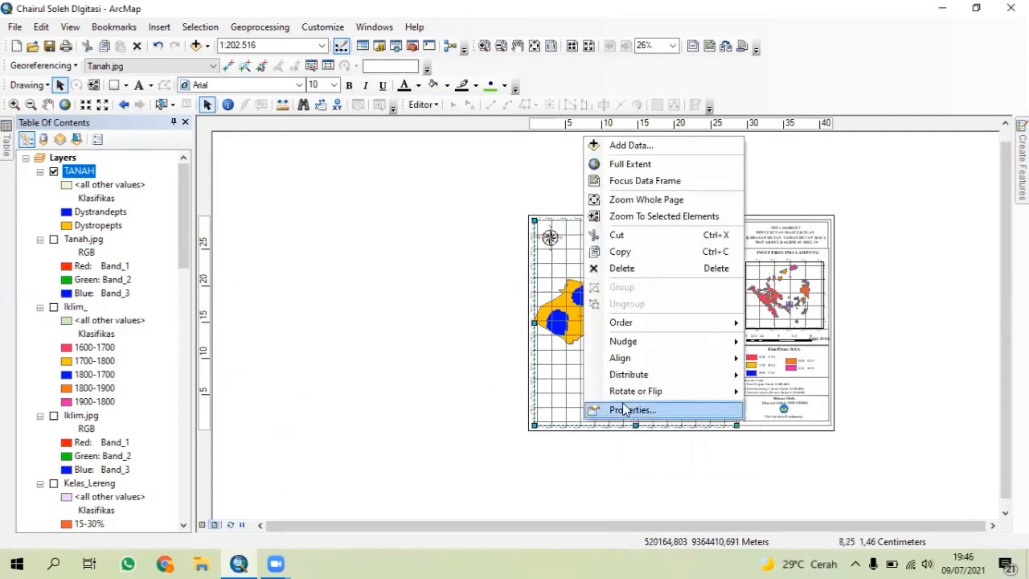
pyautogui.click(624, 411)
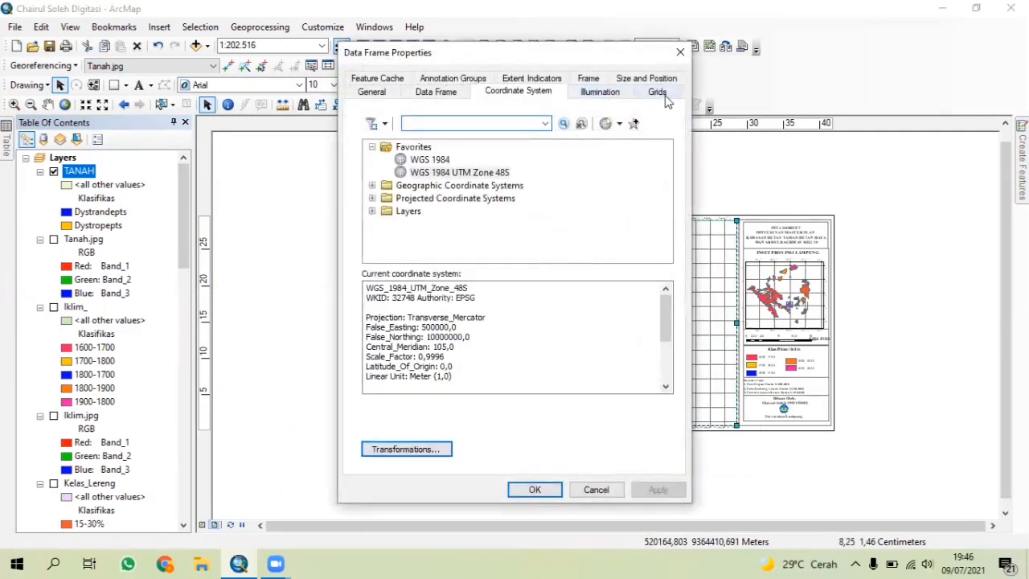
pyautogui.click(661, 94)
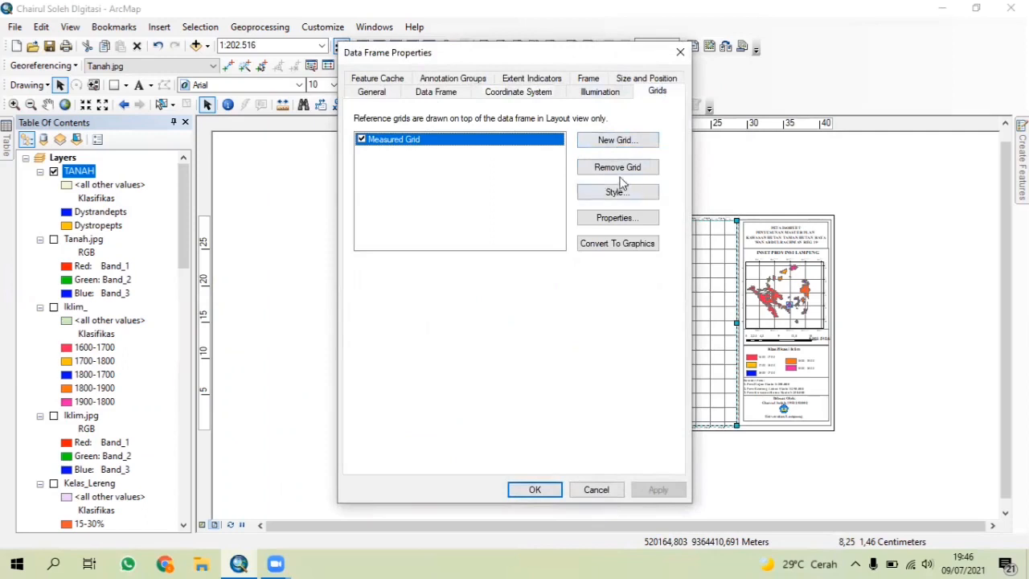
pyautogui.click(616, 167)
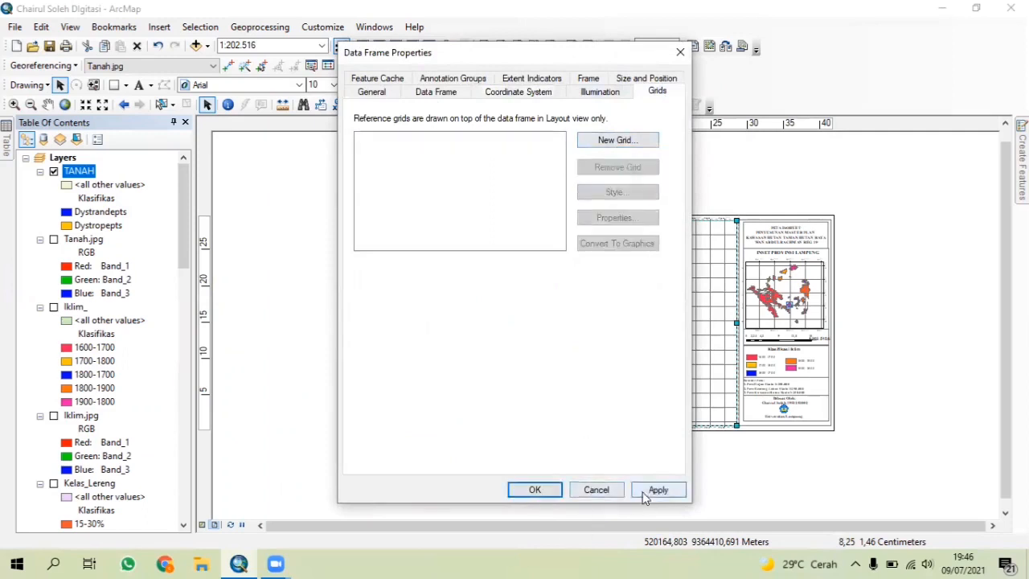
pyautogui.click(643, 496)
pyautogui.click(534, 490)
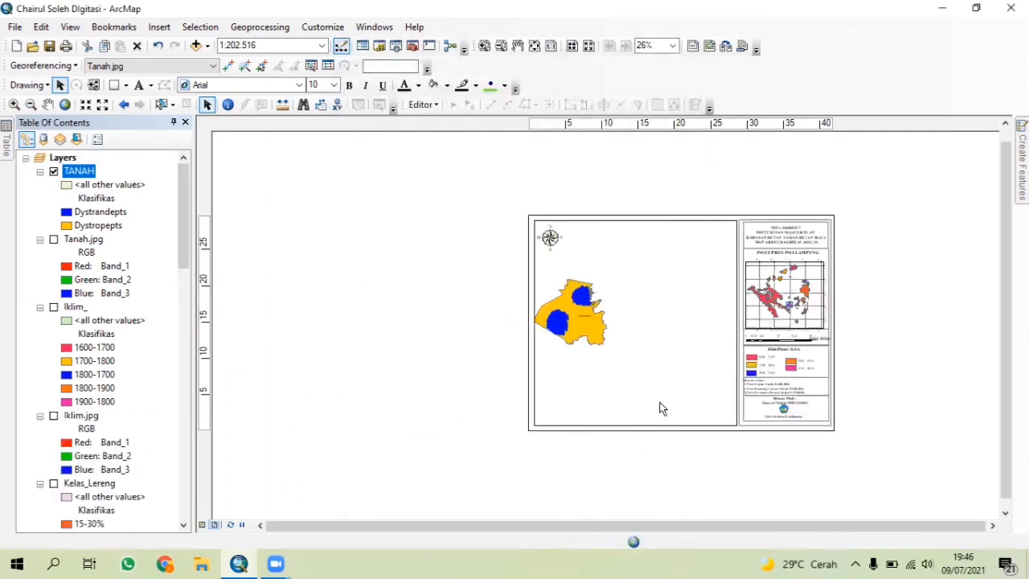
# Step: Enlarge the soil map to a scale of 1:80.000 and center it within the main data frame
pyautogui.scroll(-5, 660, 416)
pyautogui.scroll(4, 595, 446)
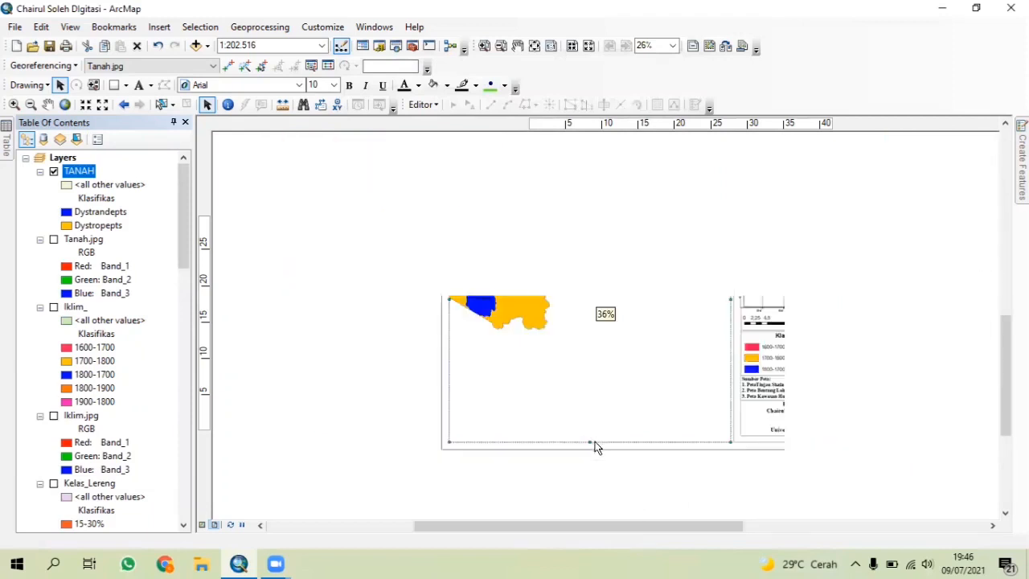
pyautogui.click(47, 104)
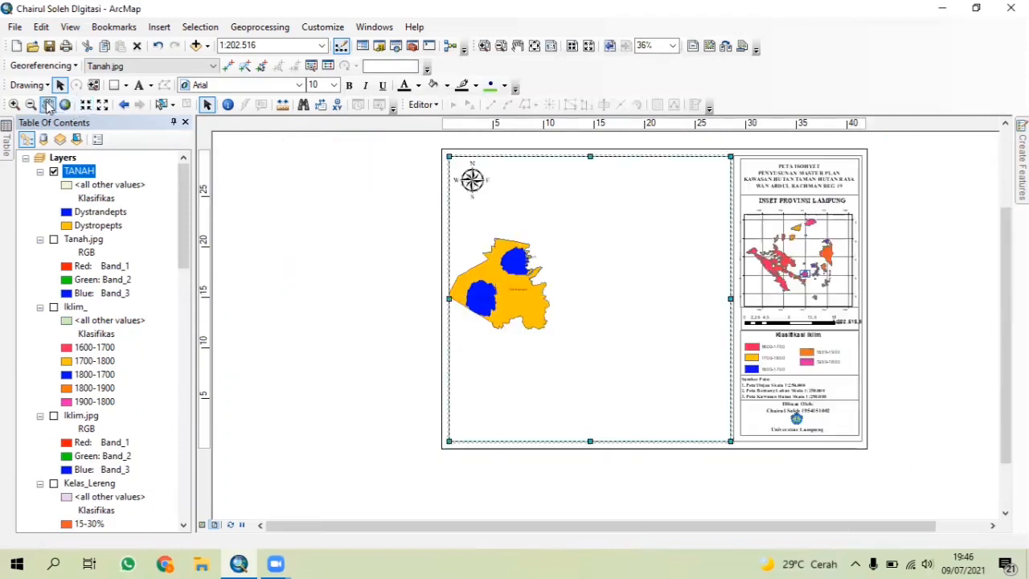
pyautogui.moveTo(556, 373); pyautogui.dragTo(594, 326)
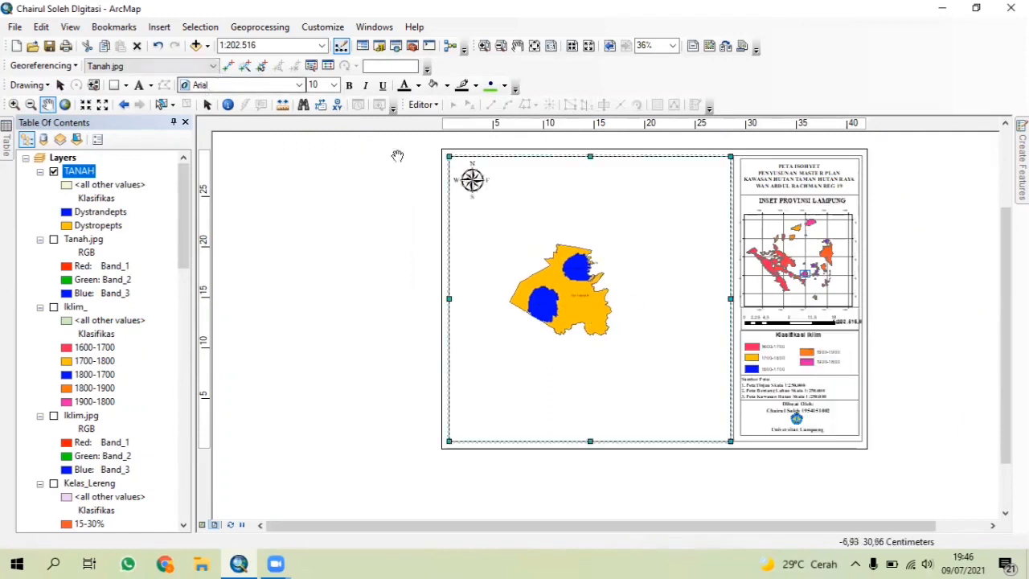
pyautogui.click(86, 105)
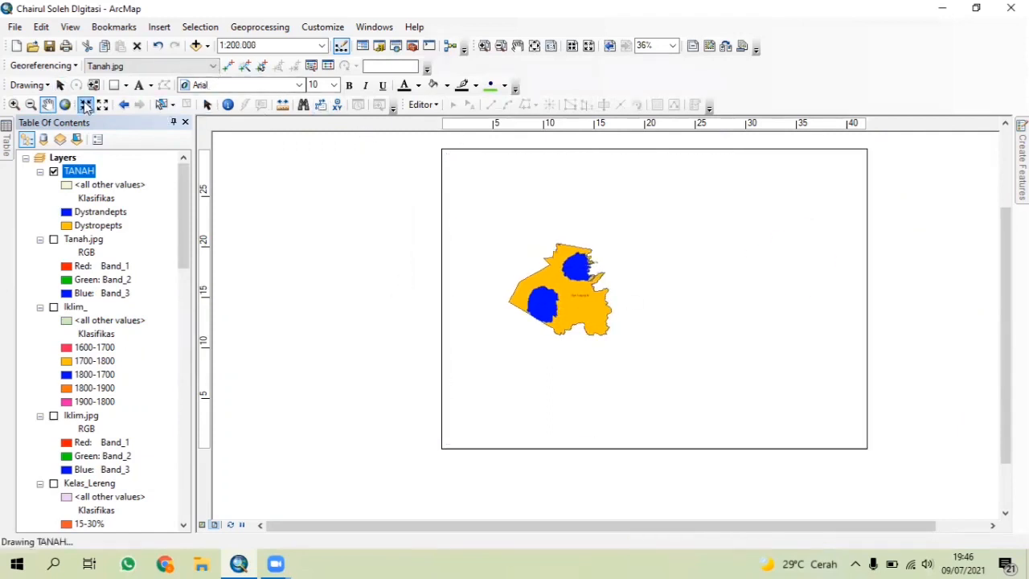
pyautogui.click(85, 104)
pyautogui.scroll(-4, 515, 302)
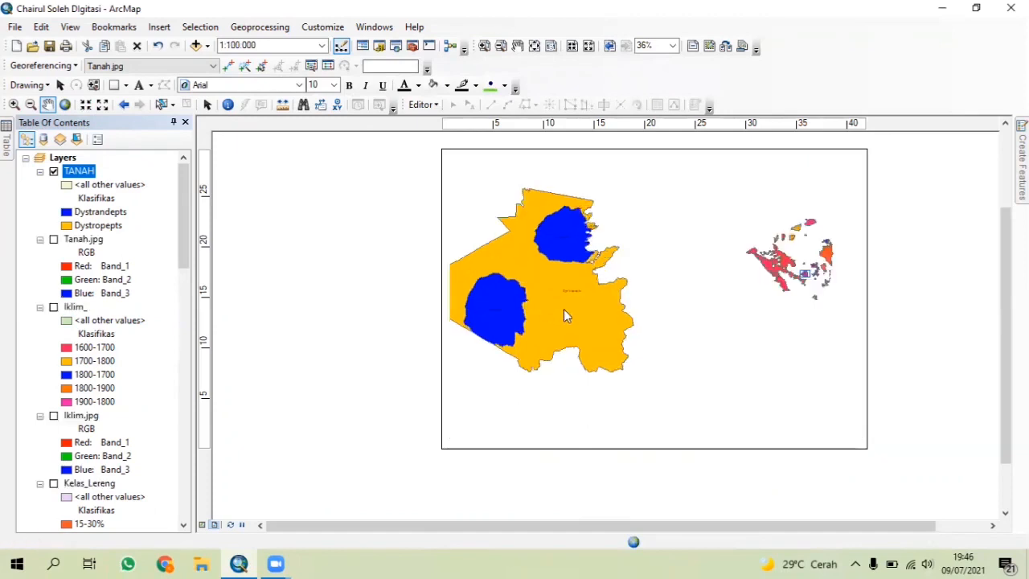
pyautogui.moveTo(560, 307); pyautogui.dragTo(628, 325)
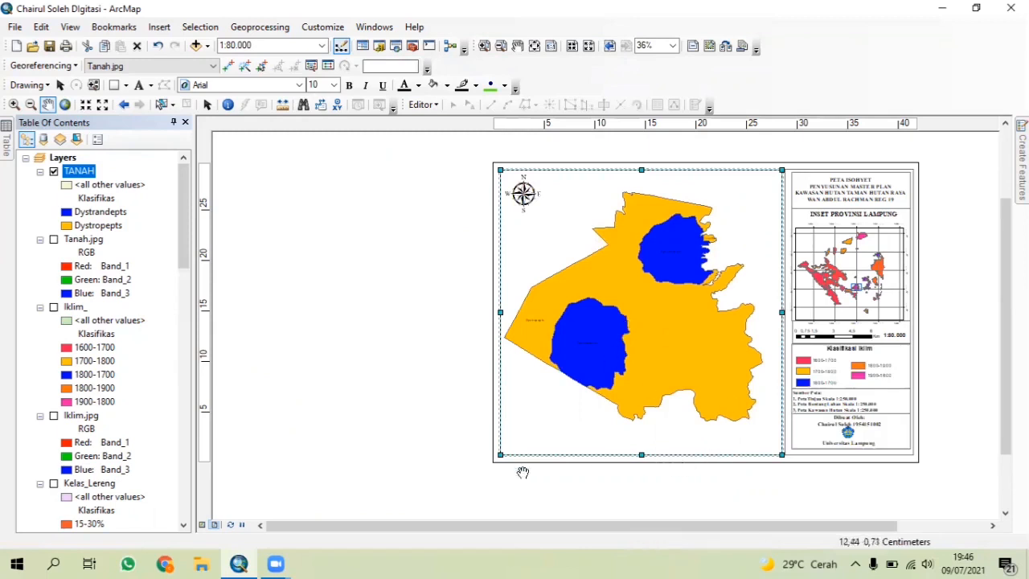
# Step: Add a new measured grid to the main data frame, keeping the wizard's default settings with the grid stored as fixed and updating
pyautogui.click(59, 84)
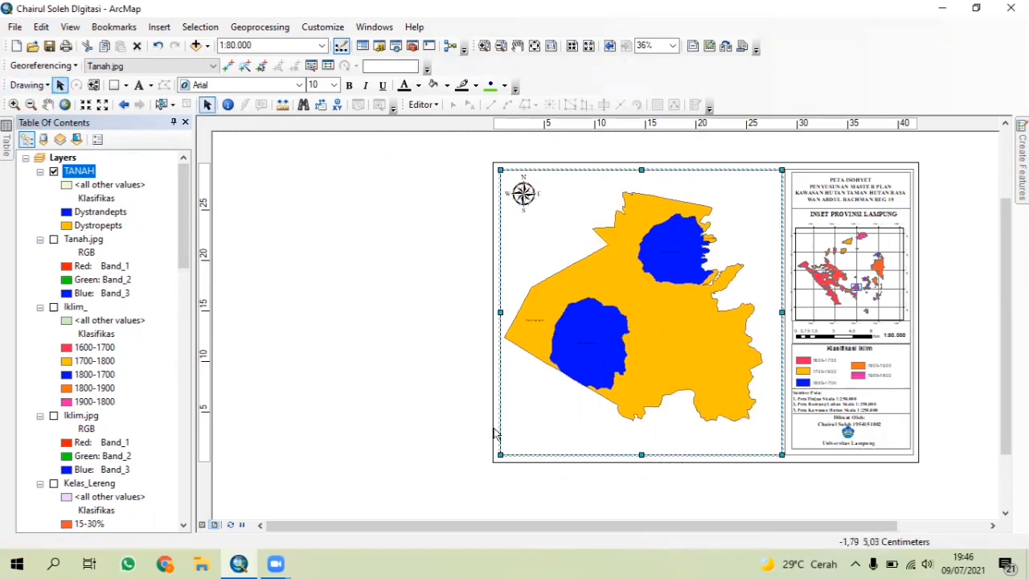
pyautogui.click(520, 455)
pyautogui.rightClick(520, 454)
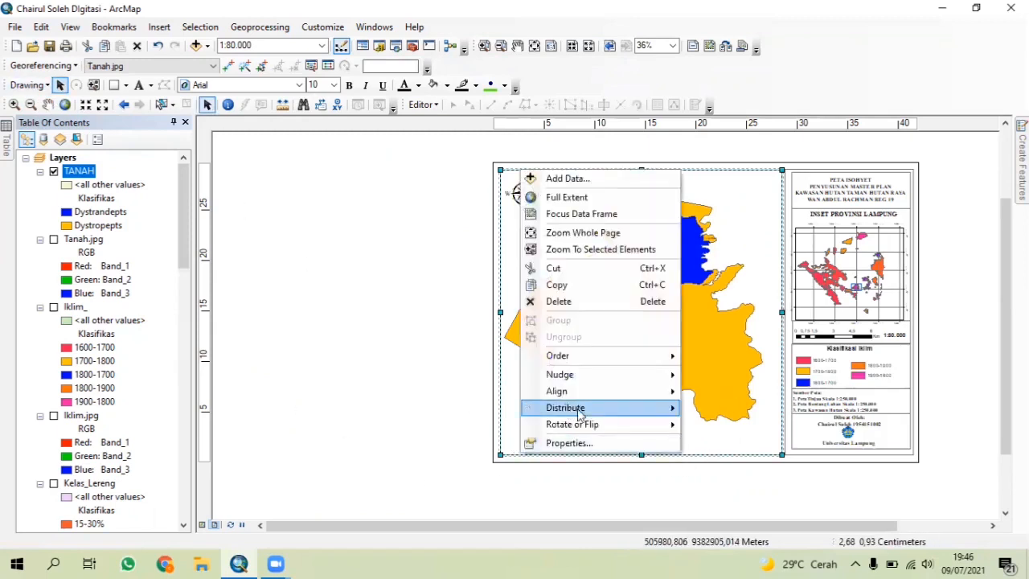
pyautogui.click(567, 442)
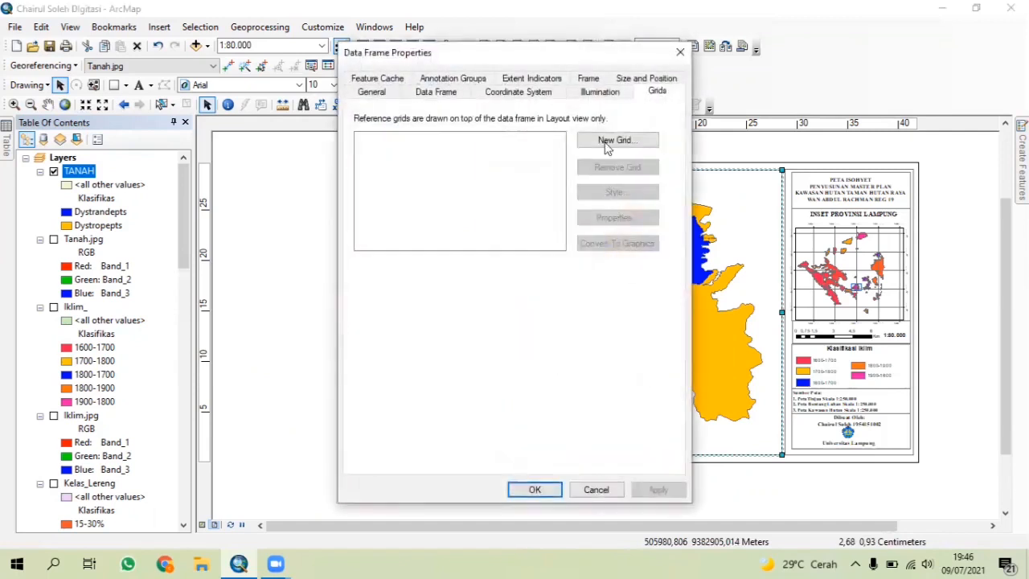
pyautogui.click(611, 141)
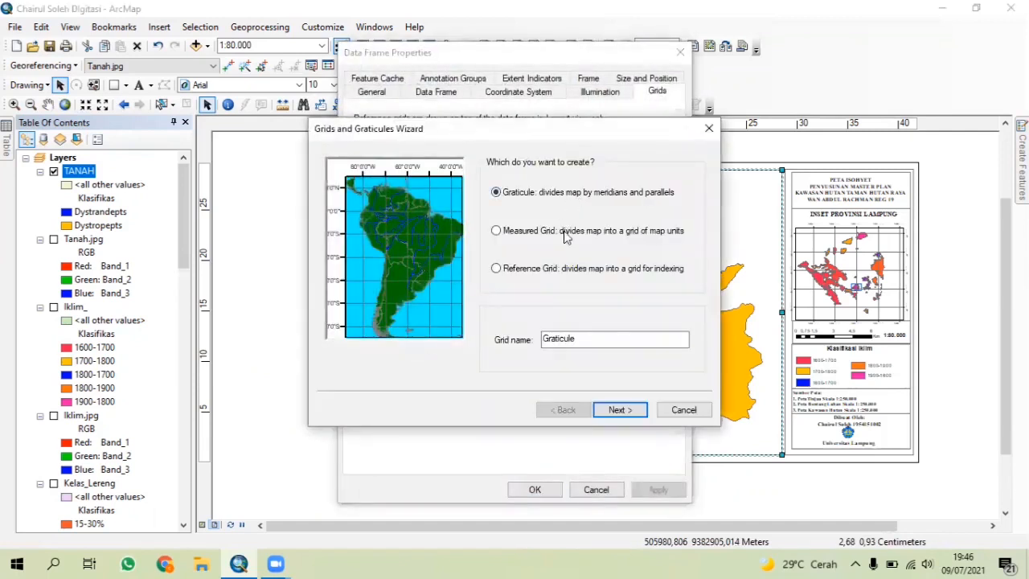
pyautogui.click(565, 234)
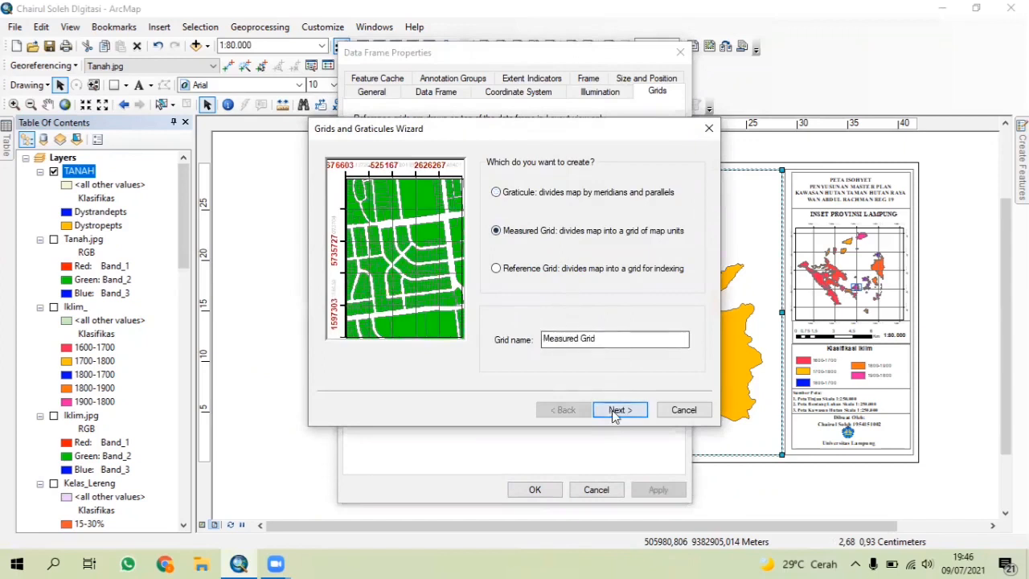
pyautogui.click(618, 410)
pyautogui.click(618, 410)
pyautogui.click(617, 410)
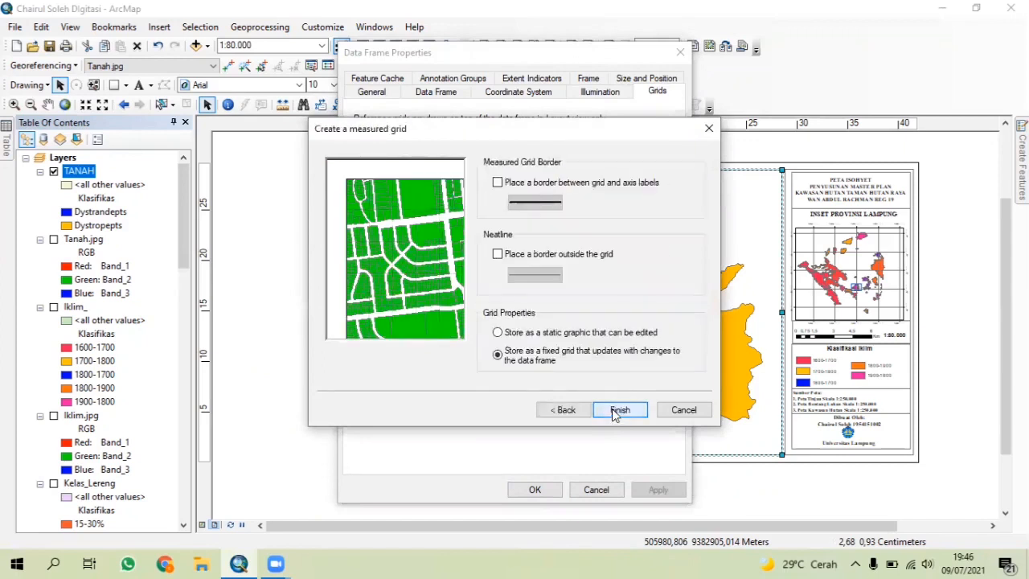
pyautogui.click(617, 410)
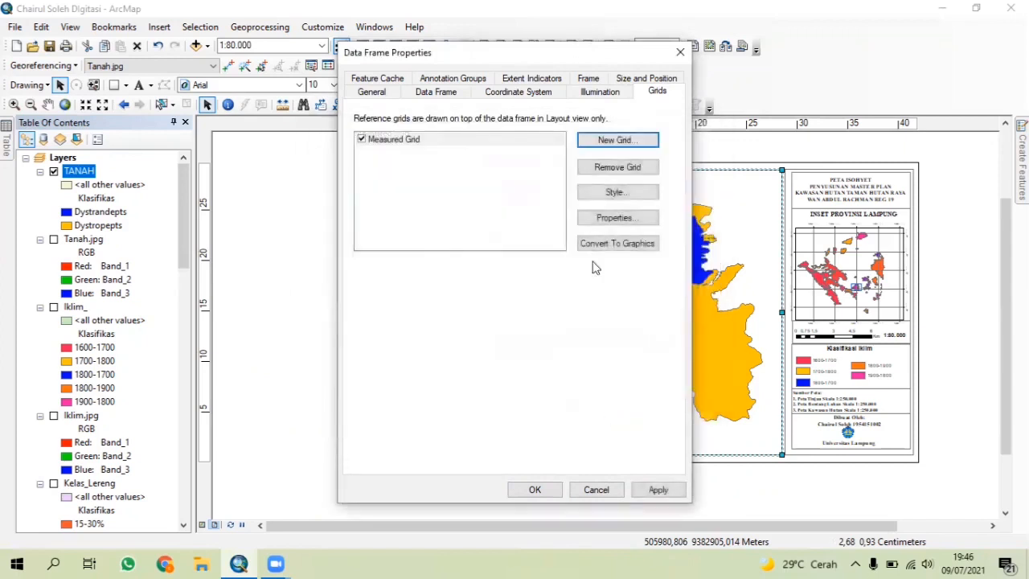
pyautogui.click(535, 489)
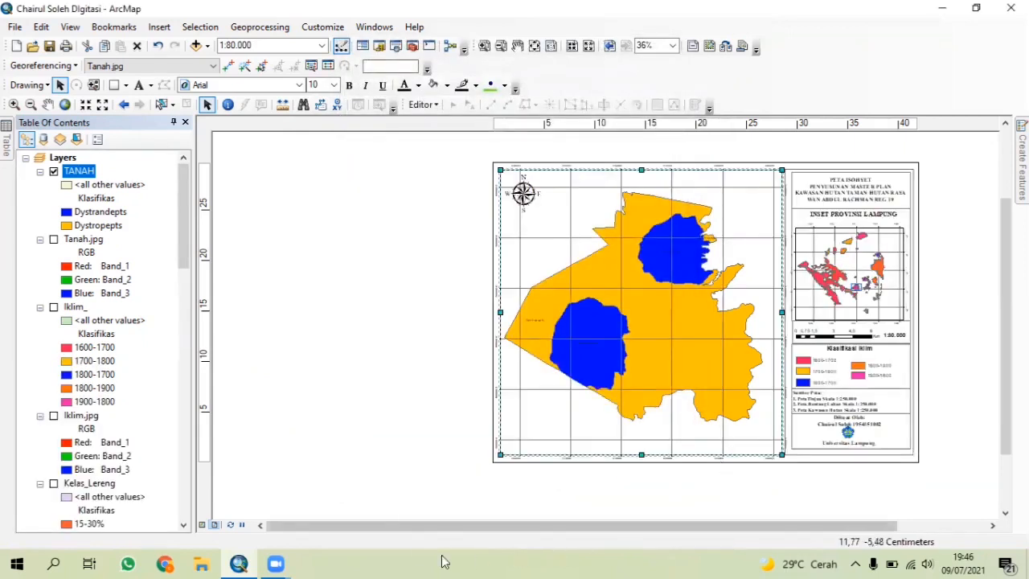
pyautogui.moveTo(462, 527); pyautogui.dragTo(610, 500)
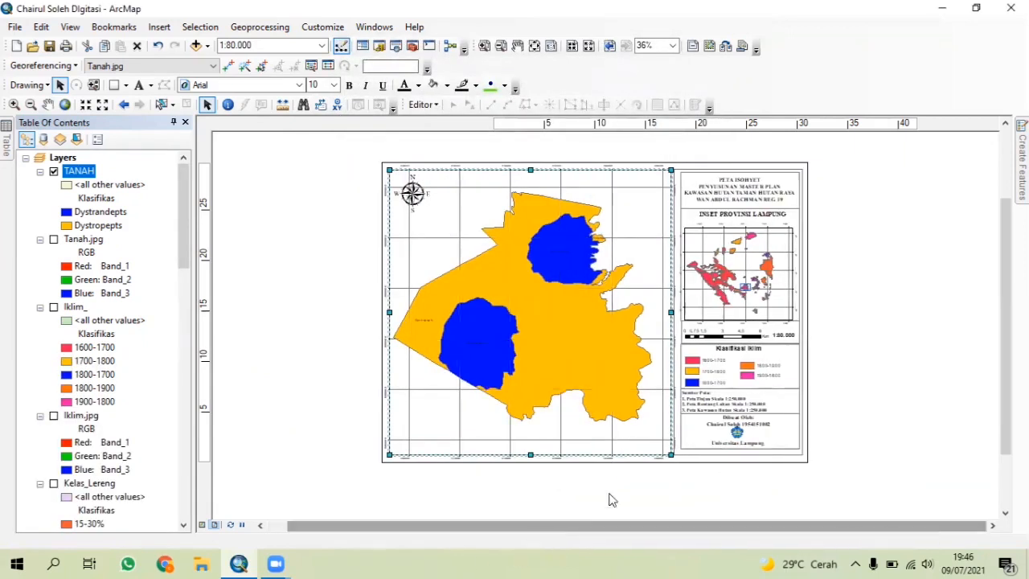
# Step: Change the first line of the map title to PETA TANAH, keeping the remaining title lines
pyautogui.scroll(-4, 785, 390)
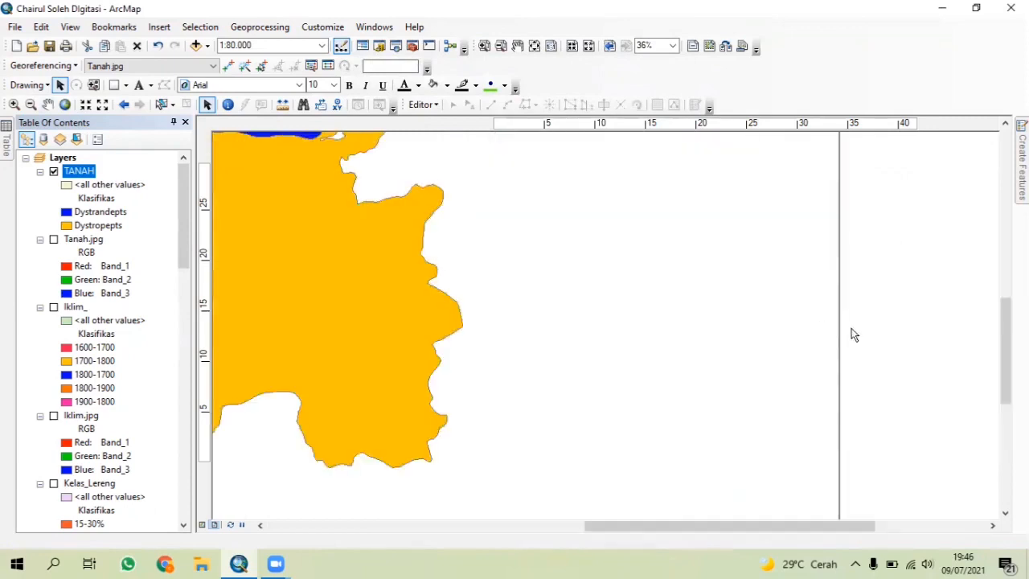
pyautogui.moveTo(1005, 360); pyautogui.dragTo(984, 278)
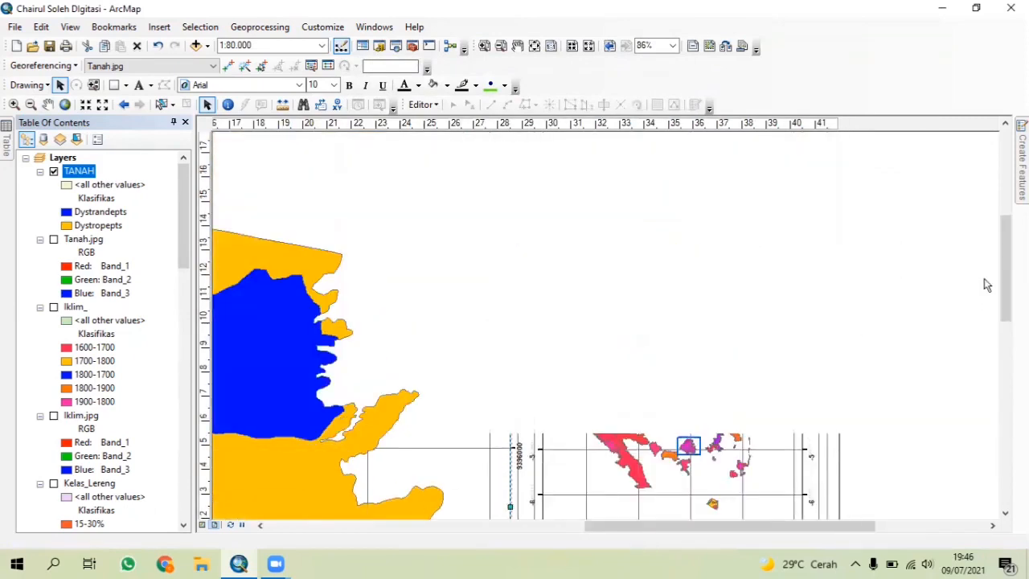
pyautogui.doubleClick(673, 208)
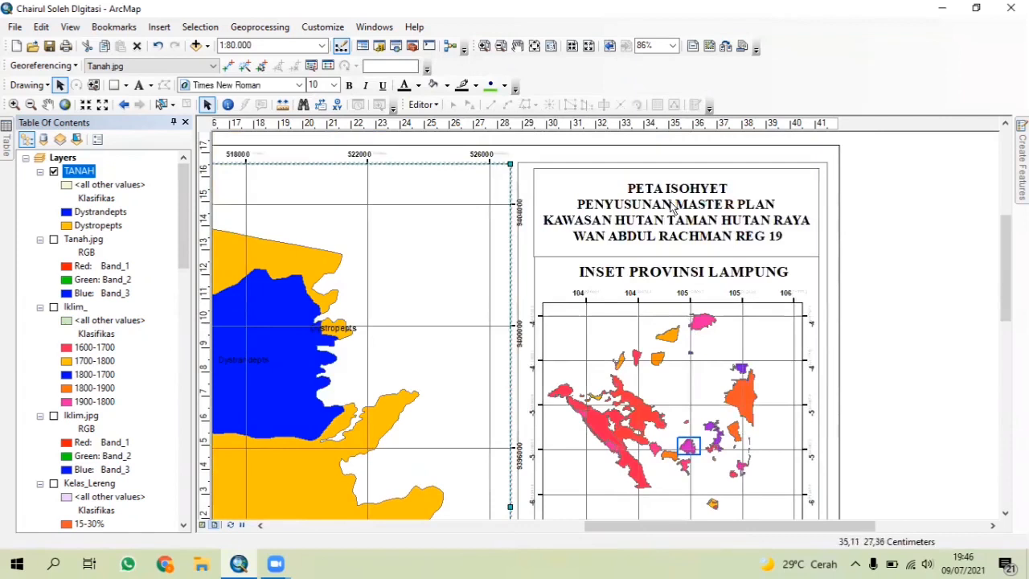
pyautogui.click(447, 196)
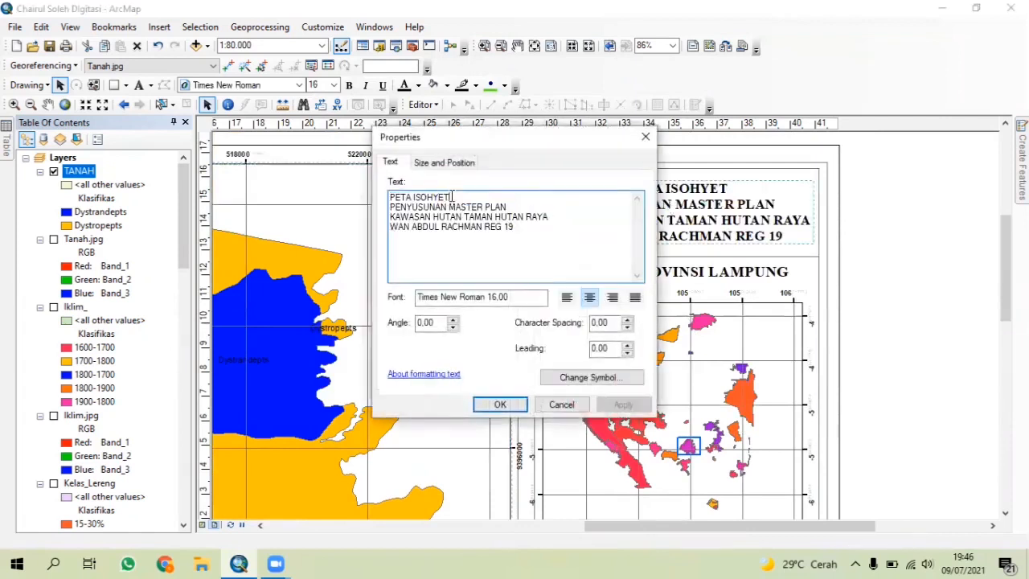
pyautogui.press('BackSpace')
pyautogui.press('BackSpace')
pyautogui.press('BackSpace')
pyautogui.press('BackSpace')
pyautogui.press('BackSpace')
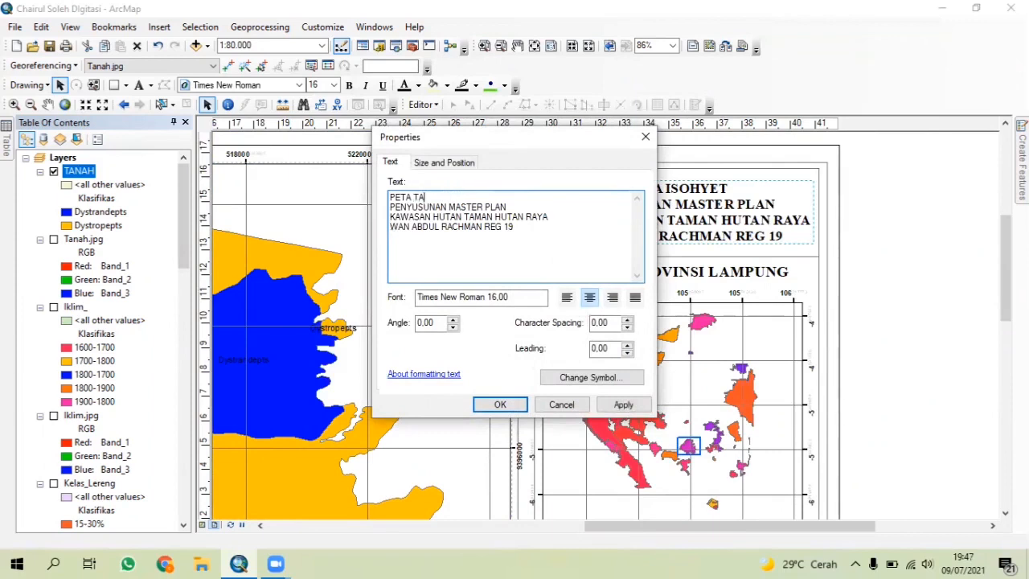
pyautogui.press('Return')
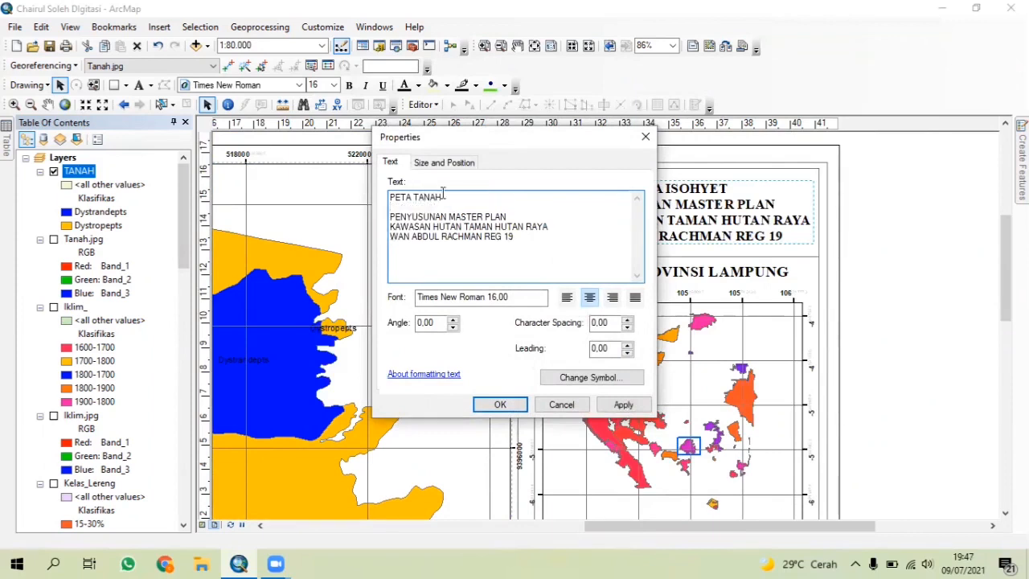
pyautogui.press('BackSpace')
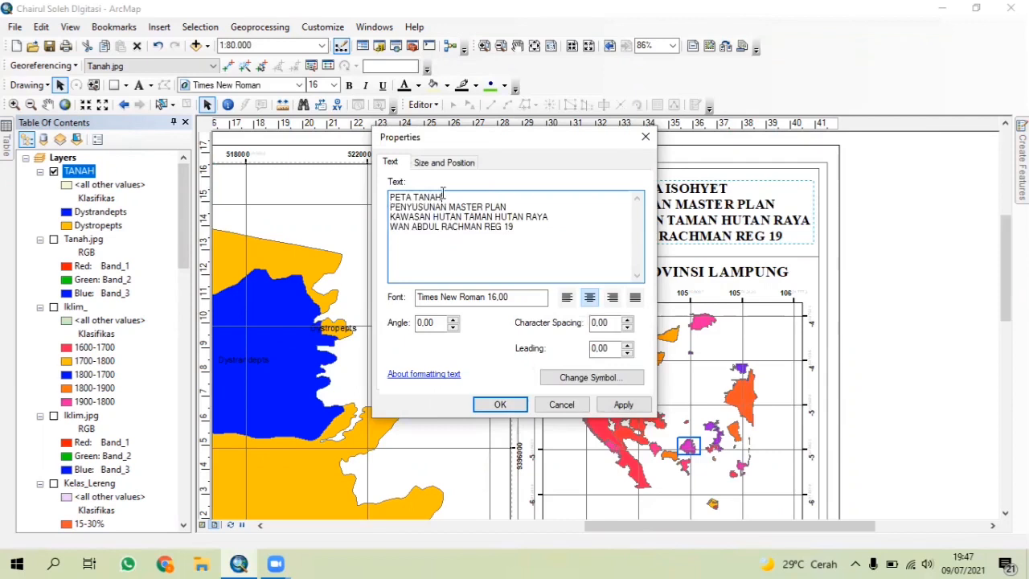
pyautogui.click(500, 403)
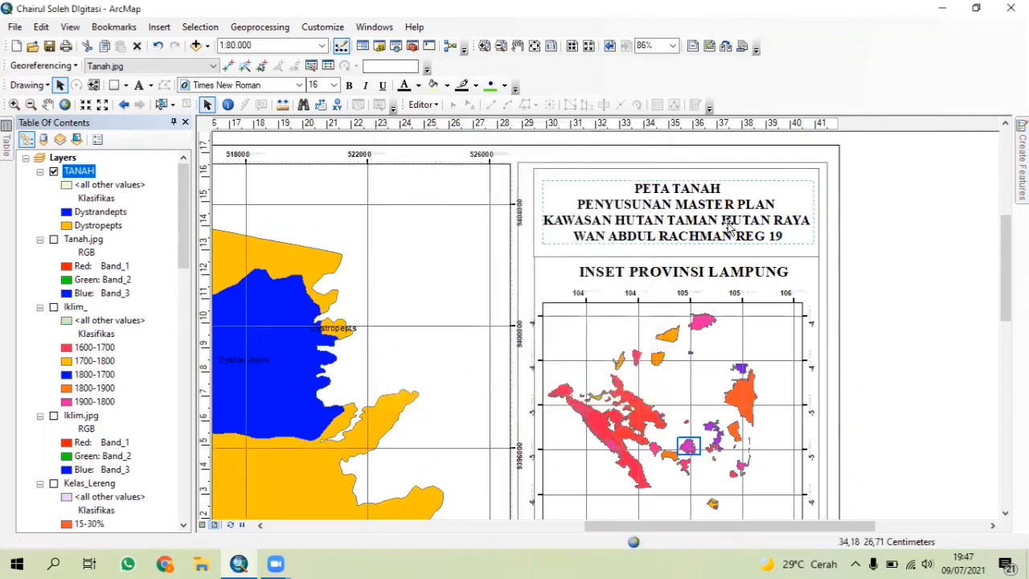
# Step: Adjust the zoom and position of the Lampung inset map in the data view and return to the layout view
pyautogui.click(717, 408)
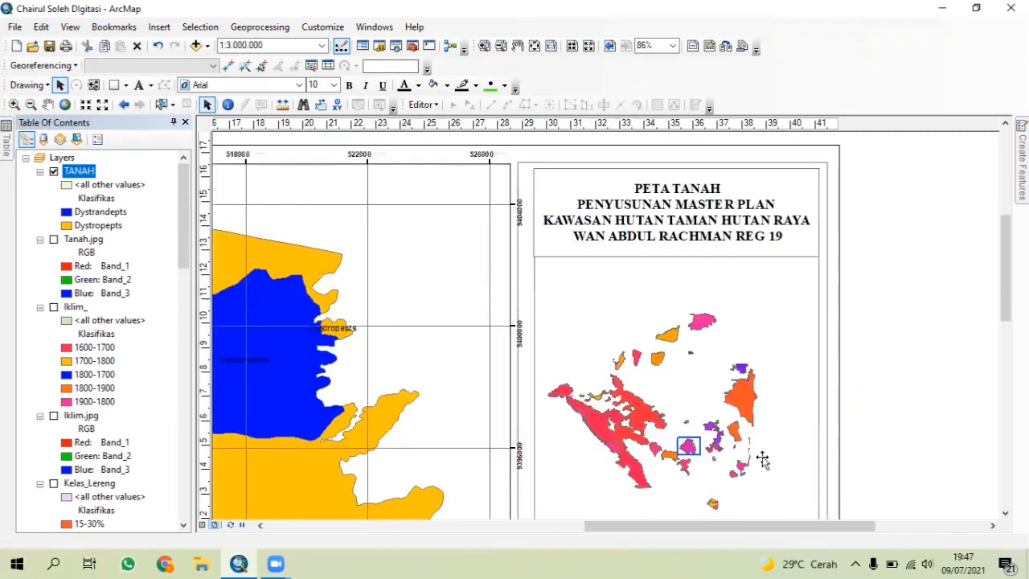
pyautogui.click(204, 524)
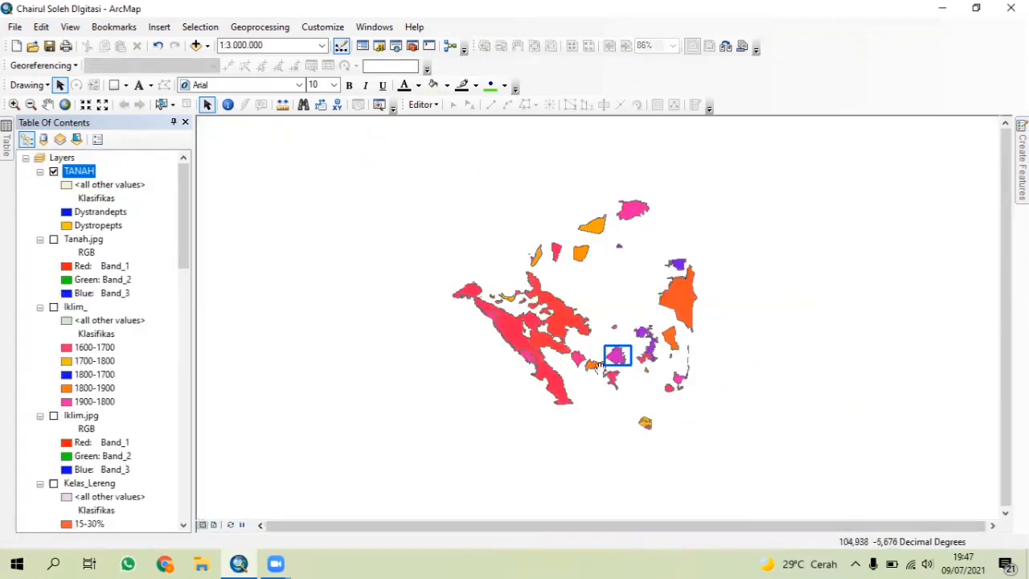
pyautogui.scroll(2, 598, 365)
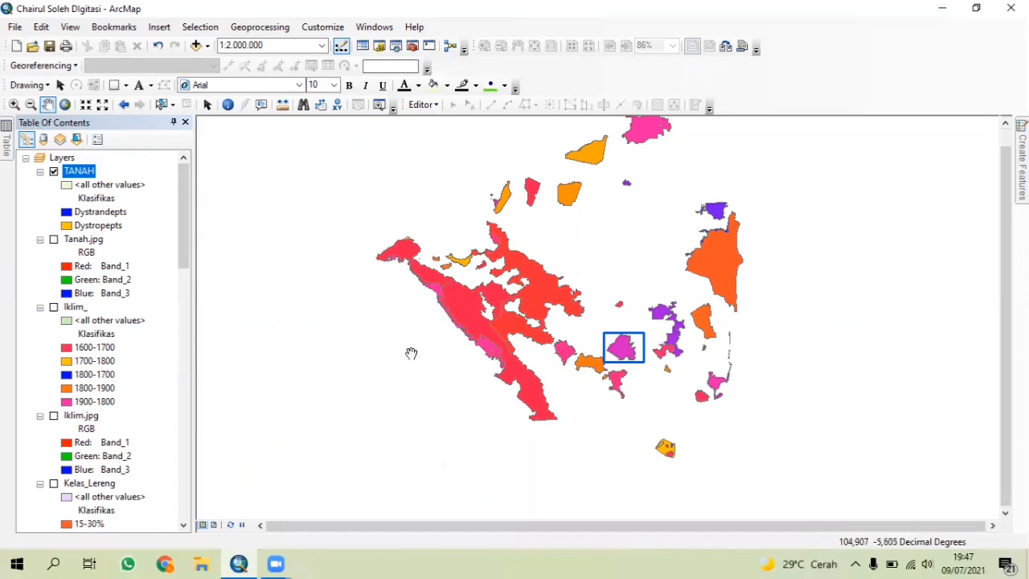
pyautogui.click(213, 525)
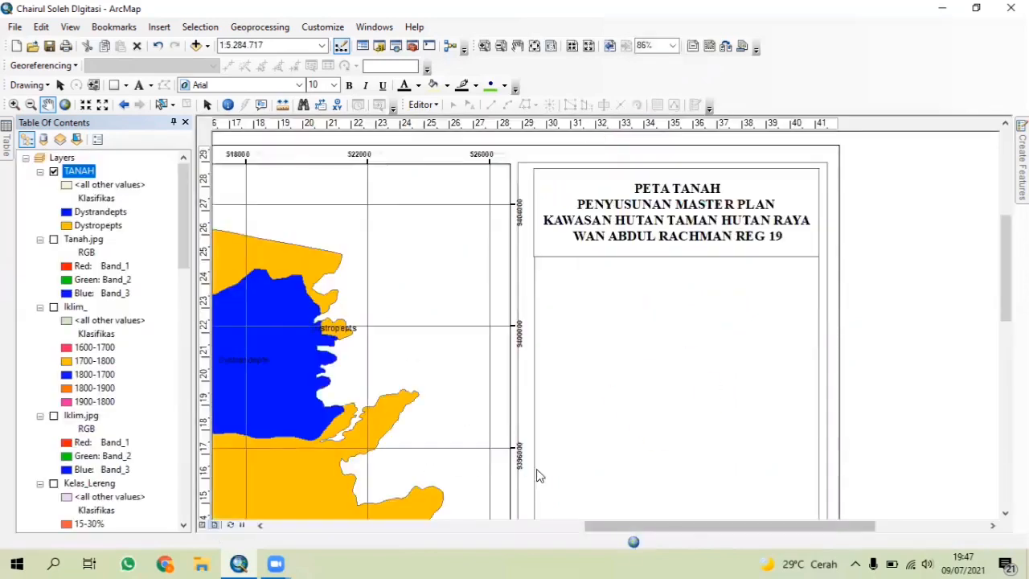
# Step: Delete all five rainfall class entries and the Klasifikasi Iklim heading from the old legend box
pyautogui.moveTo(865, 425); pyautogui.dragTo(877, 241)
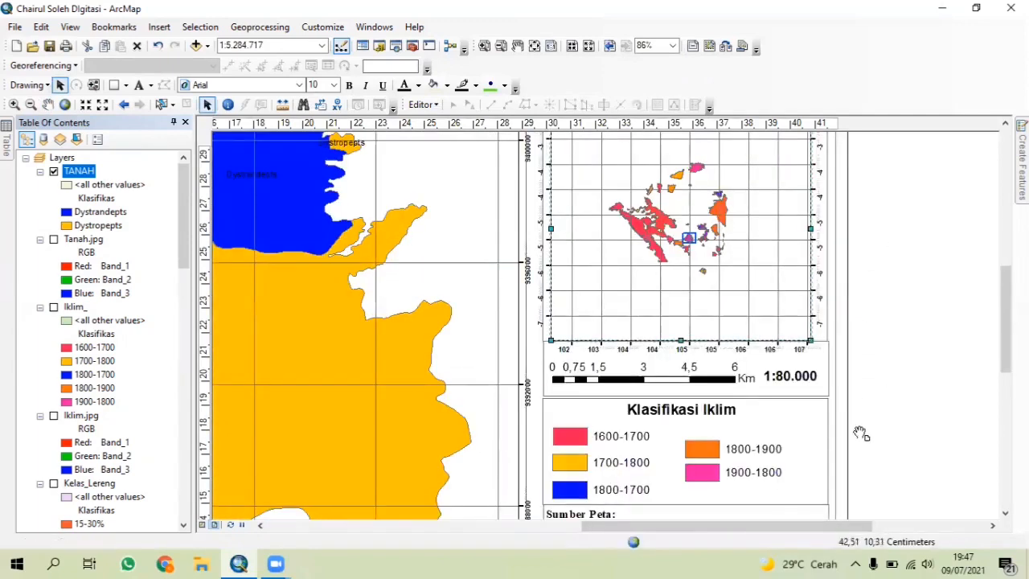
pyautogui.moveTo(844, 360); pyautogui.dragTo(822, 284)
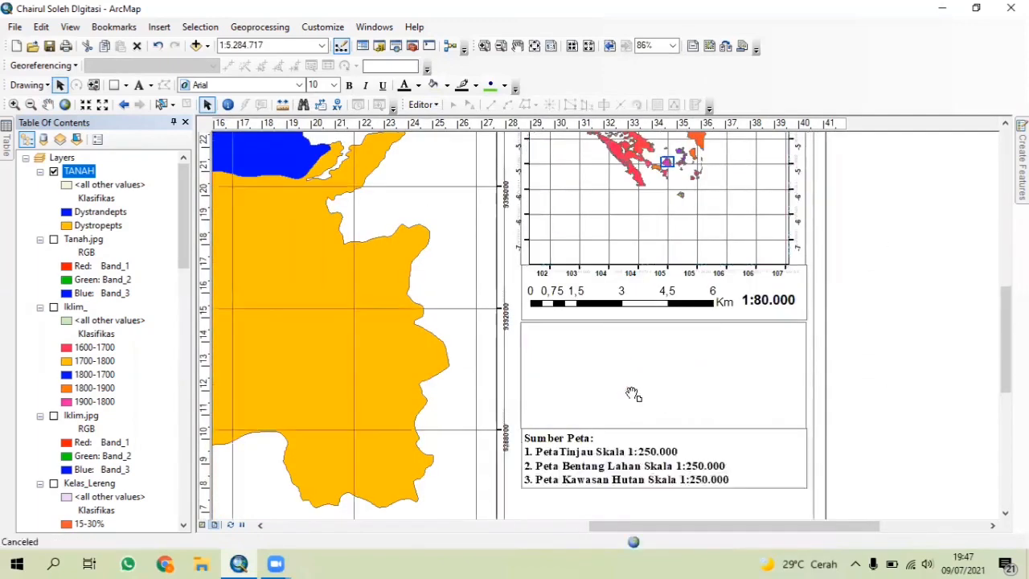
pyautogui.moveTo(634, 394); pyautogui.dragTo(608, 325)
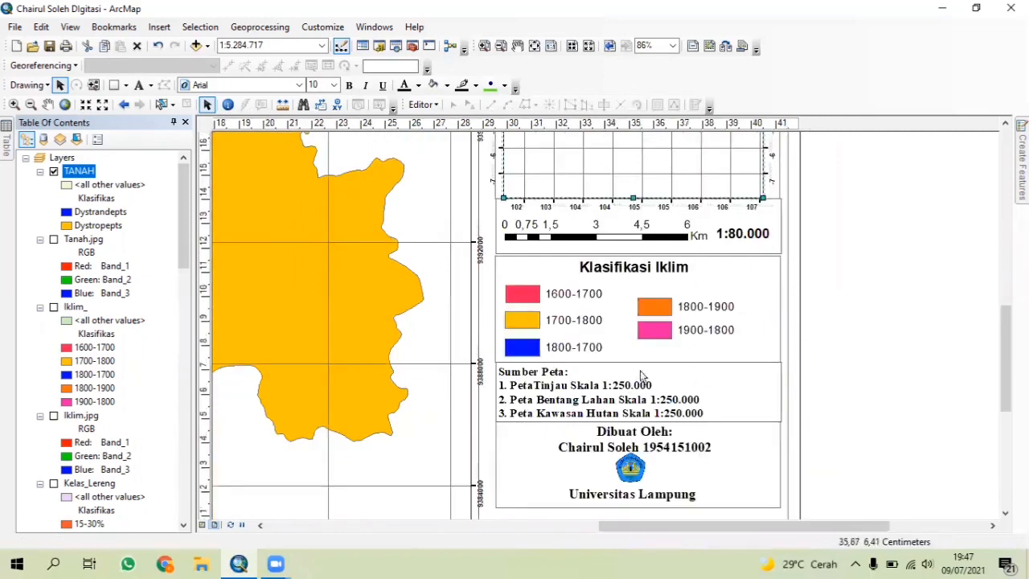
pyautogui.click(61, 85)
pyautogui.click(577, 347)
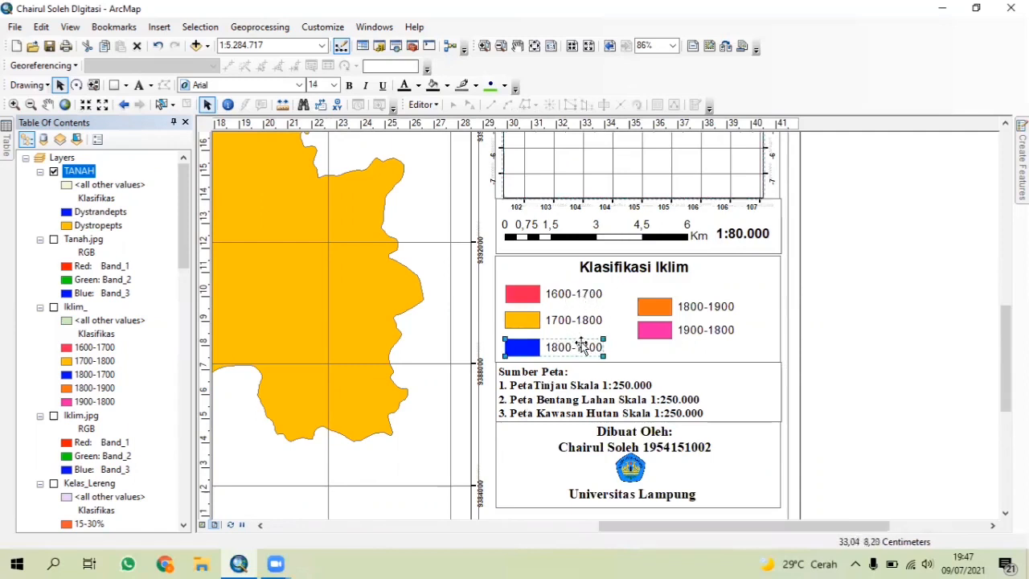
pyautogui.press('Delete')
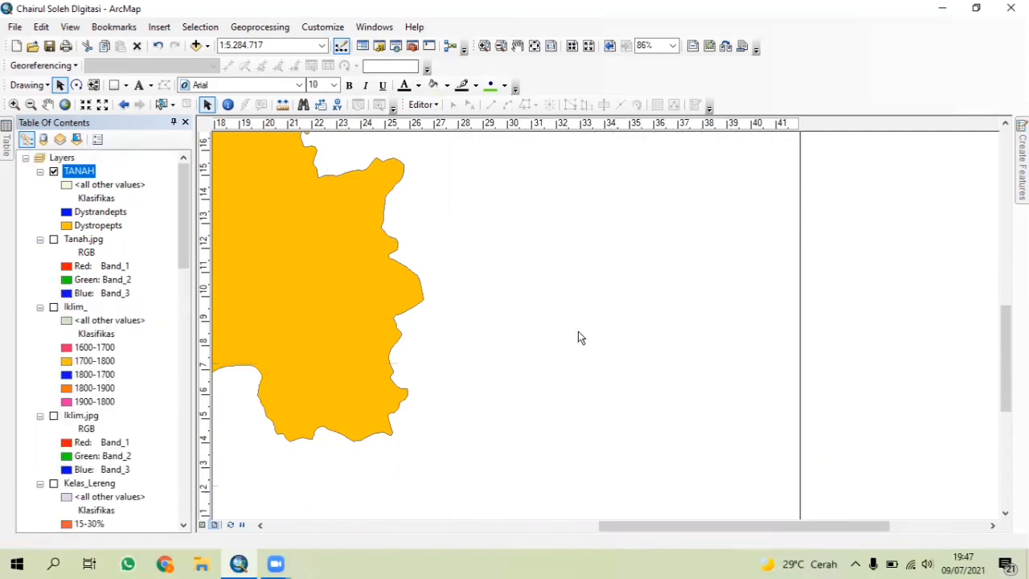
pyautogui.click(573, 321)
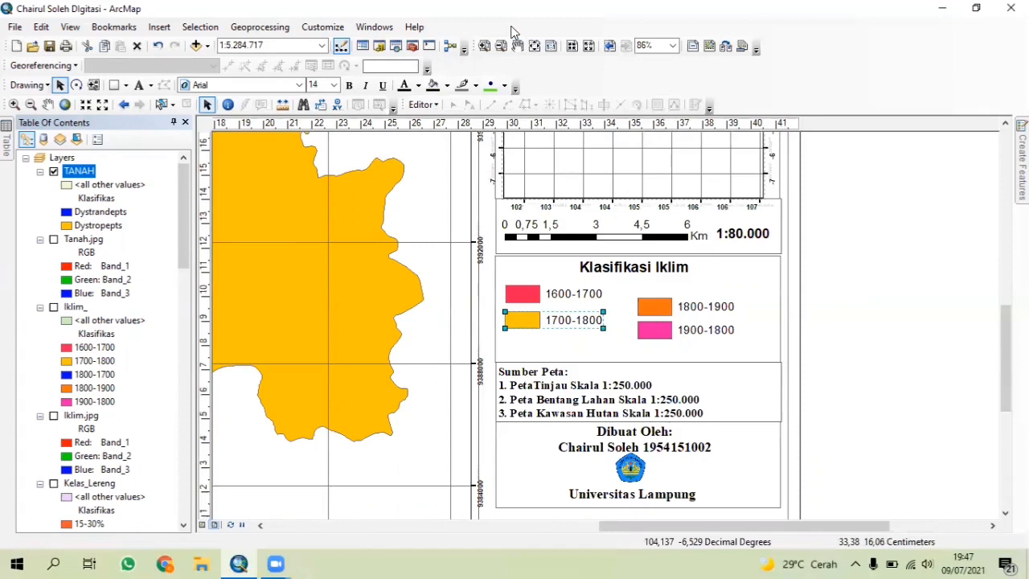
pyautogui.click(553, 297)
pyautogui.press('Delete')
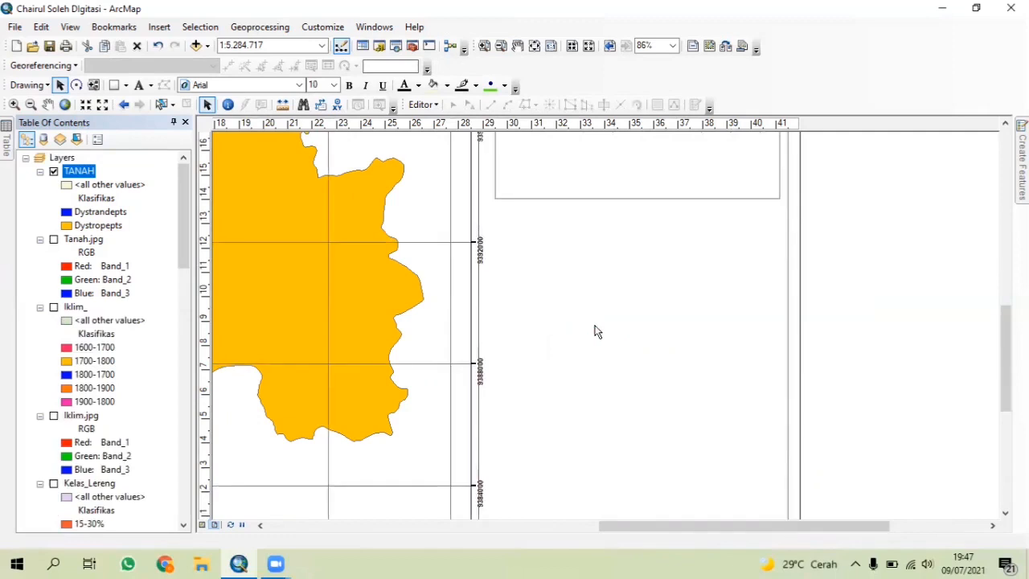
pyautogui.click(641, 322)
pyautogui.press('Delete')
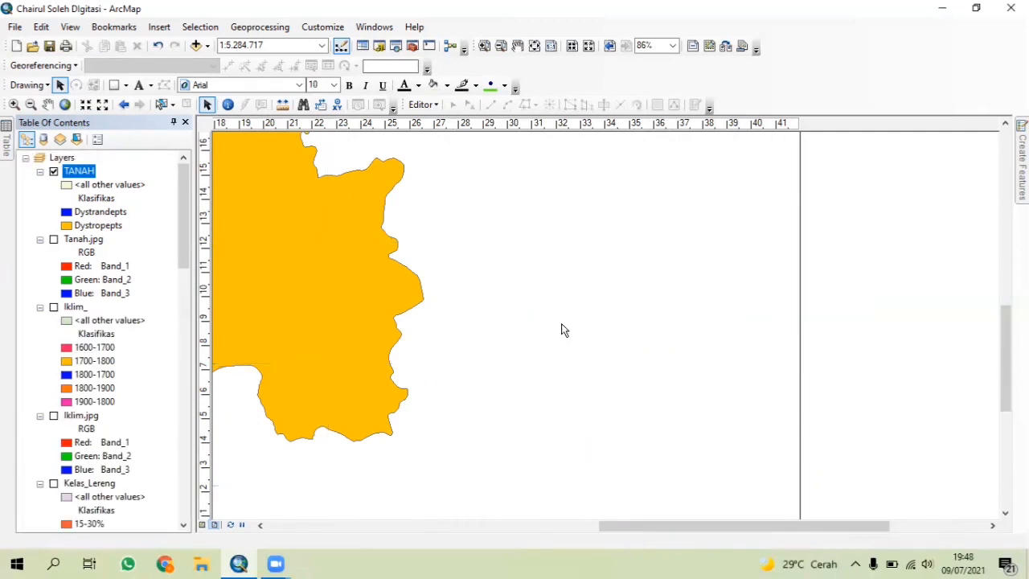
pyautogui.click(562, 326)
pyautogui.press('Delete')
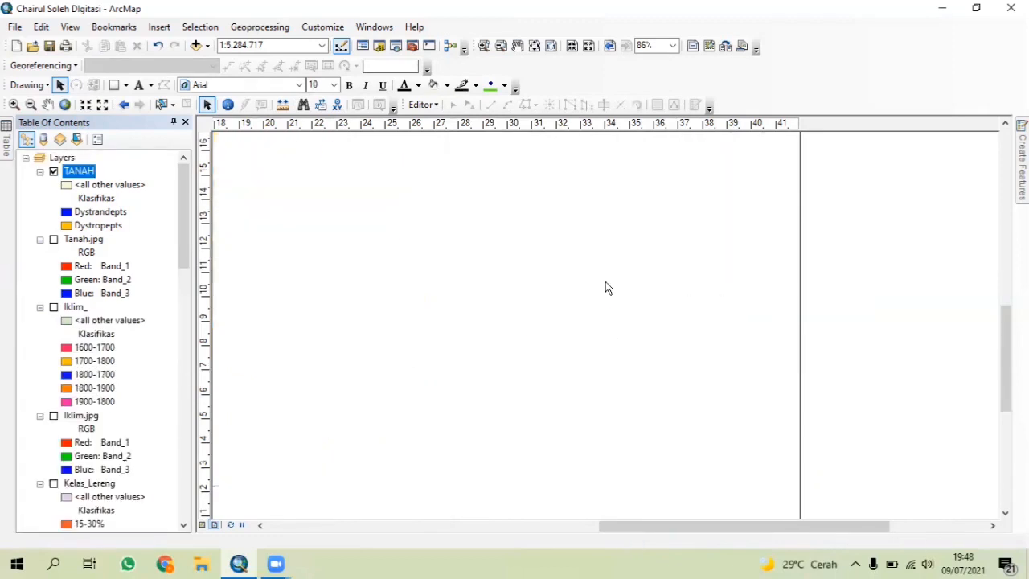
pyautogui.click(608, 276)
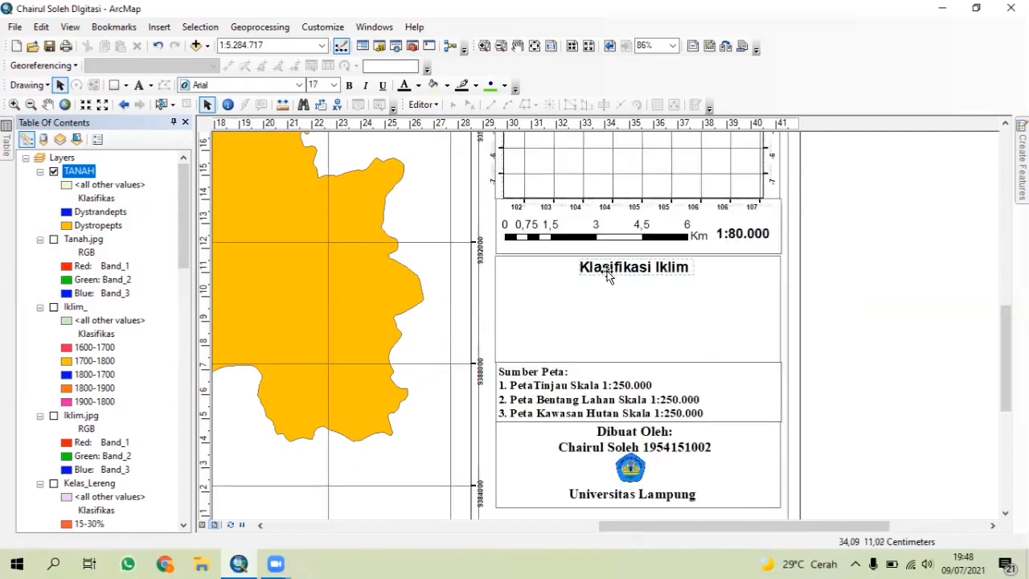
pyautogui.press('Delete')
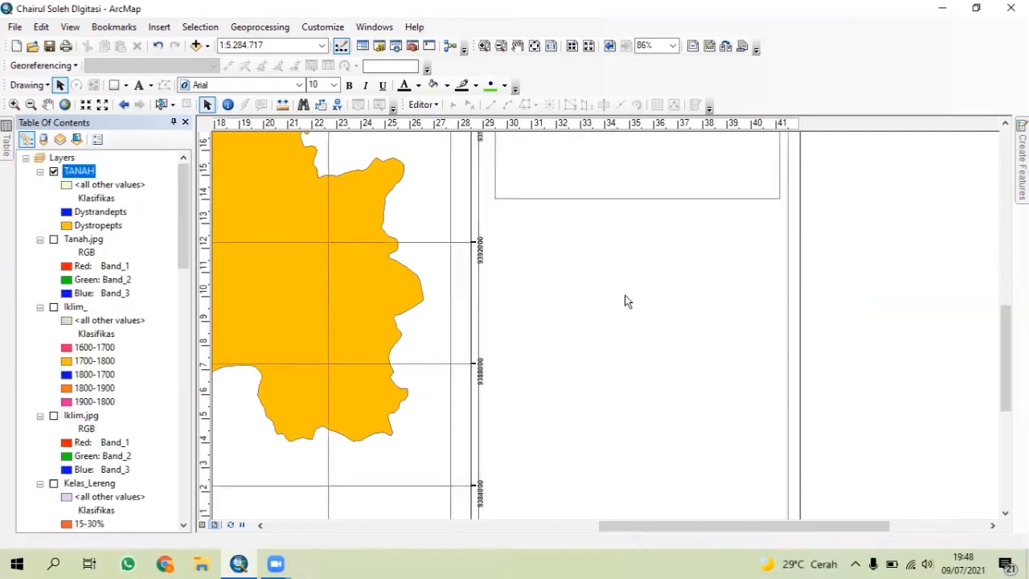
pyautogui.scroll(-2, 624, 302)
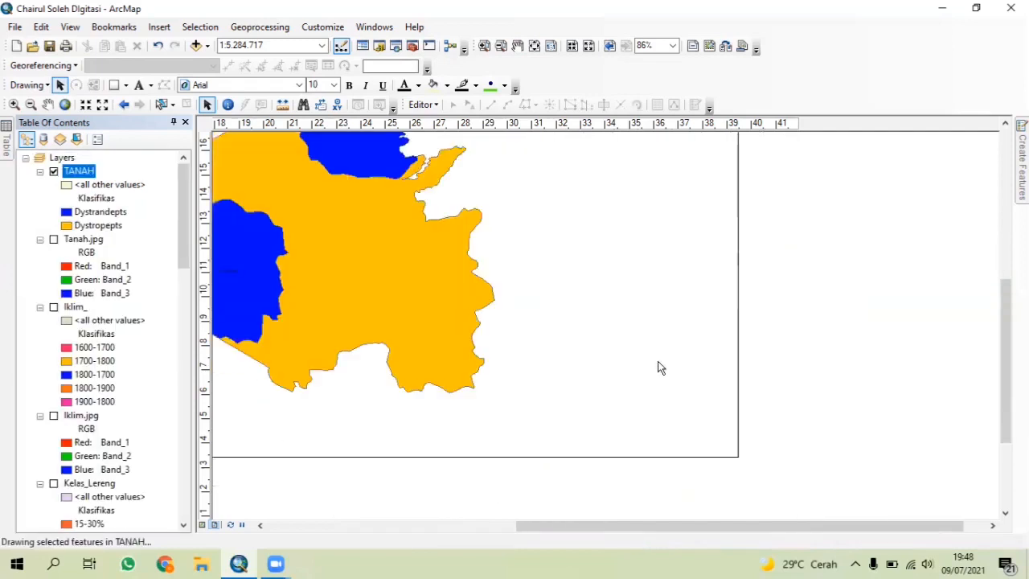
pyautogui.moveTo(792, 329); pyautogui.dragTo(800, 473)
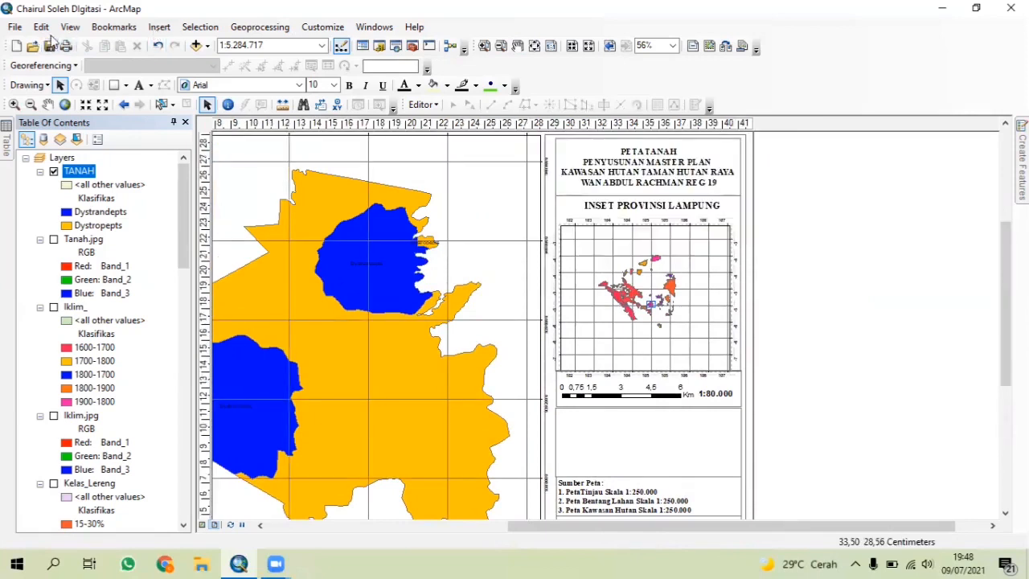
pyautogui.click(159, 26)
pyautogui.click(182, 134)
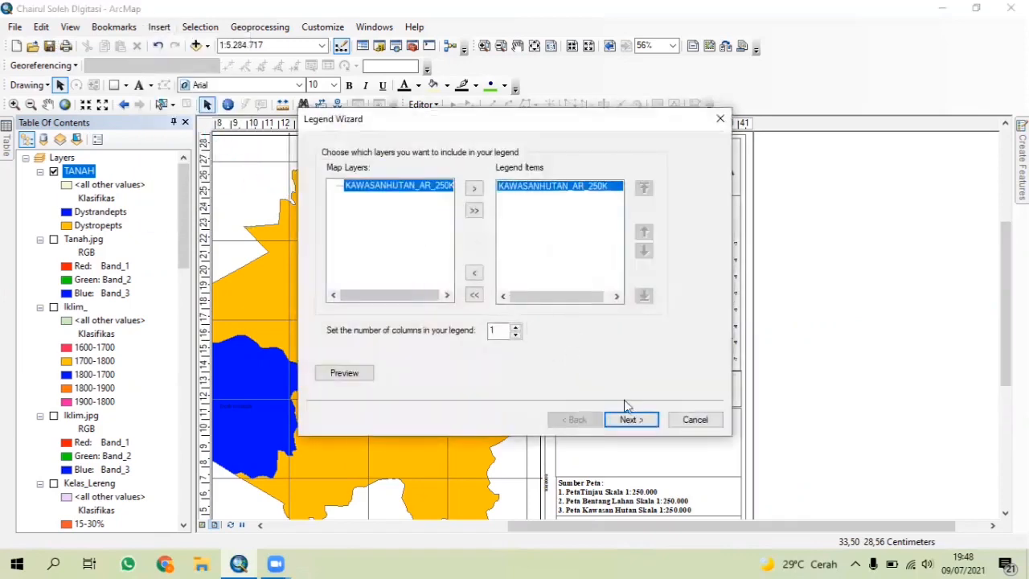
pyautogui.click(720, 118)
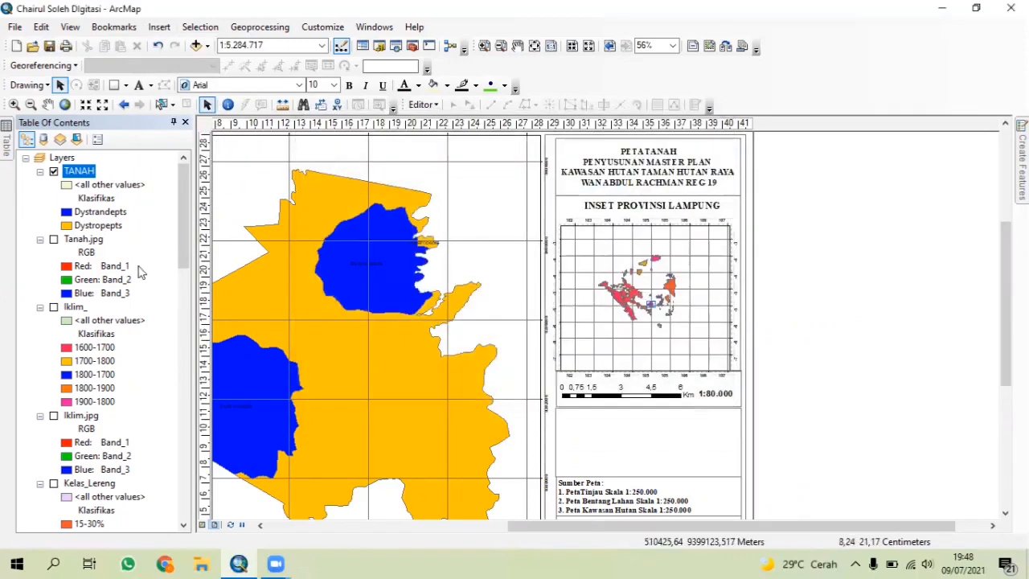
# Step: Insert a legend for the TANAH layer titled Legenda, keeping the wizard's other settings at their defaults
pyautogui.click(159, 26)
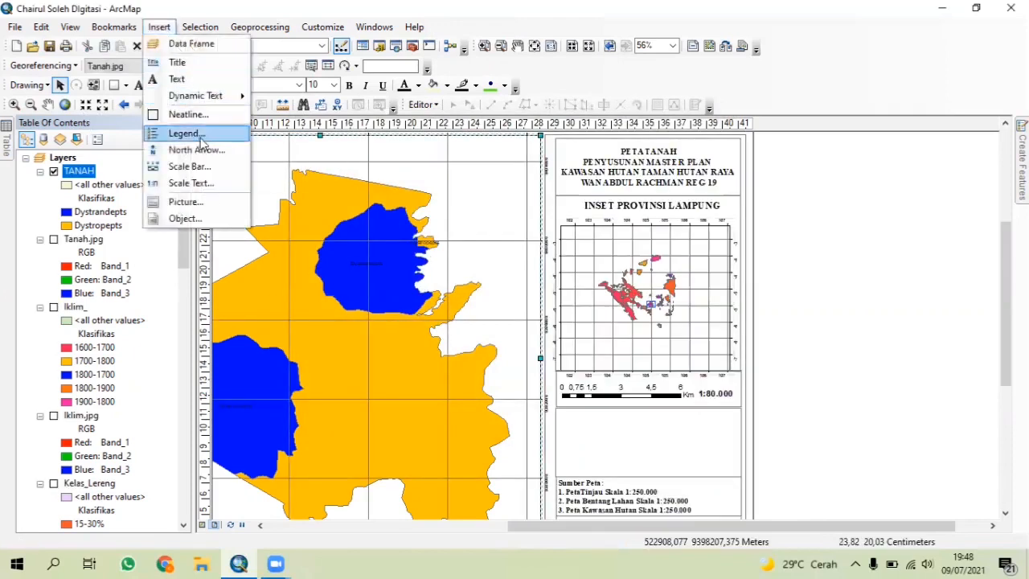
pyautogui.click(187, 133)
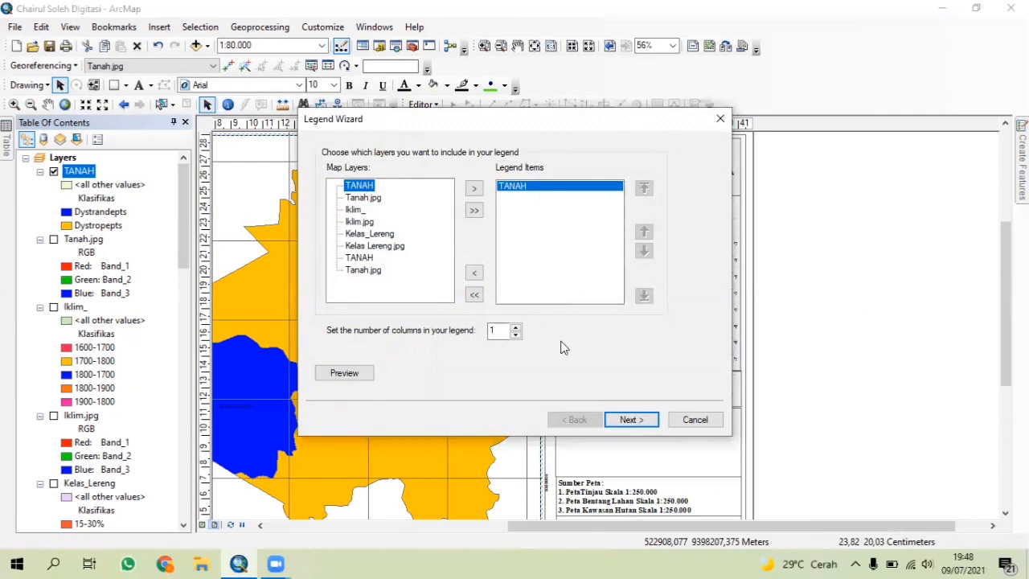
pyautogui.click(632, 426)
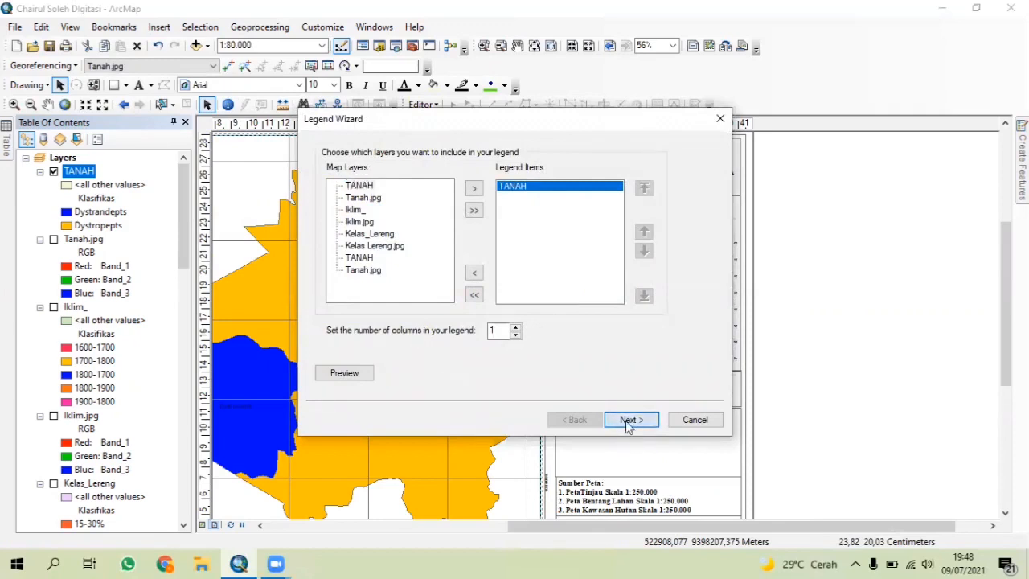
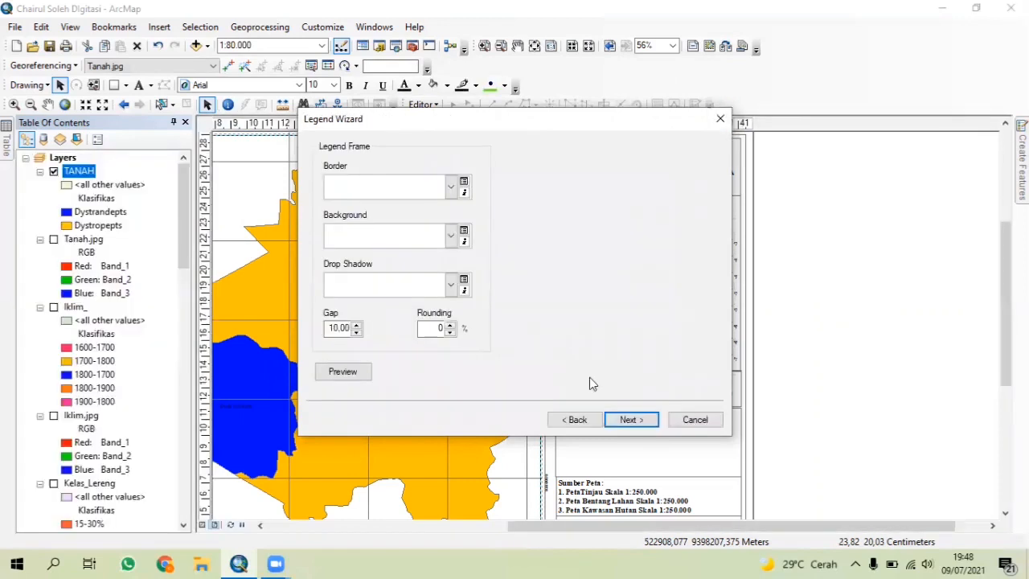
pyautogui.click(576, 419)
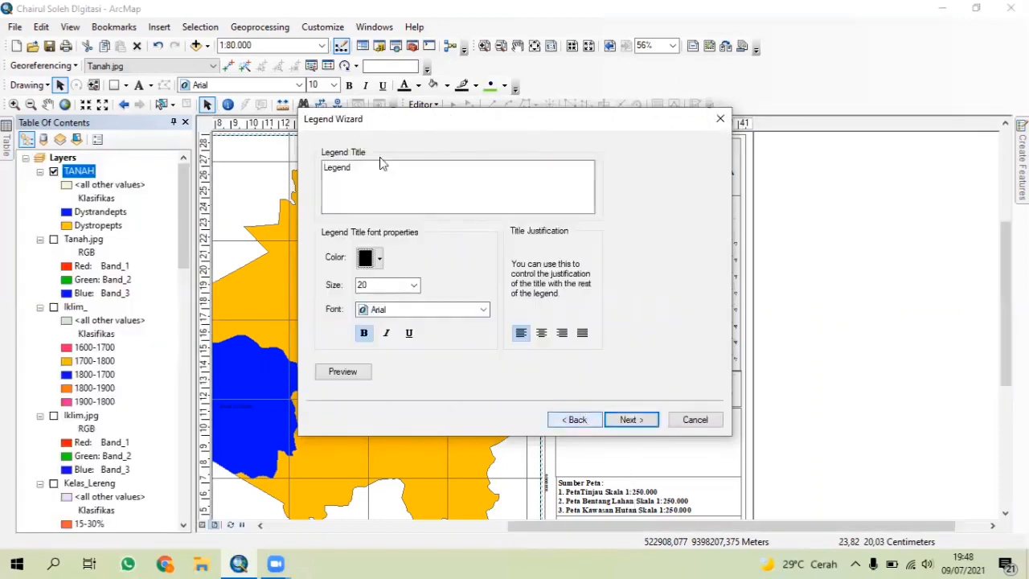
pyautogui.click(367, 173)
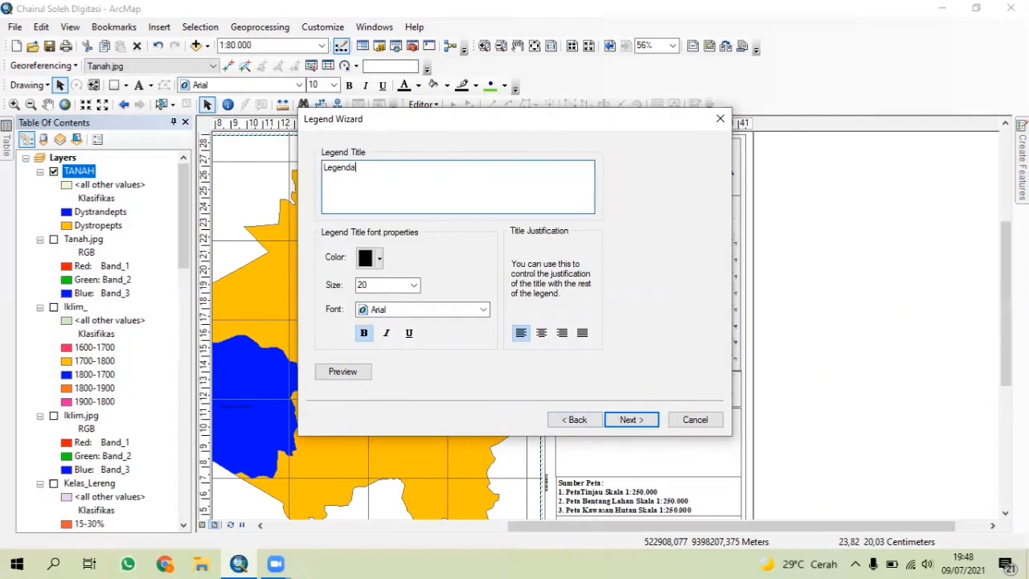
pyautogui.click(631, 431)
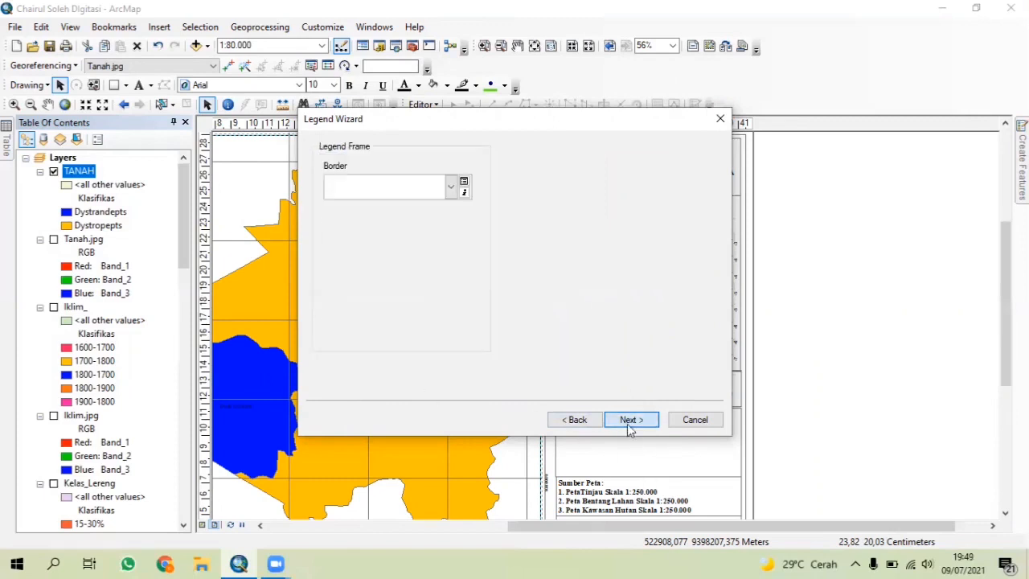
pyautogui.click(631, 421)
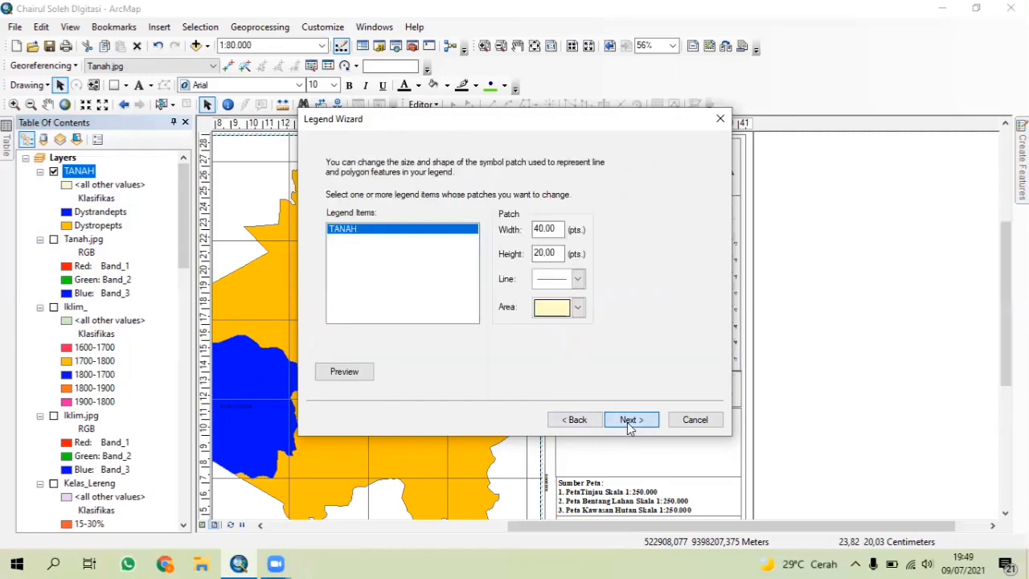
pyautogui.click(627, 421)
pyautogui.click(628, 421)
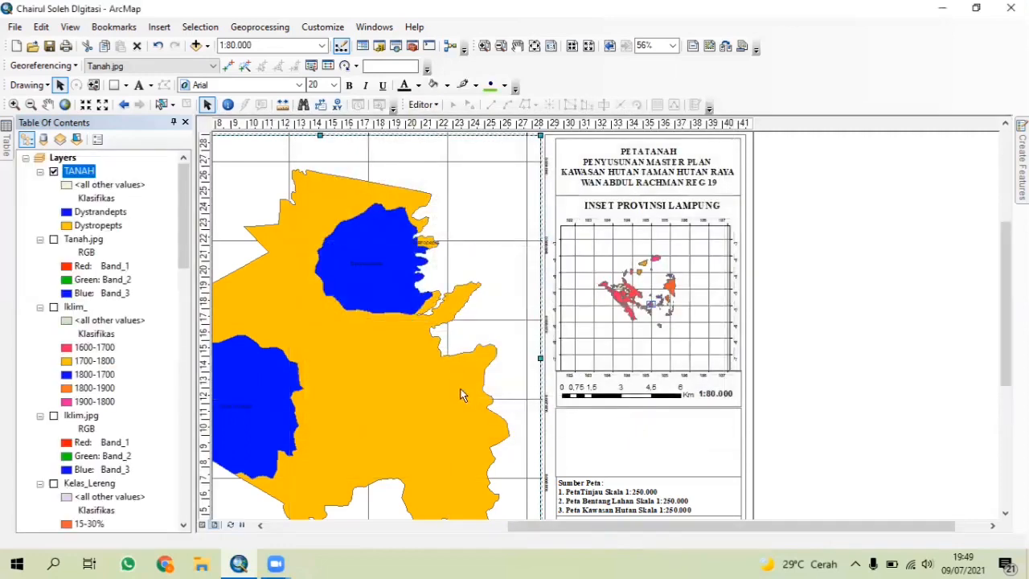
# Step: Move the new legend over the empty legend box above Sumber Peta and convert it to graphics
pyautogui.moveTo(537, 365); pyautogui.dragTo(626, 452)
pyautogui.rightClick(617, 452)
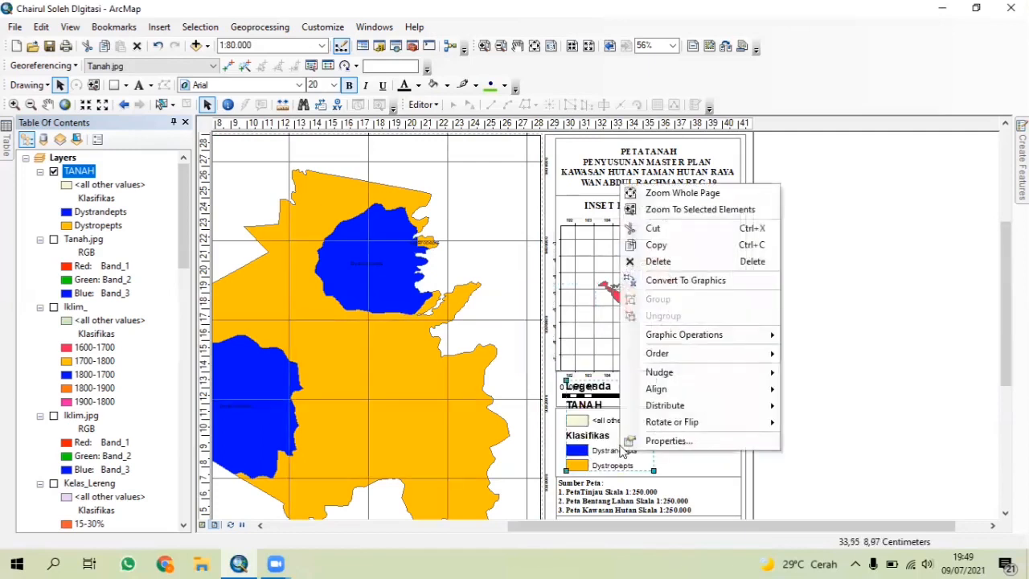
pyautogui.click(702, 281)
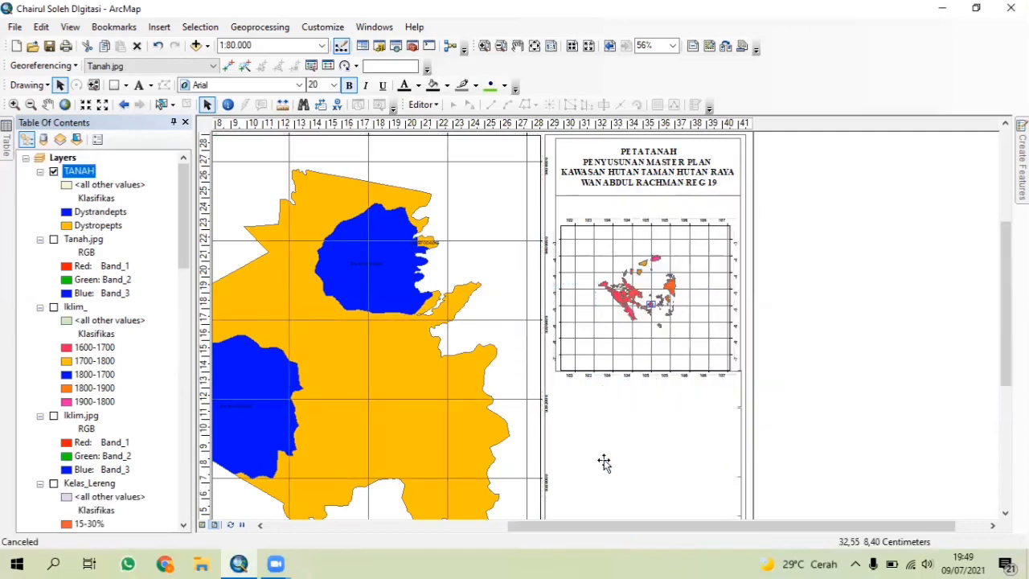
# Step: Move the converted legend off the page into the blank area beside the layout
pyautogui.click(807, 384)
pyautogui.scroll(3, 544, 407)
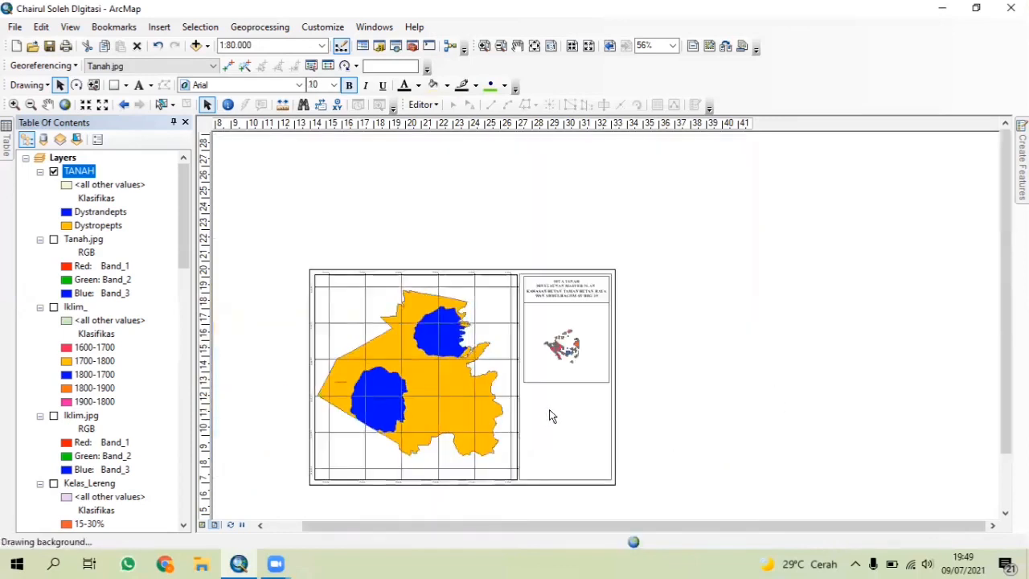
pyautogui.doubleClick(545, 422)
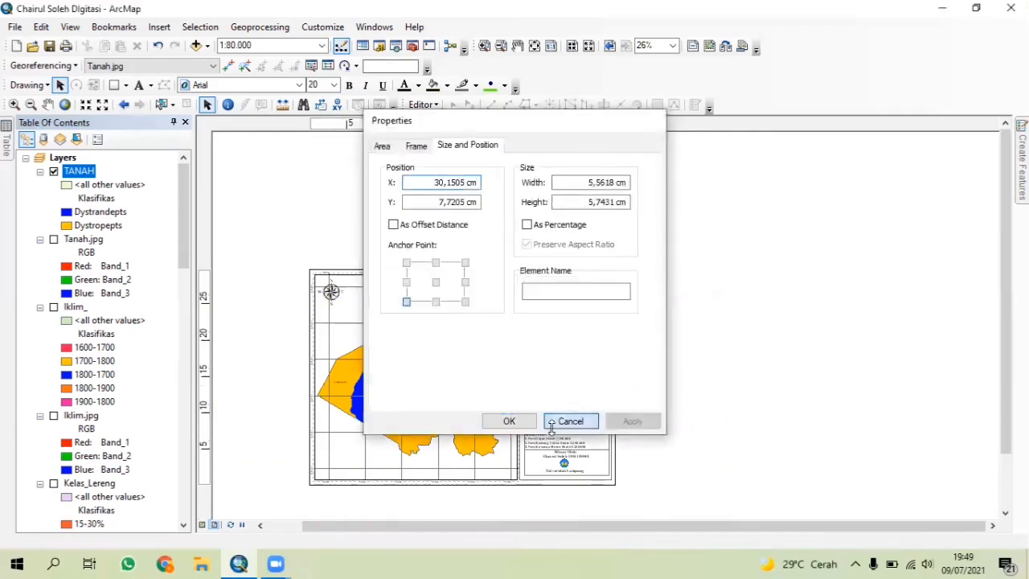
pyautogui.click(565, 420)
pyautogui.moveTo(659, 422); pyautogui.dragTo(662, 424)
pyautogui.scroll(4, 661, 424)
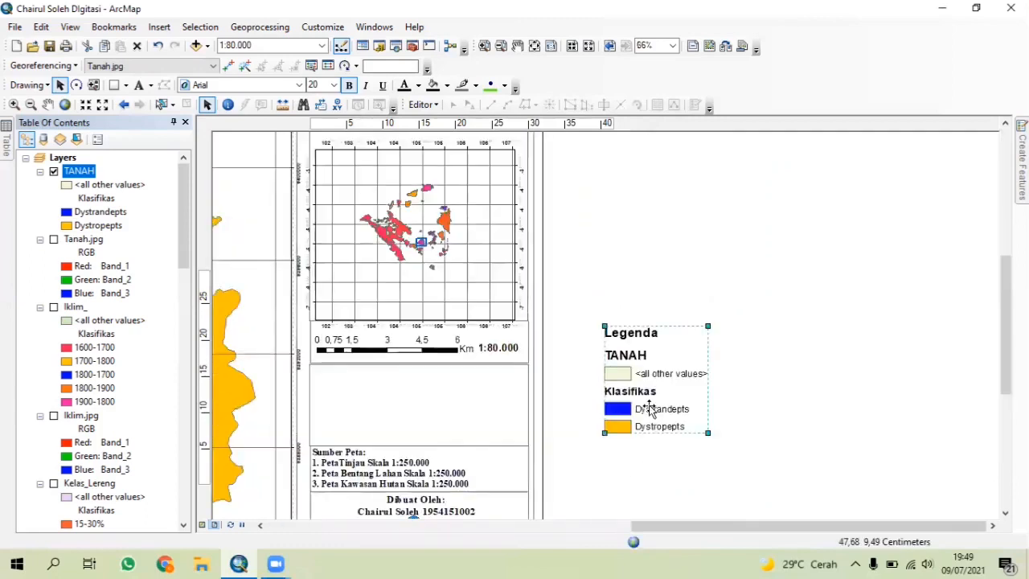
# Step: Ungroup the legend graphics repeatedly until every colour patch and text label is a separate element
pyautogui.rightClick(651, 410)
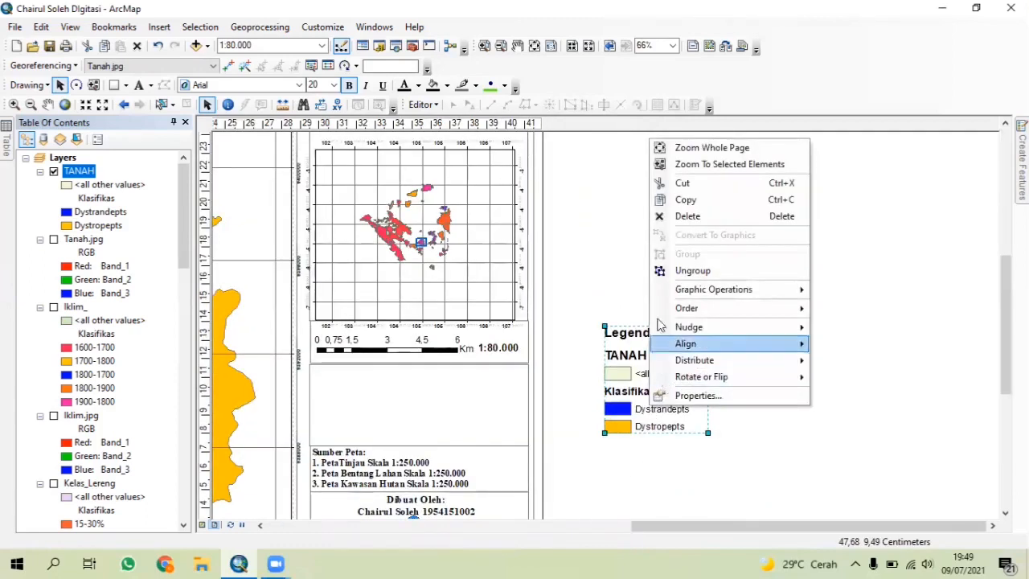
pyautogui.click(667, 271)
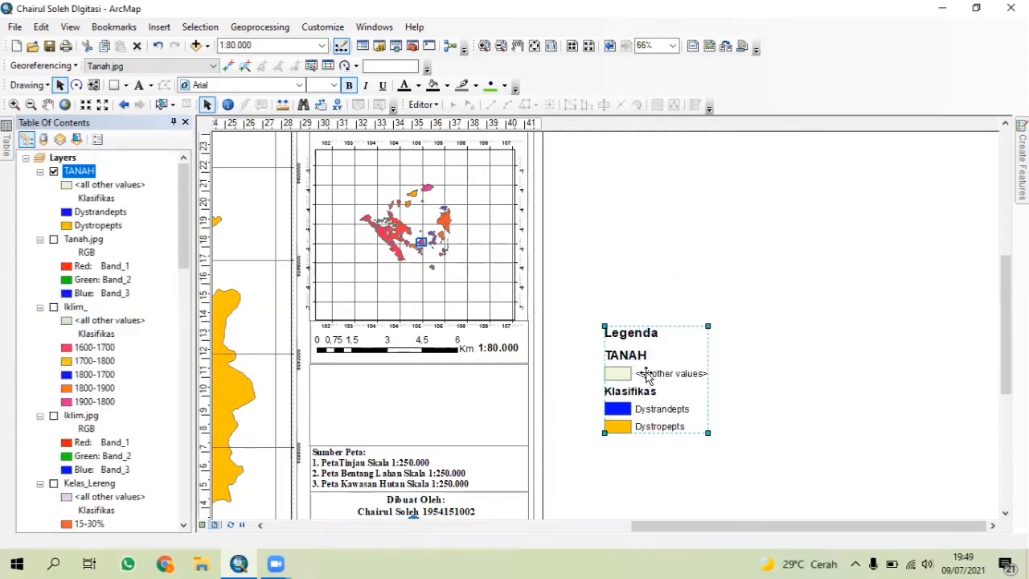
pyautogui.rightClick(643, 369)
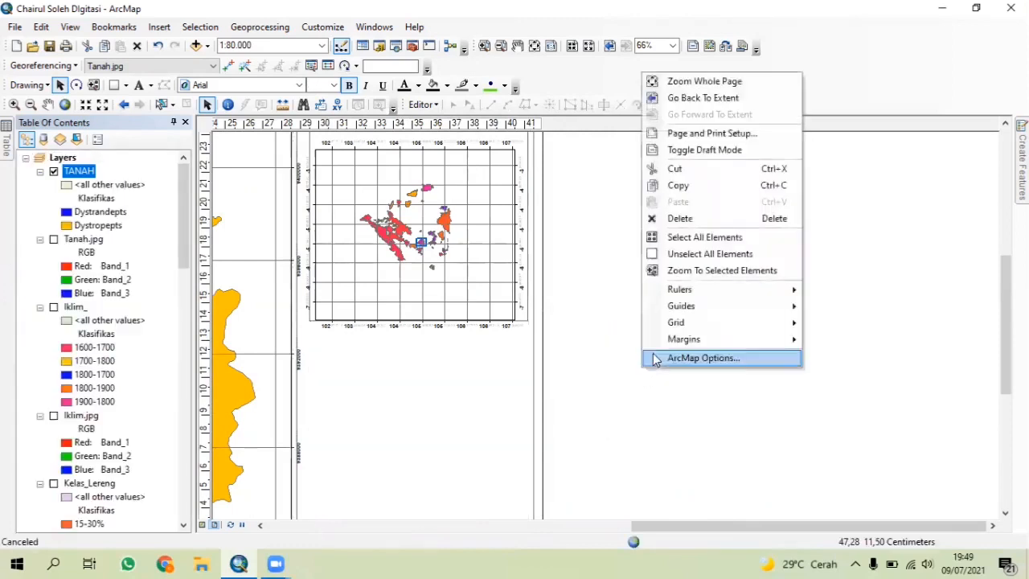
pyautogui.click(646, 440)
pyautogui.scroll(3, 649, 439)
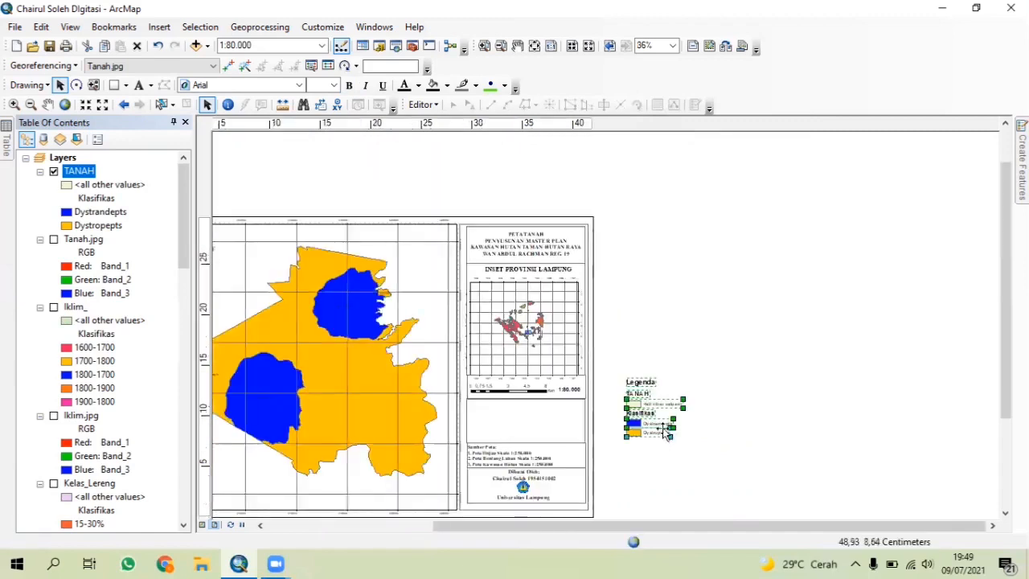
pyautogui.rightClick(655, 416)
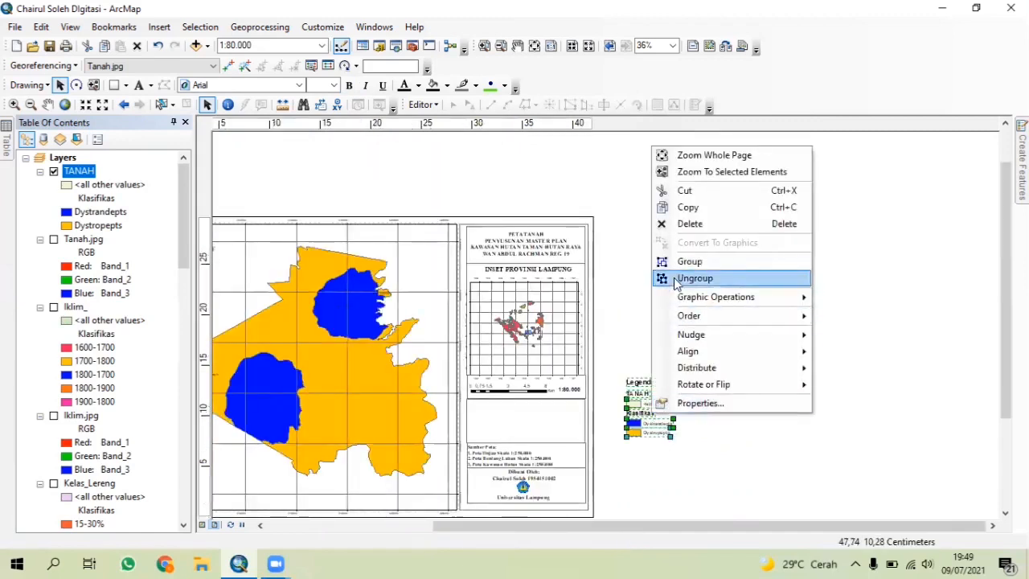
pyautogui.click(675, 278)
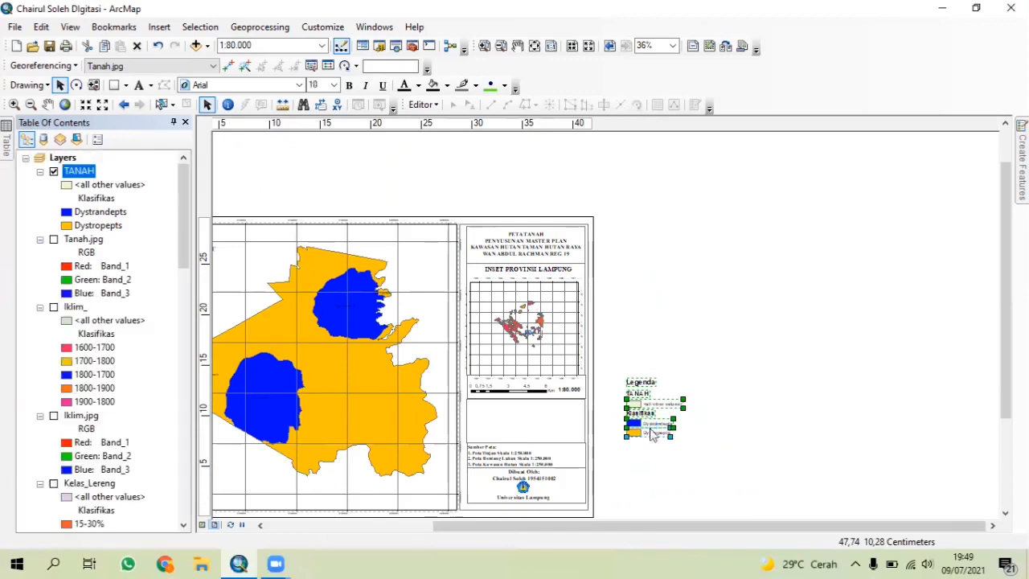
# Step: Delete the <all other values> patch and label and the TANAH heading from the ungrouped legend
pyautogui.scroll(-3, 650, 409)
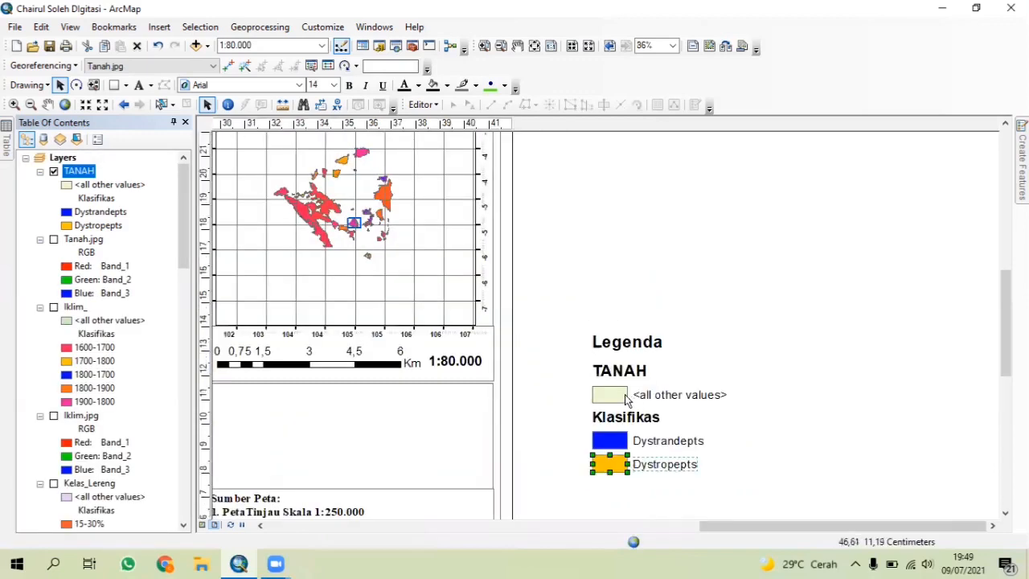
pyautogui.click(624, 395)
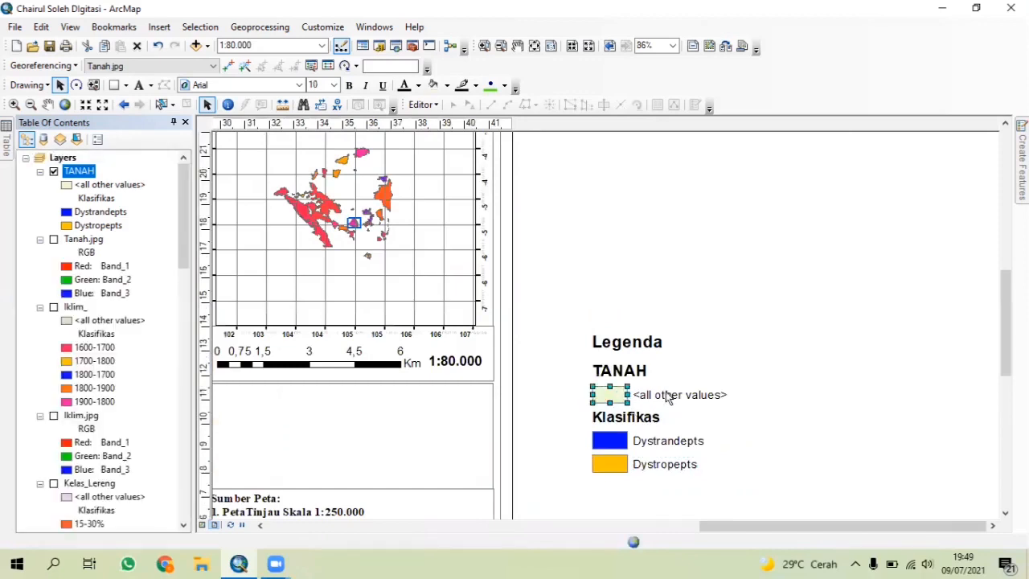
pyautogui.press('Delete')
pyautogui.click(664, 397)
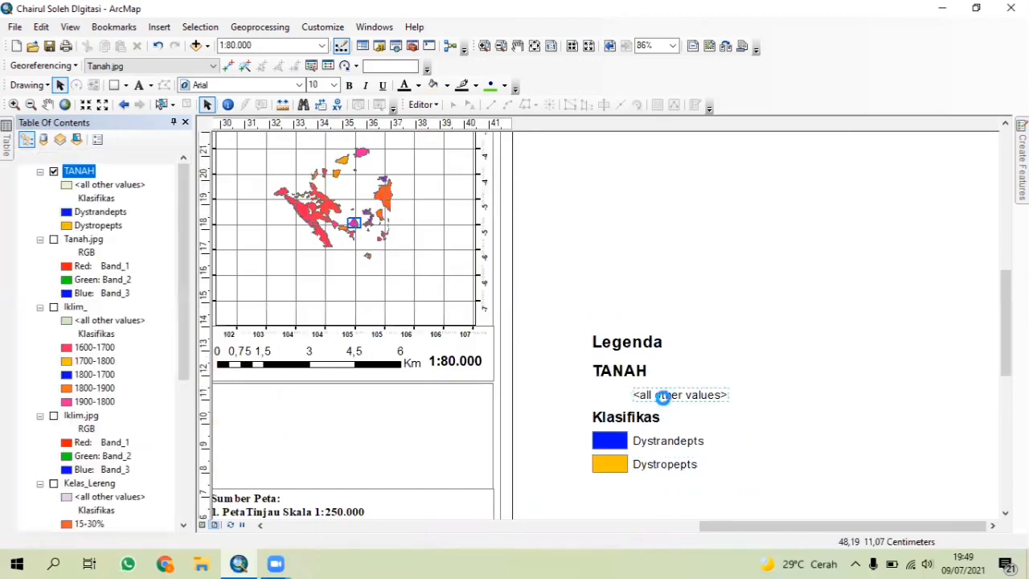
pyautogui.press('Delete')
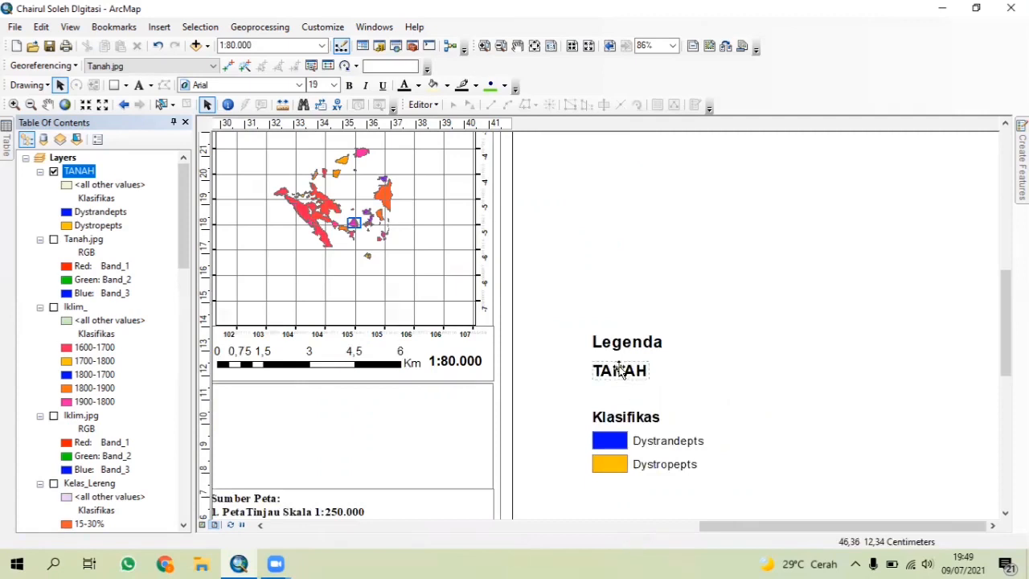
pyautogui.press('Delete')
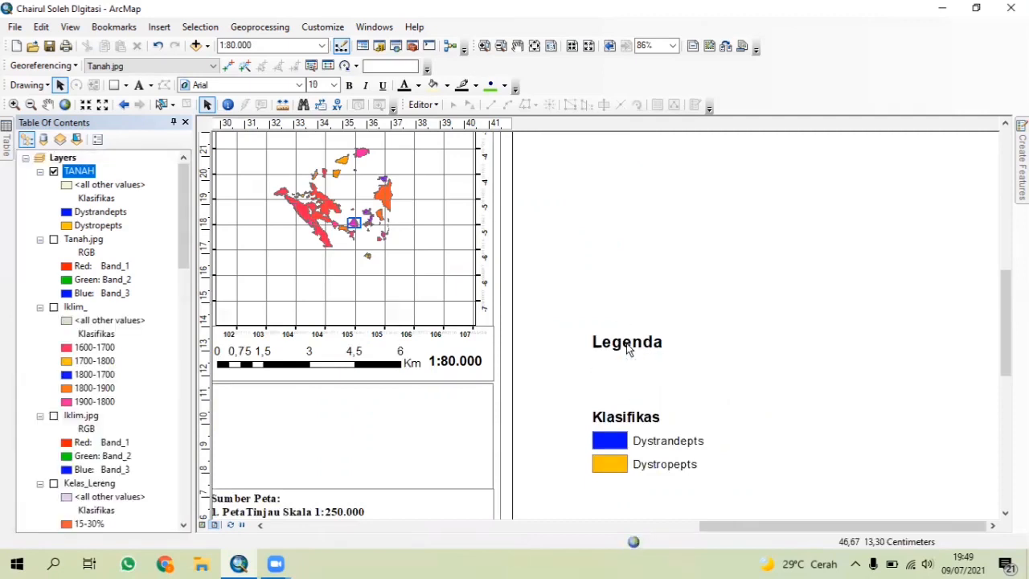
pyautogui.click(629, 345)
pyautogui.press('Delete')
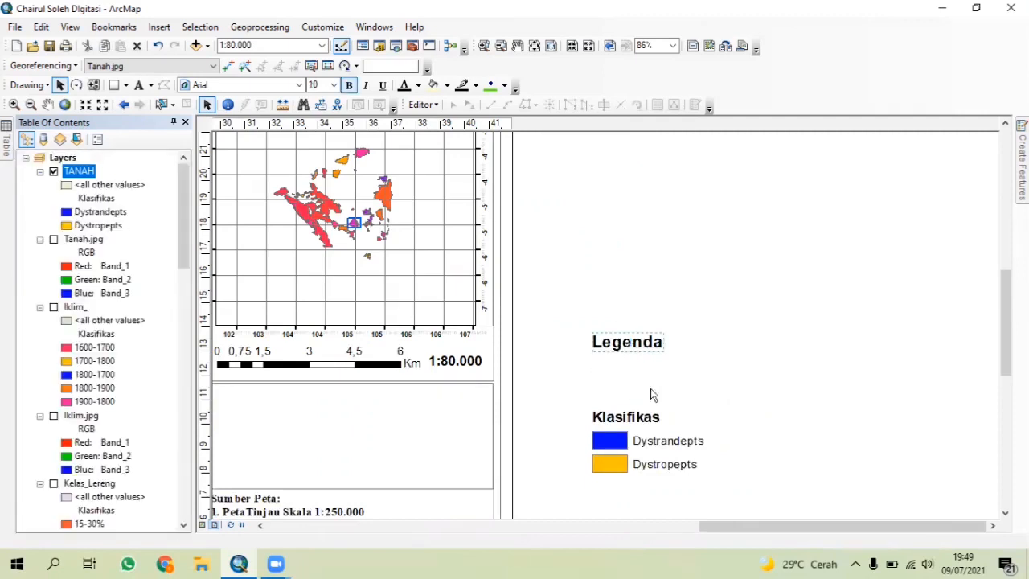
# Step: Change the legend's Klasifikas heading text to Klasifikasi Tanah
pyautogui.doubleClick(653, 426)
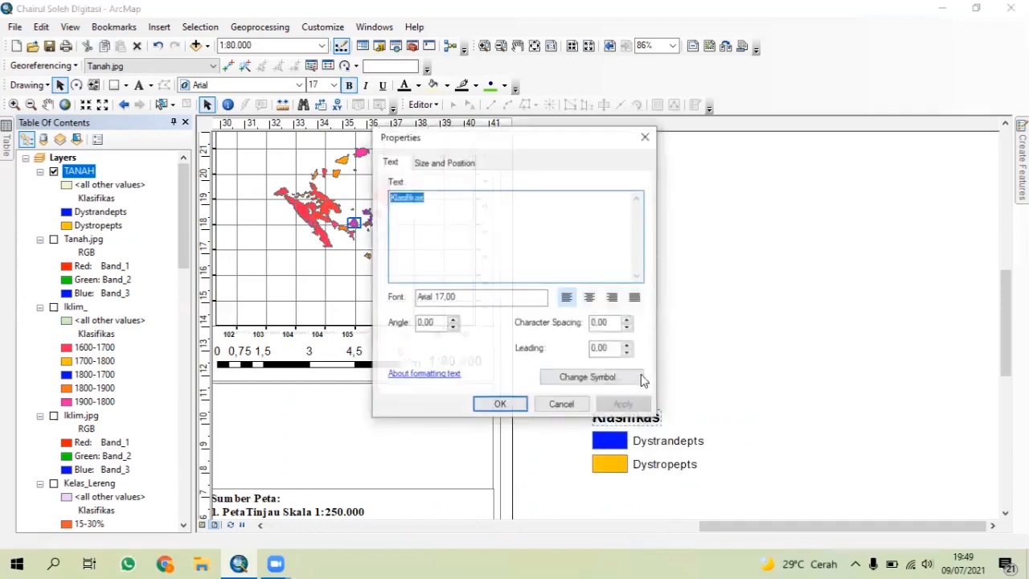
pyautogui.click(517, 211)
pyautogui.write('i Tanah')
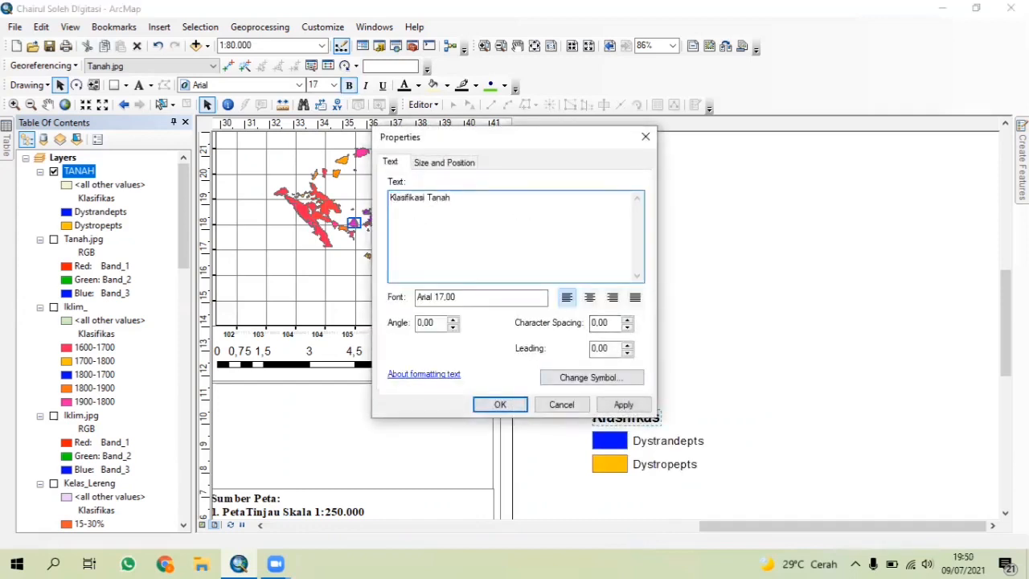
# Step: Apply "Klasifikasi Tanah" as the legend title and group the title with all the legend patches and labels
pyautogui.click(500, 405)
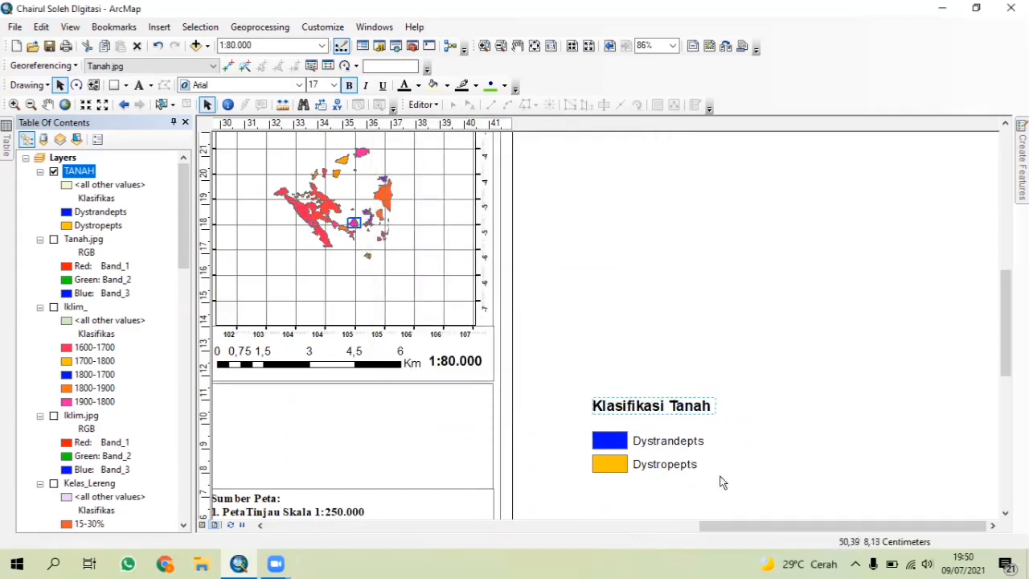
pyautogui.moveTo(544, 374)
pyautogui.mouseDown()
pyautogui.moveTo(712, 487)
pyautogui.moveTo(537, 366)
pyautogui.mouseUp()
pyautogui.rightClick(656, 176)
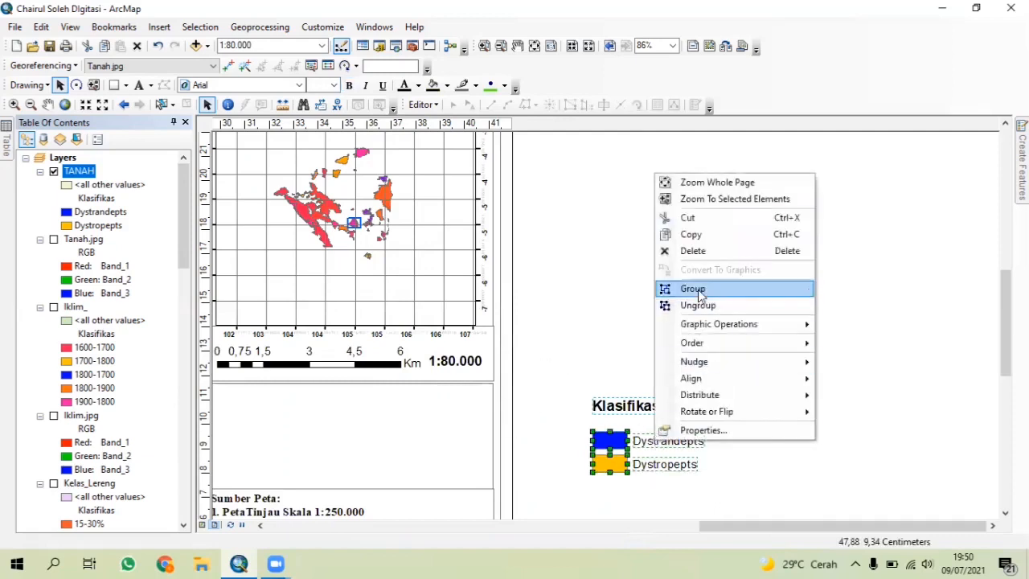
pyautogui.click(696, 290)
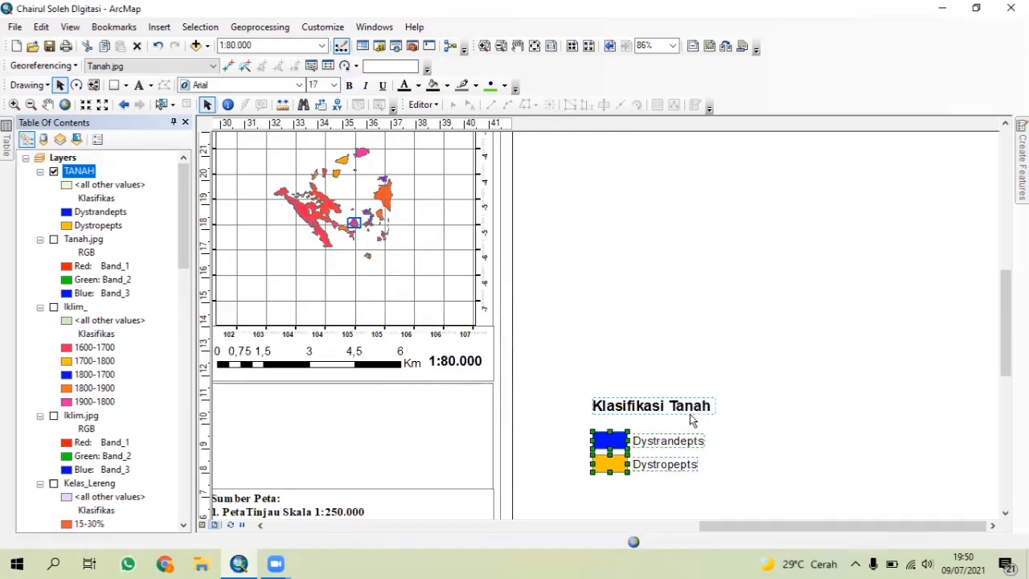
# Step: Move the grouped soil legend into the empty box between the scale bar and the Sumber Peta text
pyautogui.moveTo(673, 427); pyautogui.dragTo(351, 434)
pyautogui.scroll(-2, 647, 433)
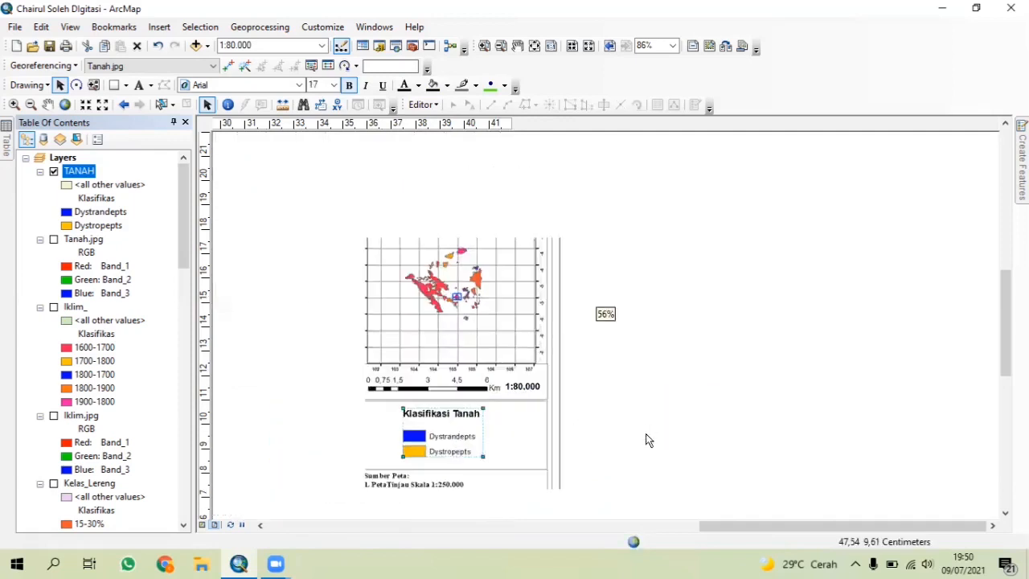
pyautogui.scroll(-2, 647, 440)
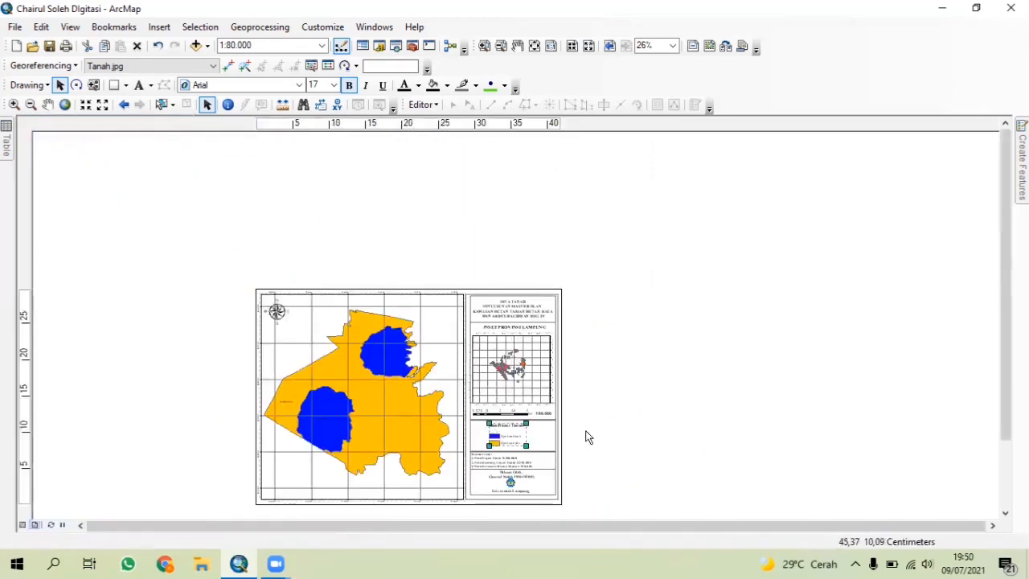
pyautogui.moveTo(627, 471); pyautogui.dragTo(592, 382)
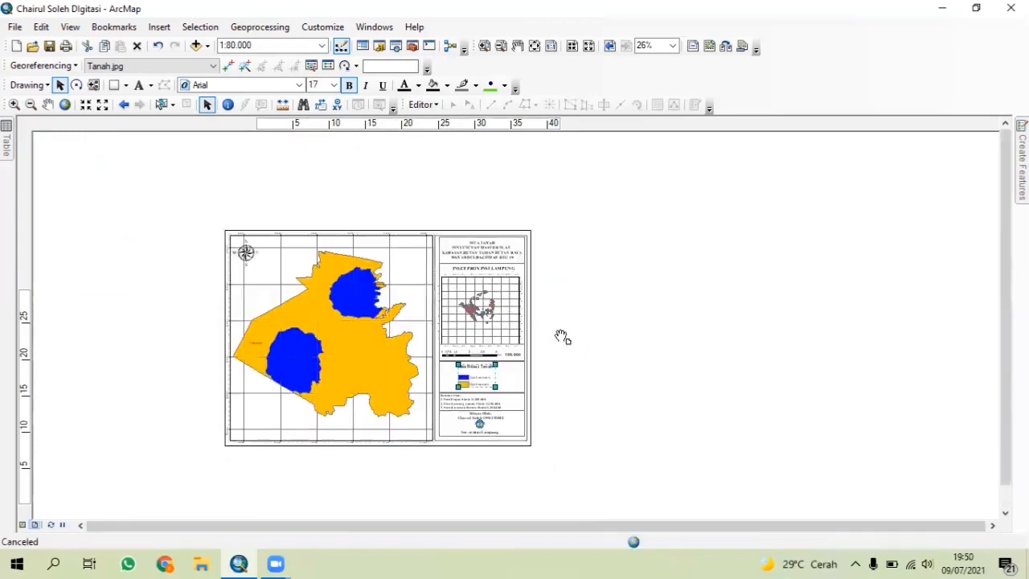
pyautogui.scroll(-2, 562, 337)
# Step: Close the attribute table window and show the Table Of Contents again
pyautogui.moveTo(6, 144)
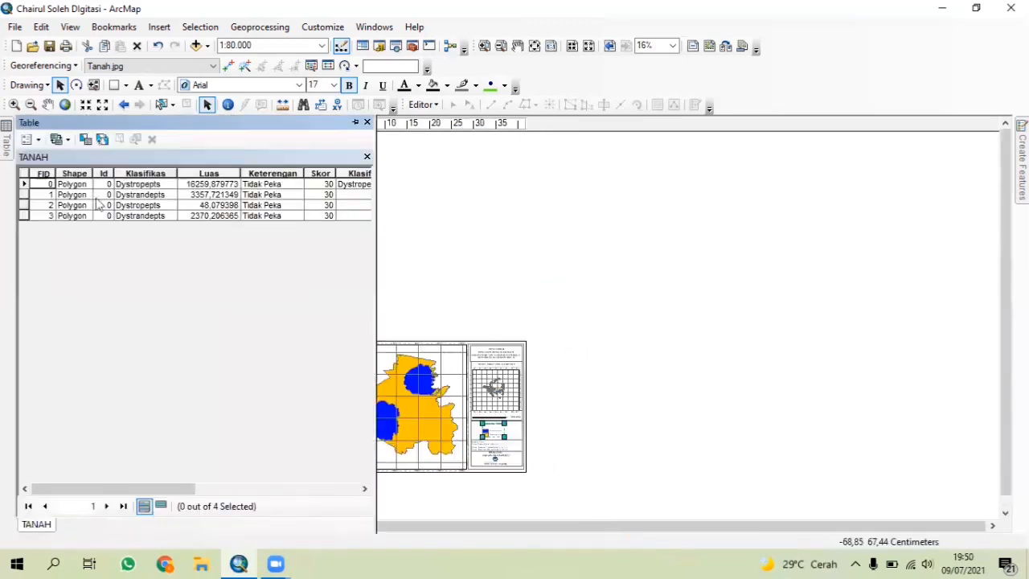
pyautogui.click(366, 122)
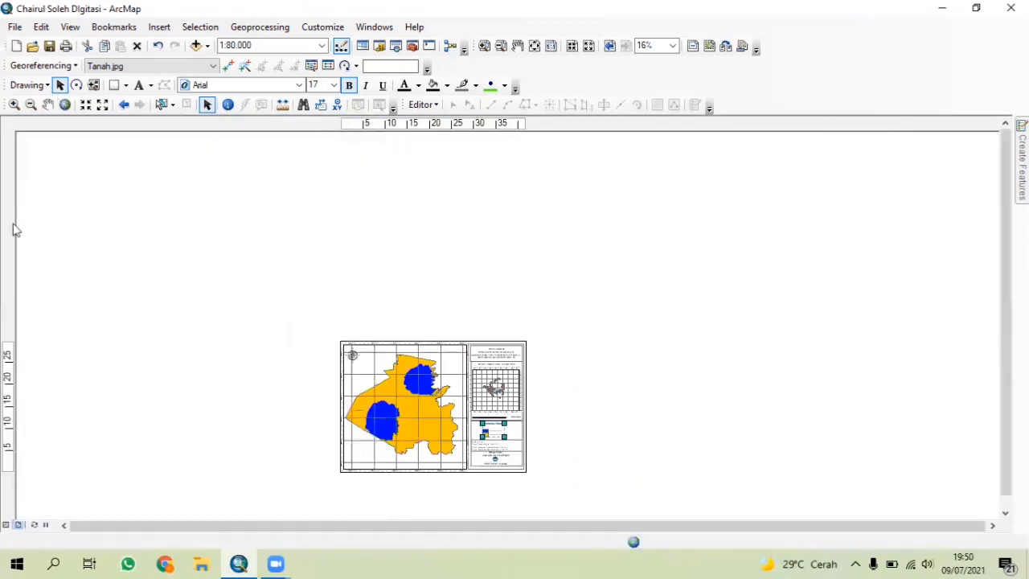
pyautogui.click(14, 26)
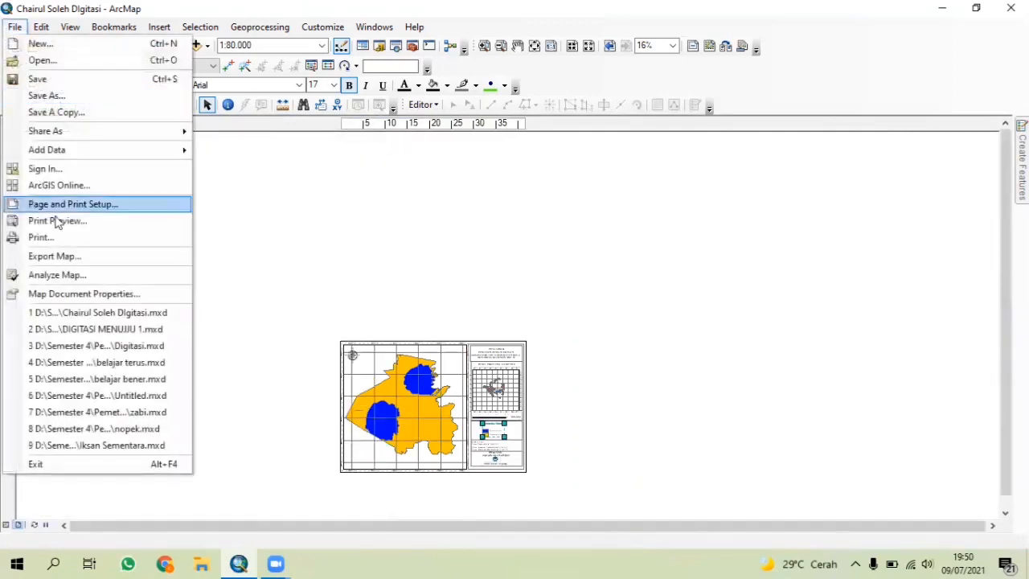
pyautogui.click(253, 216)
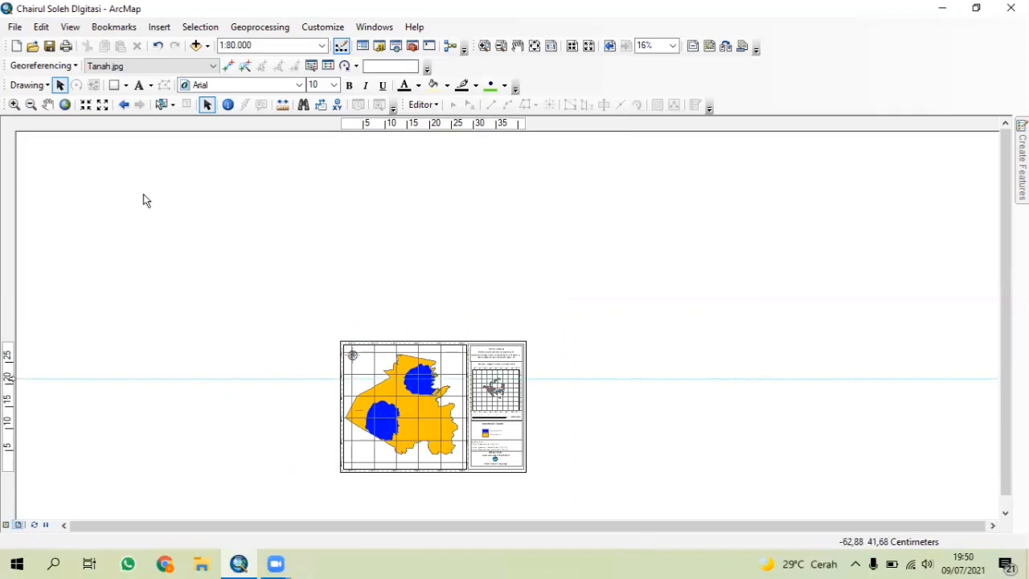
pyautogui.click(361, 35)
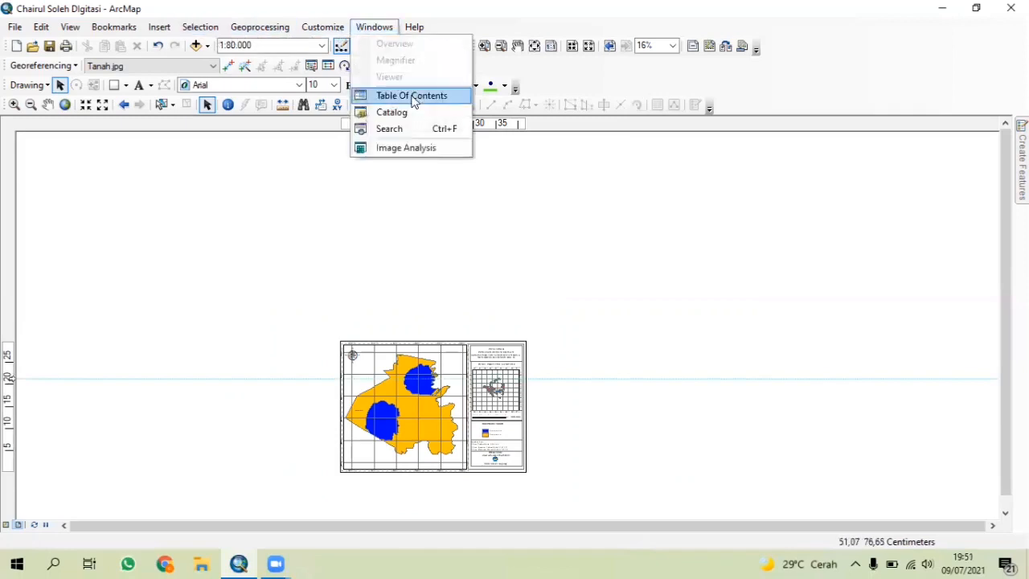
pyautogui.click(361, 96)
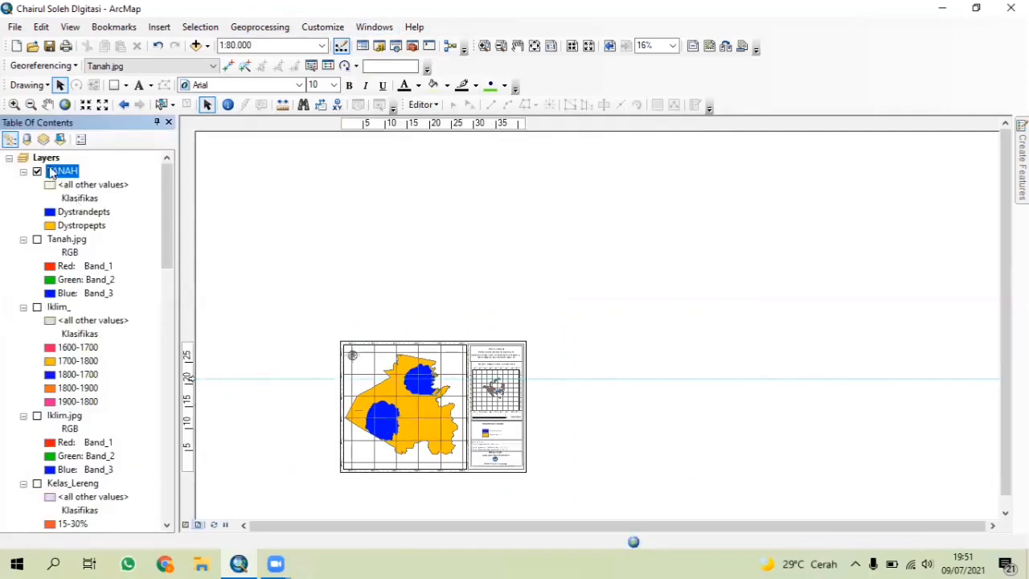
# Step: Remove the top TANAH layer and the Tanah.jpg image below it from the layer list
pyautogui.rightClick(51, 173)
pyautogui.click(100, 199)
pyautogui.rightClick(81, 175)
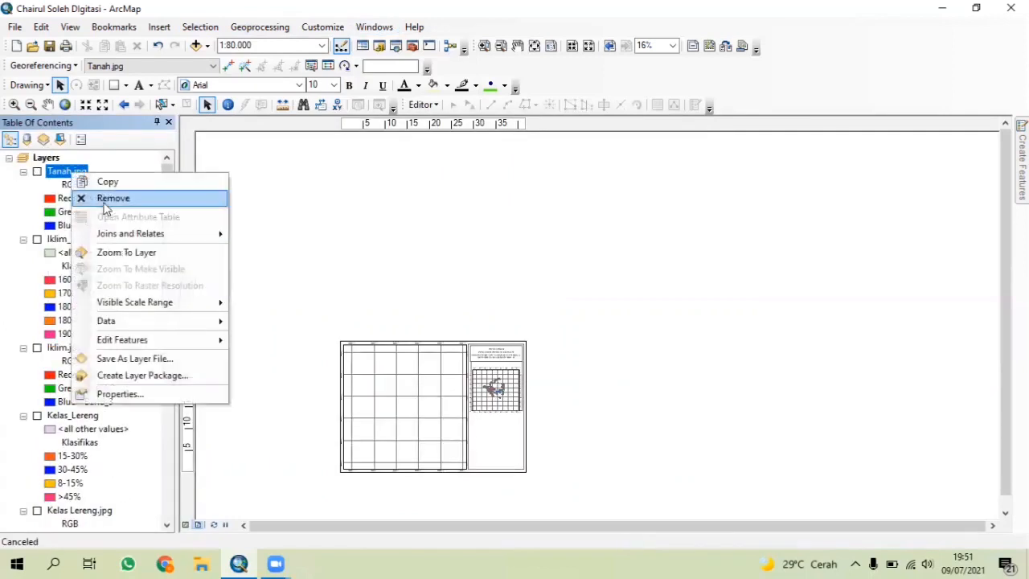
pyautogui.click(80, 198)
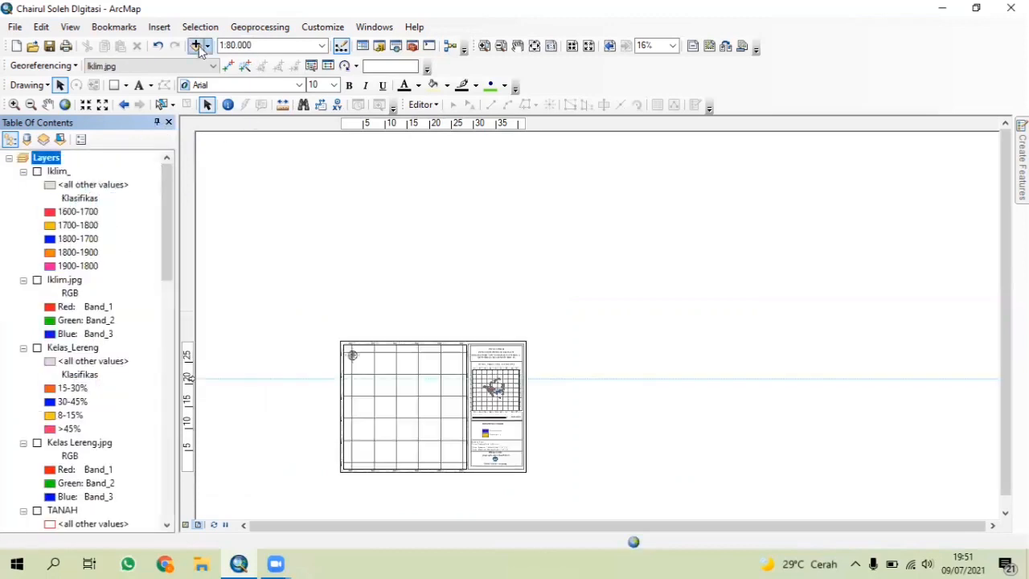
# Step: Switch to data view and add Kelas Lereng.jpg from the Digitasi folder in D:\Semester 4\Pemetaan dan SIG
pyautogui.click(187, 525)
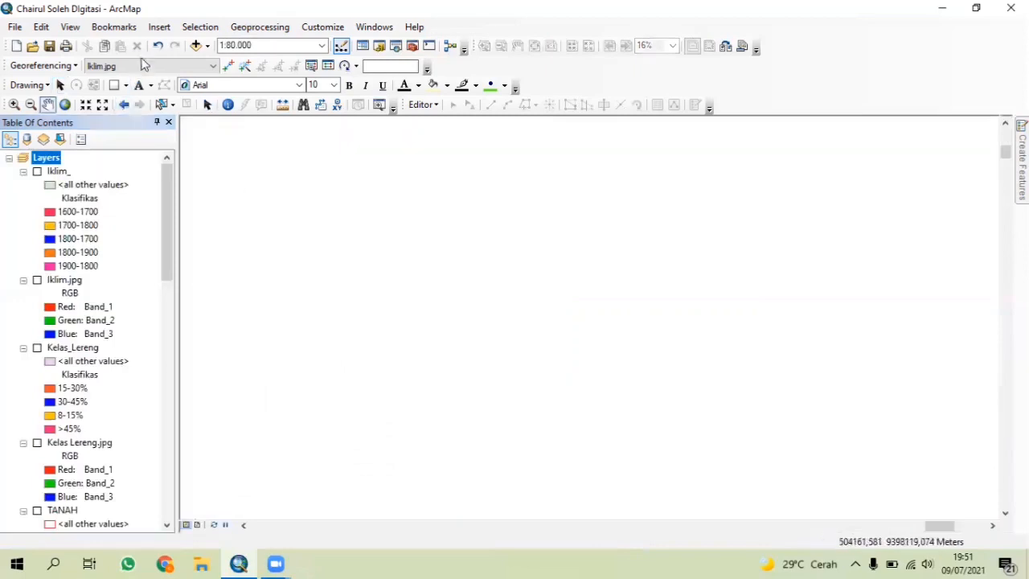
pyautogui.click(196, 45)
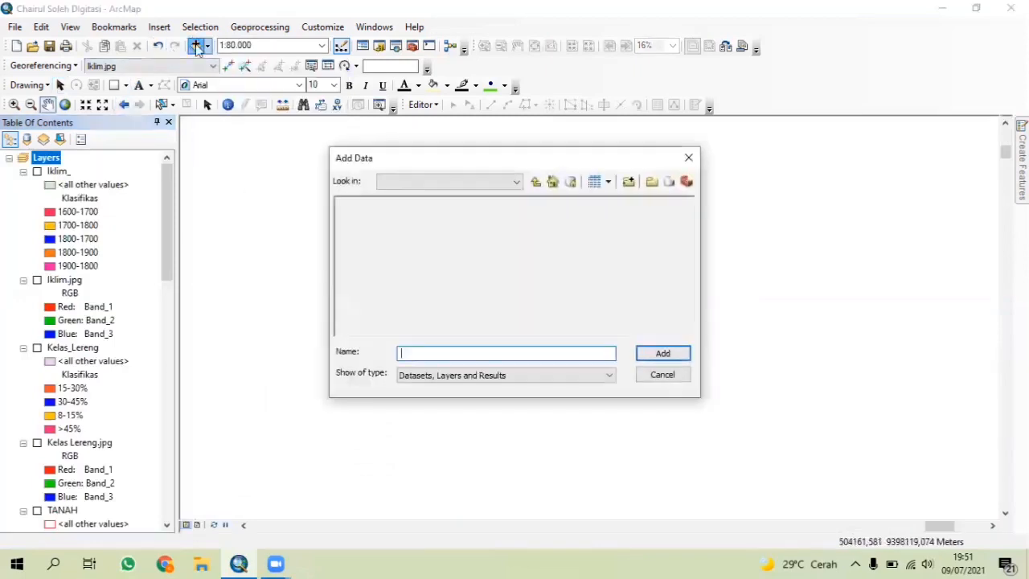
pyautogui.click(541, 183)
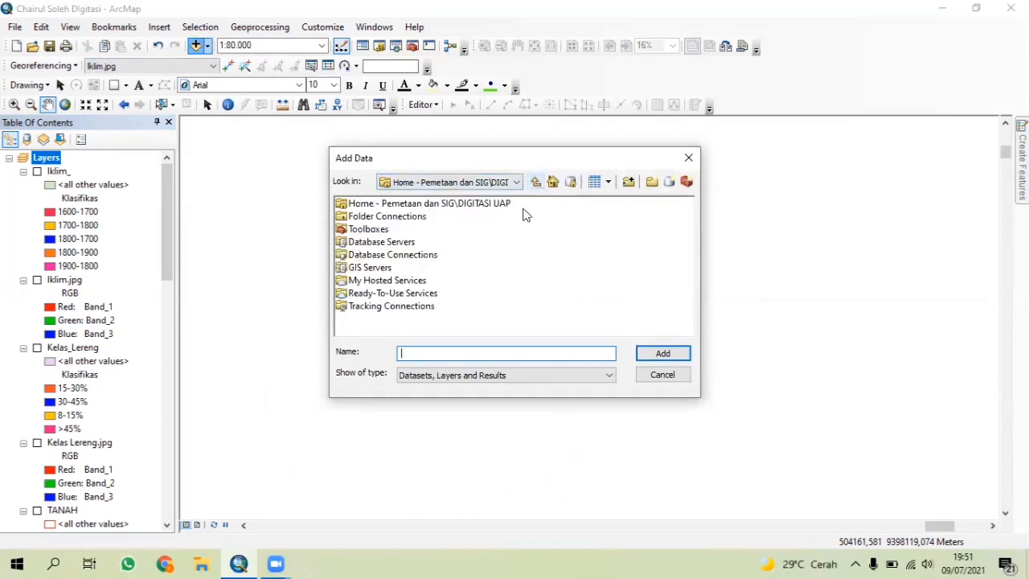
pyautogui.click(485, 180)
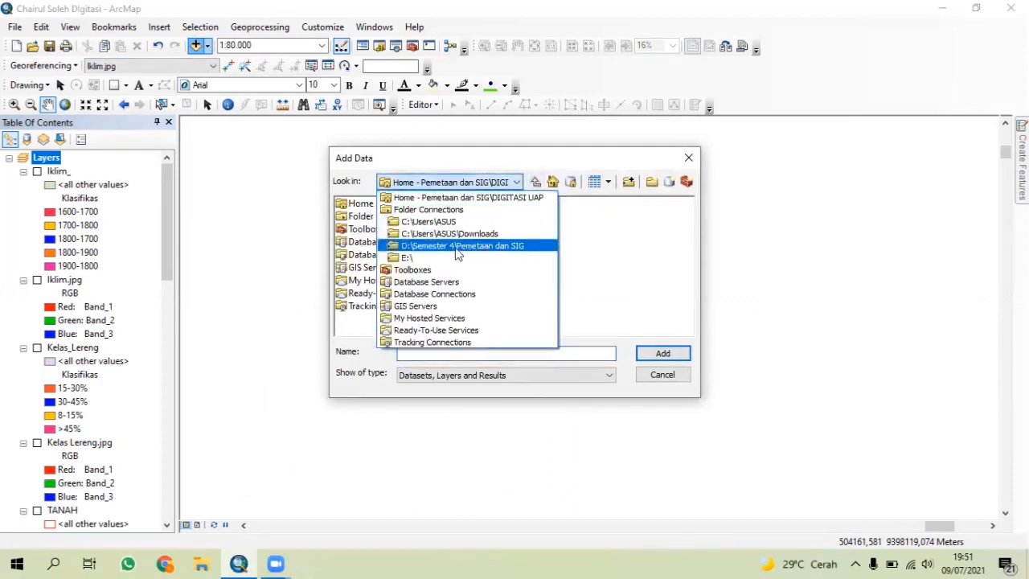
pyautogui.click(459, 246)
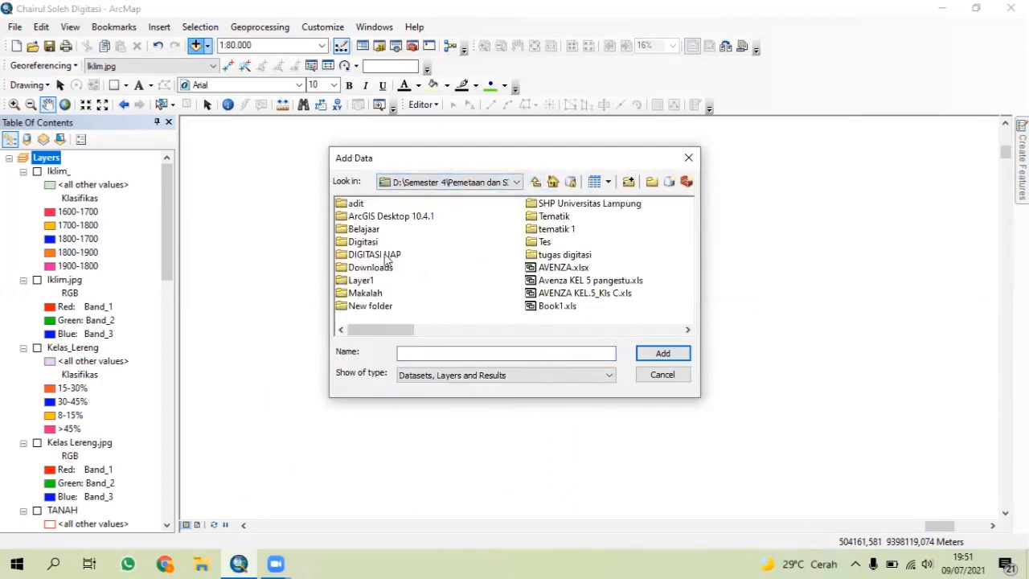
pyautogui.doubleClick(366, 243)
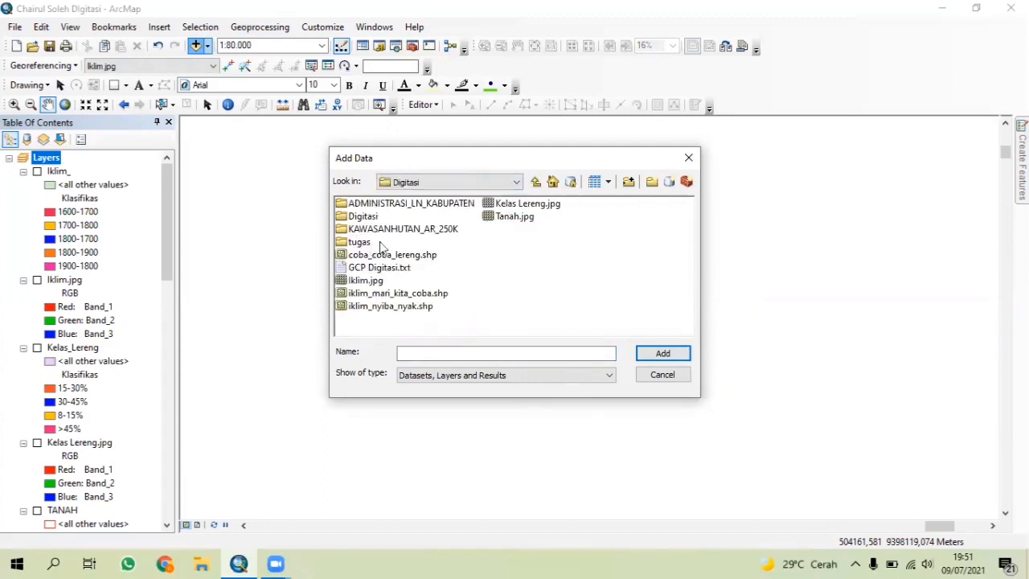
pyautogui.click(506, 204)
pyautogui.click(654, 353)
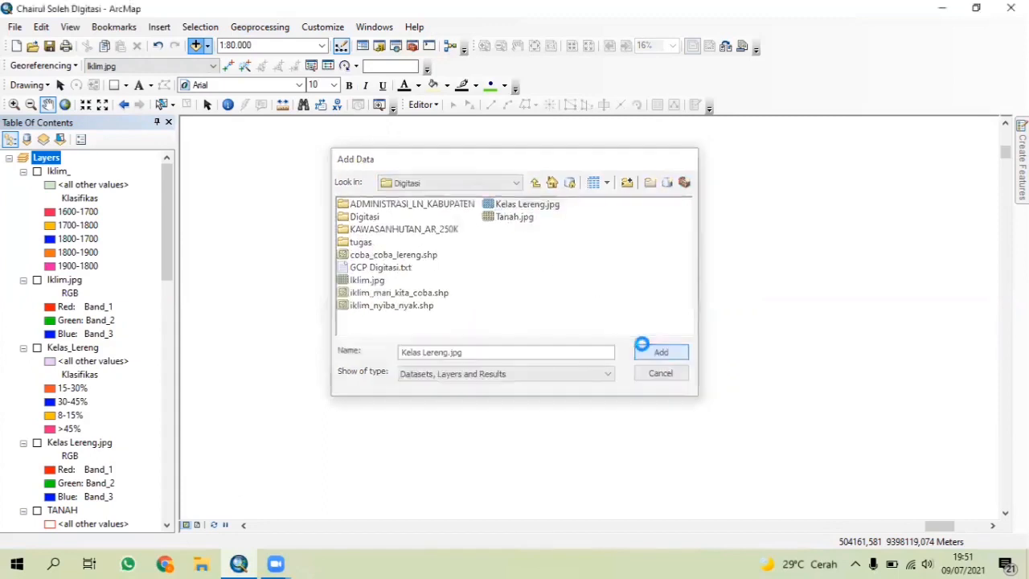
pyautogui.click(611, 354)
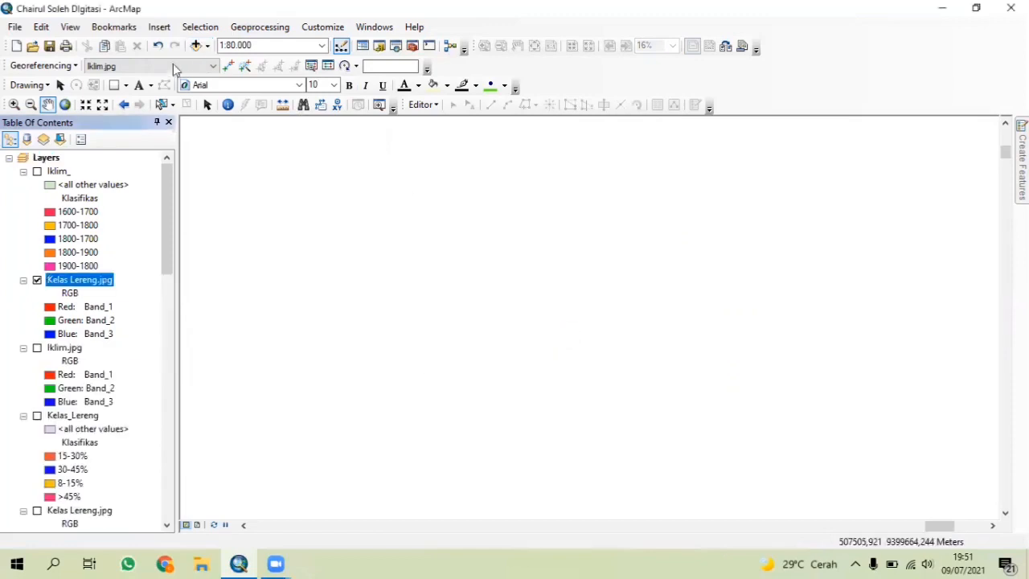
# Step: Make the newly added Kelas Lereng.jpg the georeferencing target and place it first in the layer list
pyautogui.click(178, 68)
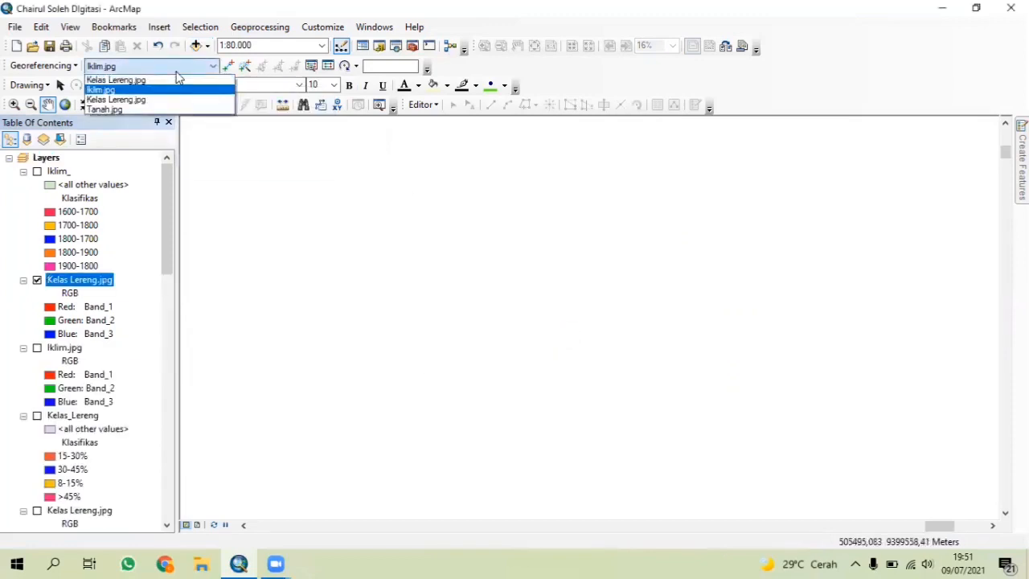
pyautogui.click(185, 81)
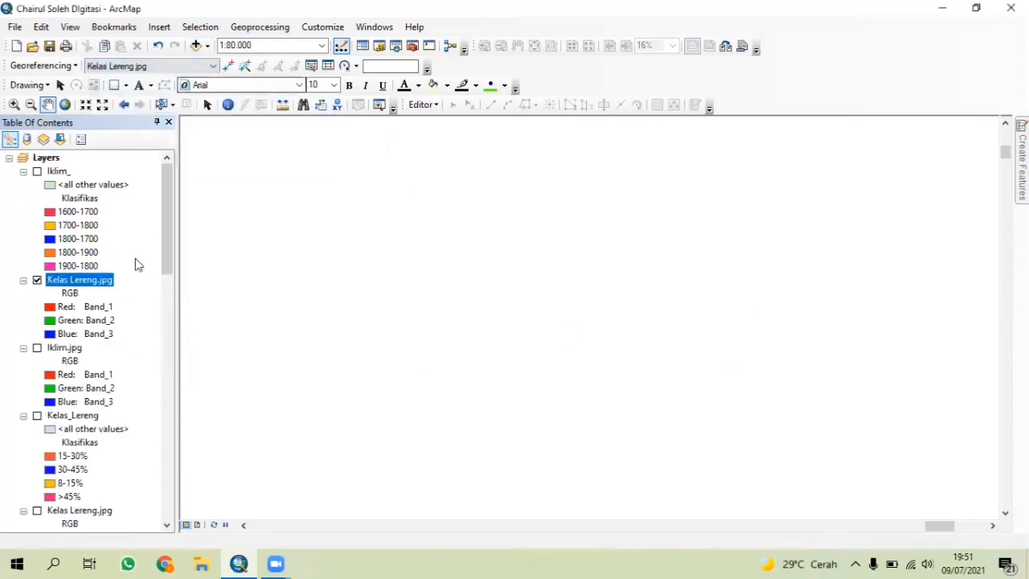
pyautogui.moveTo(78, 282); pyautogui.dragTo(85, 153)
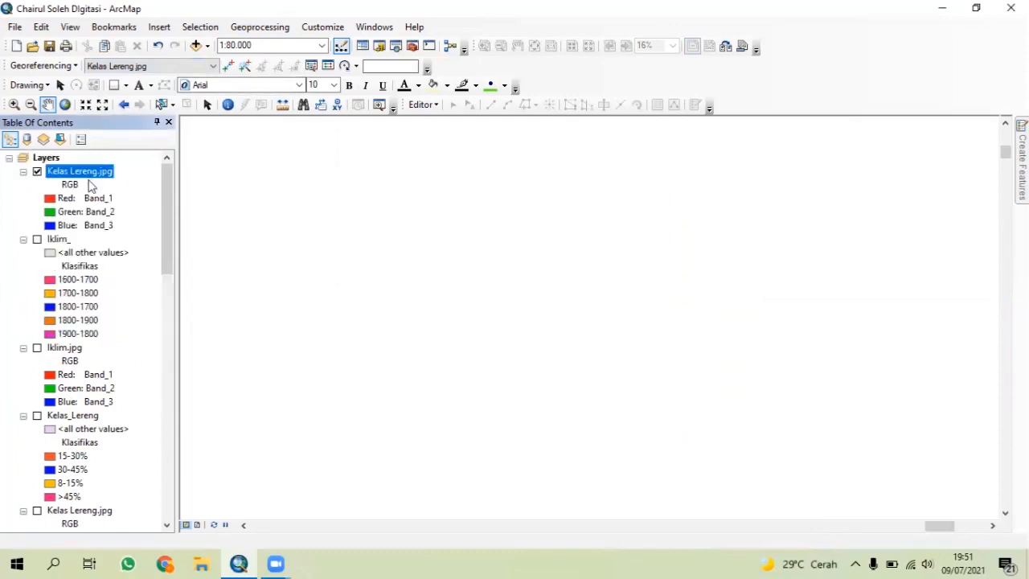
# Step: Georeference Kelas Lereng.jpg by loading its control point links from the GCP Digitasi file, and zoom to the layer
pyautogui.rightClick(91, 183)
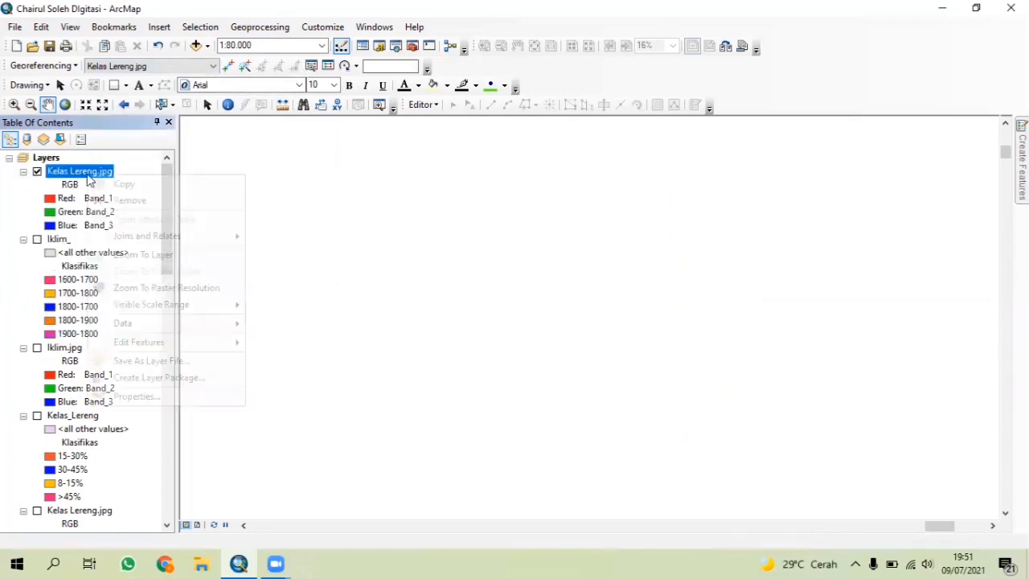
pyautogui.click(164, 256)
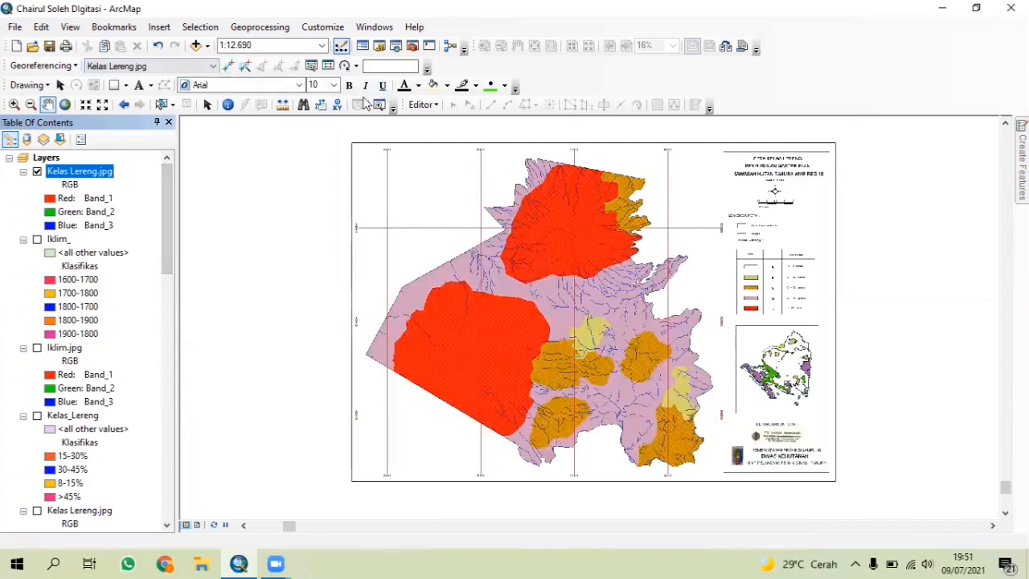
pyautogui.click(311, 66)
pyautogui.click(8, 149)
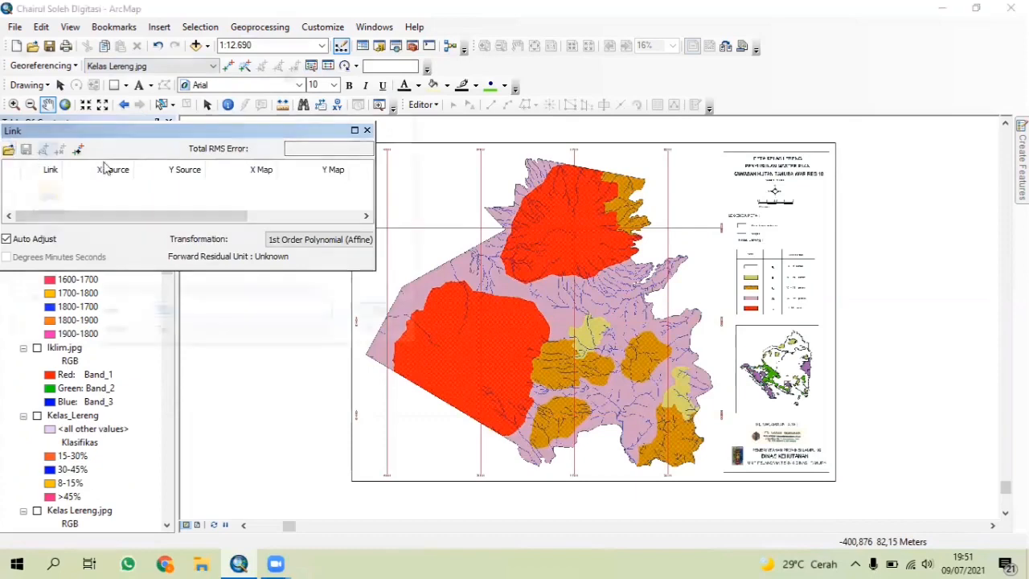
pyautogui.click(128, 113)
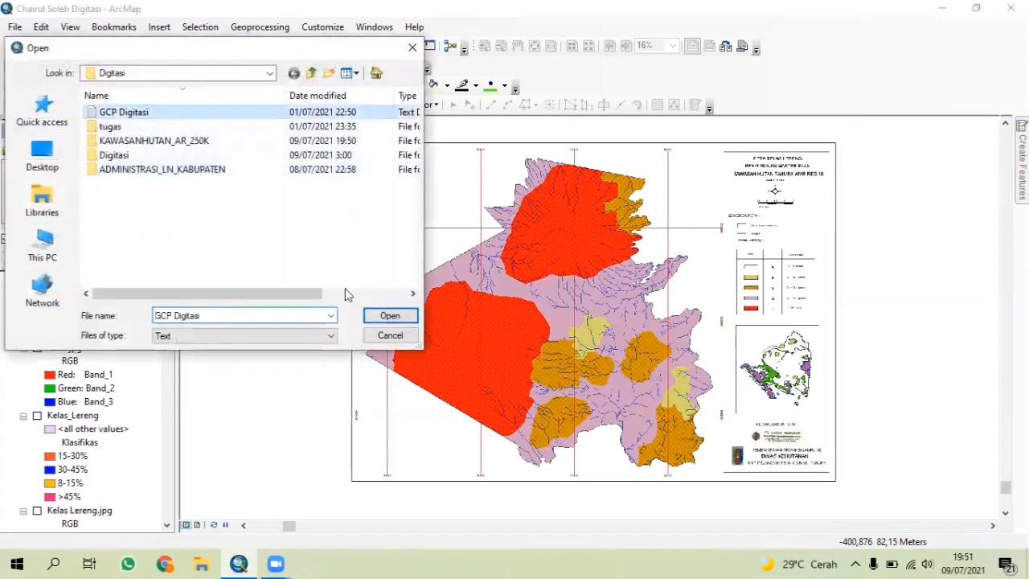
pyautogui.click(384, 316)
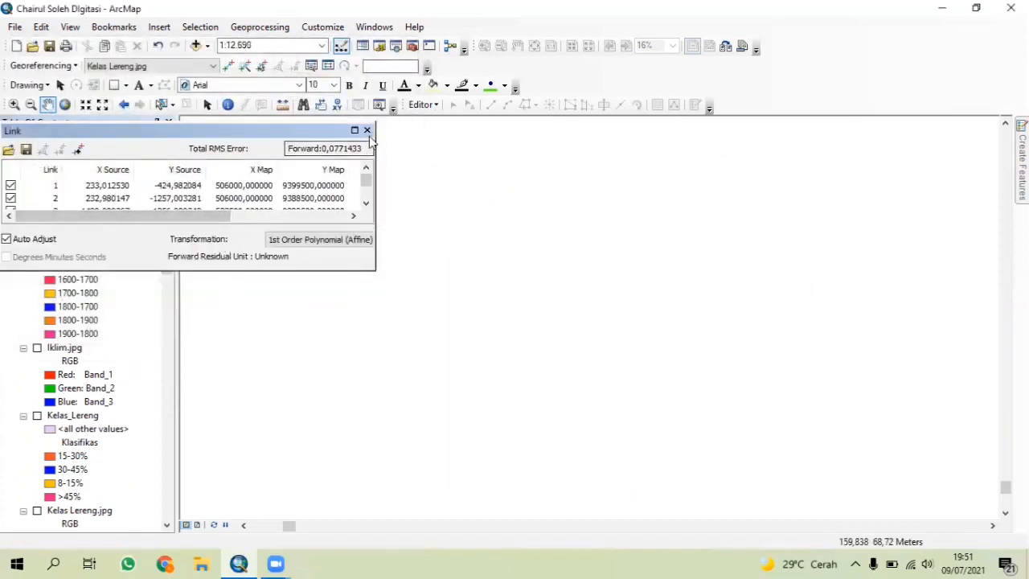
pyautogui.click(368, 130)
pyautogui.rightClick(104, 171)
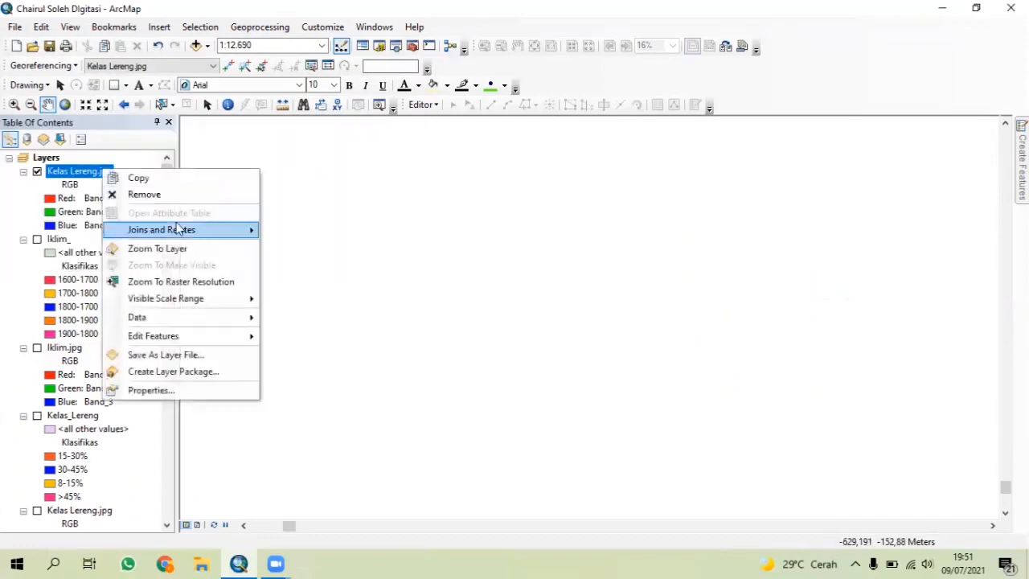
pyautogui.click(186, 251)
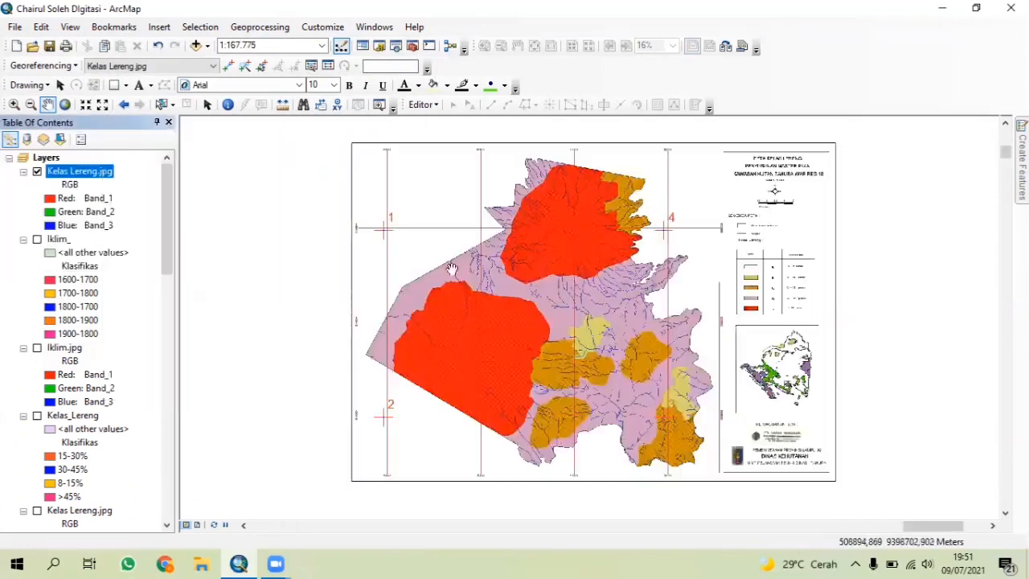
pyautogui.moveTo(603, 330); pyautogui.dragTo(441, 304)
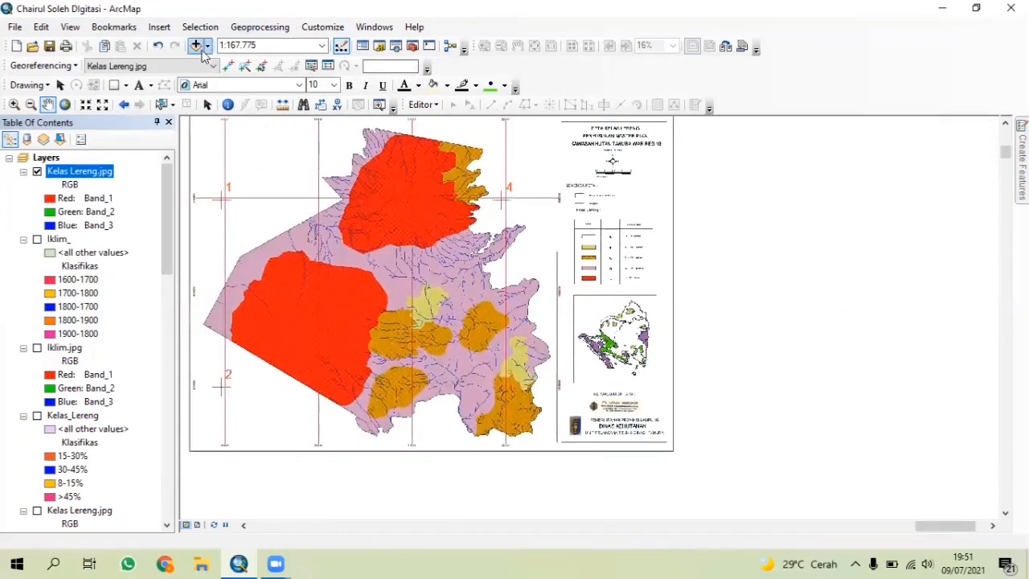
# Step: Add the Kelas_Lereng.shp shapefile from the DIGITASI UAP folder in D:\Semester 4\Pemetaan dan SIG
pyautogui.click(195, 46)
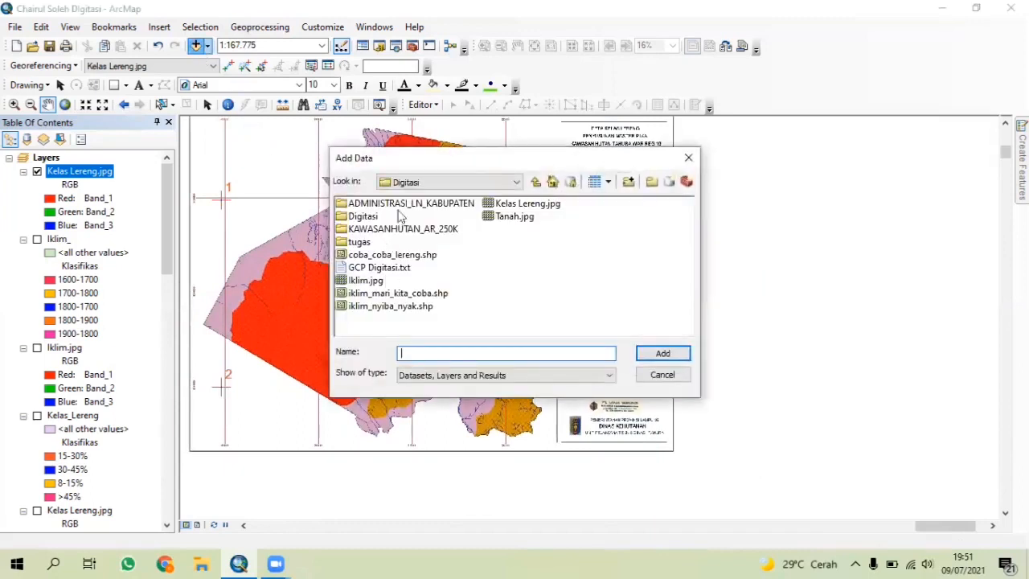
pyautogui.click(535, 181)
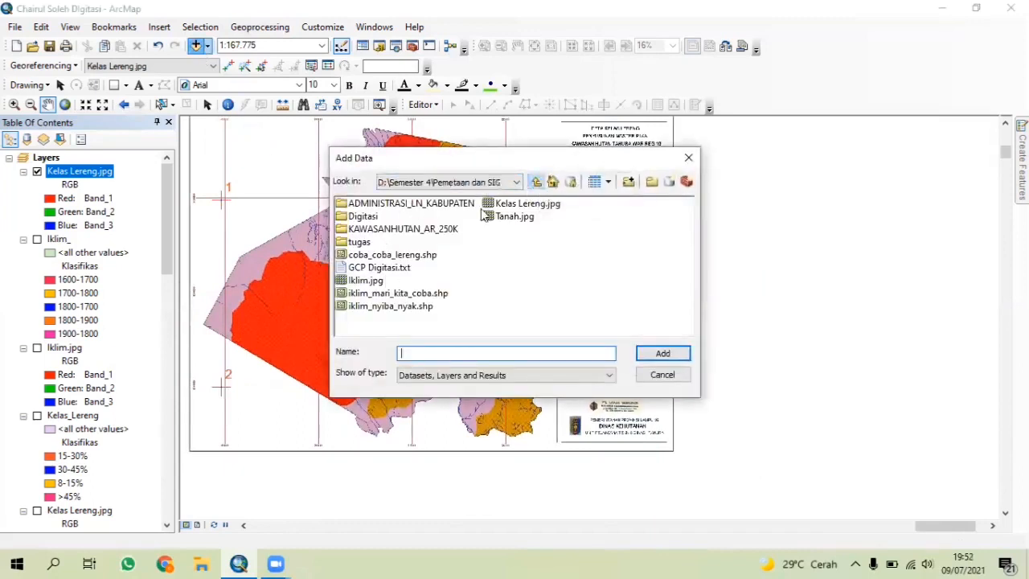
pyautogui.doubleClick(375, 255)
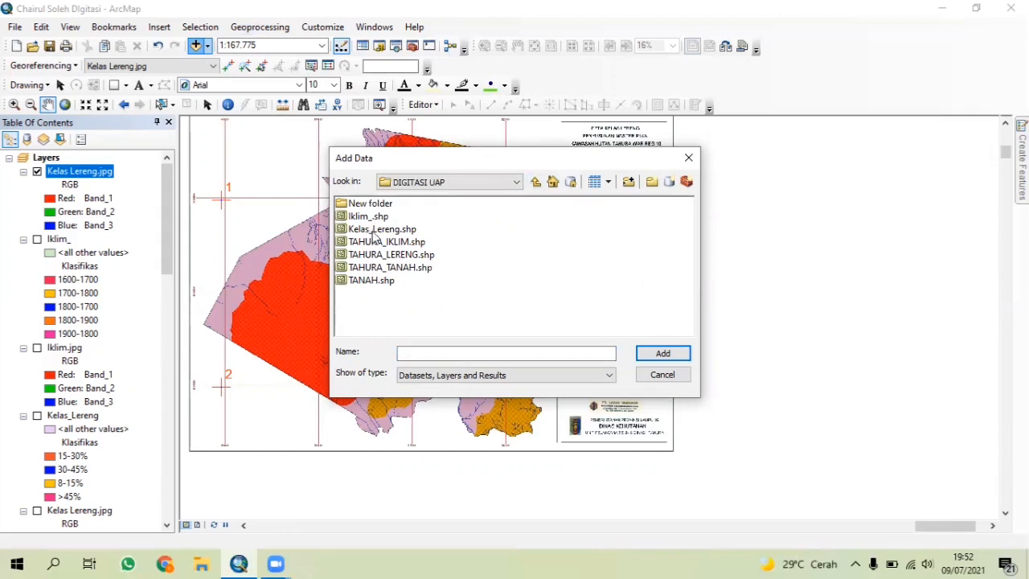
pyautogui.click(373, 235)
pyautogui.click(659, 353)
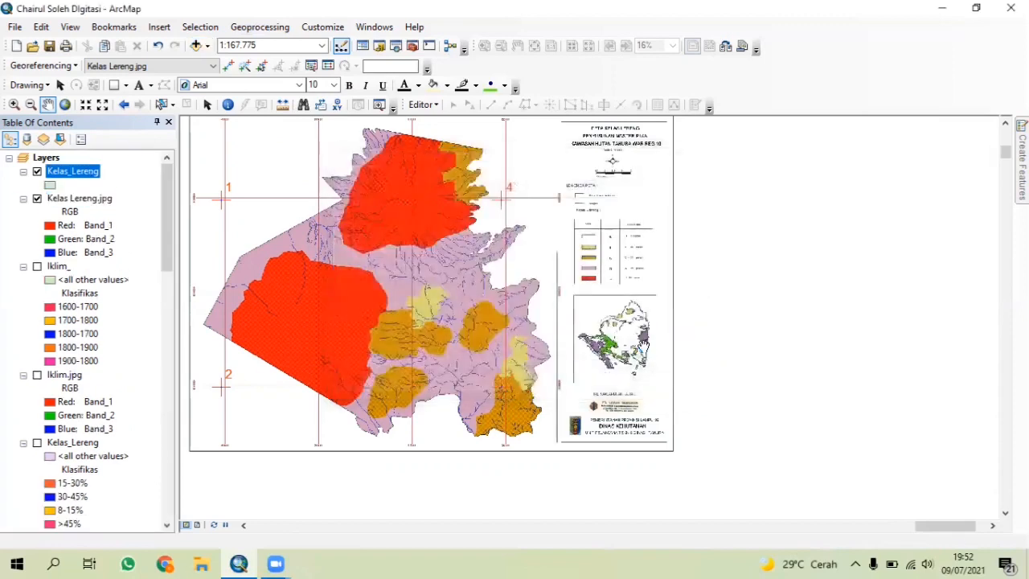
# Step: Give the new Kelas_Lereng layer a Hollow fill symbol with a red outline of width 1
pyautogui.rightClick(64, 176)
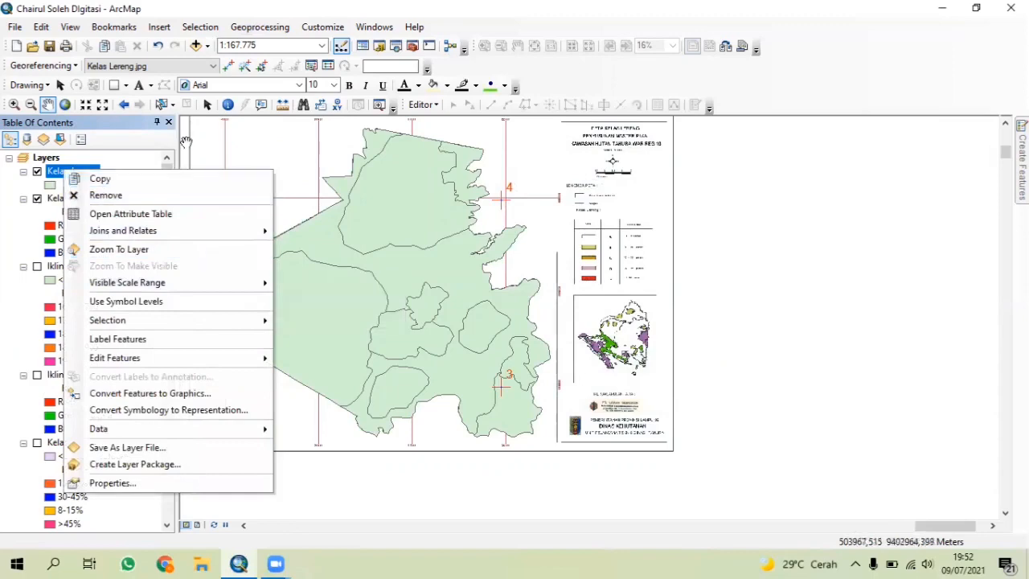
pyautogui.moveTo(226, 182); pyautogui.dragTo(348, 241)
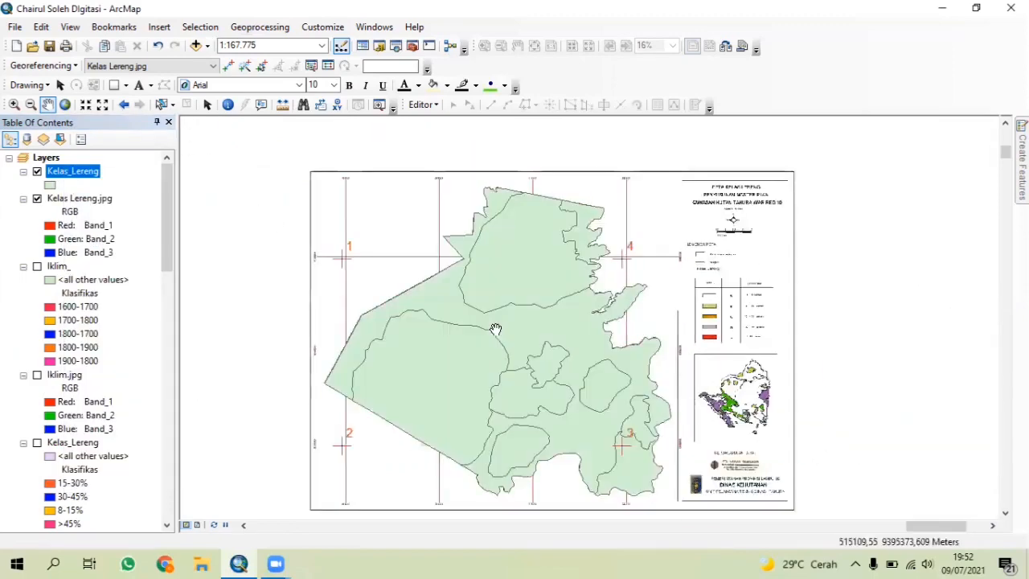
pyautogui.moveTo(496, 330); pyautogui.dragTo(428, 301)
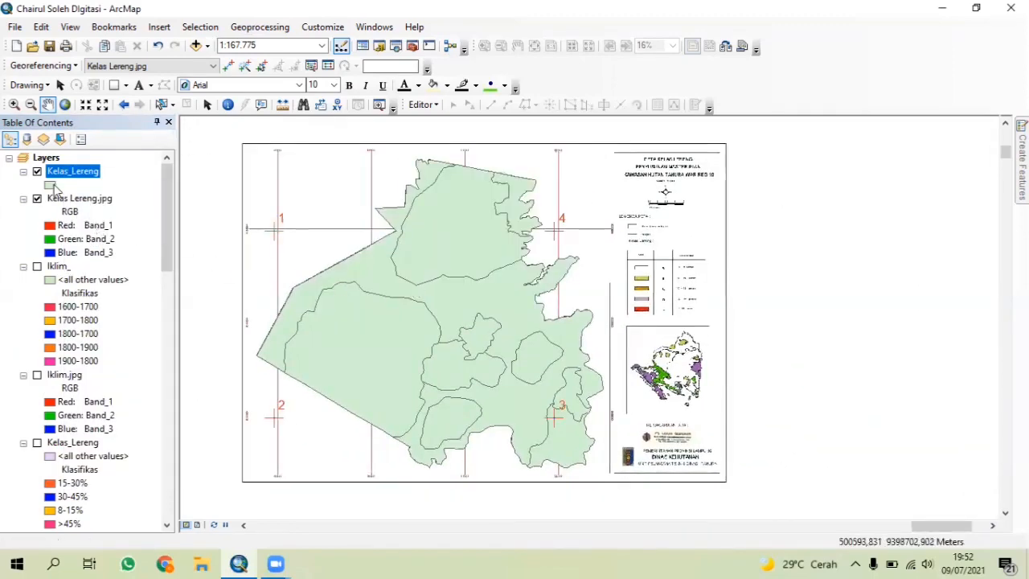
pyautogui.click(50, 185)
pyautogui.click(363, 253)
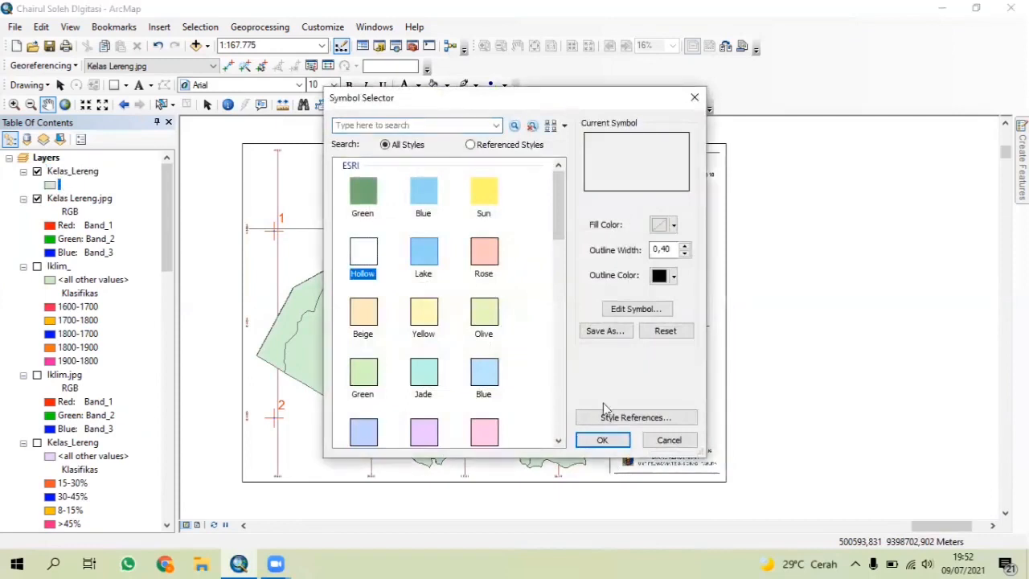
pyautogui.doubleClick(661, 250)
pyautogui.write('1')
pyautogui.click(664, 276)
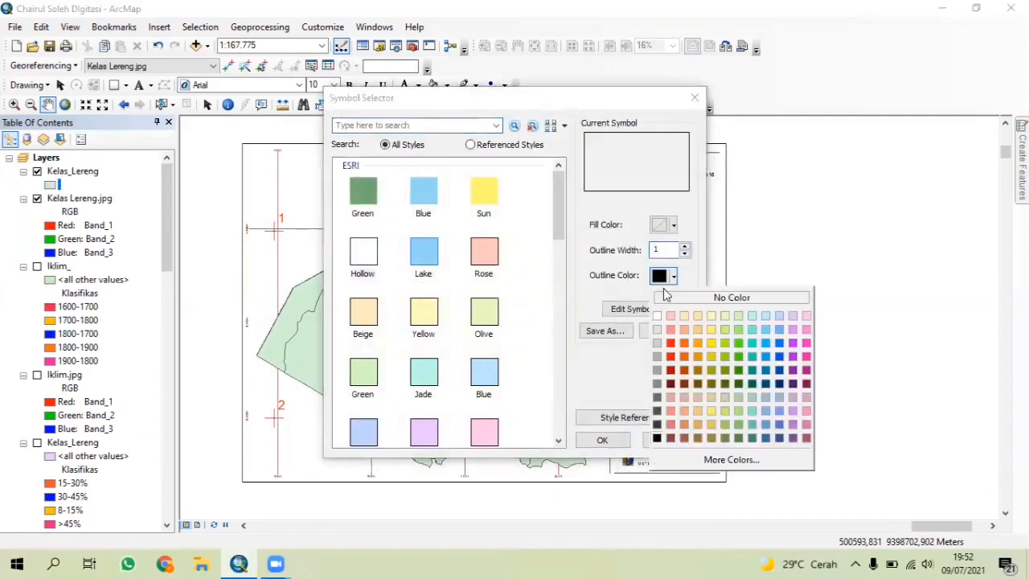
pyautogui.click(670, 346)
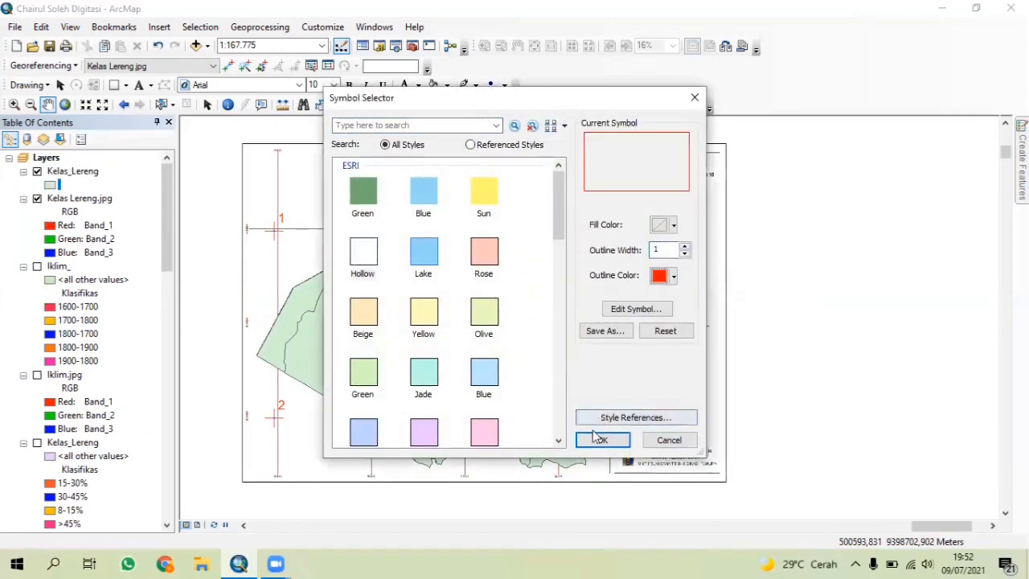
pyautogui.click(602, 439)
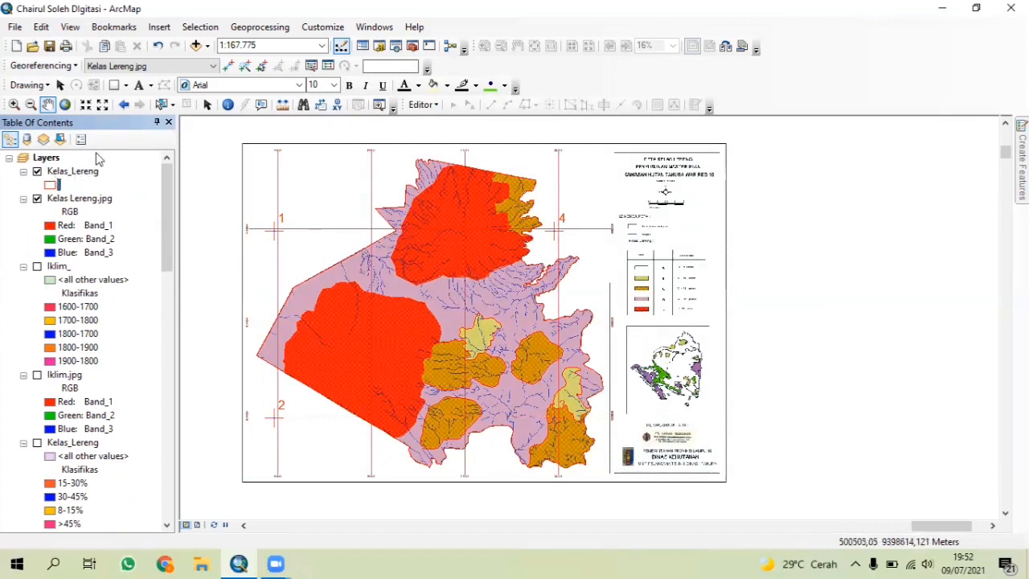
# Step: Examine the Klasifikas, Luas, Keterangan and Skor fields in the Kelas_Lereng attribute table, and close the table
pyautogui.click(80, 174)
pyautogui.rightClick(69, 168)
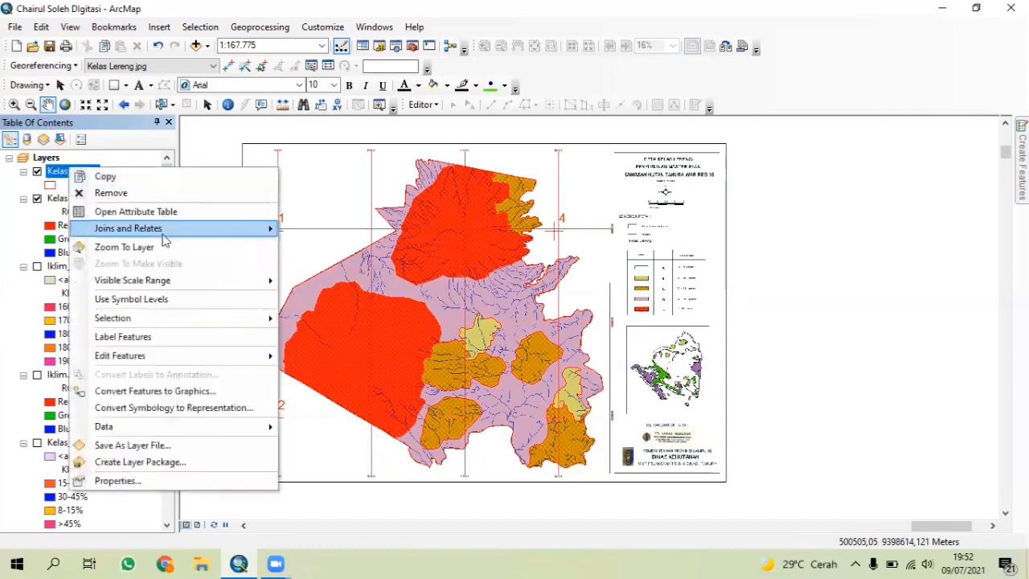
pyautogui.moveTo(163, 232)
pyautogui.click(159, 211)
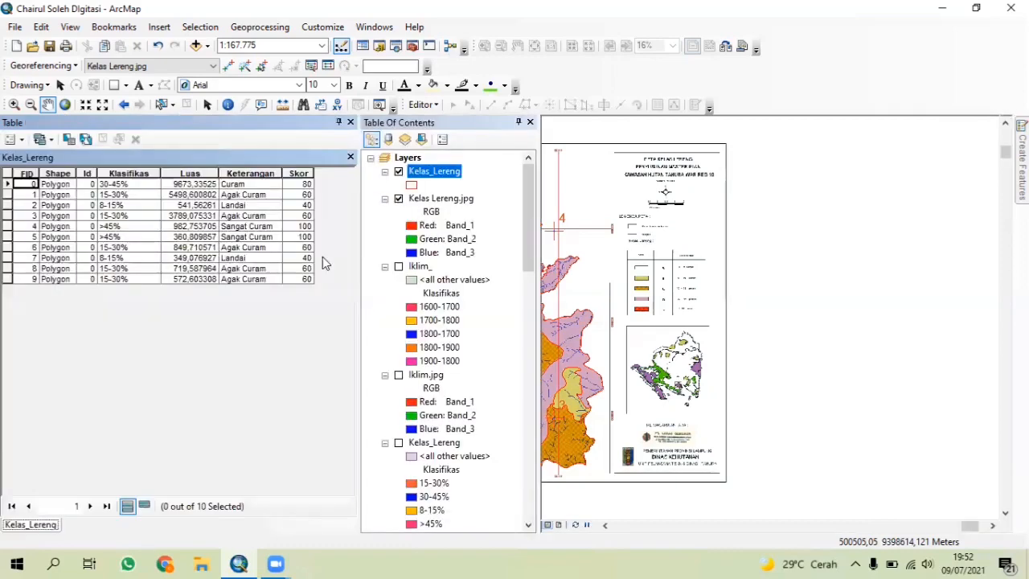
pyautogui.click(145, 175)
pyautogui.click(172, 175)
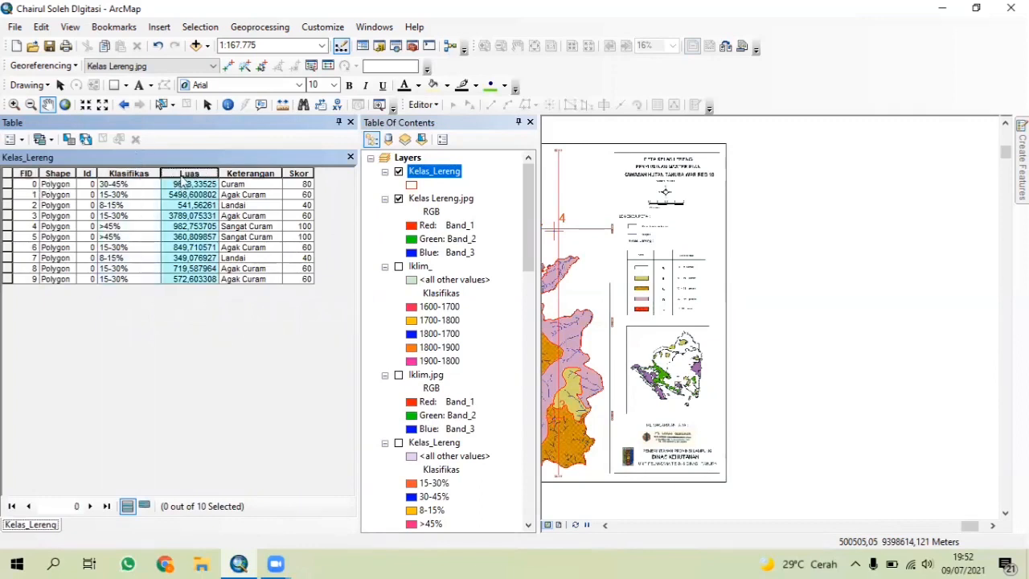
pyautogui.click(241, 174)
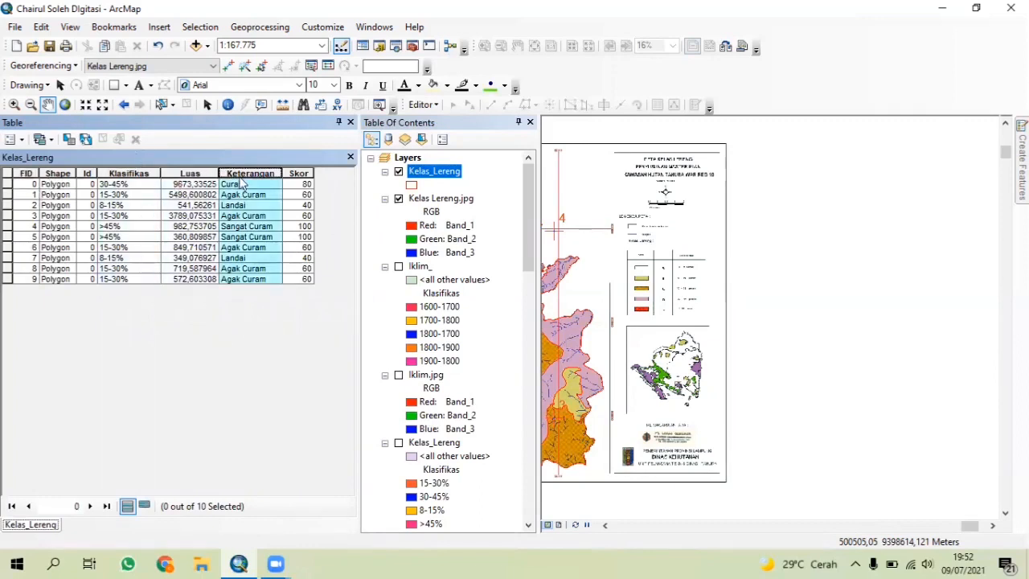
pyautogui.click(298, 174)
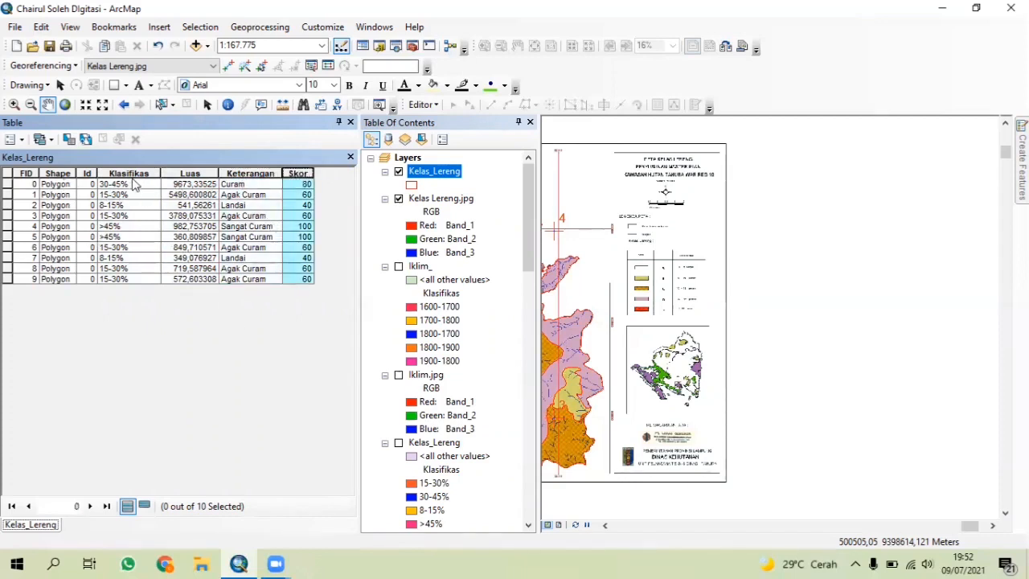
pyautogui.click(135, 185)
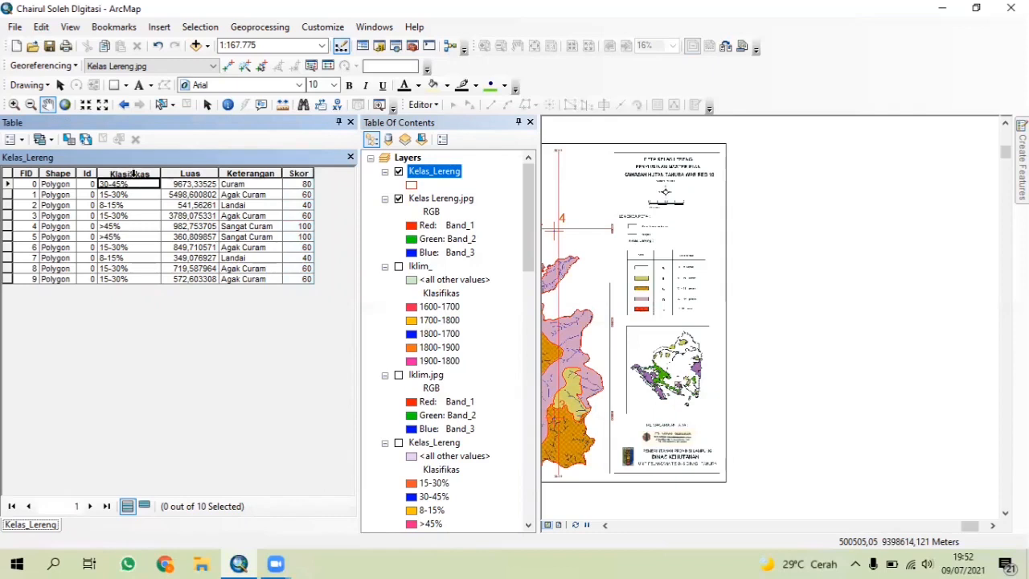
pyautogui.click(133, 173)
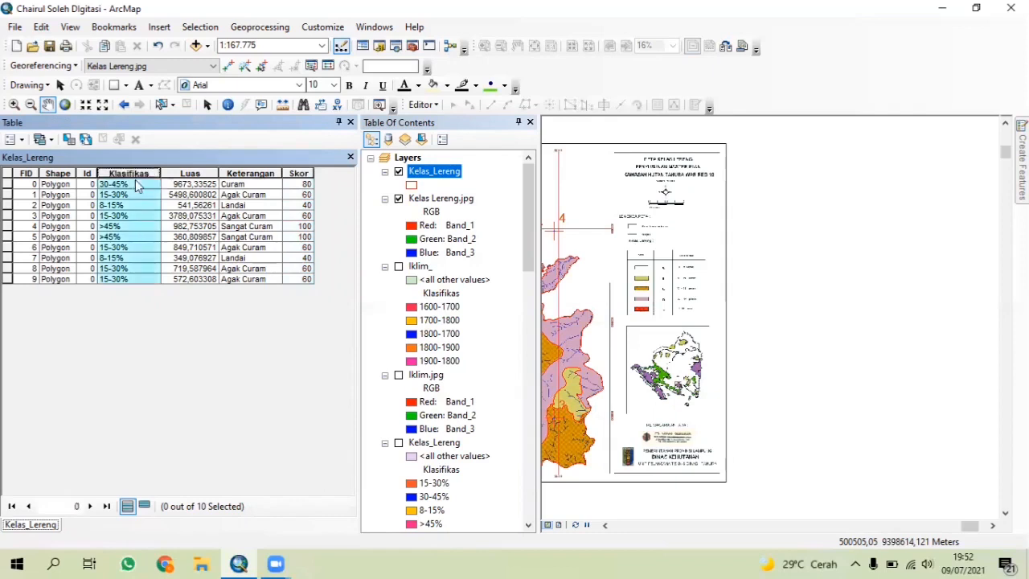
pyautogui.click(191, 174)
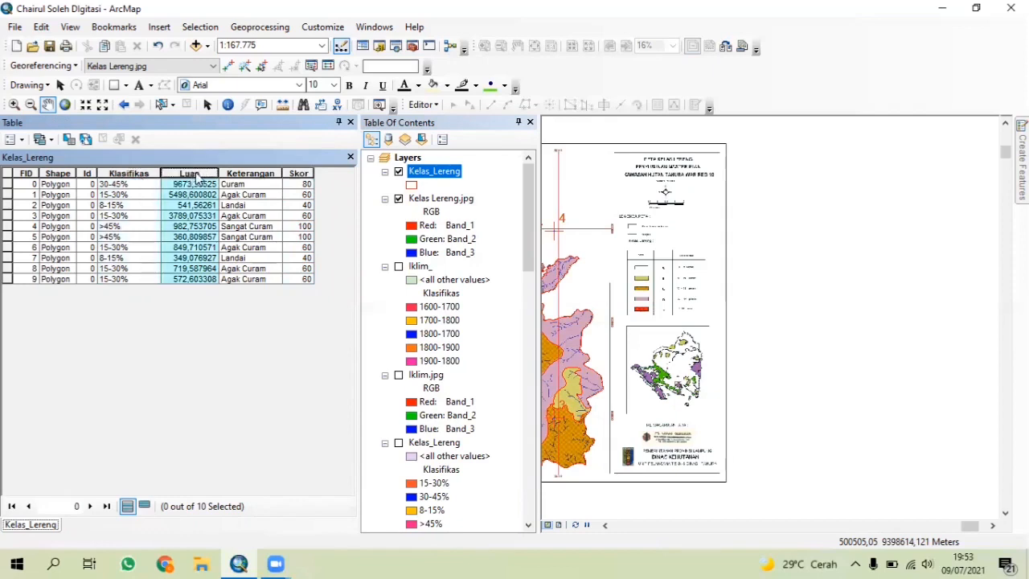
pyautogui.click(249, 173)
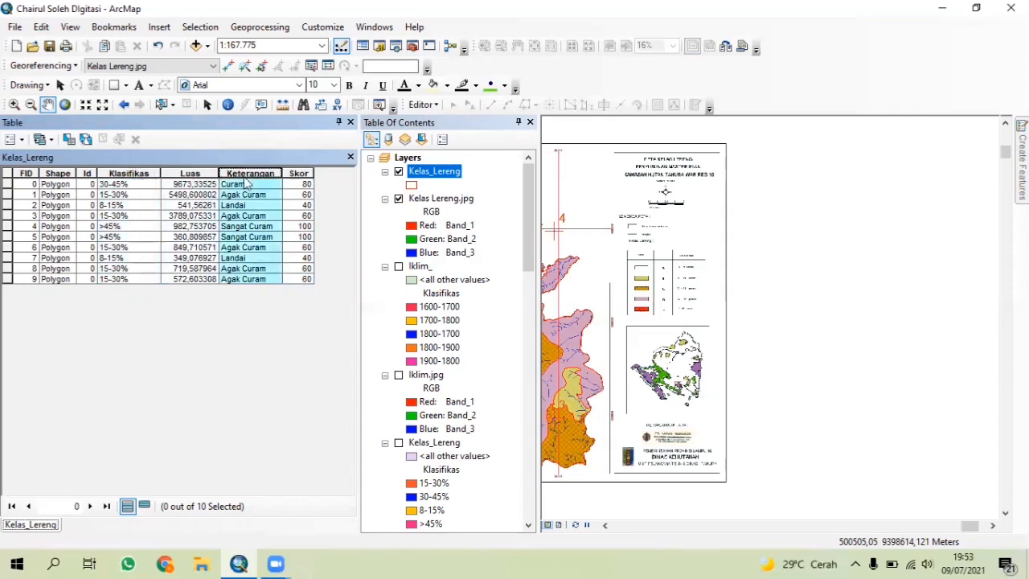
pyautogui.click(294, 173)
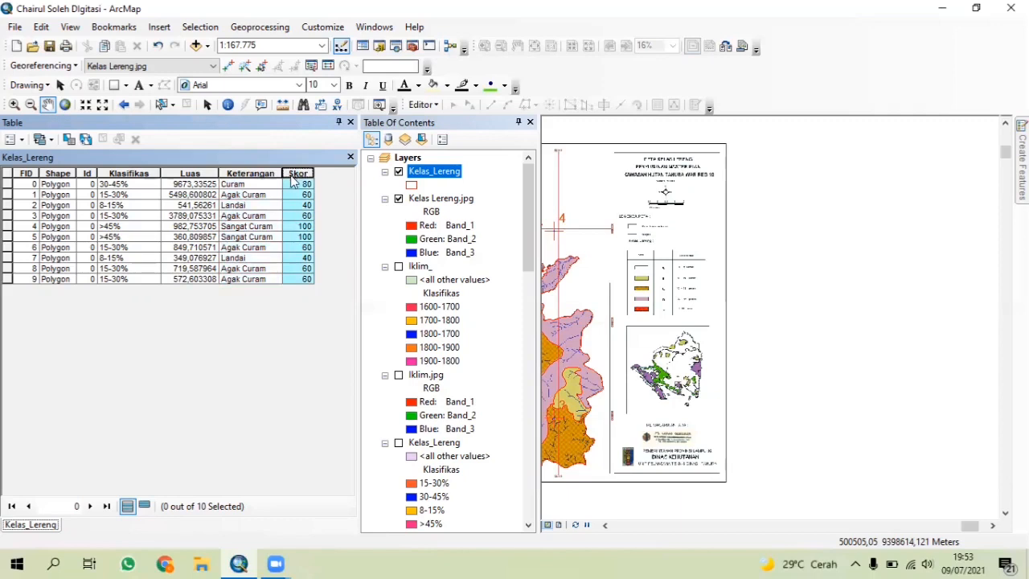
pyautogui.click(351, 157)
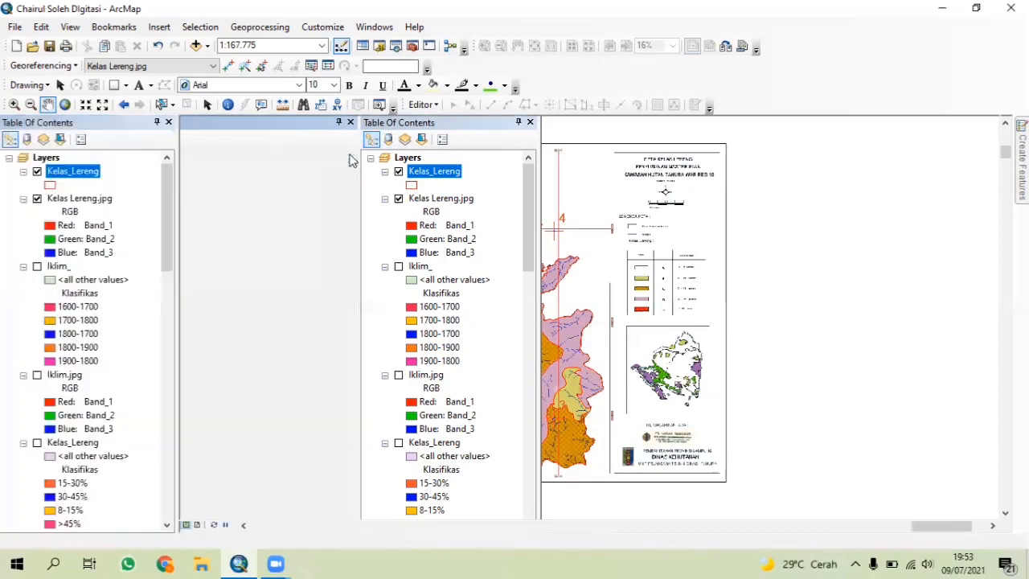
# Step: Symbolize the Kelas_Lereng layer by unique values of the Klasifikas field, adding all values
pyautogui.rightClick(92, 180)
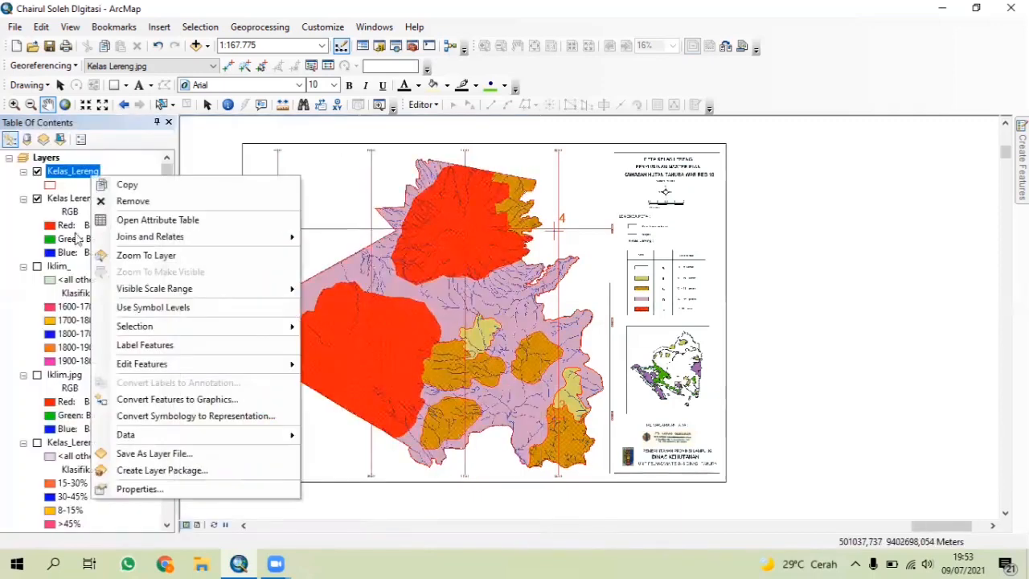
pyautogui.click(162, 486)
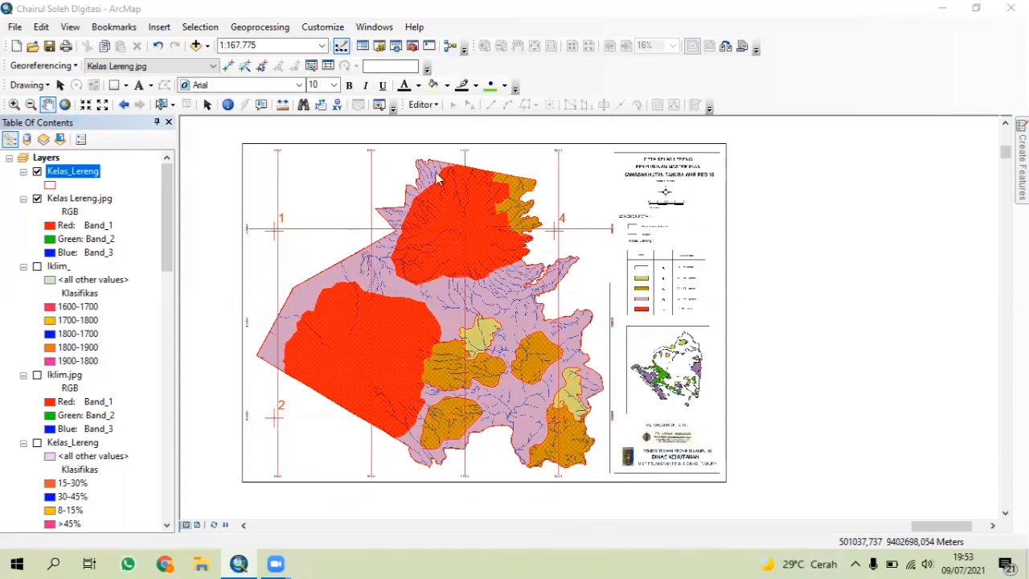
pyautogui.click(318, 168)
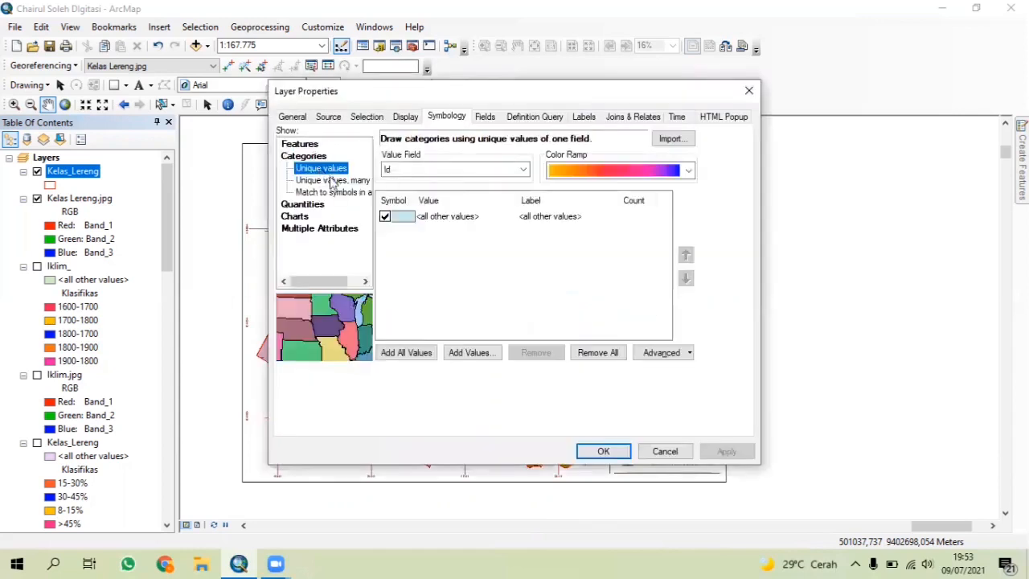
pyautogui.click(462, 170)
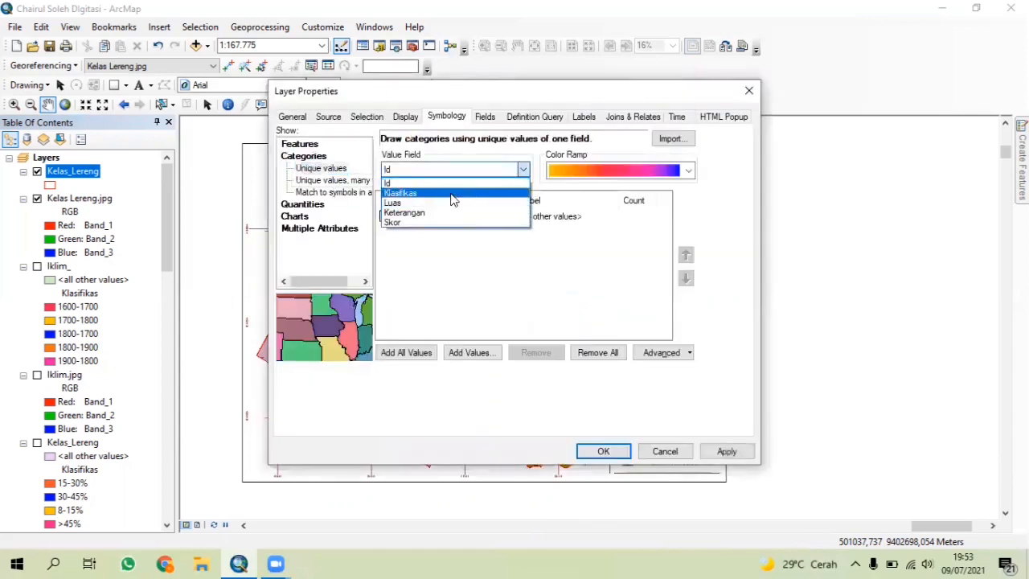
pyautogui.click(450, 200)
pyautogui.click(406, 352)
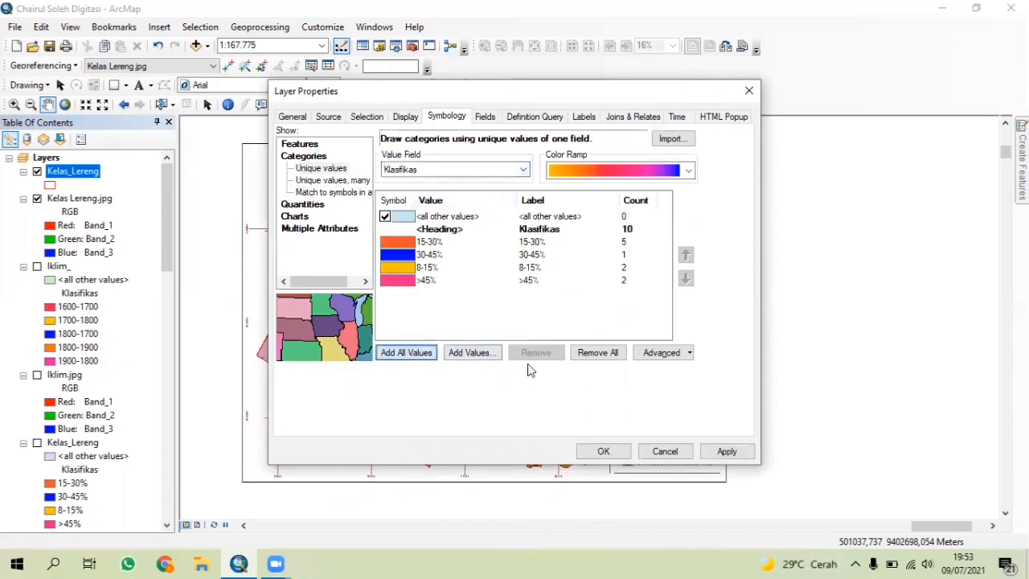
pyautogui.click(611, 452)
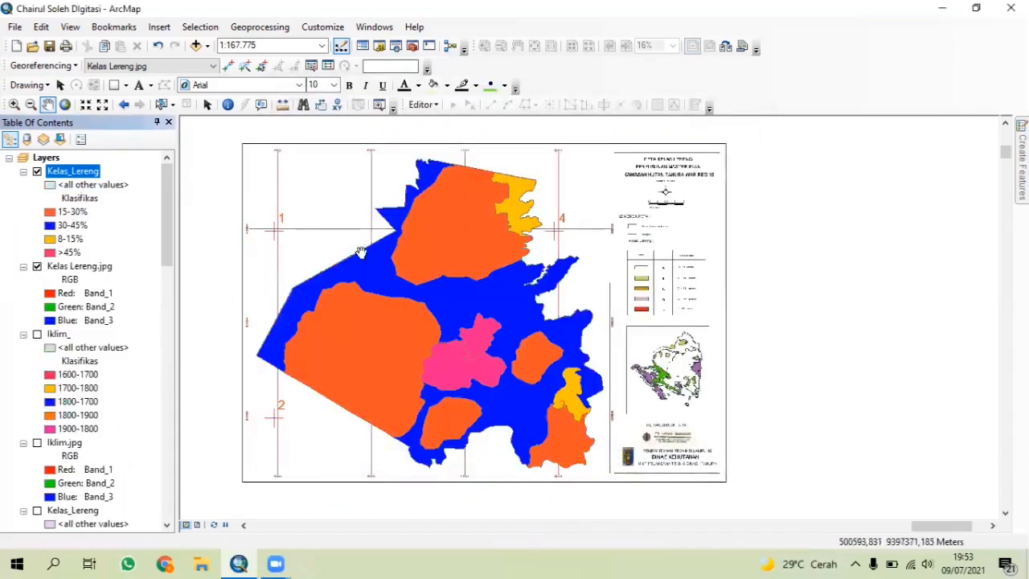
# Step: Label the Kelas_Lereng polygons with the Klasifikas field, using a larger label text size
pyautogui.rightClick(63, 173)
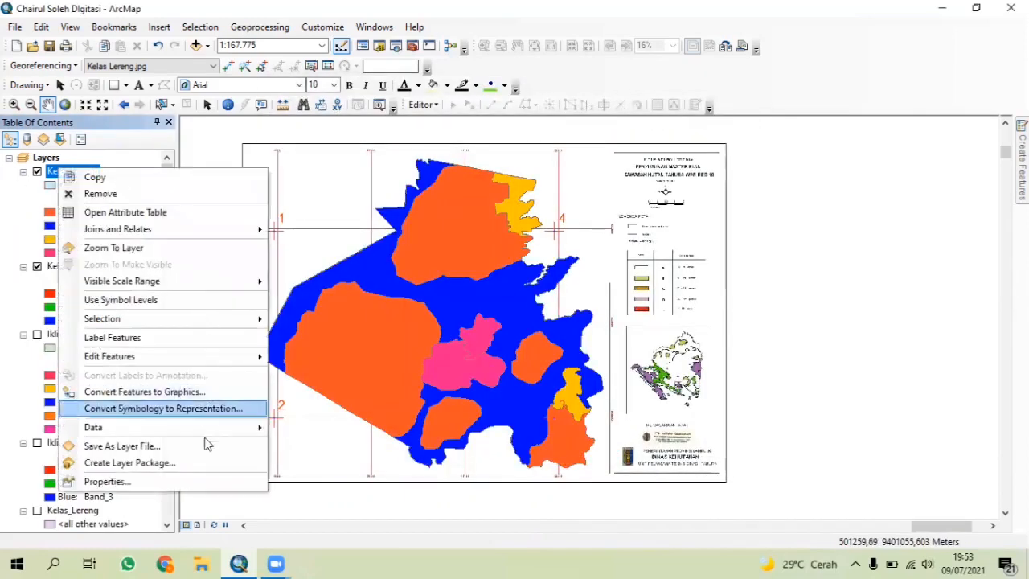
pyautogui.click(201, 482)
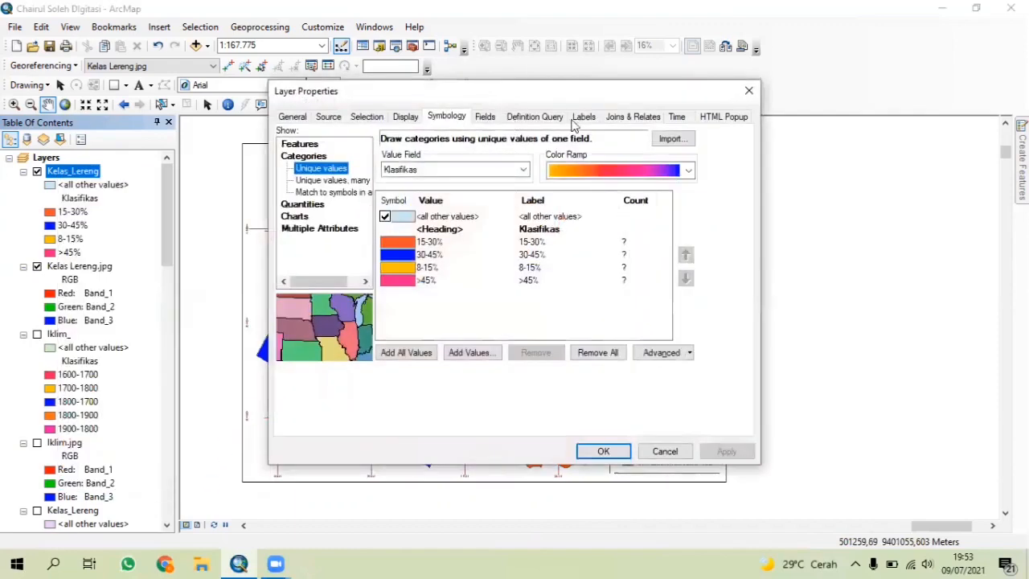
pyautogui.click(584, 118)
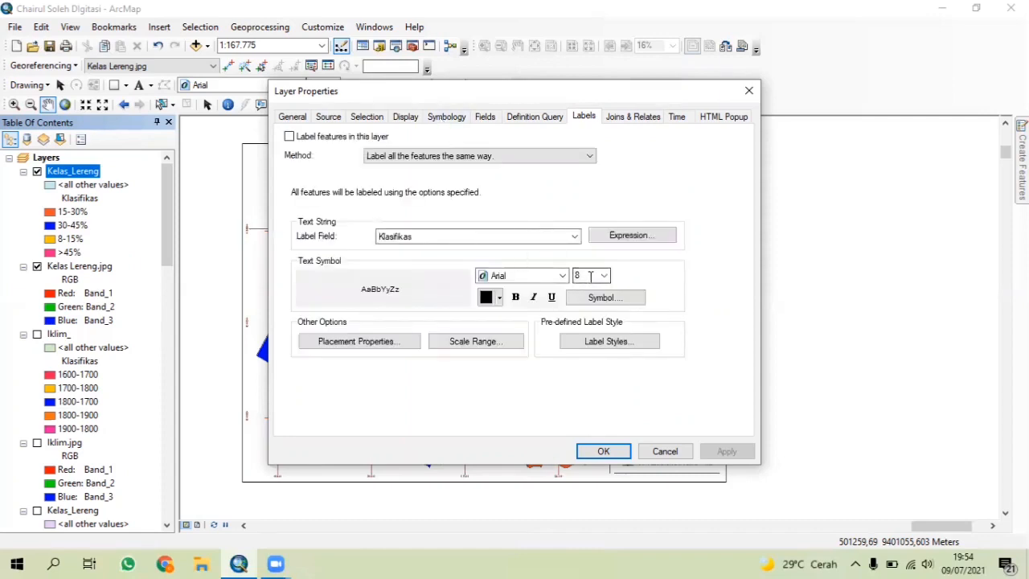
pyautogui.click(512, 235)
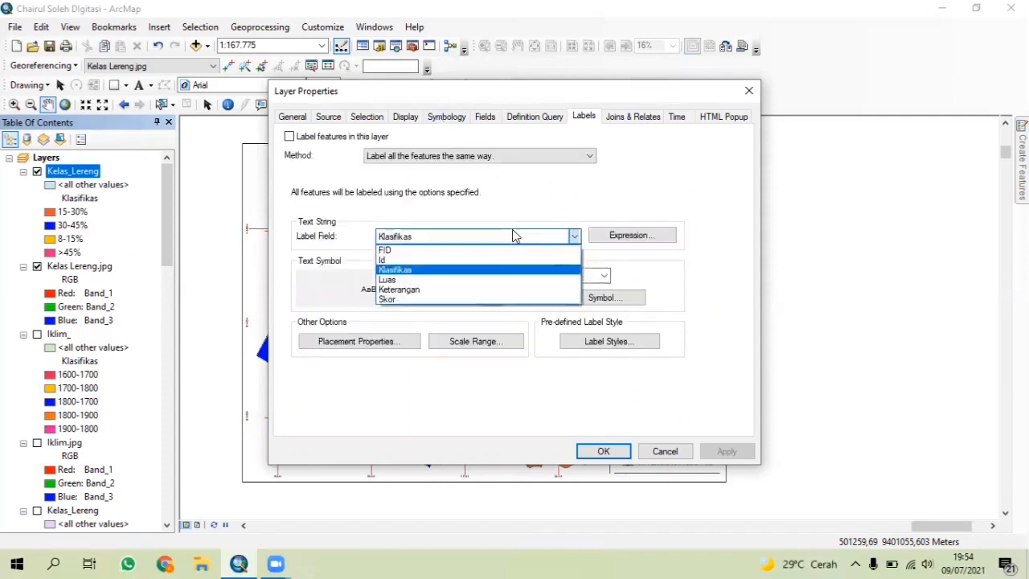
pyautogui.click(505, 270)
pyautogui.click(604, 275)
pyautogui.click(581, 310)
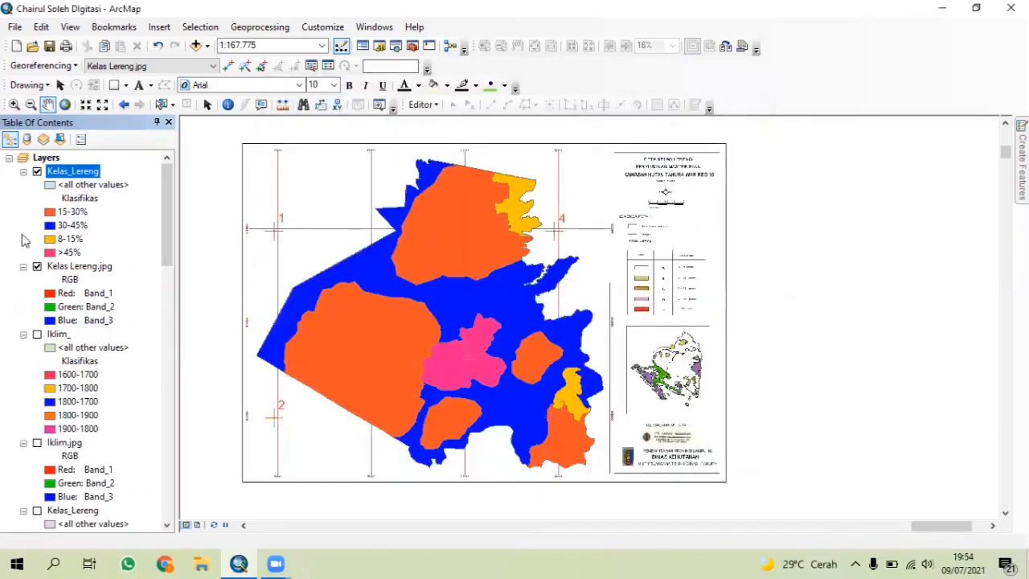
pyautogui.rightClick(70, 181)
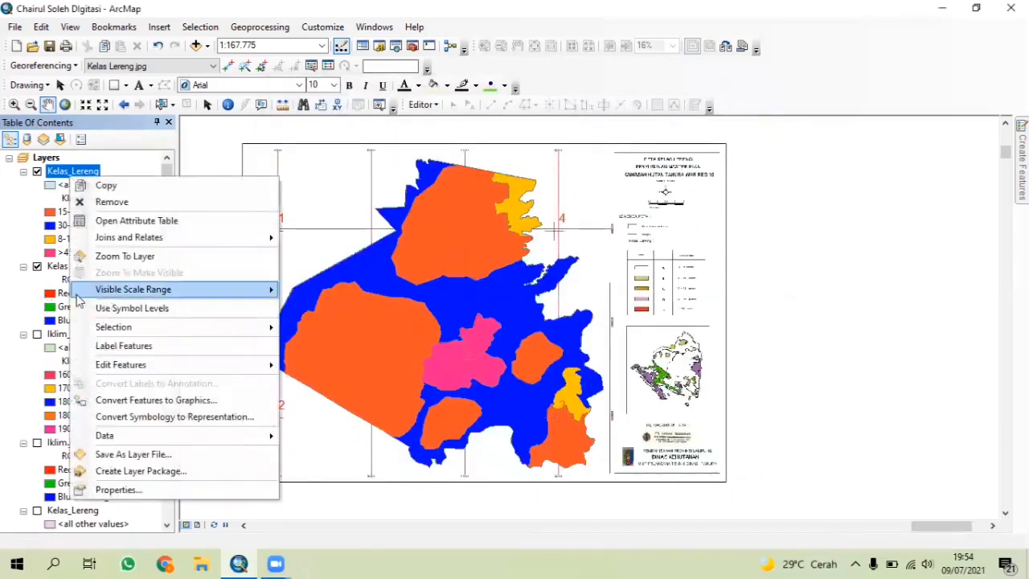
pyautogui.click(120, 346)
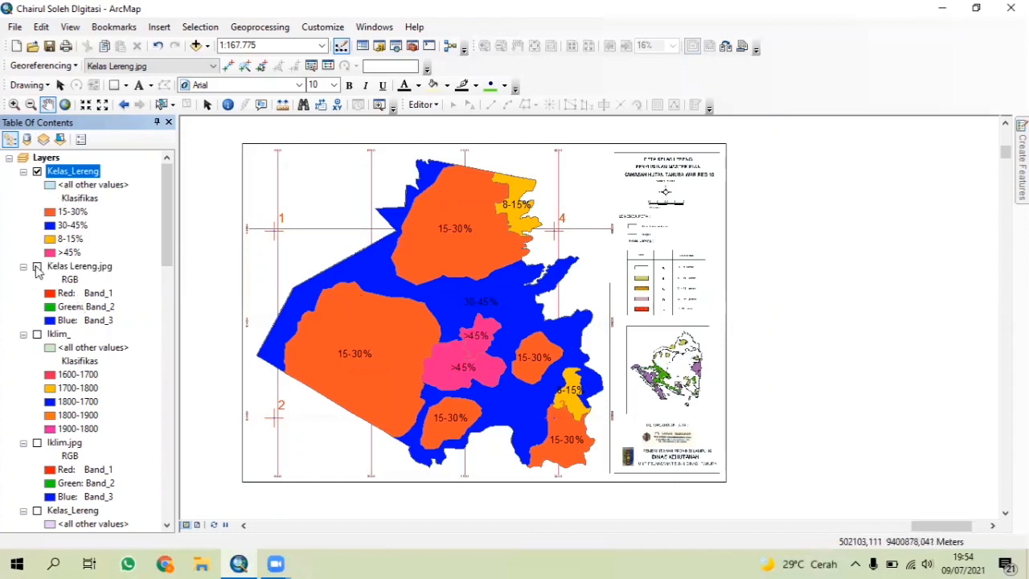
# Step: Hide the Kelas Lereng.jpg layer and deactivate all of its georeferencing control points in the link table
pyautogui.click(37, 267)
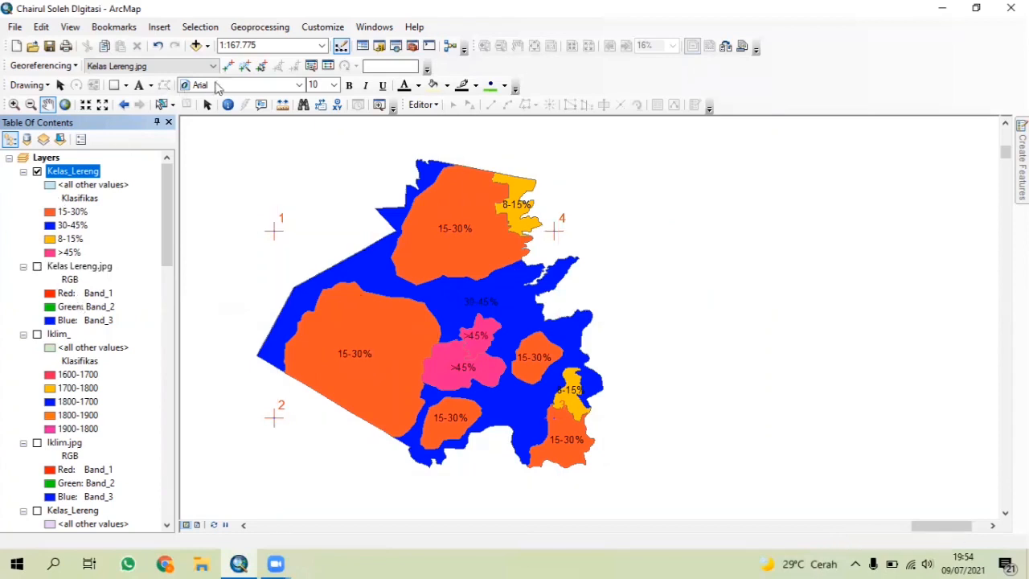
pyautogui.click(312, 66)
pyautogui.click(14, 186)
pyautogui.scroll(-1, 15, 191)
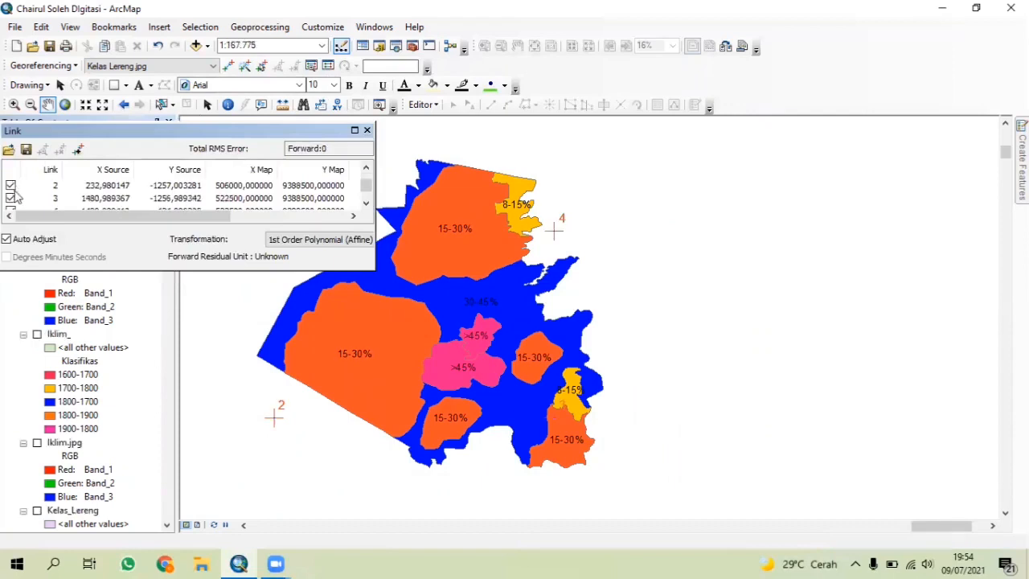
pyautogui.click(11, 187)
pyautogui.scroll(-1, 11, 197)
pyautogui.click(12, 199)
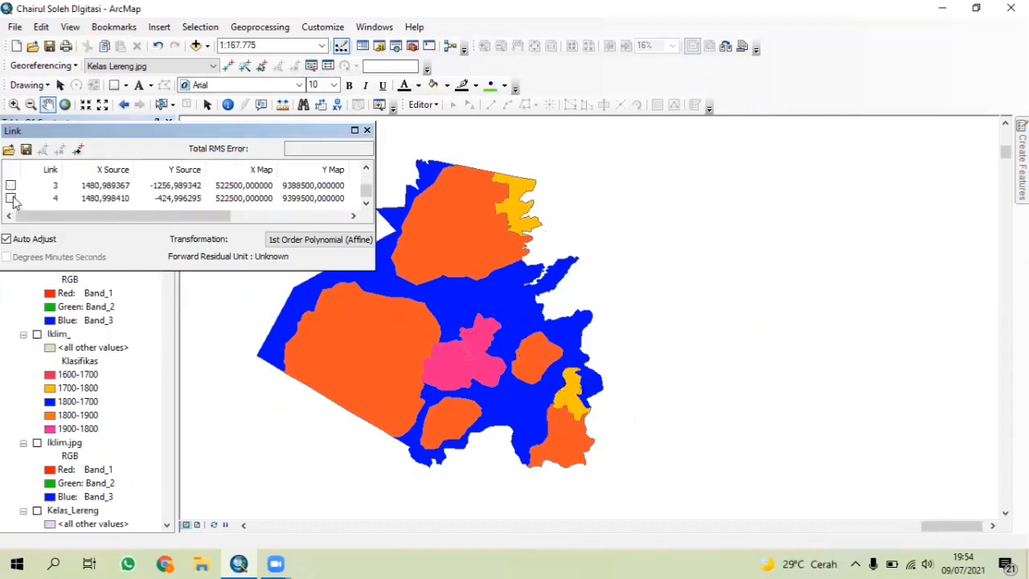
pyautogui.click(367, 129)
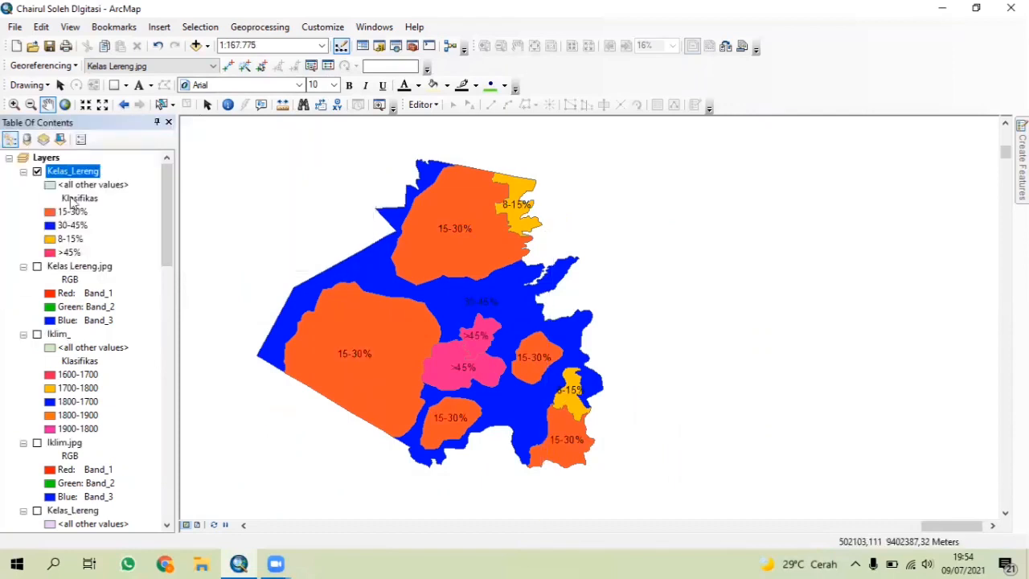
# Step: Switch to the layout view and remove the existing reference grid from the main map's data frame
pyautogui.click(198, 524)
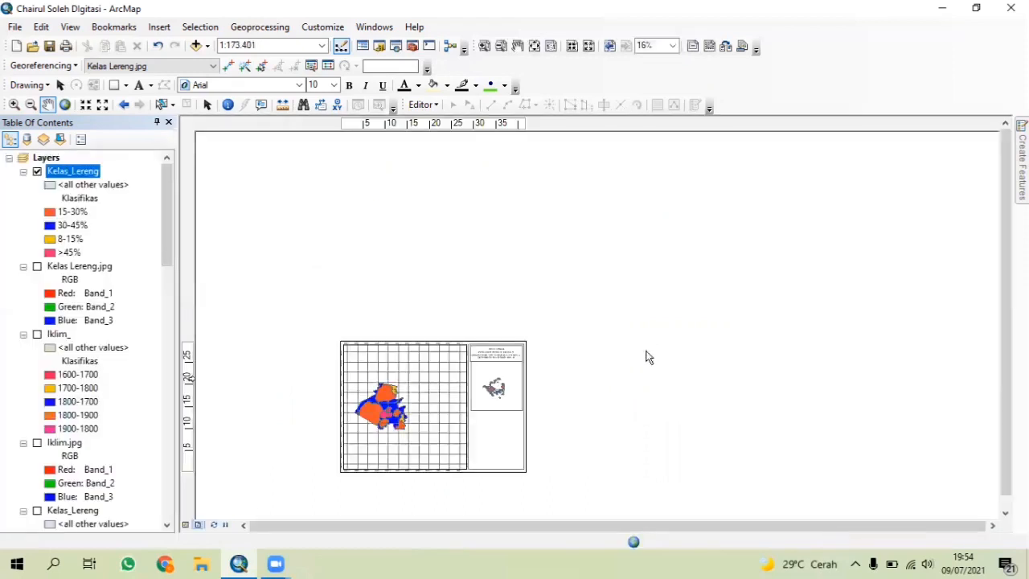
pyautogui.scroll(3, 448, 426)
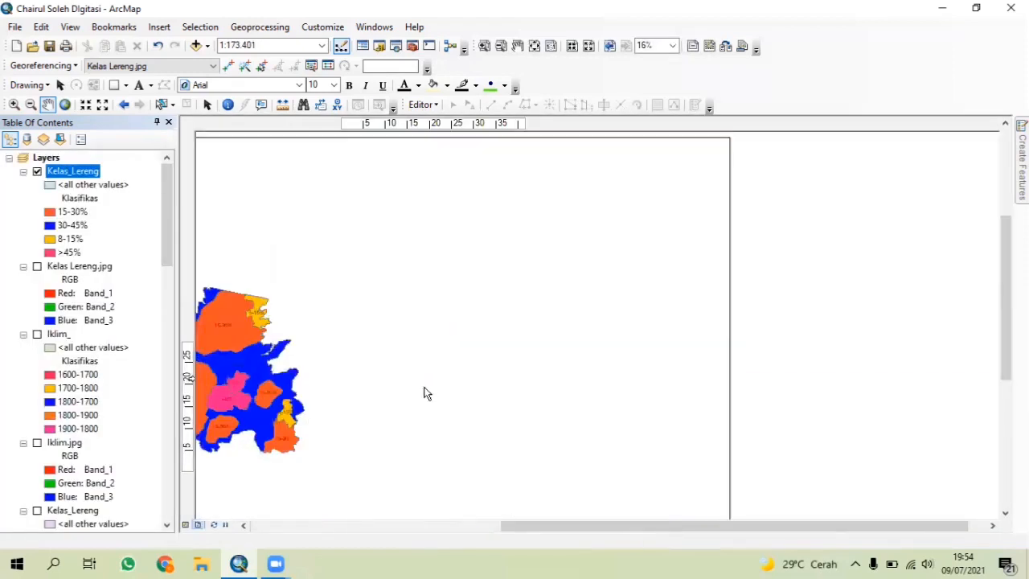
pyautogui.scroll(3, 452, 412)
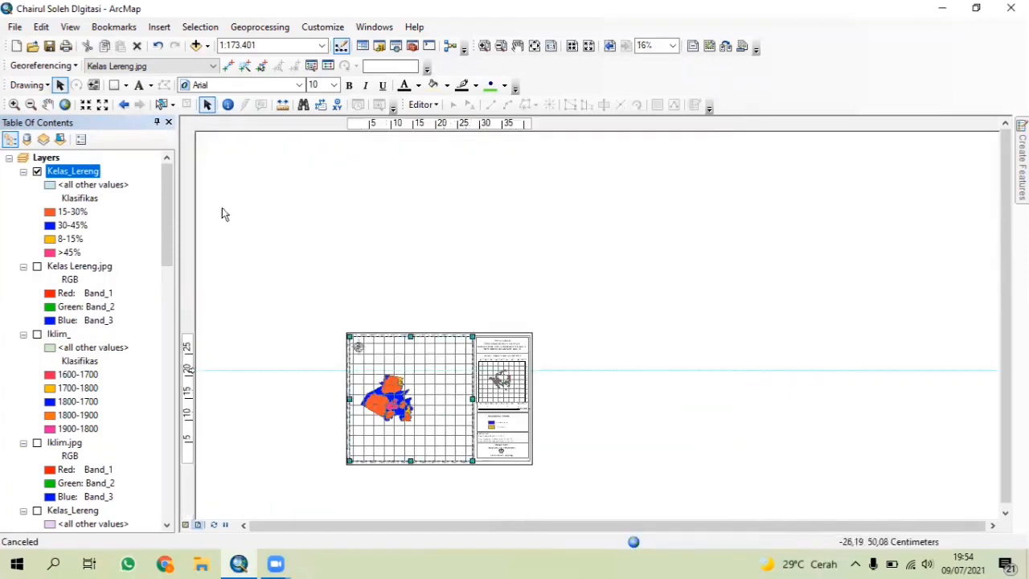
pyautogui.rightClick(404, 429)
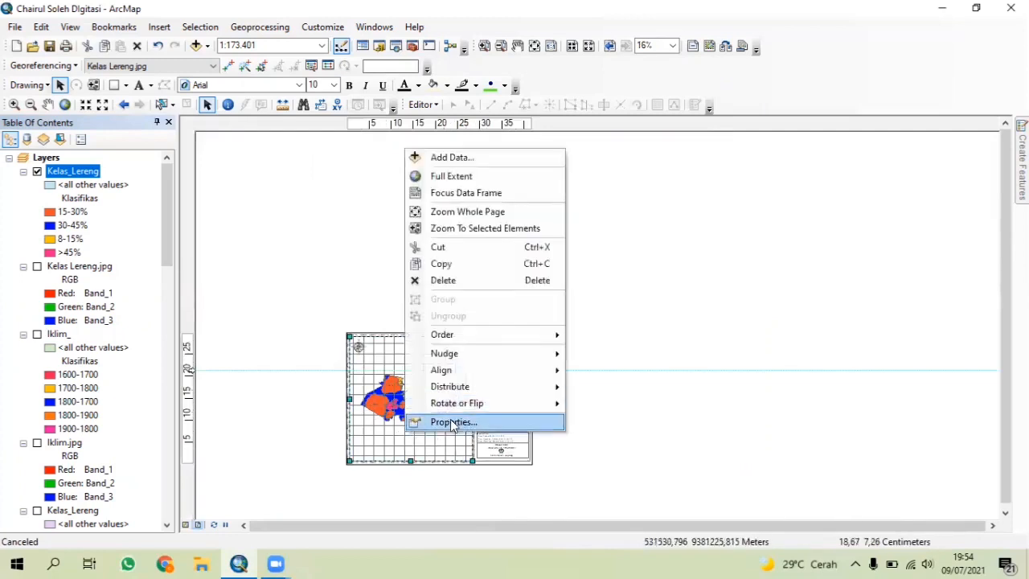
pyautogui.click(453, 421)
pyautogui.click(637, 169)
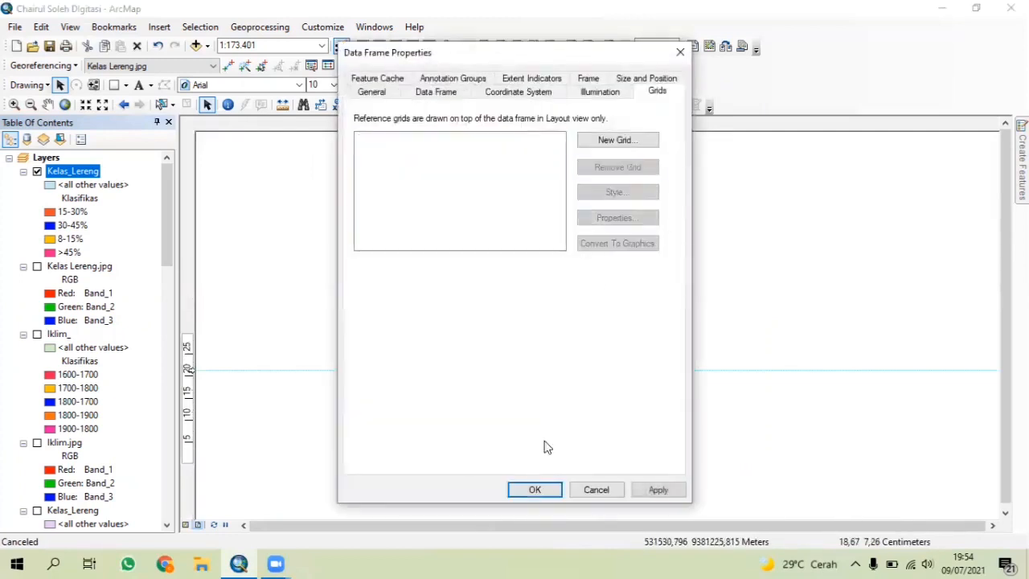
pyautogui.click(546, 489)
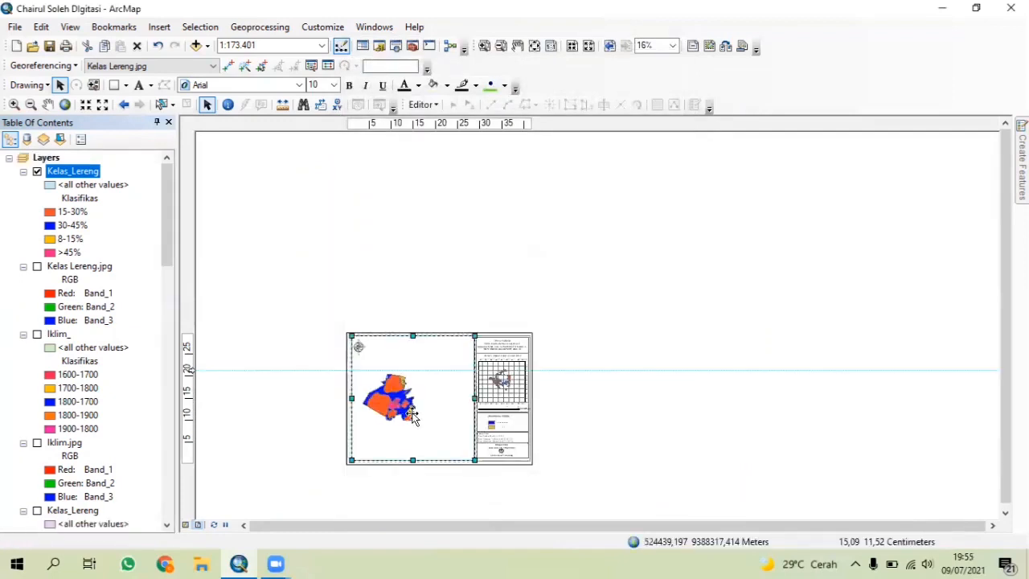
# Step: Centre the slope map inside its layout frame and enlarge it to a scale of 1:80.000
pyautogui.click(48, 105)
pyautogui.moveTo(391, 421); pyautogui.dragTo(412, 426)
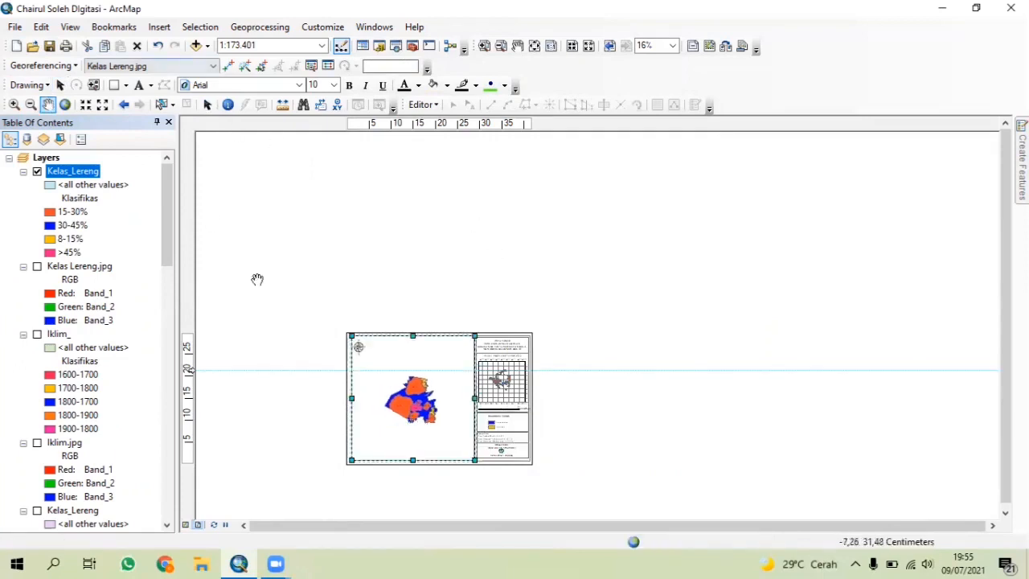
pyautogui.click(85, 105)
pyautogui.click(83, 111)
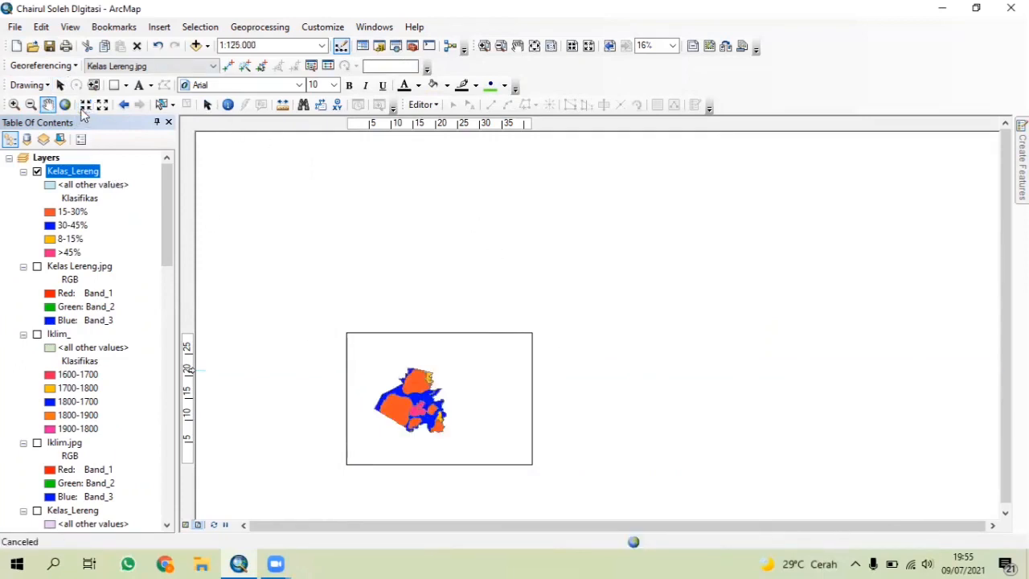
pyautogui.click(83, 109)
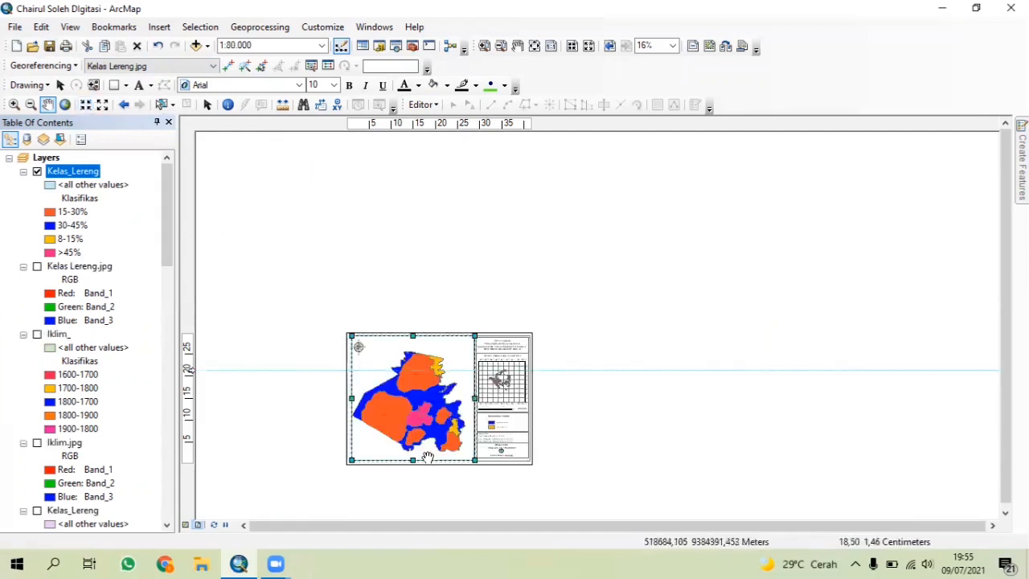
# Step: Add a new Measured Grid with the default settings to the main map's data frame
pyautogui.click(59, 84)
pyautogui.rightClick(376, 457)
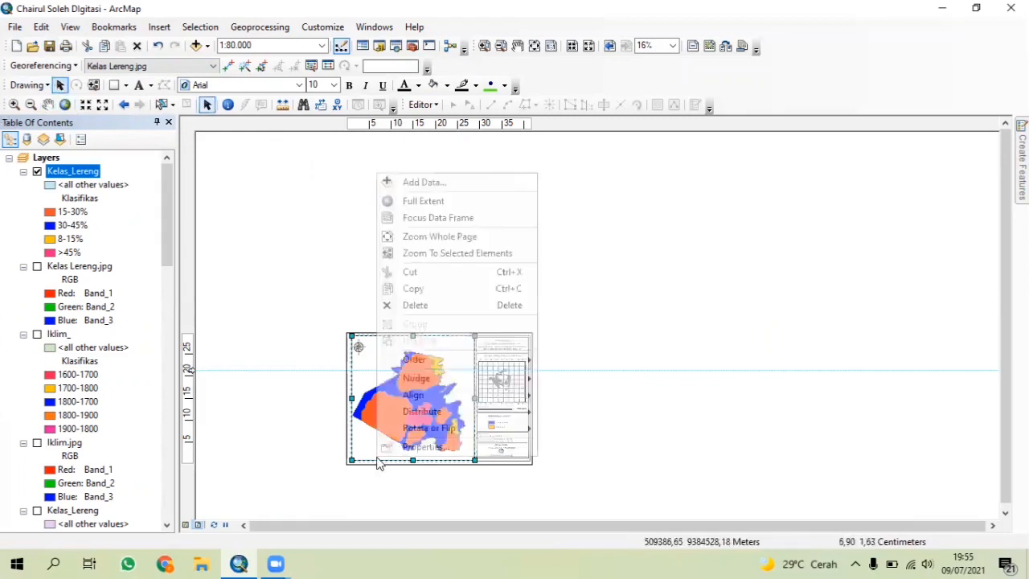
pyautogui.click(425, 446)
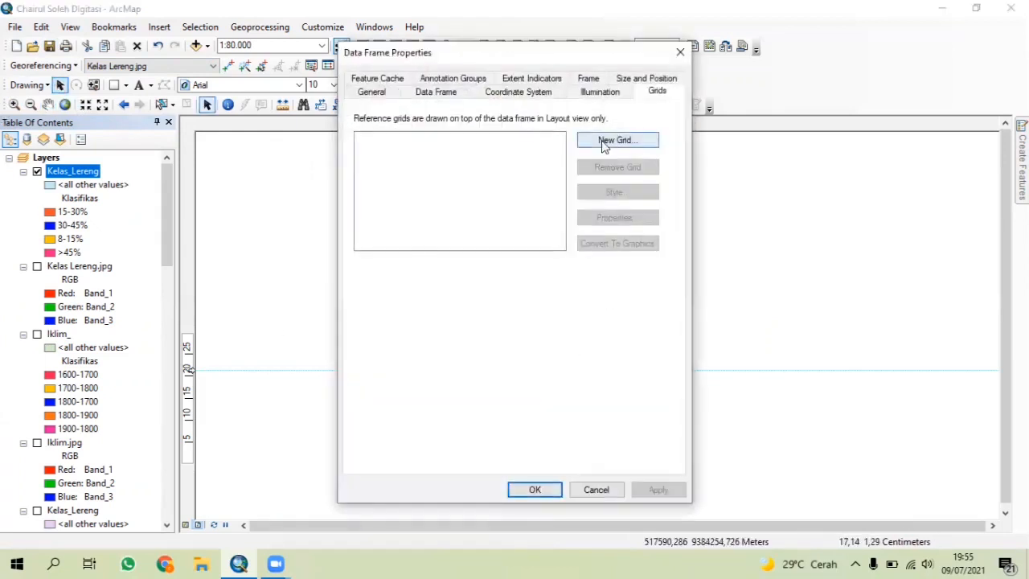
pyautogui.click(604, 141)
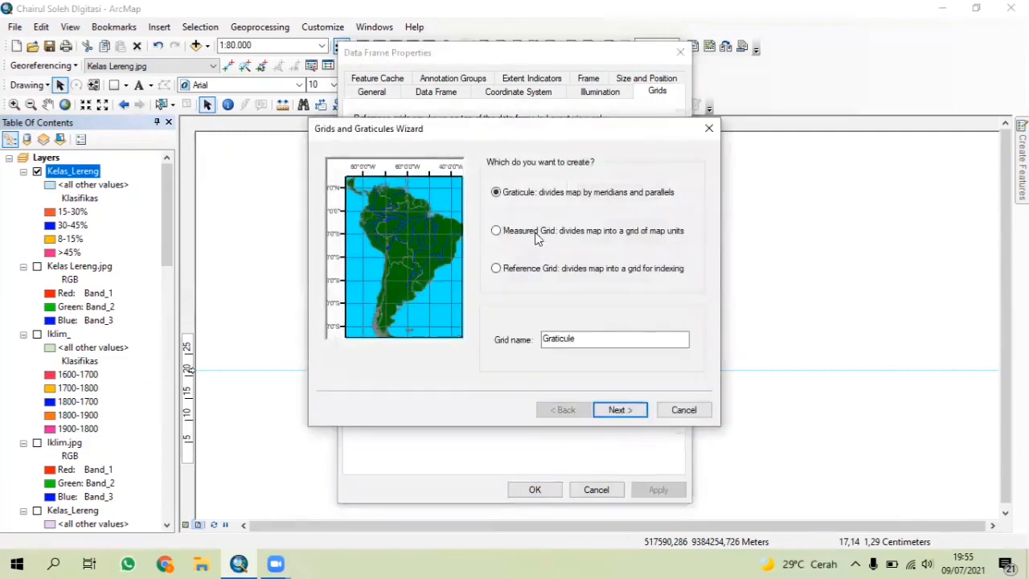
pyautogui.click(537, 233)
pyautogui.click(626, 411)
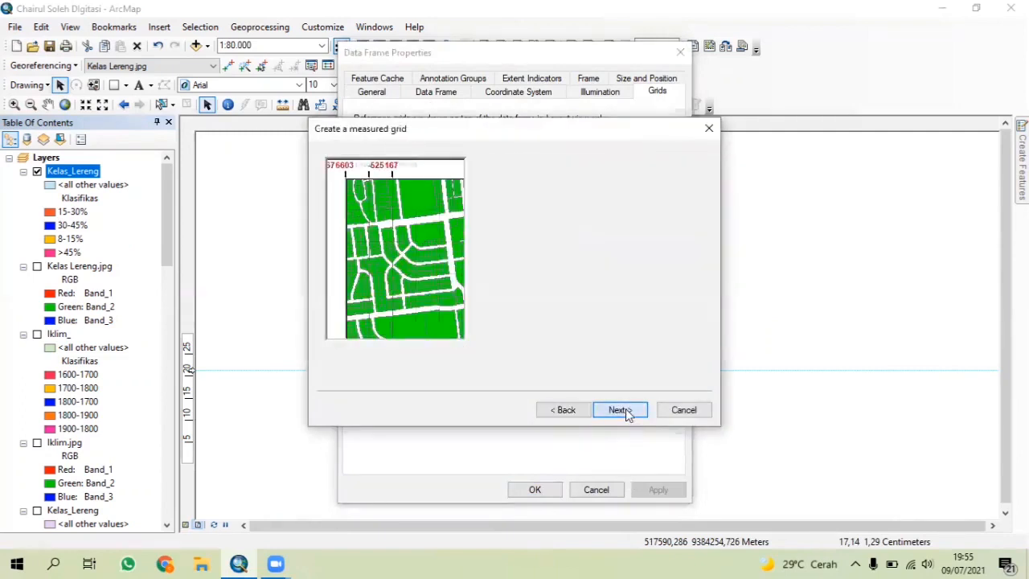
pyautogui.click(627, 411)
pyautogui.click(626, 411)
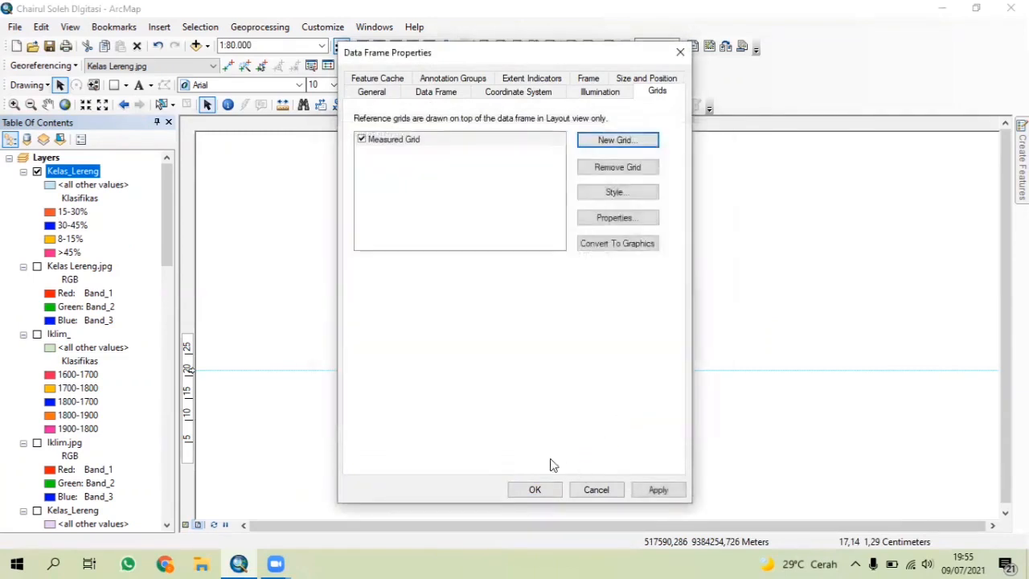
pyautogui.click(535, 490)
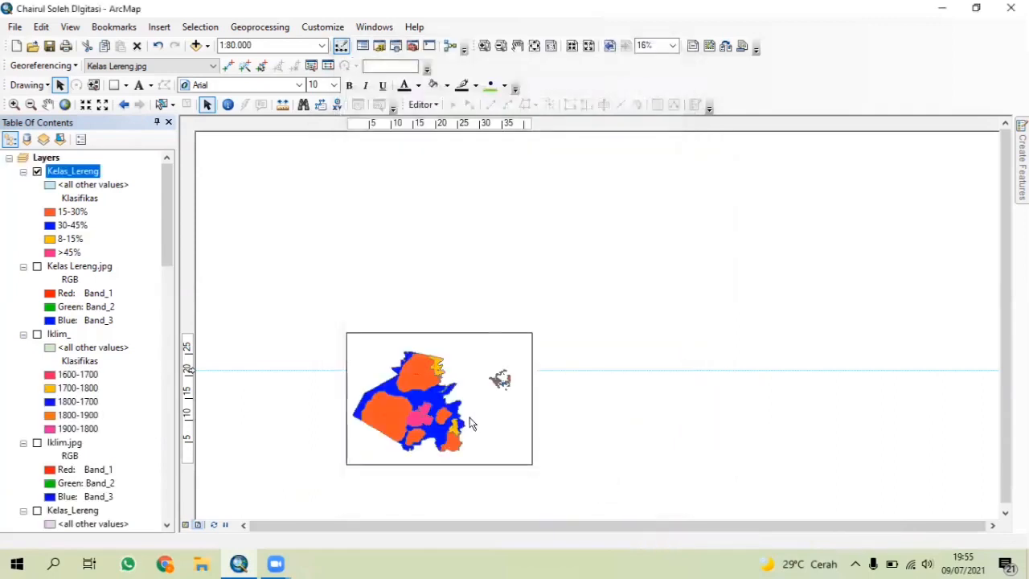
# Step: Change the first line of the layout title to PETA KELAS LERENG, leaving the other lines as they are
pyautogui.scroll(3, 507, 402)
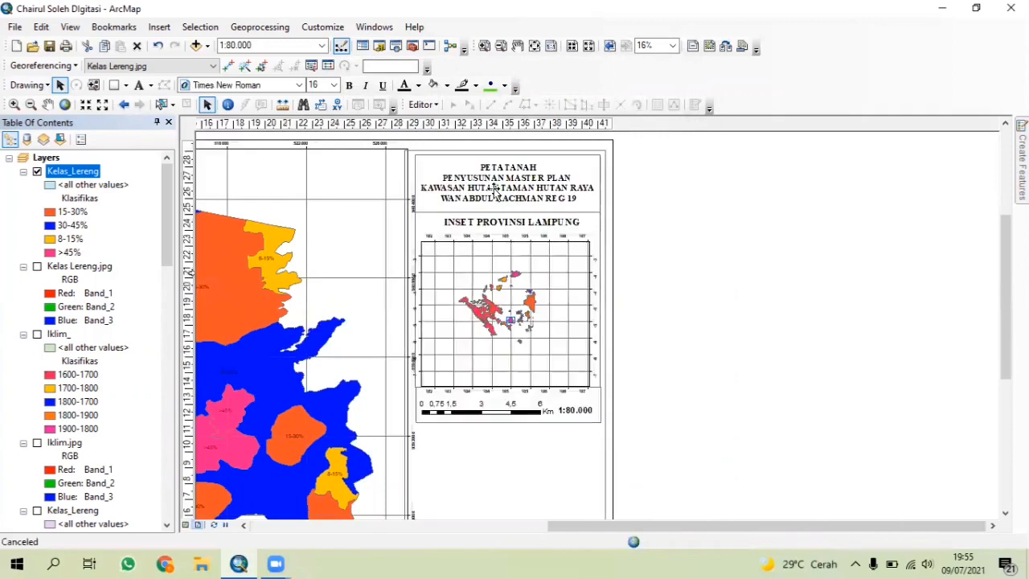
pyautogui.hotkey('ctrl', 'z')
pyautogui.hotkey('ctrl', 'z')
pyautogui.hotkey('ctrl', 'z')
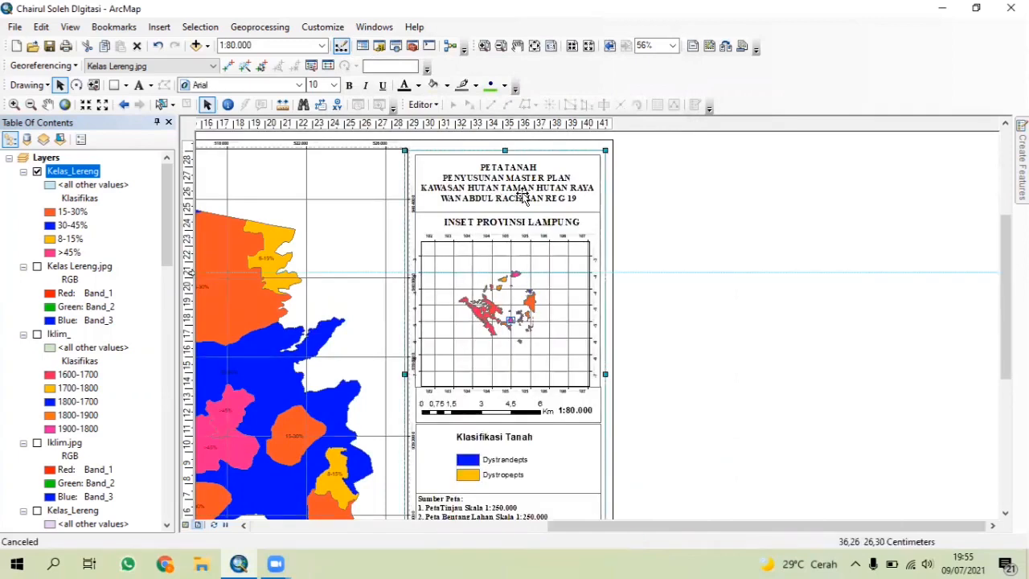
pyautogui.doubleClick(524, 197)
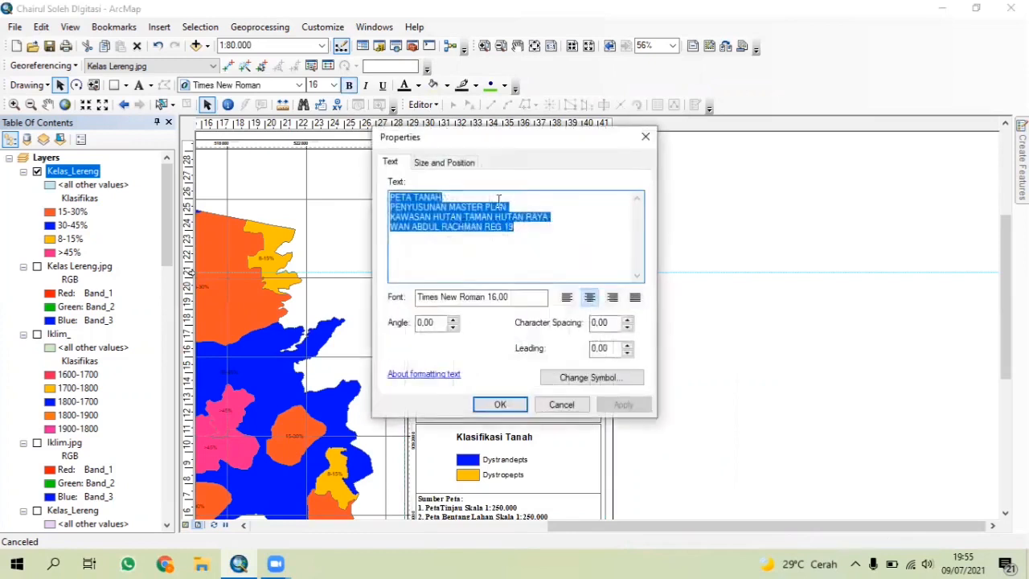
pyautogui.click(441, 198)
pyautogui.press('BackSpace')
pyautogui.press('BackSpace')
pyautogui.press('BackSpace')
pyautogui.press('BackSpace')
pyautogui.press('BackSpace')
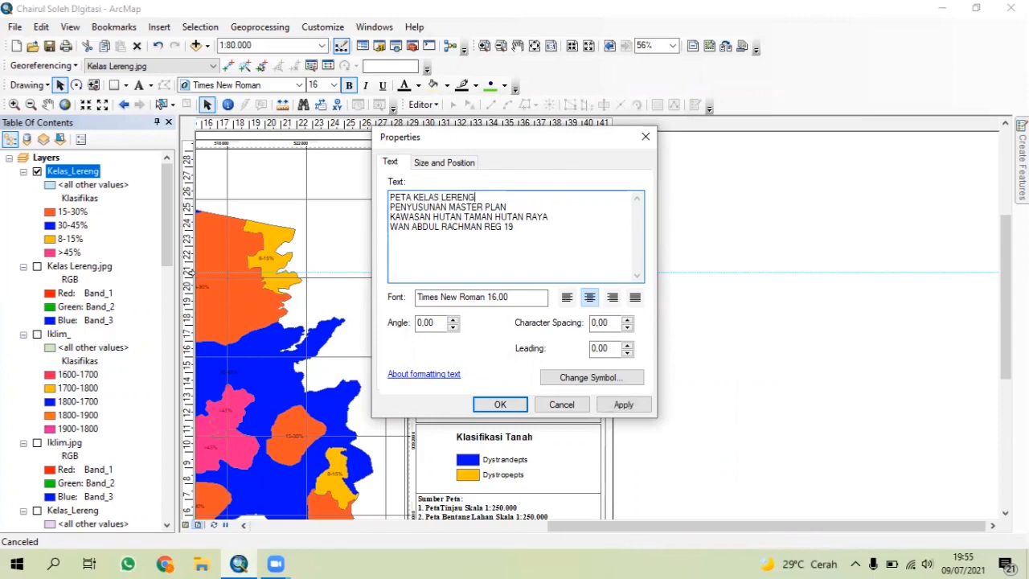
pyautogui.click(500, 405)
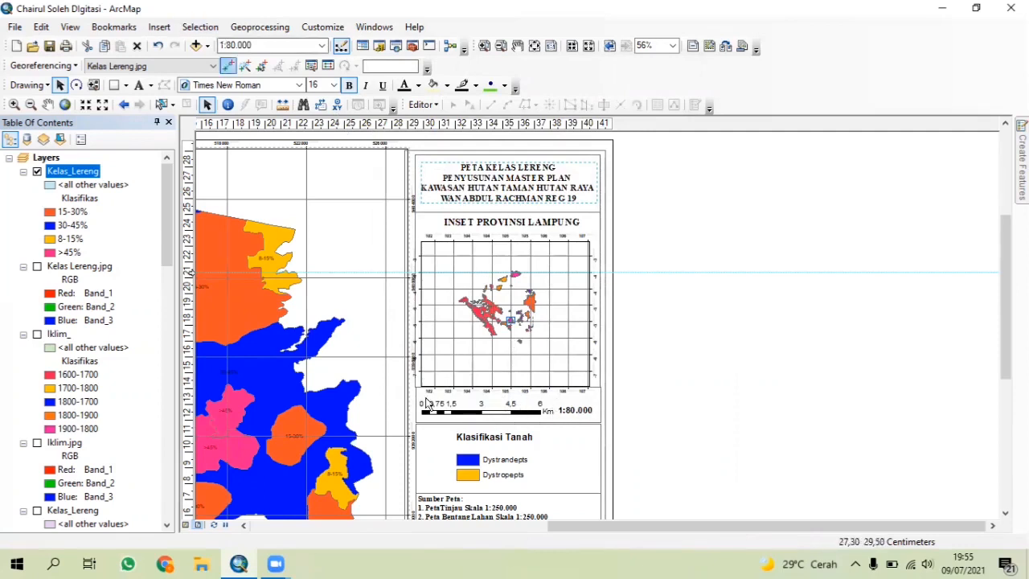
# Step: Delete the old Klasifikasi Tanah legend from the layout
pyautogui.click(466, 459)
pyautogui.rightClick(480, 448)
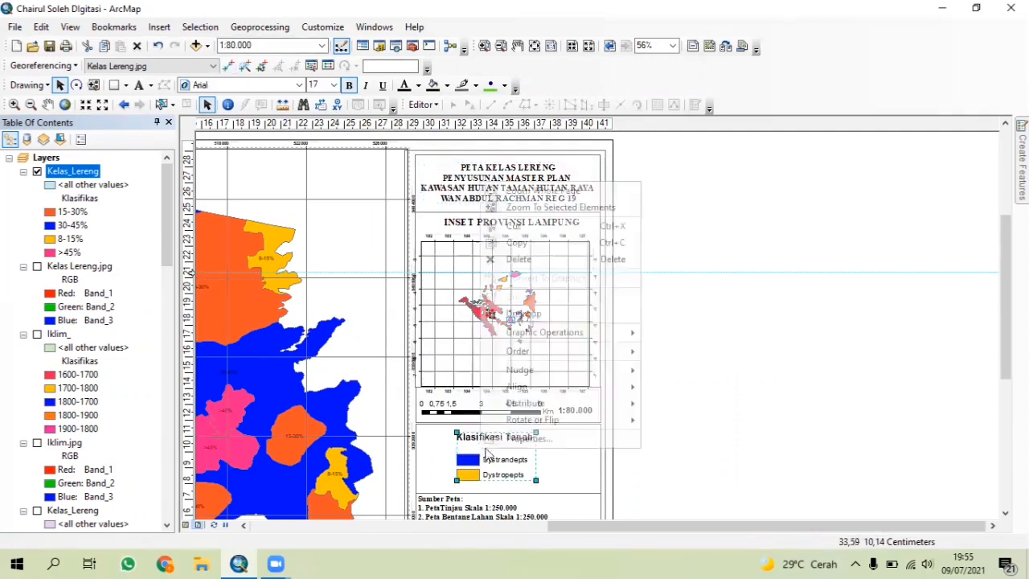
pyautogui.click(516, 259)
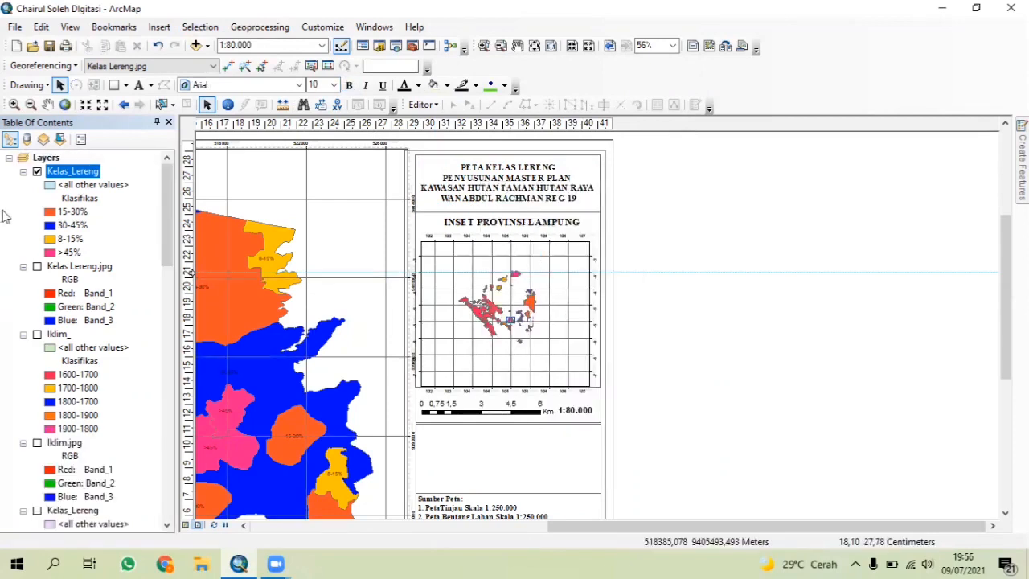
# Step: Insert a one-column legend for the Kelas_Lereng layer, keeping the default title, frame and spacing settings
pyautogui.click(159, 26)
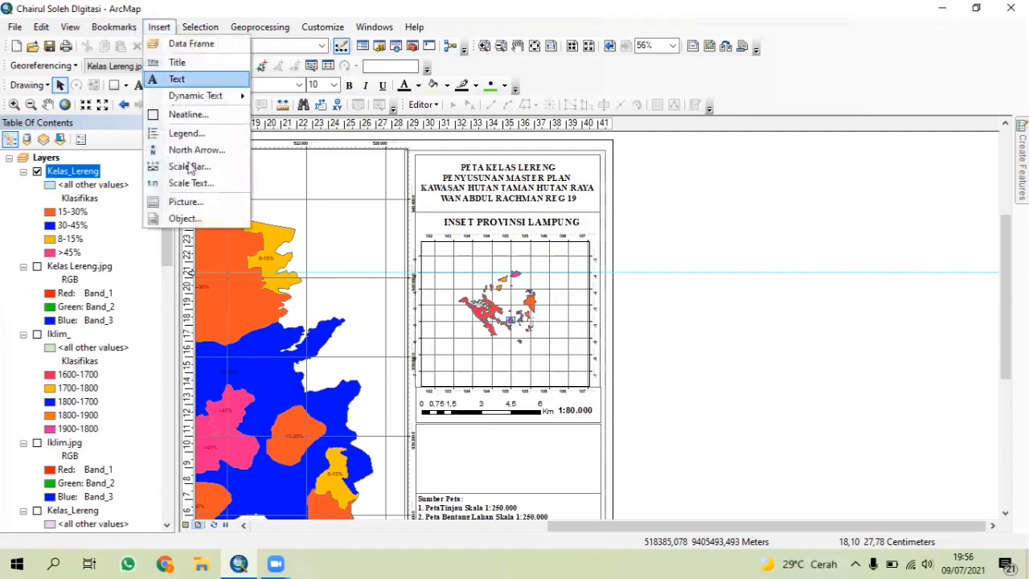
pyautogui.click(210, 131)
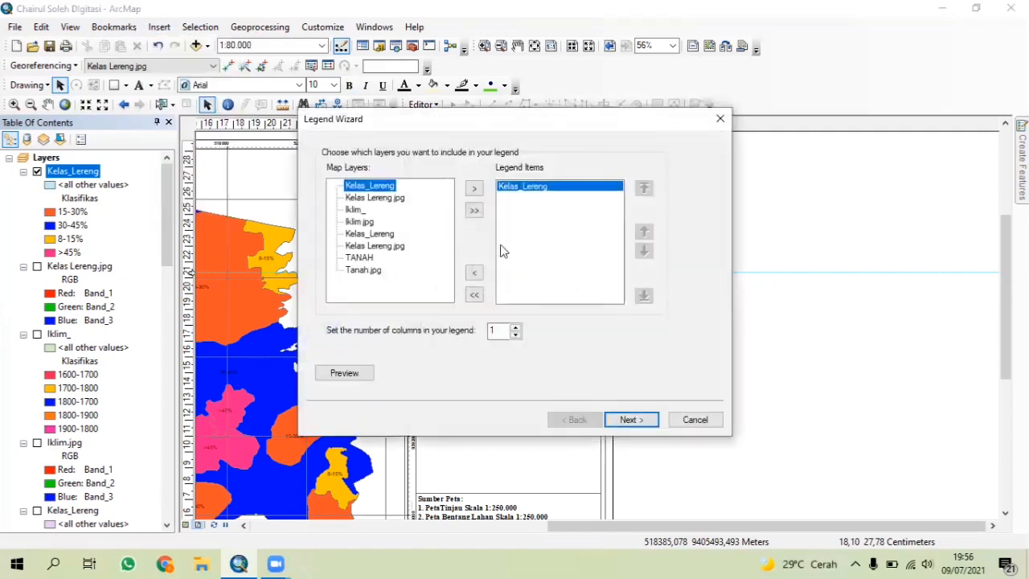
pyautogui.click(640, 415)
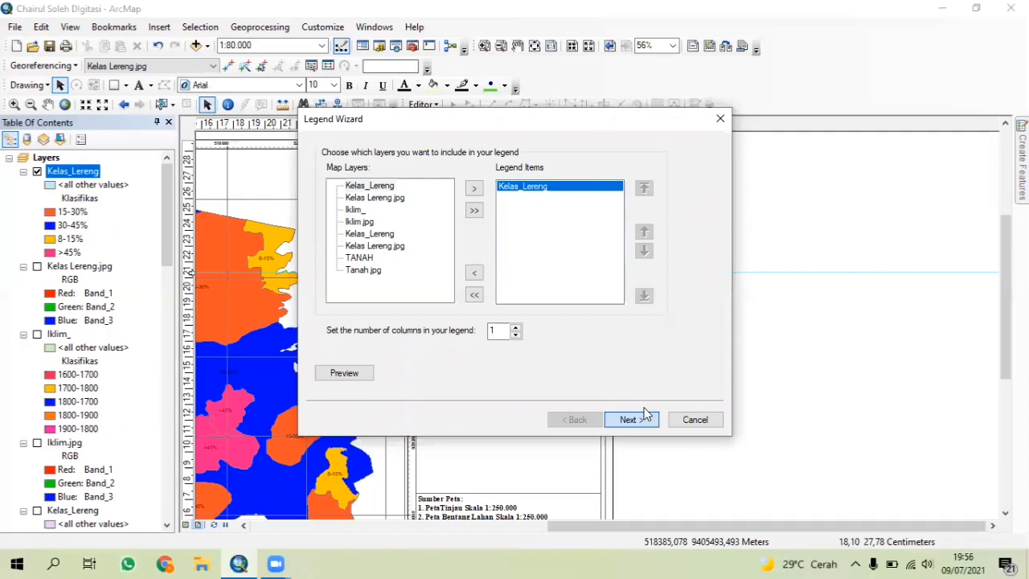
pyautogui.click(646, 413)
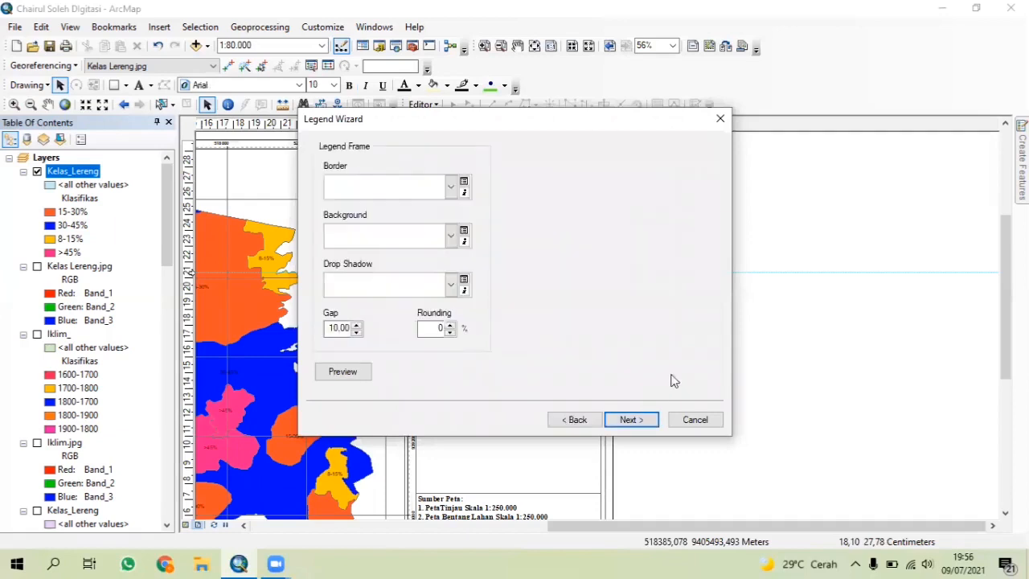
pyautogui.click(578, 420)
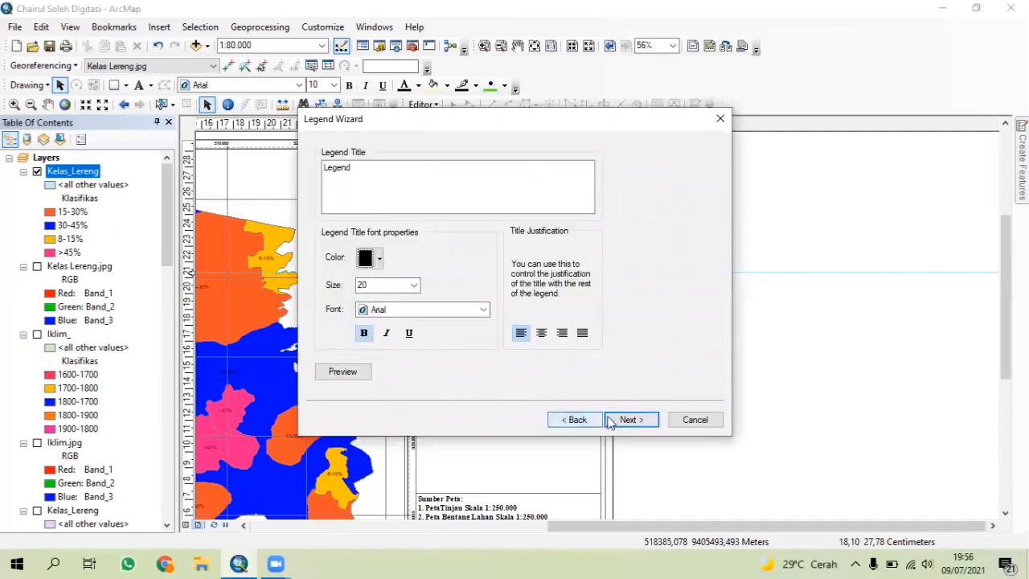
pyautogui.click(618, 420)
pyautogui.click(619, 420)
pyautogui.click(622, 422)
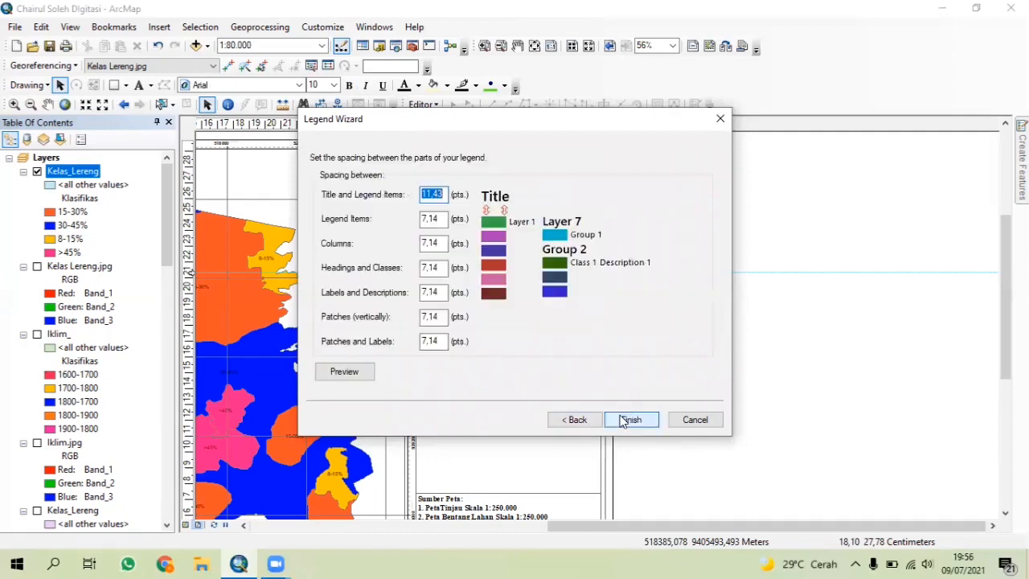
pyautogui.click(622, 421)
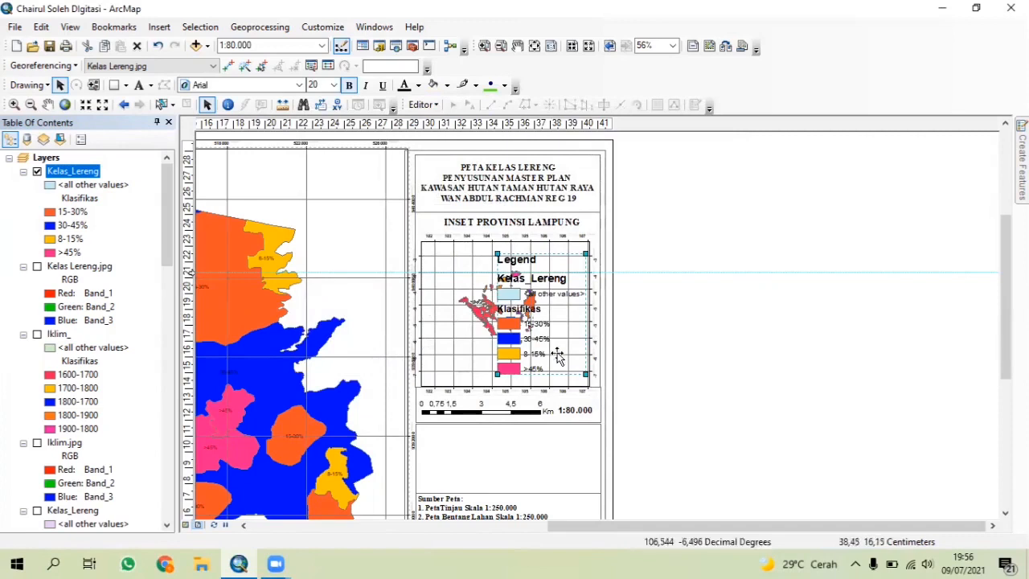
# Step: Move the new legend onto the blank area beside the page and convert it to graphics
pyautogui.moveTo(563, 378); pyautogui.dragTo(702, 414)
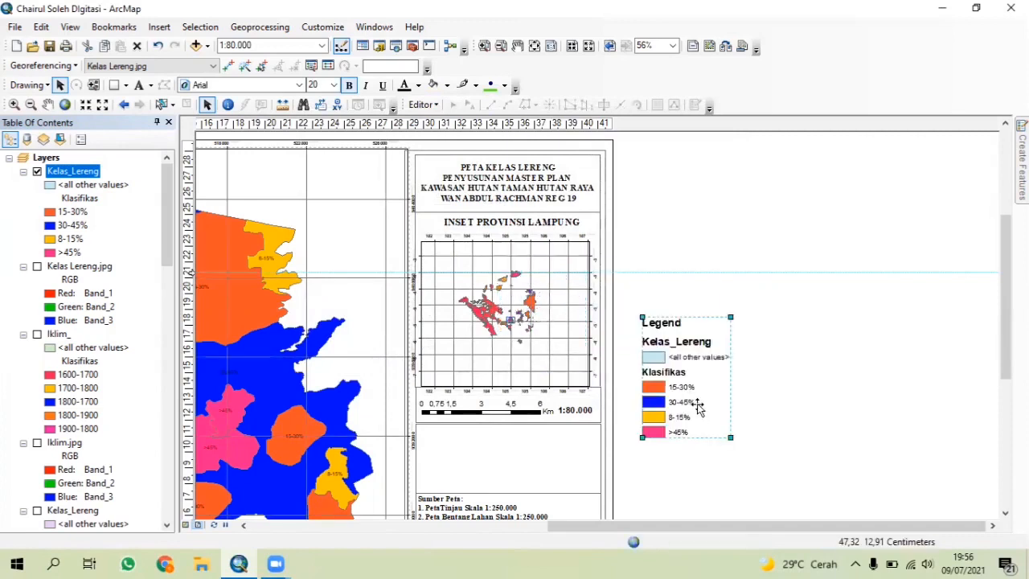
pyautogui.rightClick(696, 406)
pyautogui.click(738, 234)
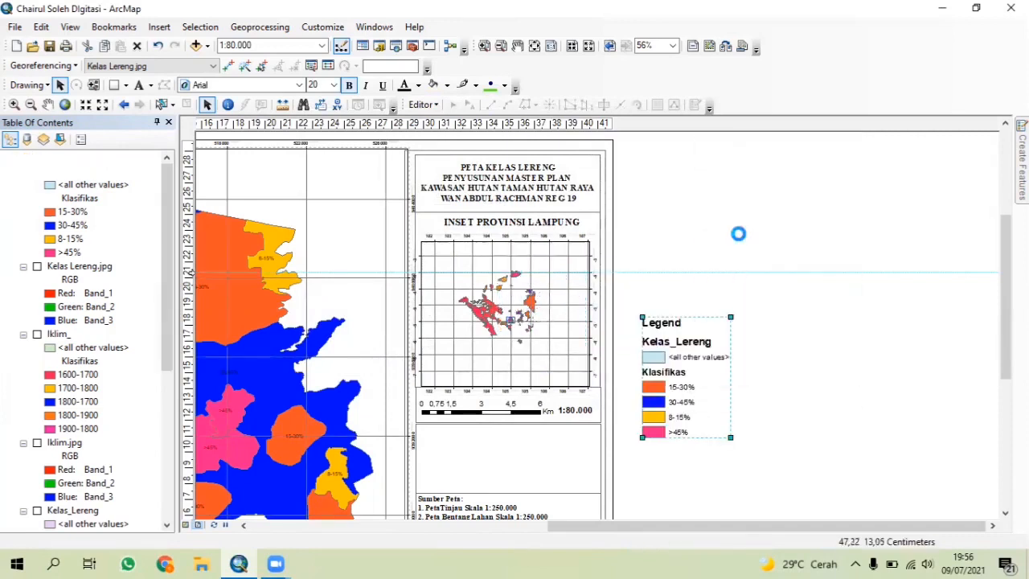
# Step: Ungroup the converted Kelas_Lereng legend beside the page into separate graphic elements
pyautogui.rightClick(690, 374)
pyautogui.click(720, 436)
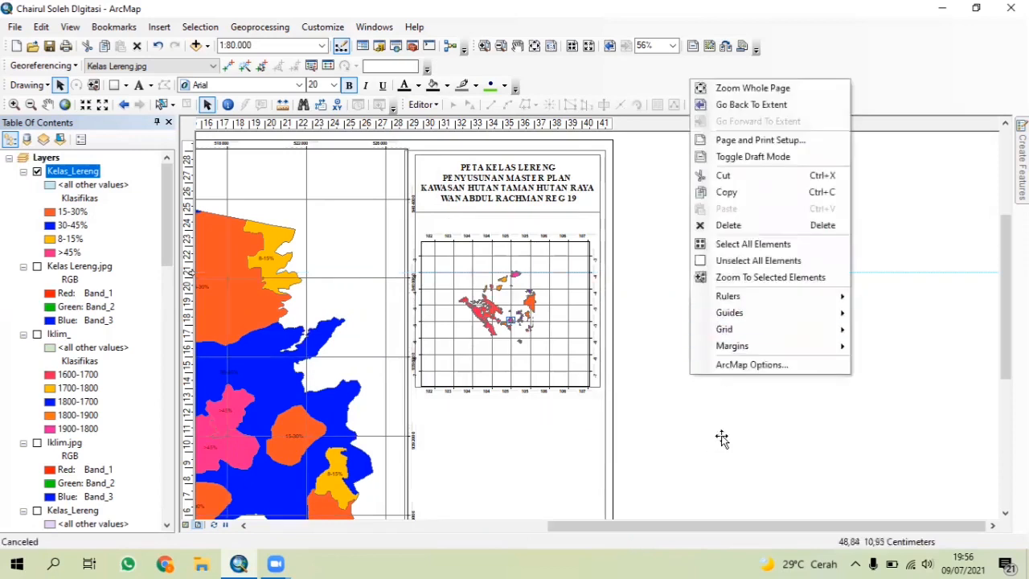
pyautogui.scroll(3, 702, 435)
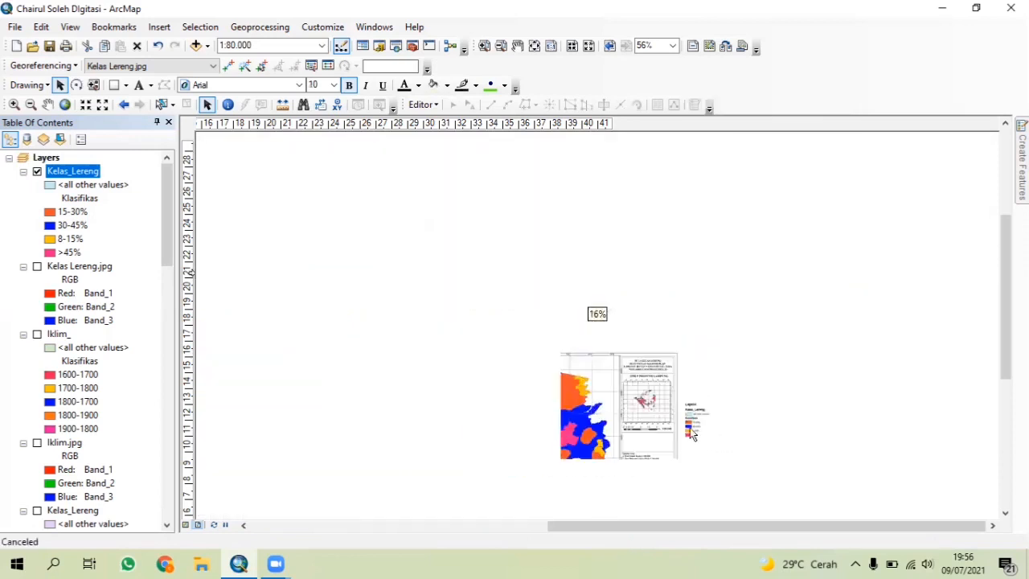
pyautogui.scroll(3, 696, 434)
pyautogui.scroll(-5, 696, 433)
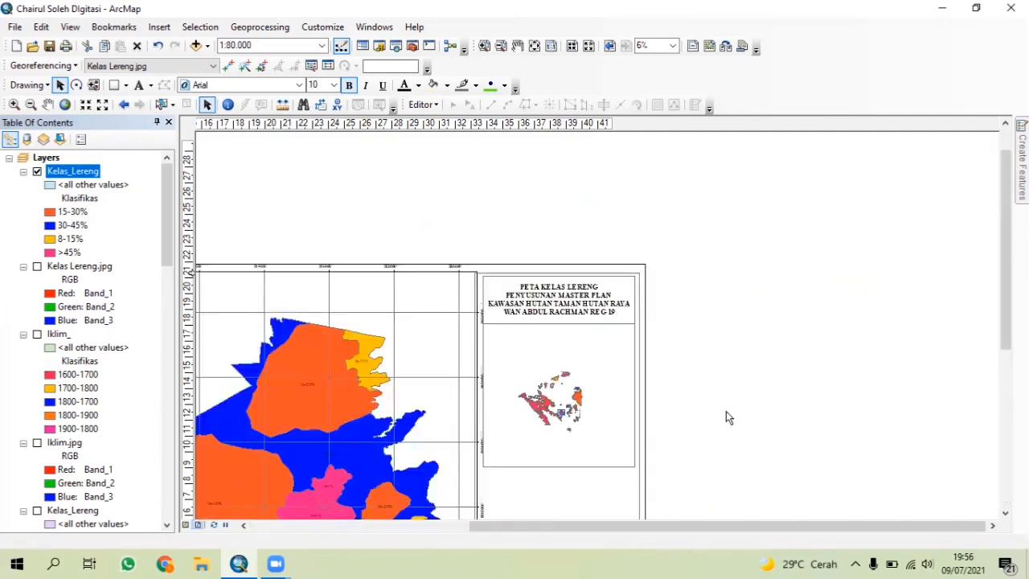
pyautogui.moveTo(738, 441); pyautogui.dragTo(683, 341)
pyautogui.moveTo(713, 445); pyautogui.dragTo(655, 386)
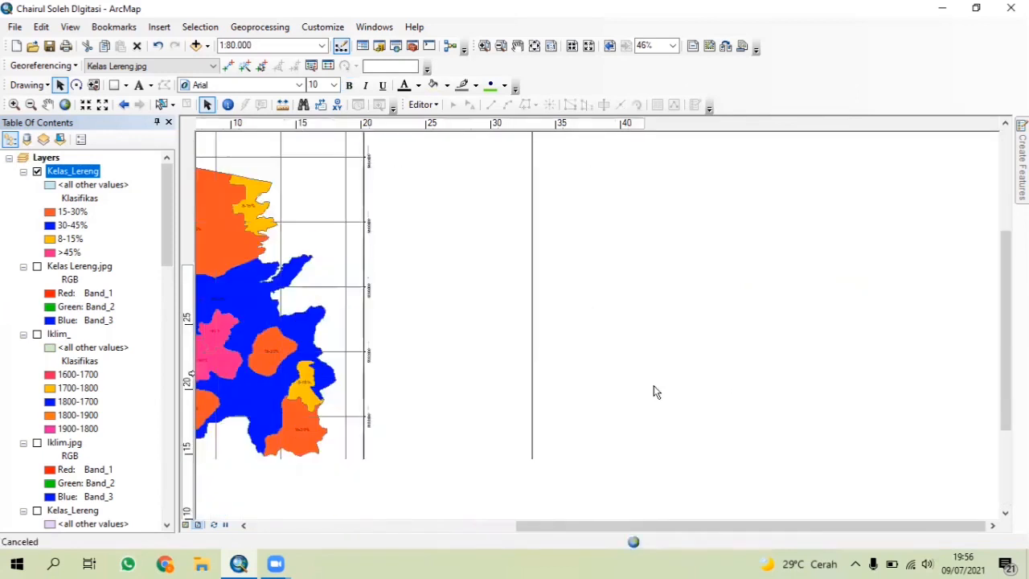
pyautogui.click(591, 335)
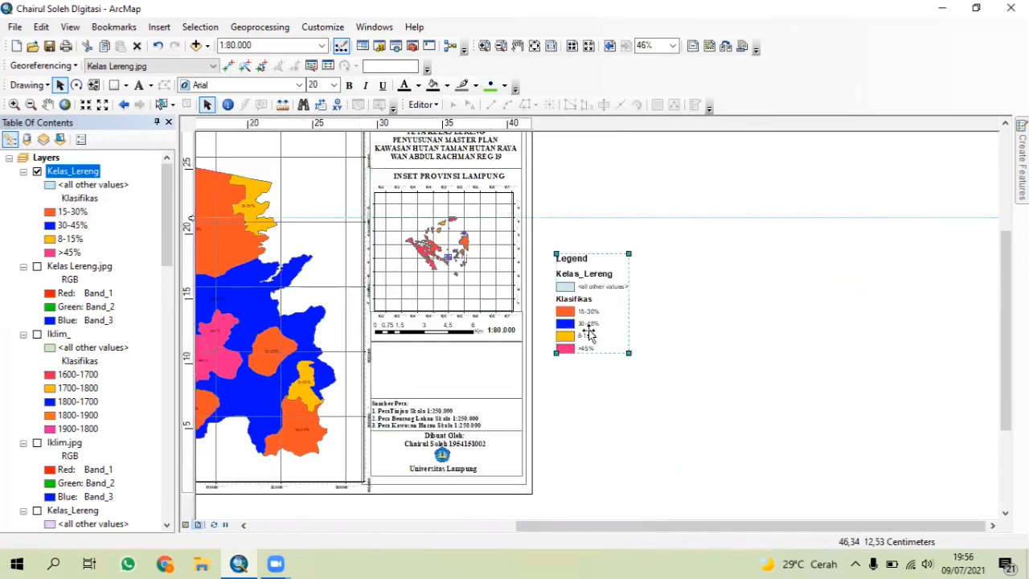
pyautogui.rightClick(589, 336)
pyautogui.click(616, 196)
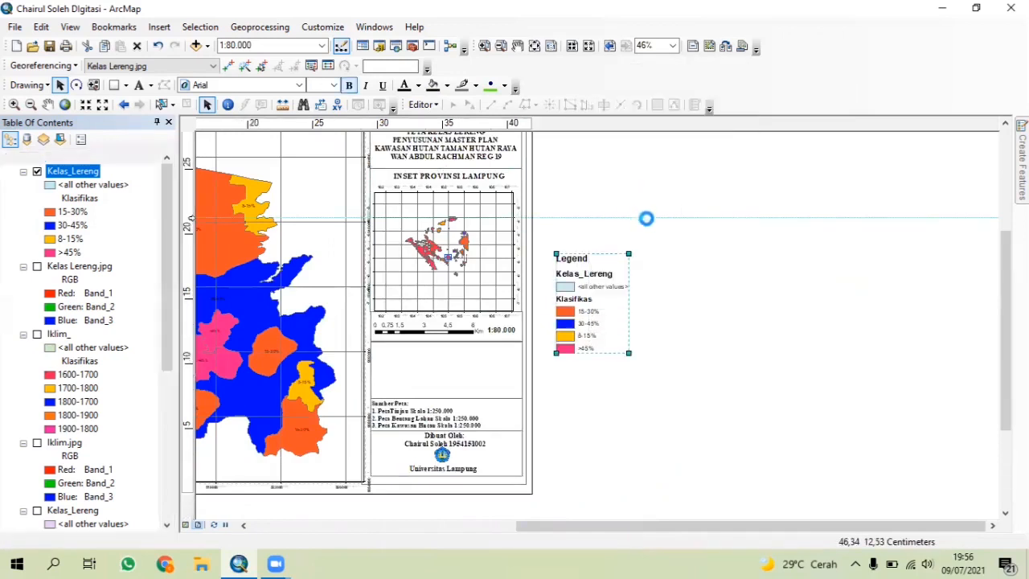
pyautogui.rightClick(611, 294)
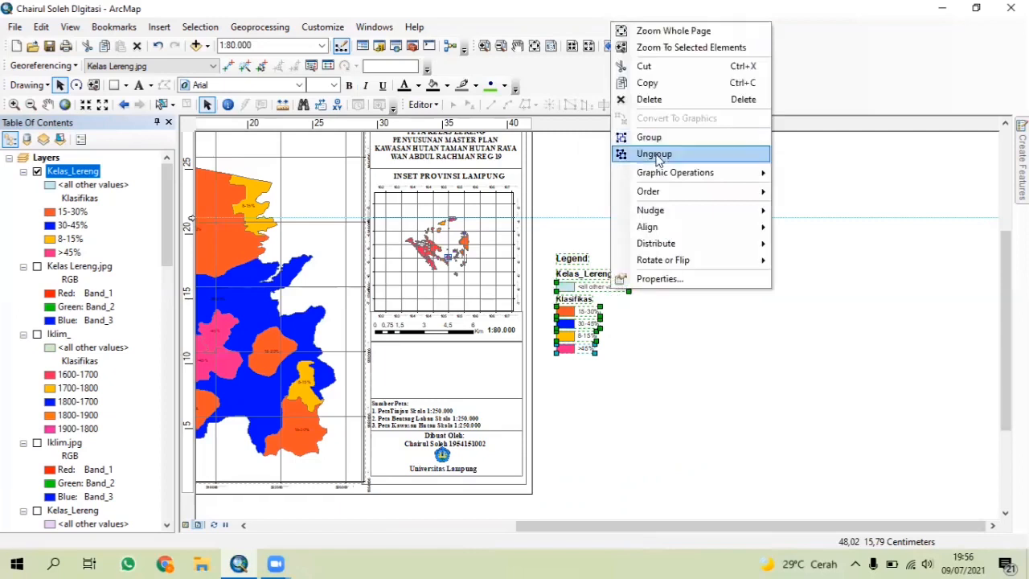
pyautogui.click(656, 155)
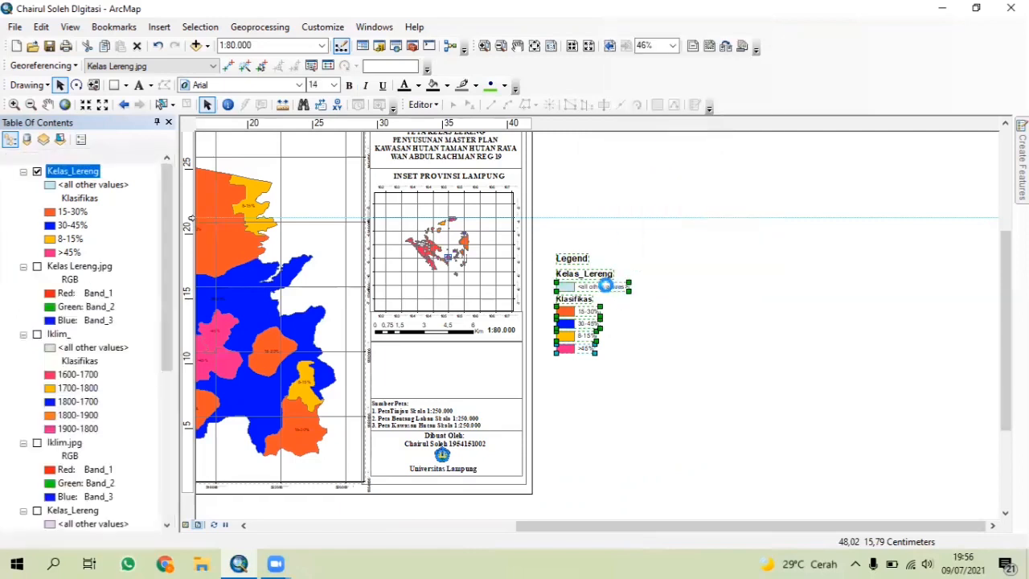
# Step: Delete the Legend title, the Kelas_Lereng heading and the <all other values> patch and label from the ungrouped legend
pyautogui.click(577, 258)
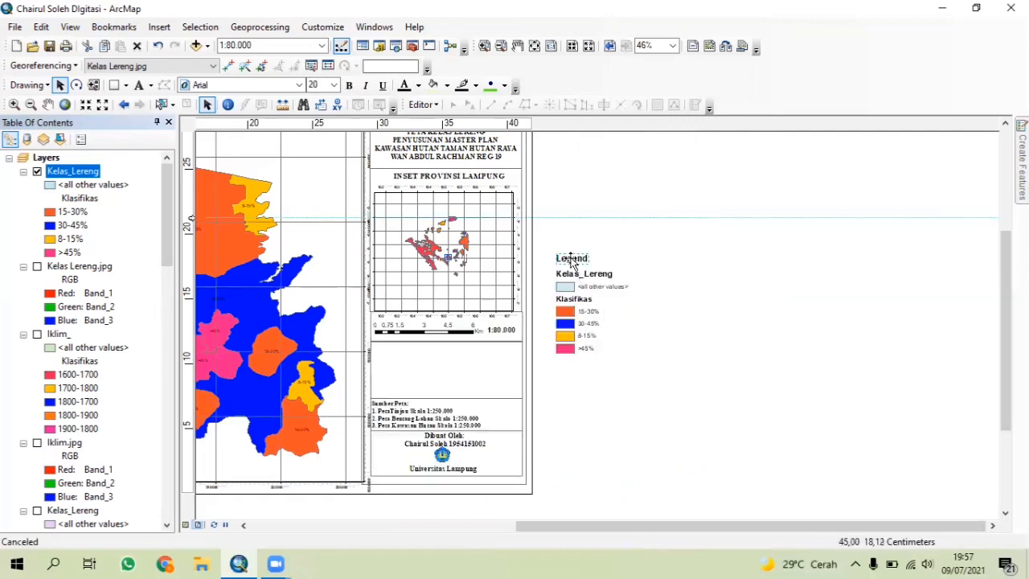
pyautogui.click(571, 260)
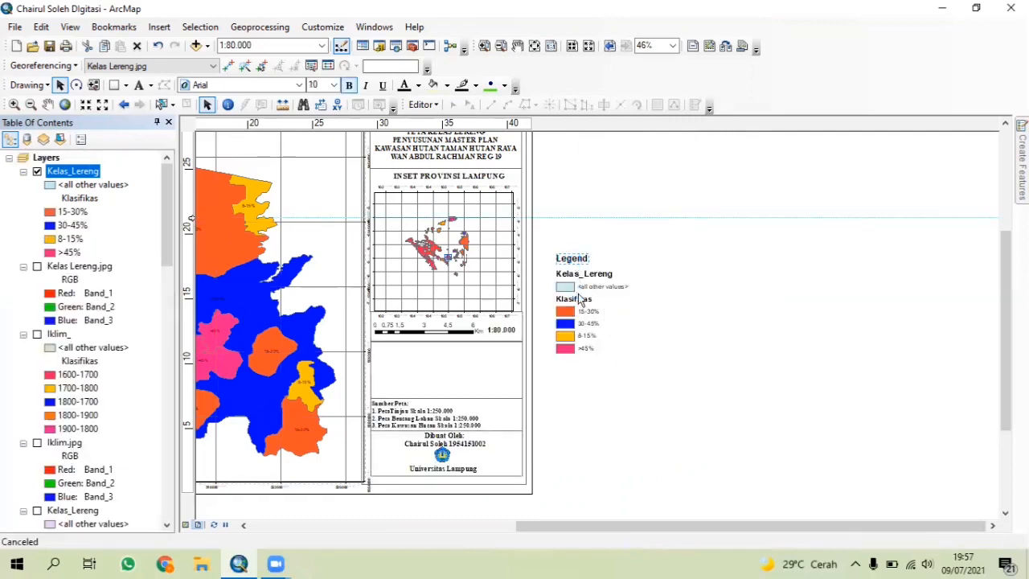
pyautogui.press('Delete')
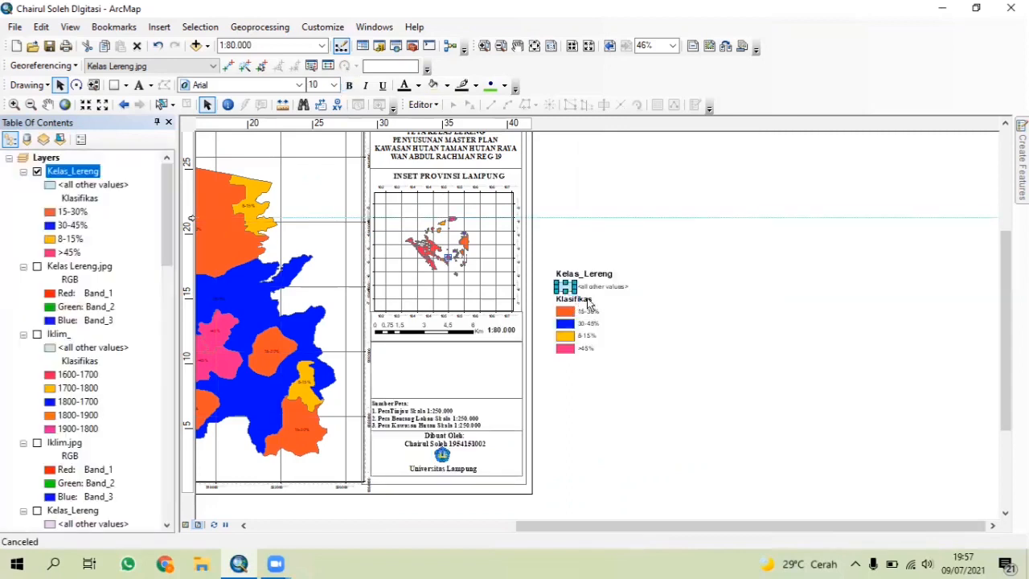
pyautogui.press('Delete')
pyautogui.click(586, 289)
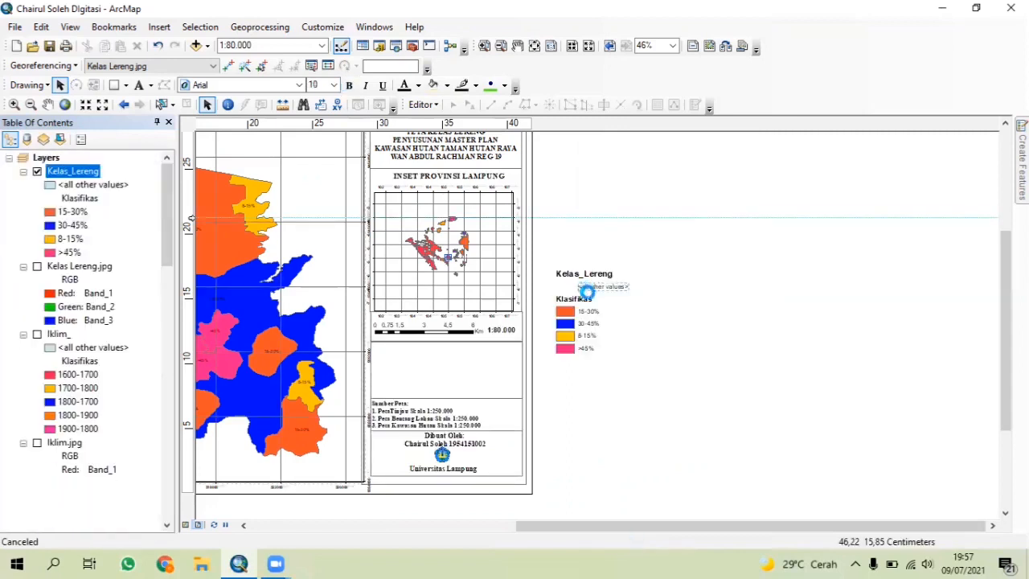
pyautogui.press('Delete')
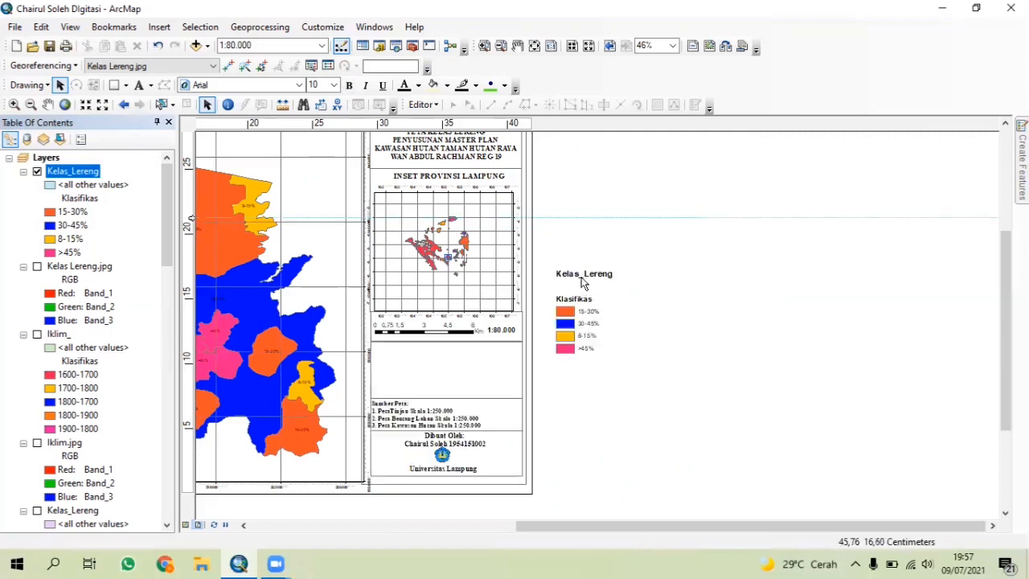
pyautogui.click(581, 274)
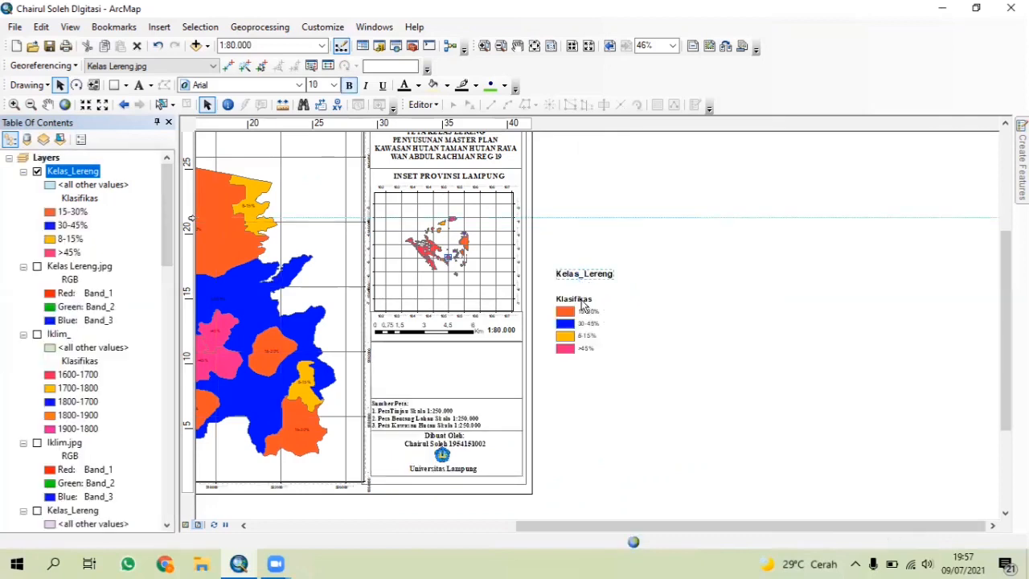
# Step: Change the Klasifikas heading to Klasifikasi Kelas Lereng and move it to the top of the empty legend box below the scale bar
pyautogui.doubleClick(582, 300)
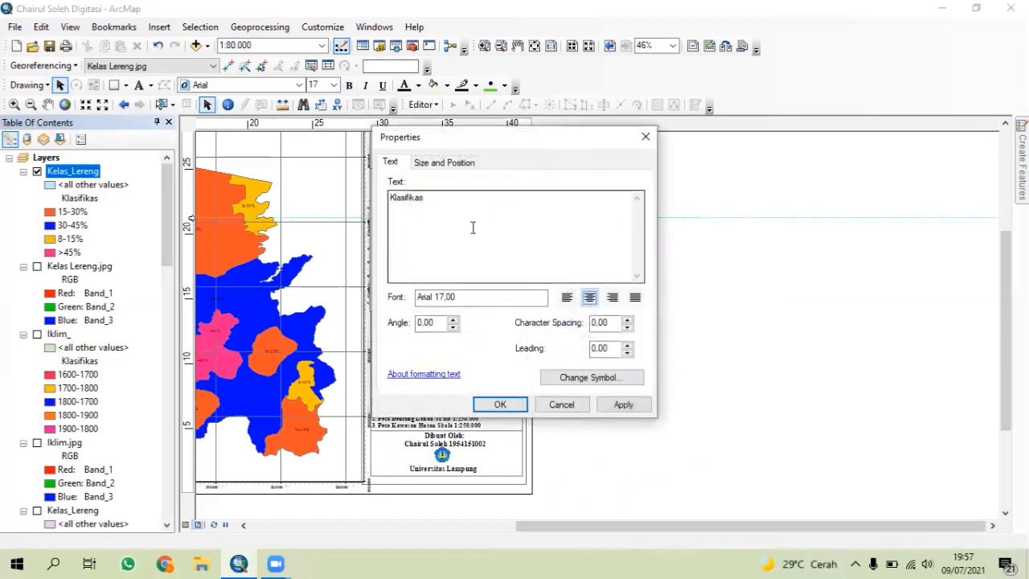
pyautogui.click(459, 205)
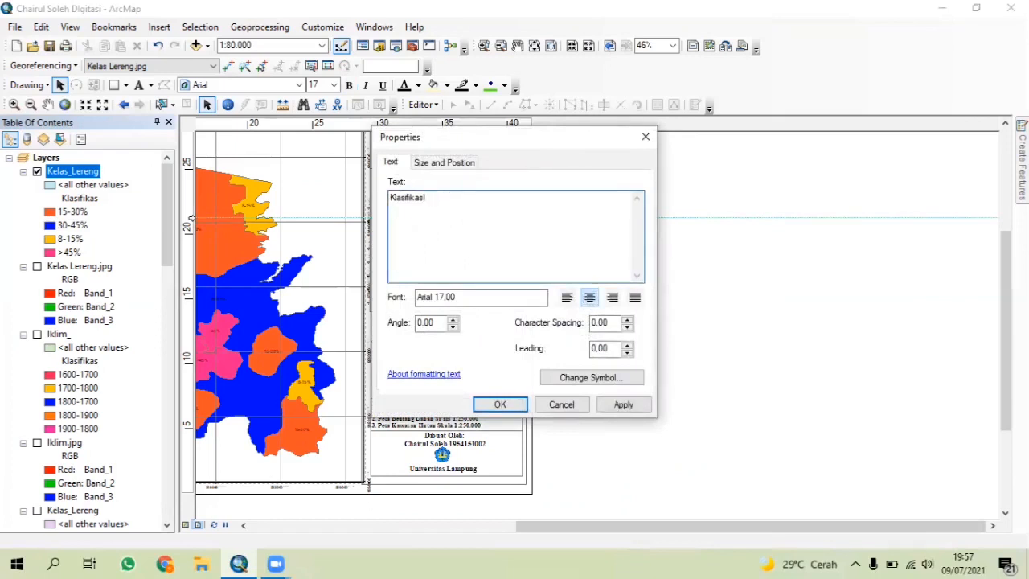
pyautogui.write('i Kelas Lereng')
pyautogui.click(482, 404)
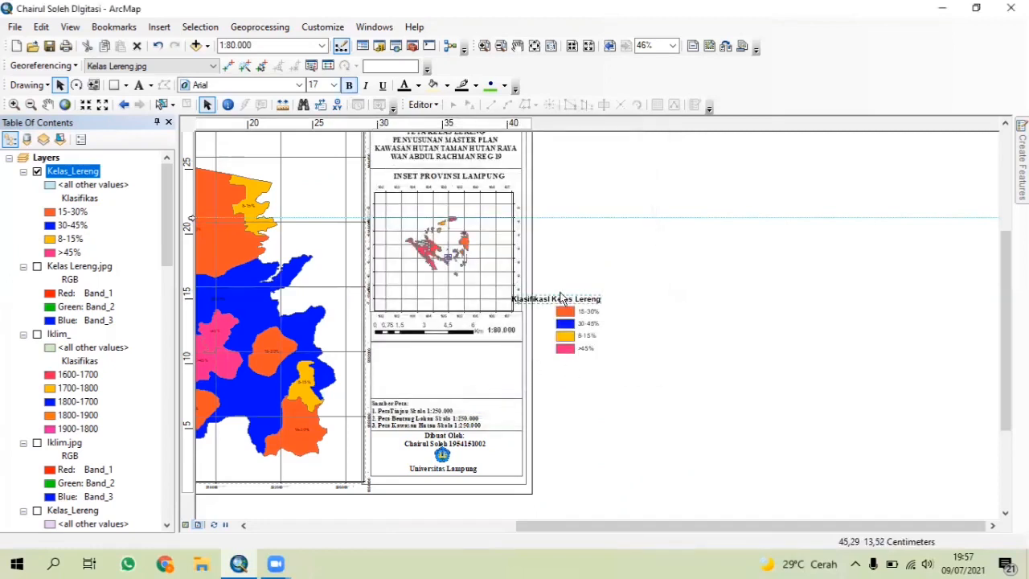
pyautogui.moveTo(567, 303); pyautogui.dragTo(457, 351)
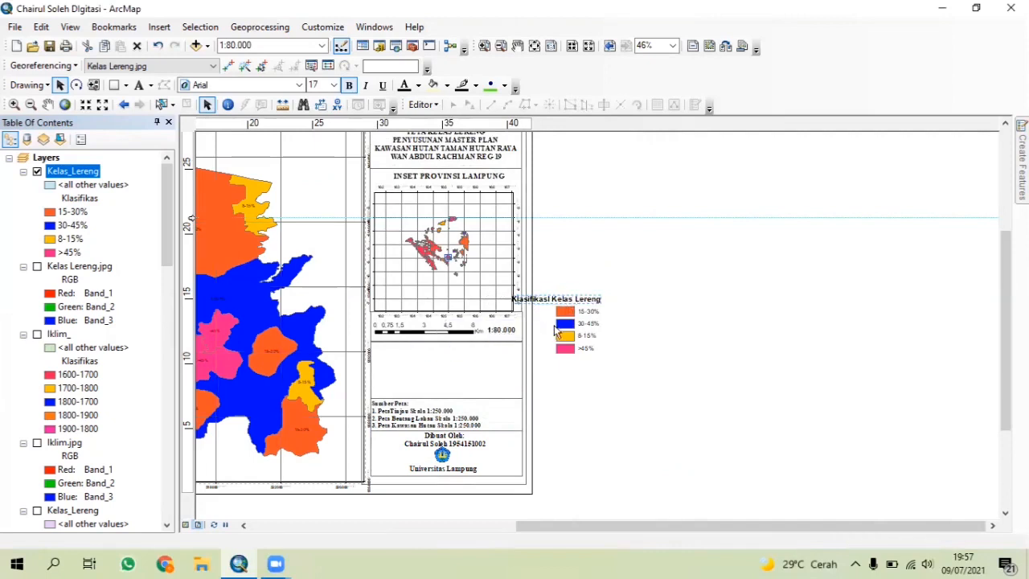
# Step: Group the 8-15% and >45% legend entries and place them under the heading in the legend box
pyautogui.moveTo(554, 335); pyautogui.dragTo(605, 363)
pyautogui.moveTo(550, 330); pyautogui.dragTo(603, 364)
pyautogui.rightClick(569, 348)
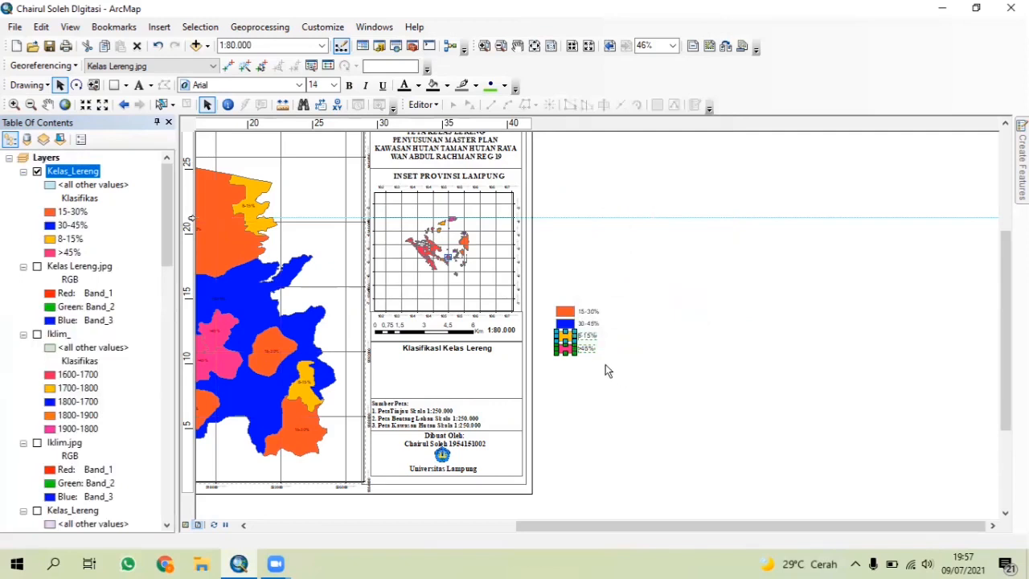
pyautogui.moveTo(599, 359); pyautogui.dragTo(410, 382)
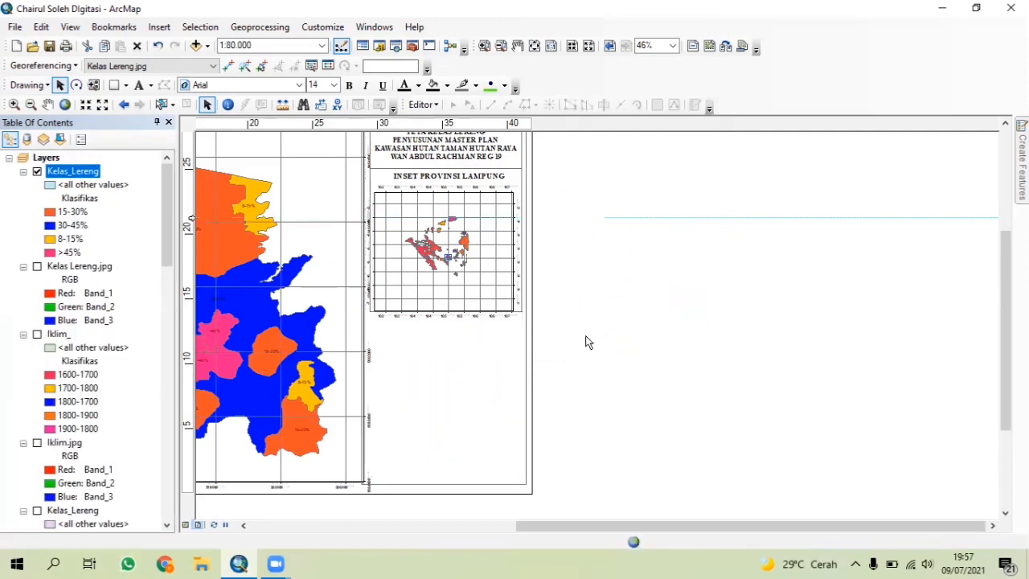
# Step: Group the 15-30% and 30-45% legend entries and move them into the legend box beside the other two classes
pyautogui.moveTo(594, 334); pyautogui.dragTo(552, 302)
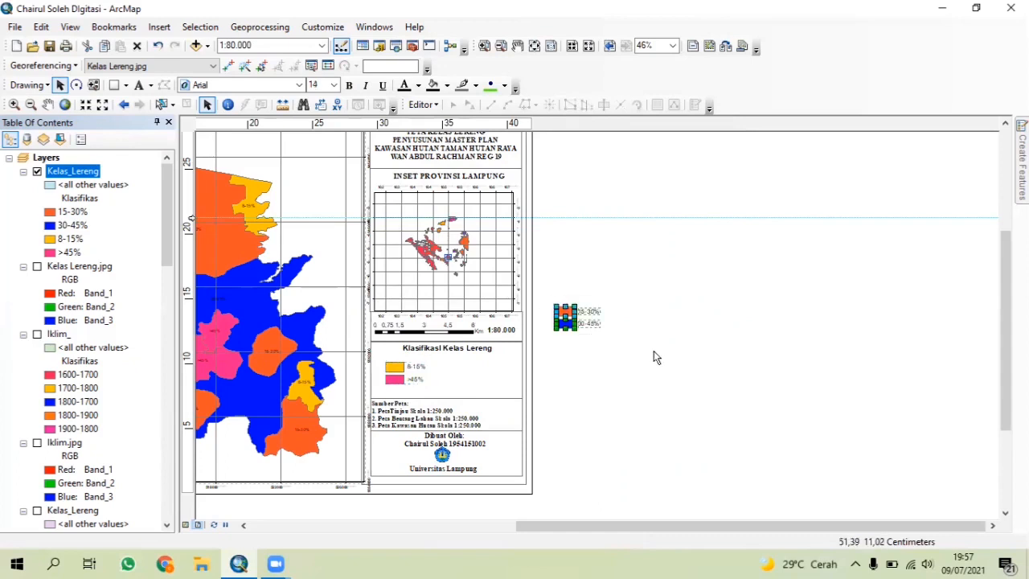
pyautogui.rightClick(574, 320)
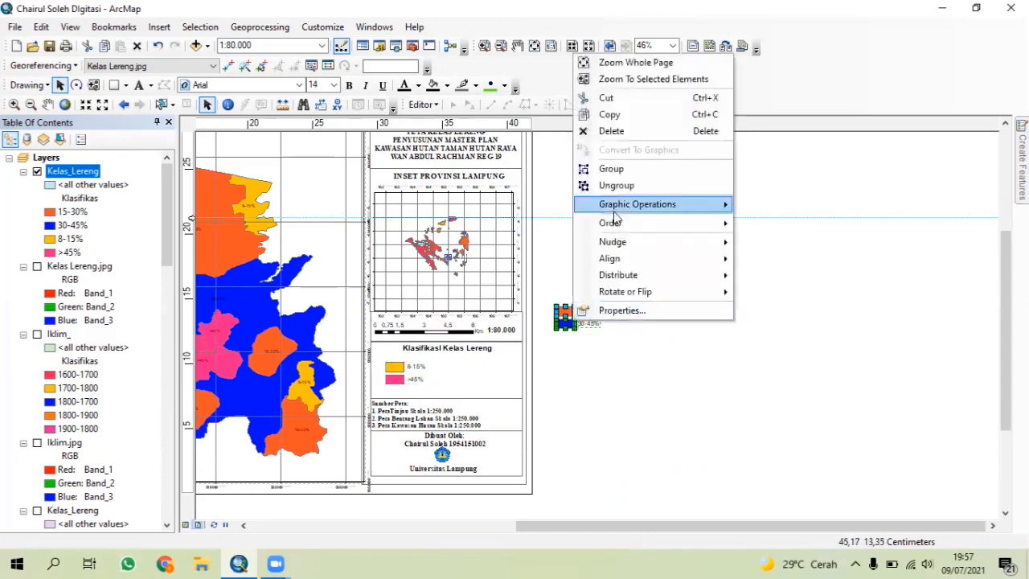
pyautogui.click(611, 168)
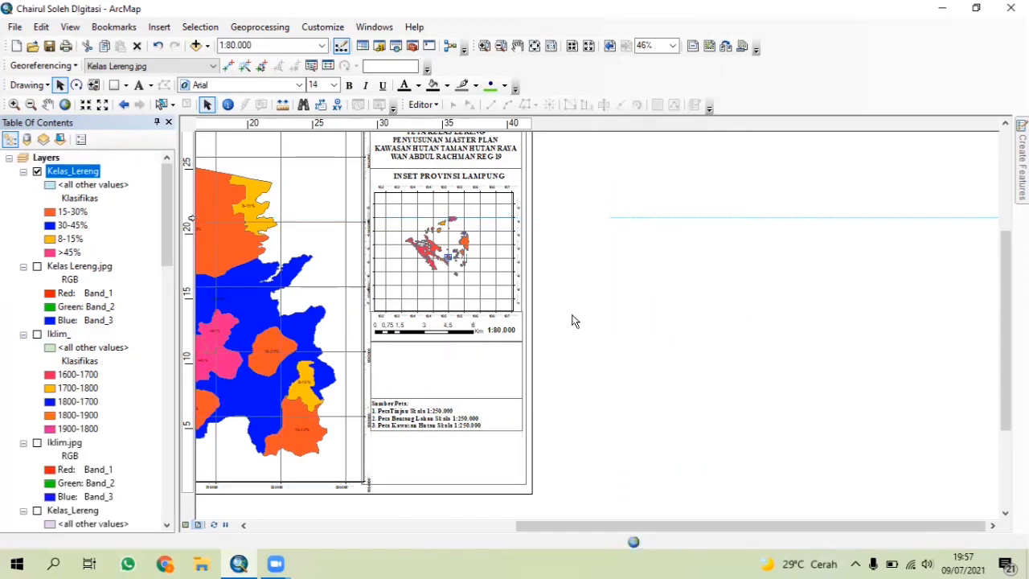
pyautogui.moveTo(574, 312); pyautogui.dragTo(457, 374)
pyautogui.hotkey('ctrl', 'z')
pyautogui.hotkey('ctrl', 'z')
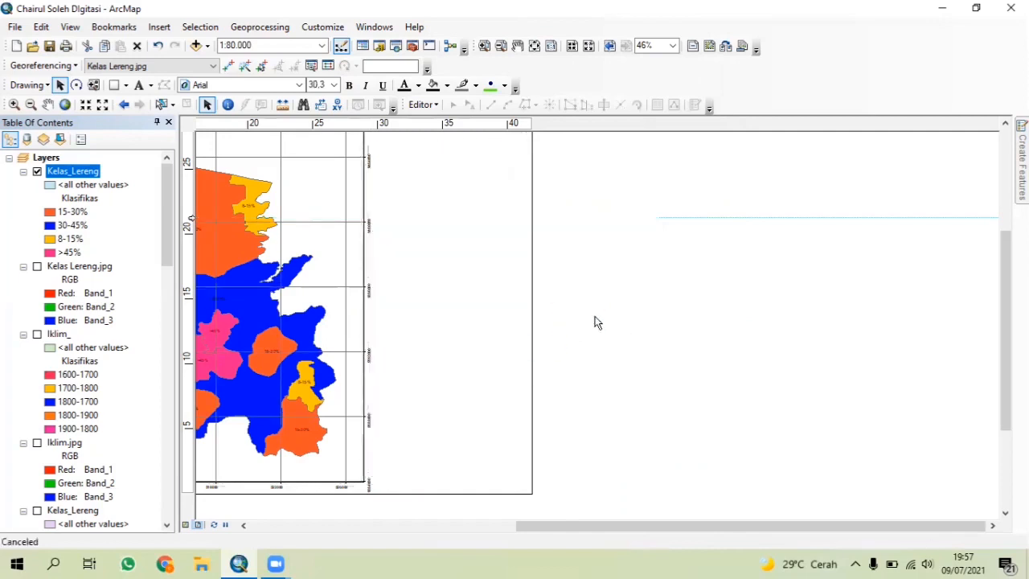
pyautogui.click(591, 318)
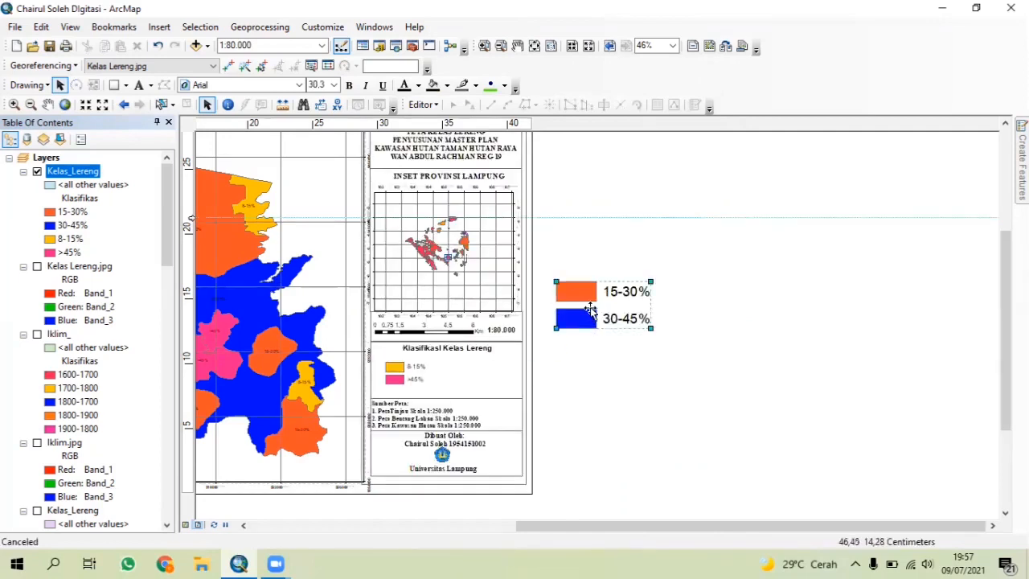
pyautogui.moveTo(591, 318); pyautogui.dragTo(502, 371)
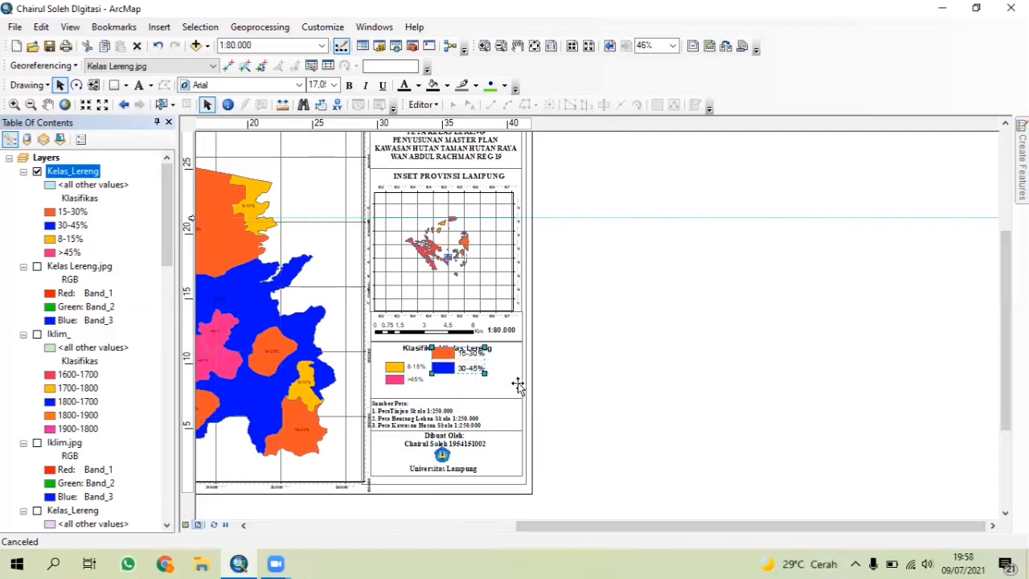
# Step: Shrink the 15-30% and 30-45% group to match the other entries and align the two groups under the legend heading
pyautogui.click(543, 383)
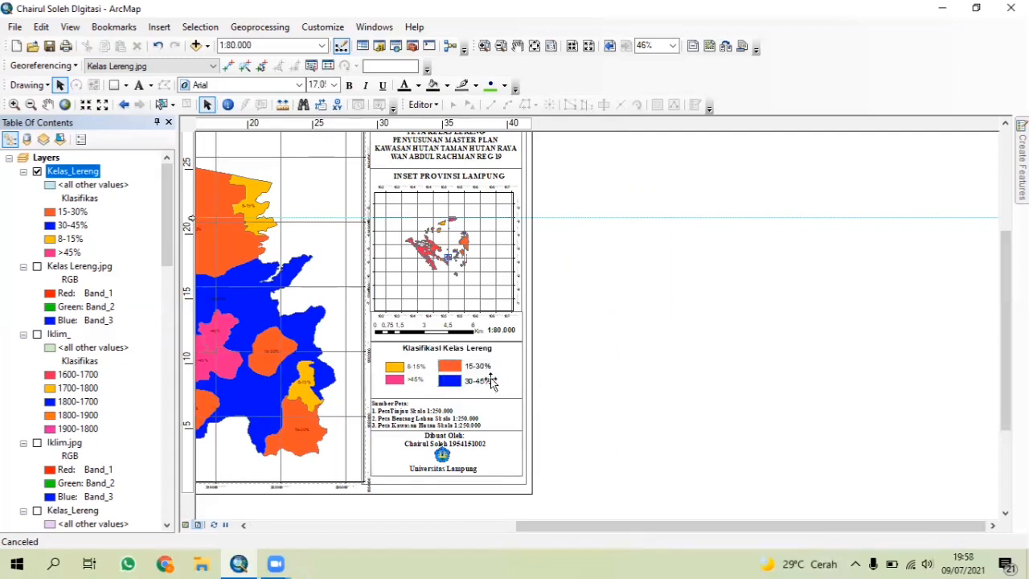
pyautogui.click(490, 380)
pyautogui.moveTo(491, 385); pyautogui.dragTo(482, 380)
pyautogui.click(547, 379)
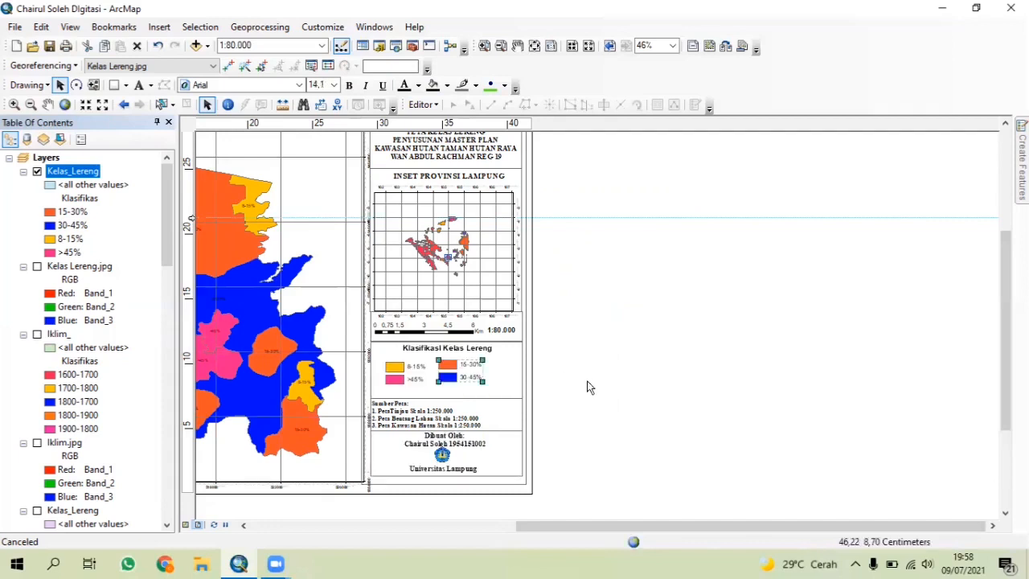
pyautogui.click(459, 379)
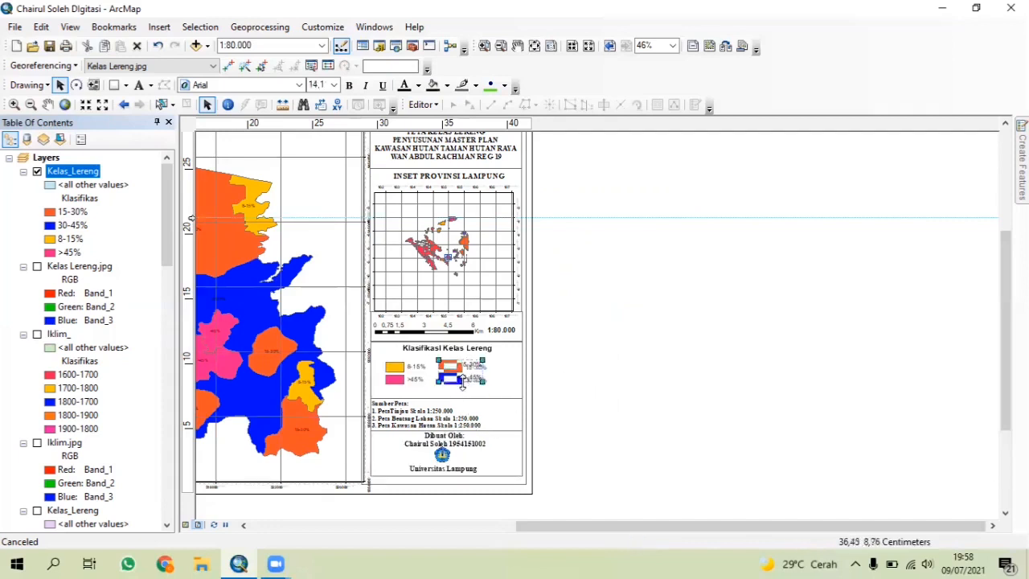
pyautogui.moveTo(462, 381); pyautogui.dragTo(462, 381)
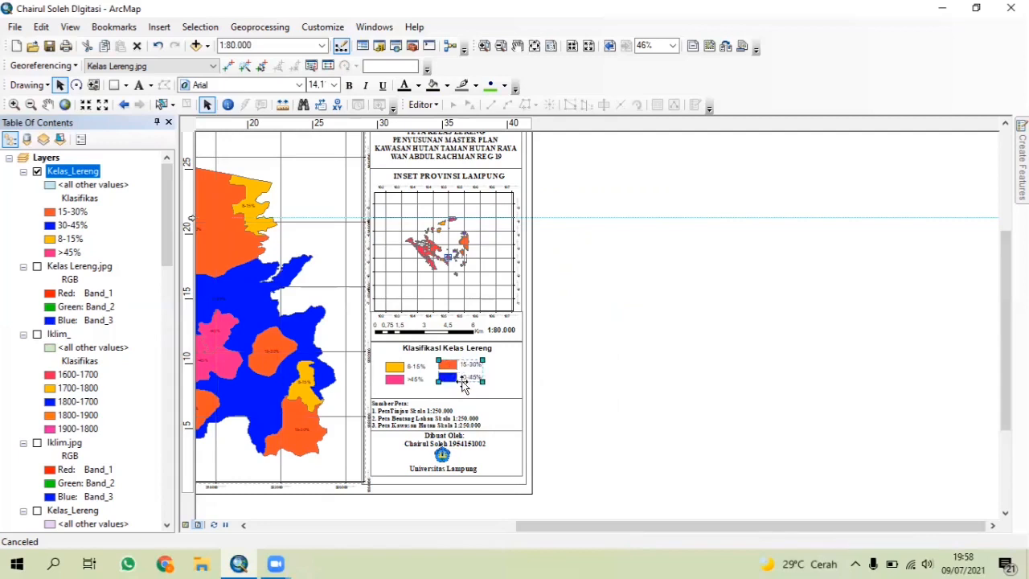
pyautogui.click(545, 379)
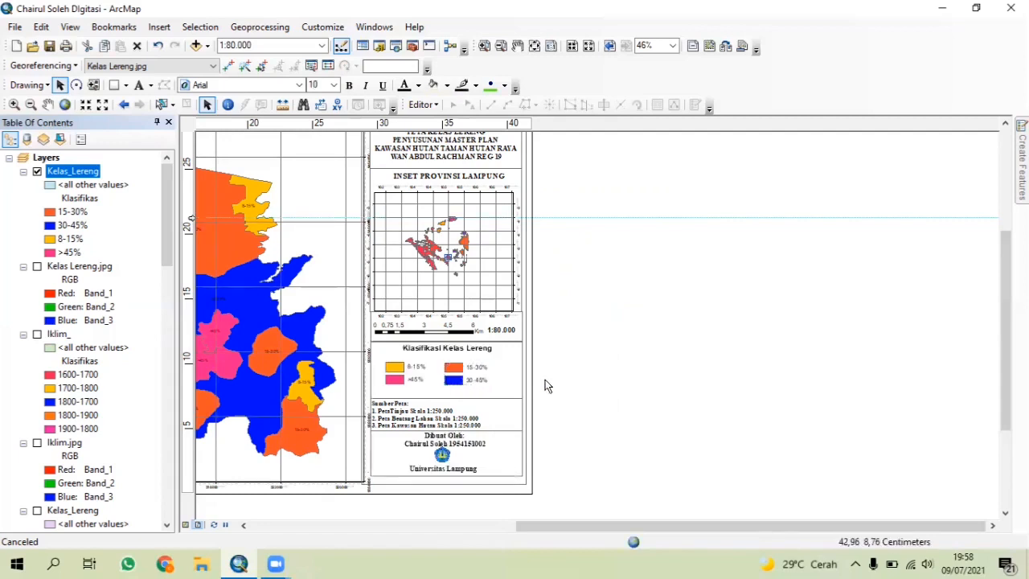
pyautogui.click(407, 371)
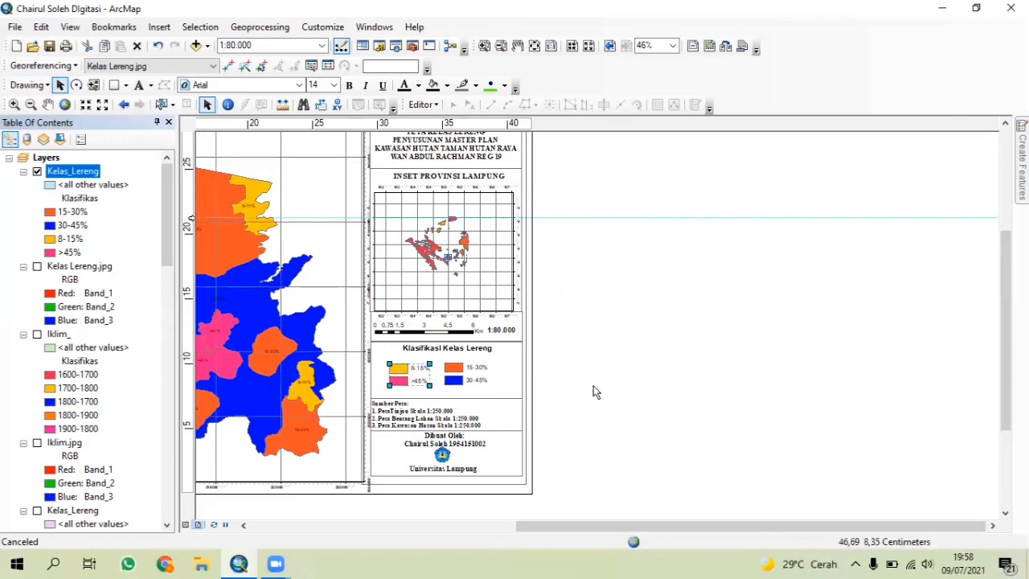
# Step: Show the whole layout page and close the Table of Contents
pyautogui.scroll(5, 495, 407)
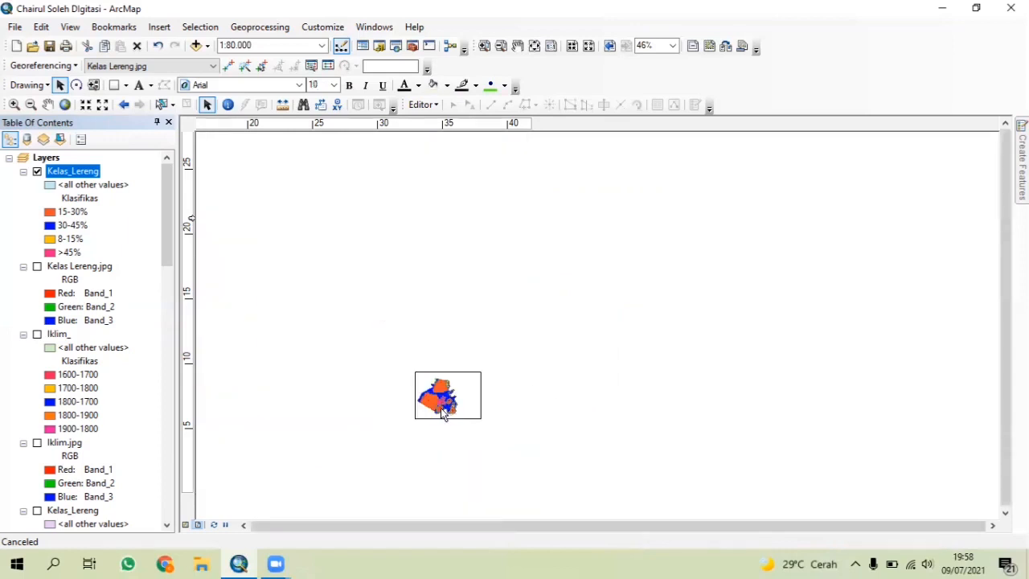
pyautogui.scroll(-4, 457, 414)
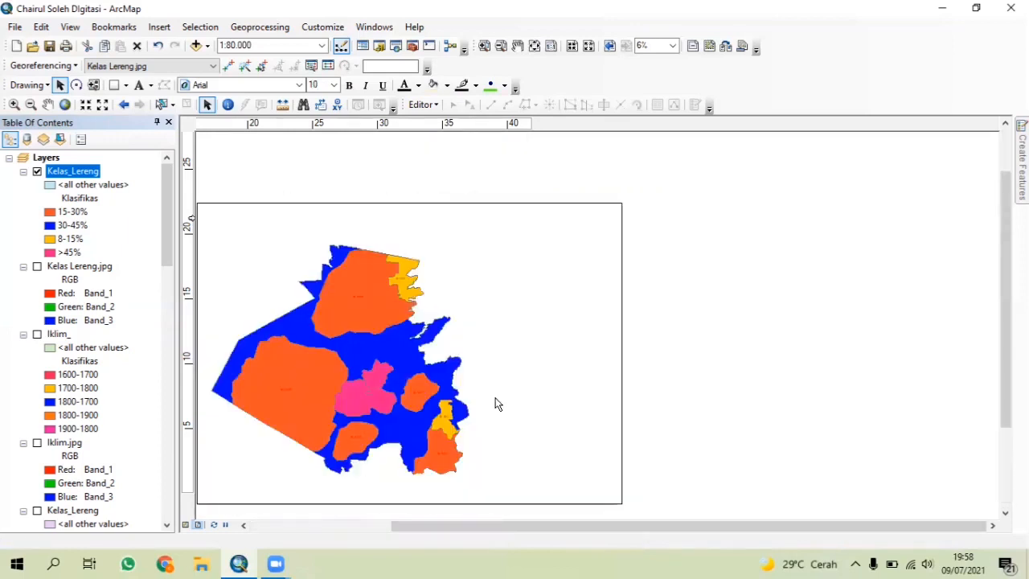
pyautogui.click(168, 124)
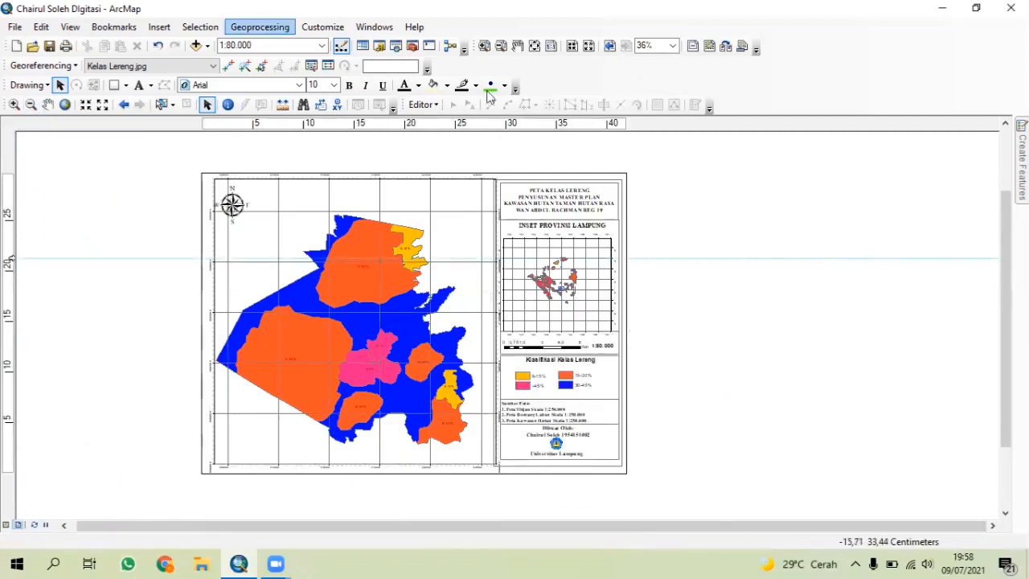
# Step: Reopen the Table of Contents beside the finished slope class layout
pyautogui.click(15, 26)
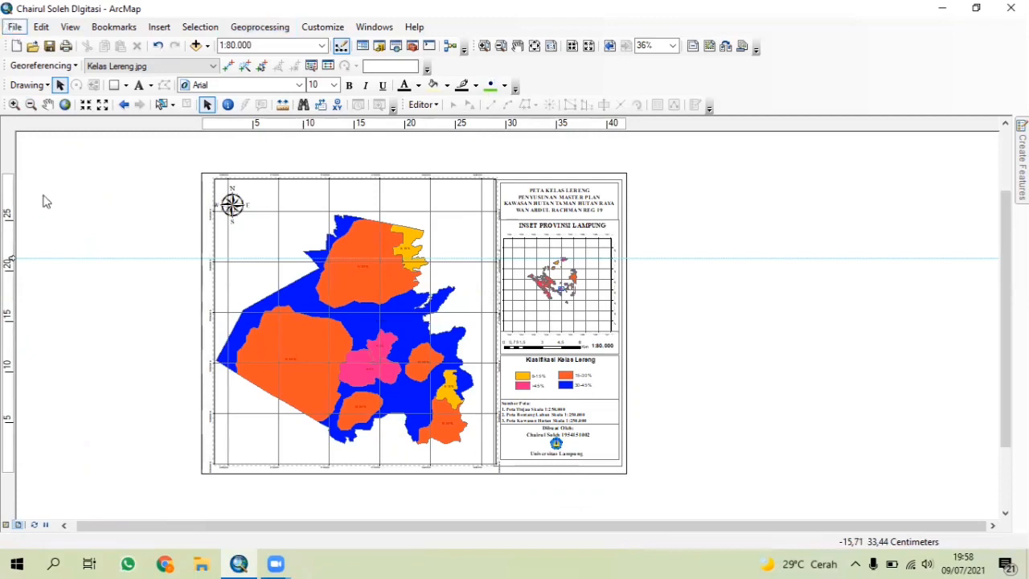
pyautogui.click(696, 252)
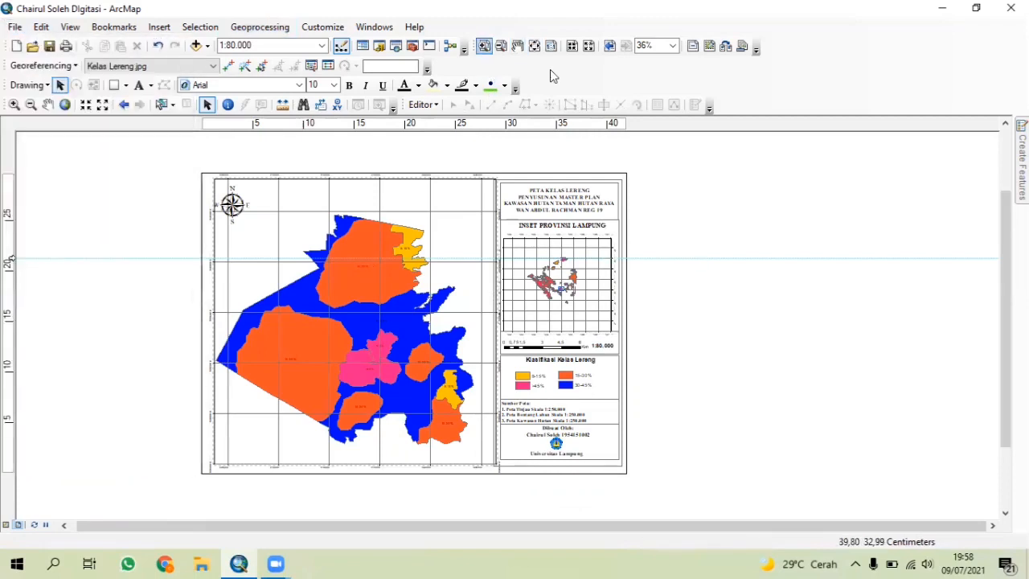
pyautogui.click(373, 27)
pyautogui.click(406, 96)
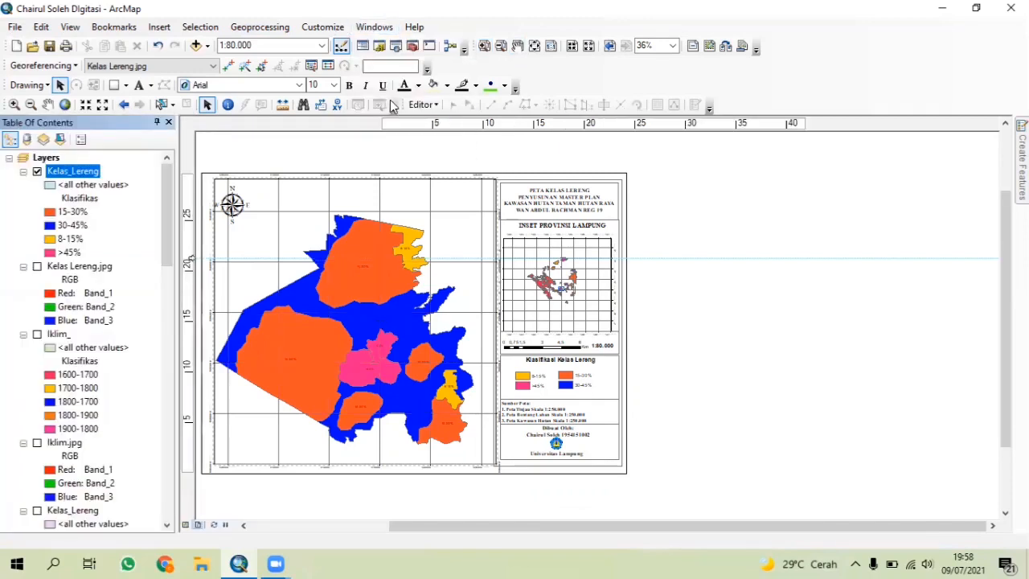
# Step: Switch to the data view and remove the topmost Kelas_Lereng layer and Kelas Lereng.jpg image from the map
pyautogui.click(37, 171)
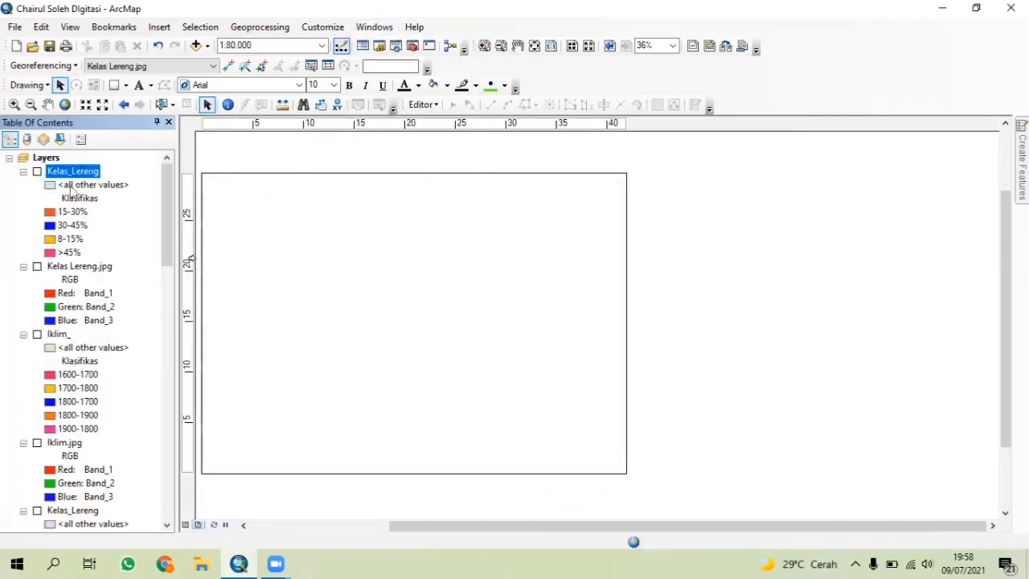
pyautogui.click(187, 524)
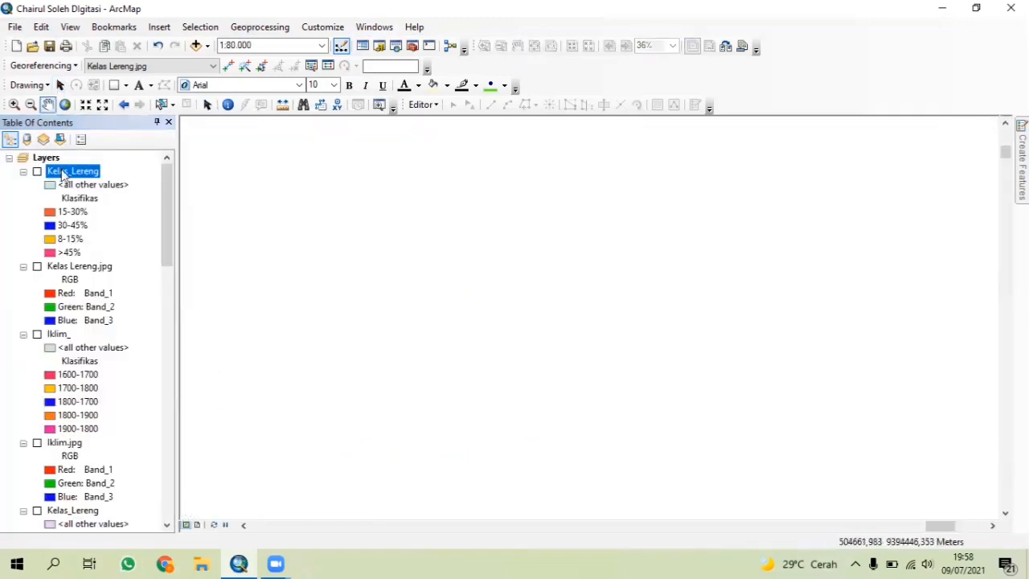
pyautogui.rightClick(64, 176)
pyautogui.click(119, 197)
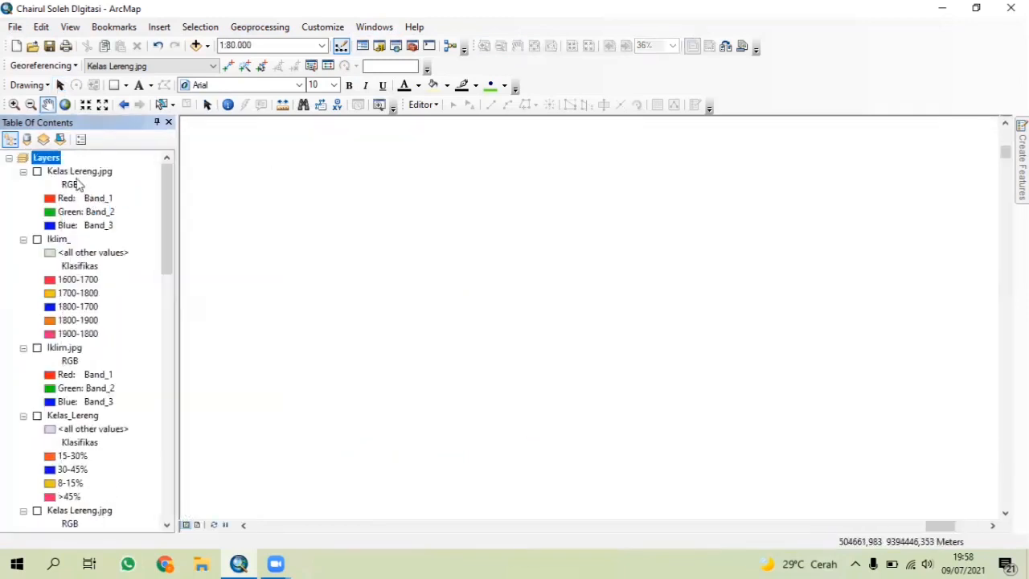
pyautogui.rightClick(75, 173)
pyautogui.click(117, 200)
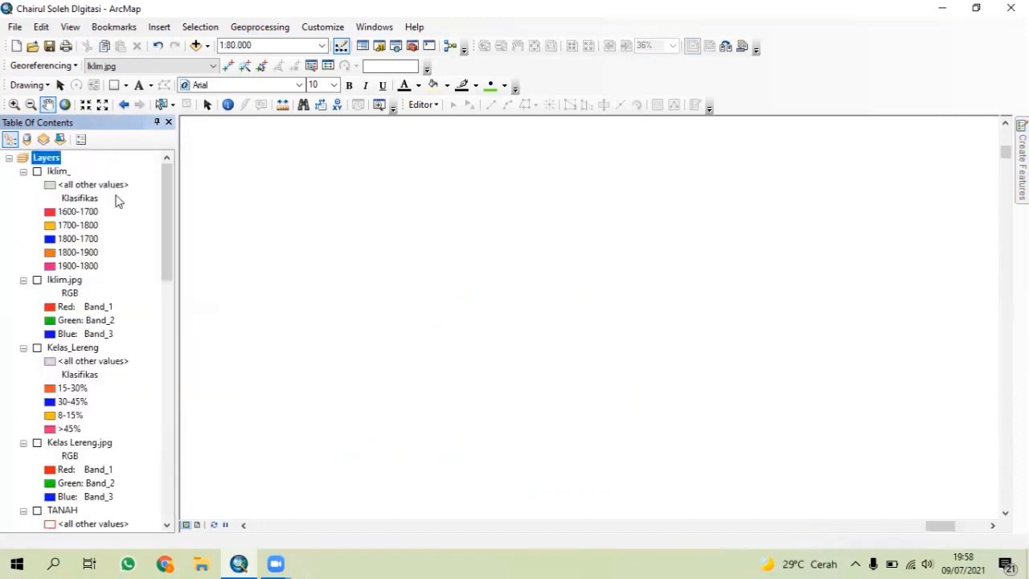
# Step: Add Iklim.jpg to the map from the Digitasi folder in D:\Semester 4\Pemetaan dan SIG, accepting its missing spatial reference
pyautogui.click(175, 69)
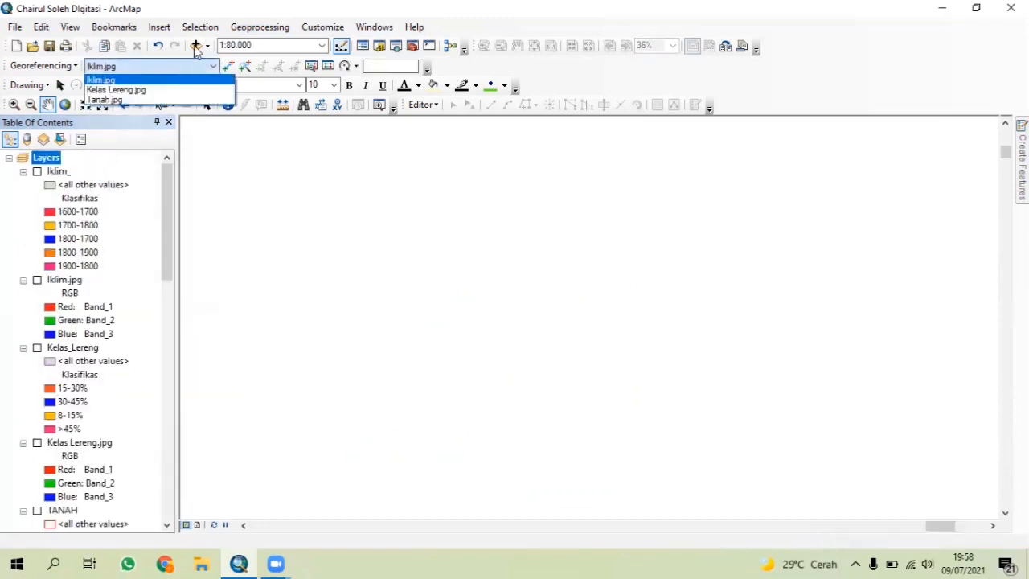
pyautogui.click(195, 47)
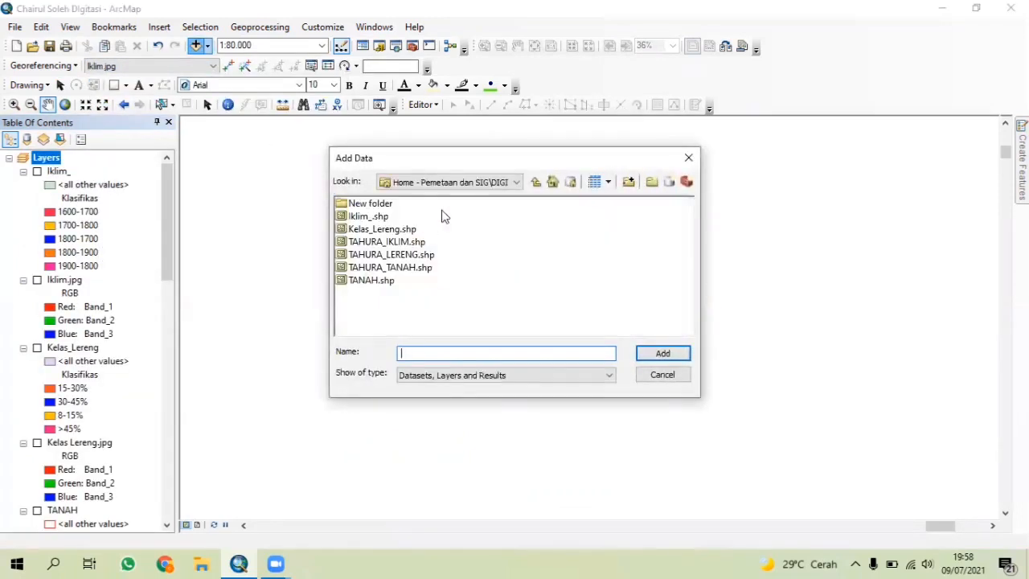
pyautogui.click(536, 183)
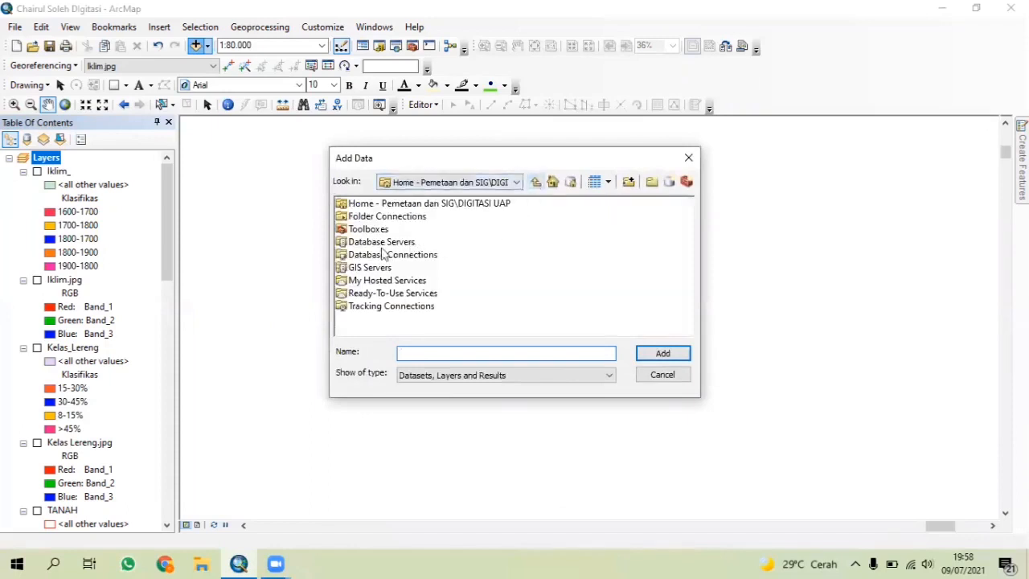
pyautogui.doubleClick(409, 206)
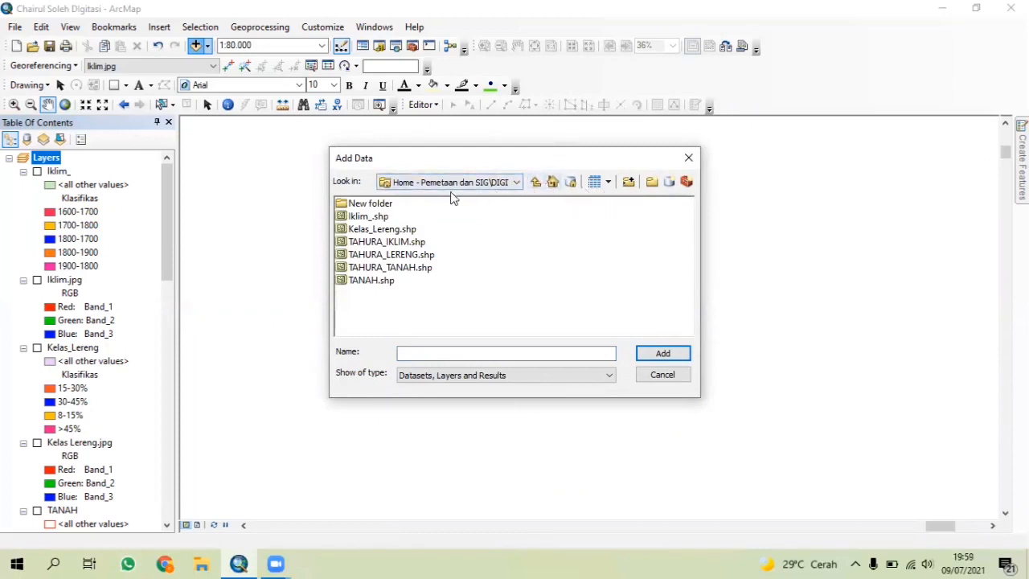
pyautogui.click(515, 184)
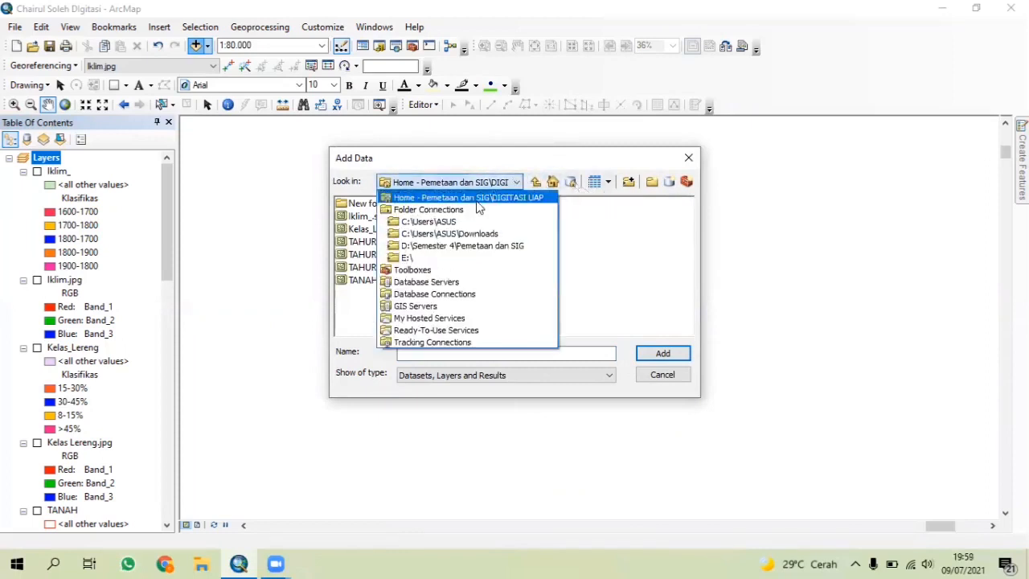
pyautogui.click(466, 247)
pyautogui.click(467, 247)
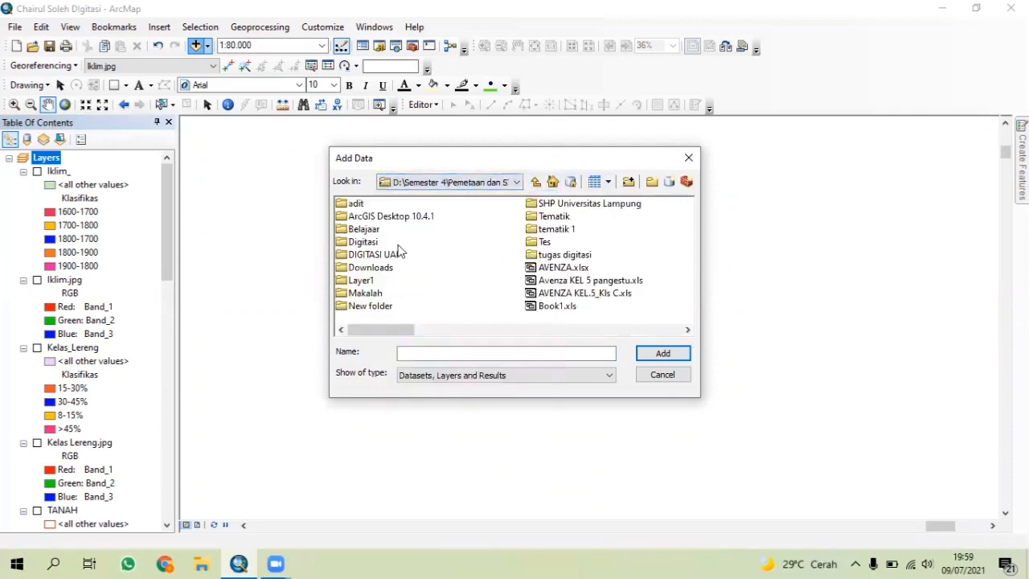
pyautogui.doubleClick(365, 242)
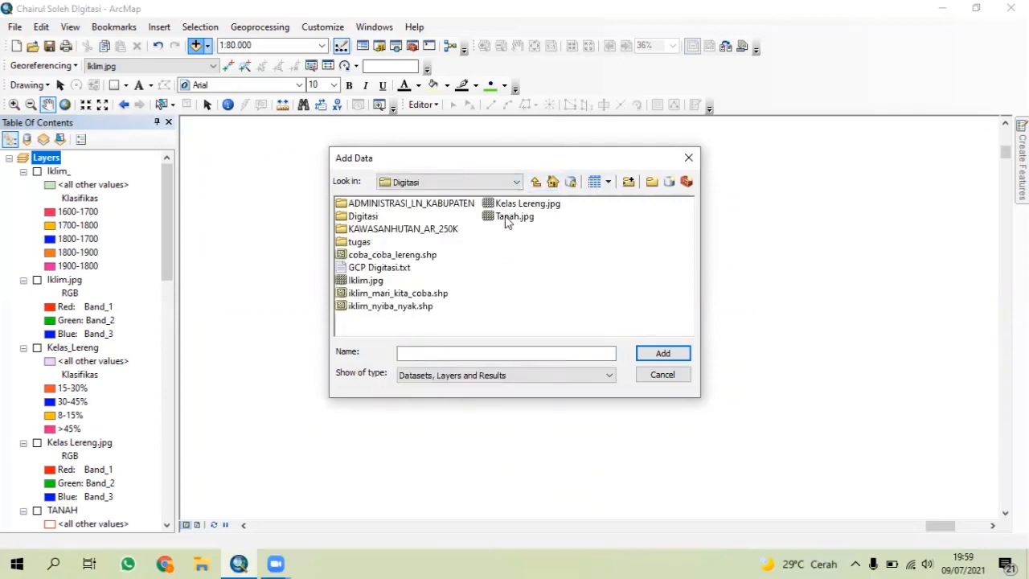
pyautogui.click(377, 283)
pyautogui.click(662, 353)
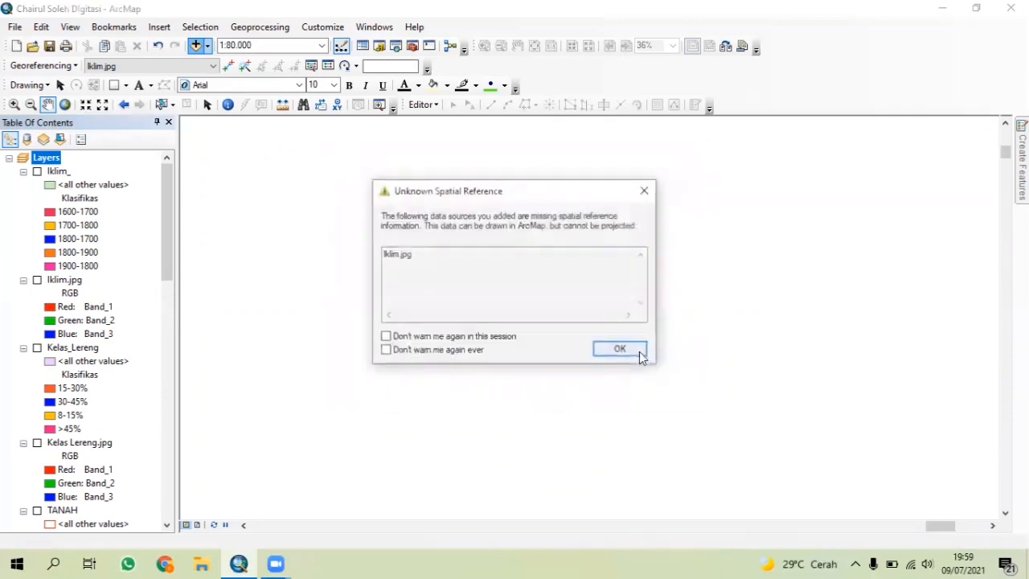
pyautogui.click(621, 350)
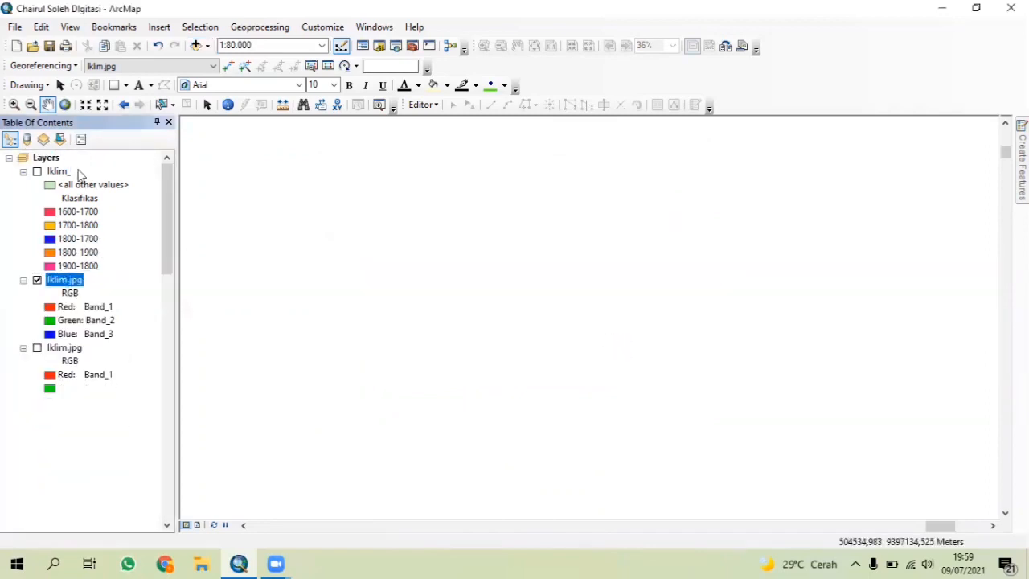
# Step: Move the newly added Iklim.jpg above all other layers and zoom to its extent
pyautogui.moveTo(78, 283); pyautogui.dragTo(84, 171)
pyautogui.rightClick(76, 175)
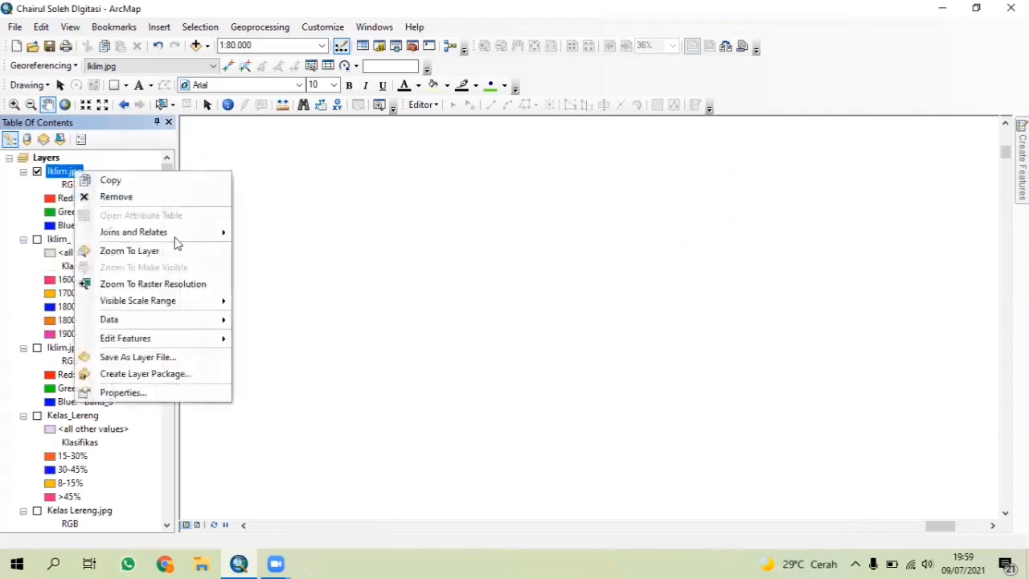
pyautogui.click(158, 249)
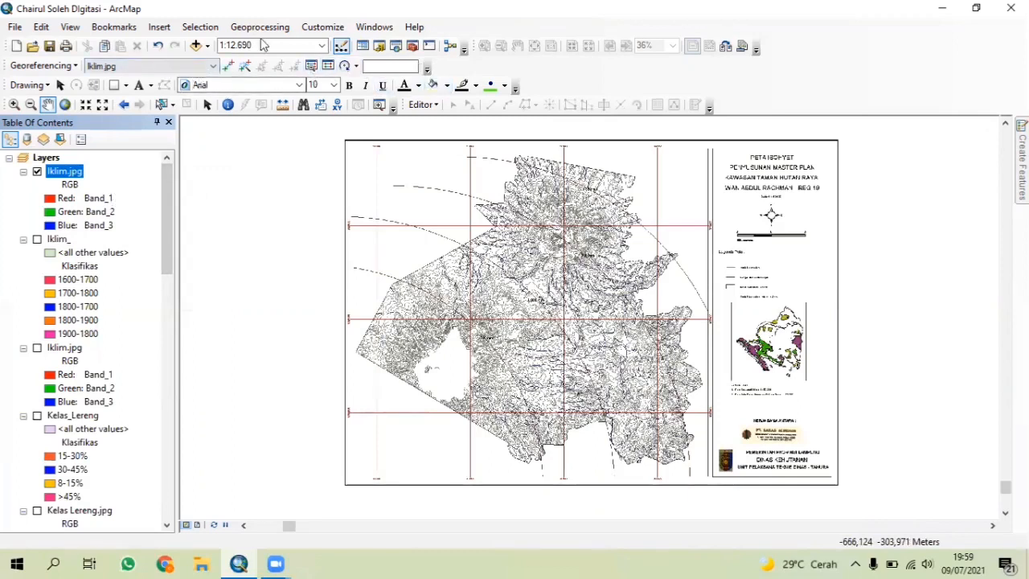
# Step: Try to load the GCP Digitasi control point file into the georeferencing link table for Iklim.jpg
pyautogui.click(328, 66)
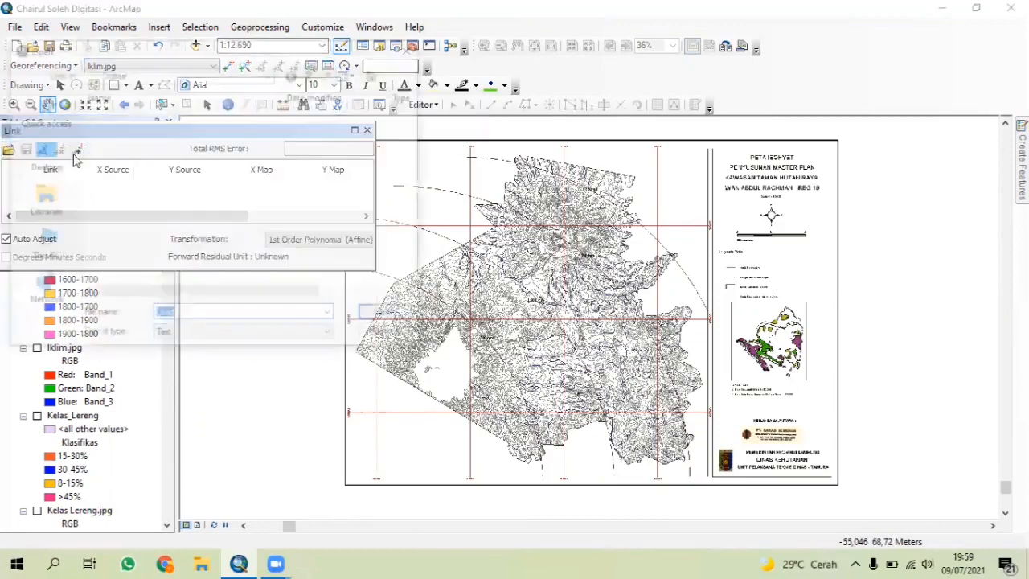
pyautogui.click(8, 150)
pyautogui.click(124, 112)
pyautogui.click(389, 313)
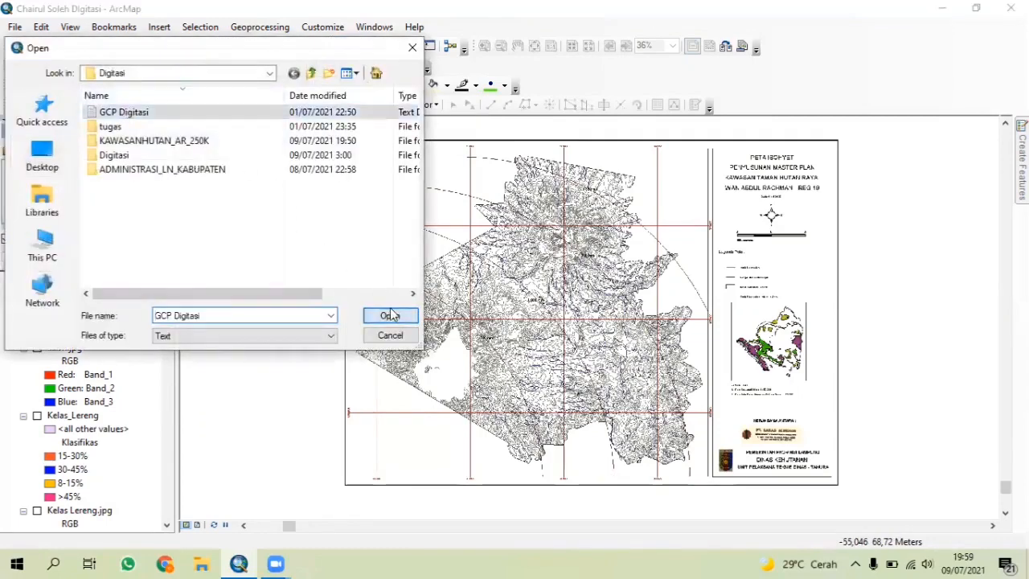
pyautogui.click(368, 131)
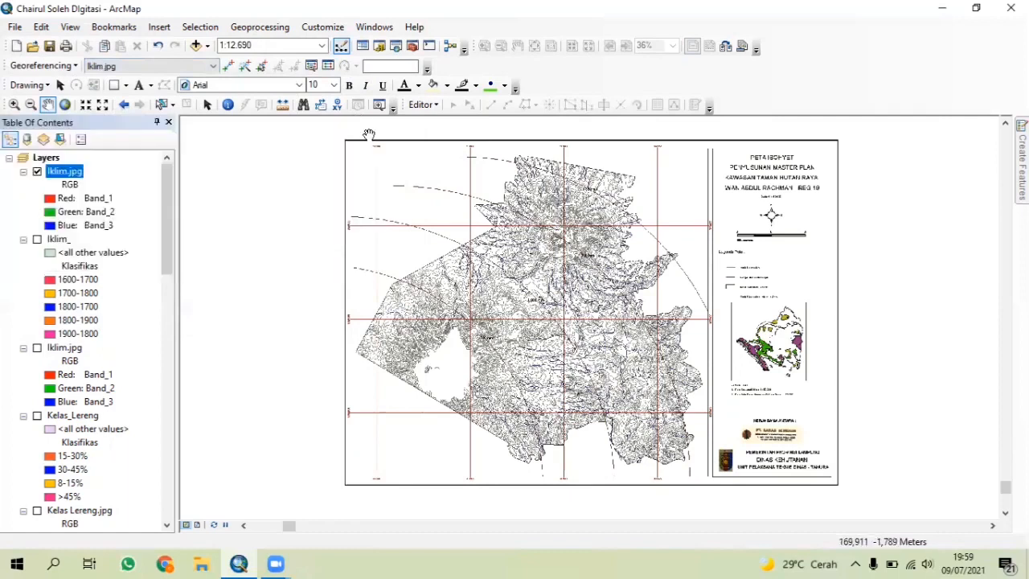
# Step: Select the added Iklim.jpg for georeferencing, load its control points from GCP Digitasi and zoom to the georeferenced image
pyautogui.click(135, 68)
pyautogui.click(135, 90)
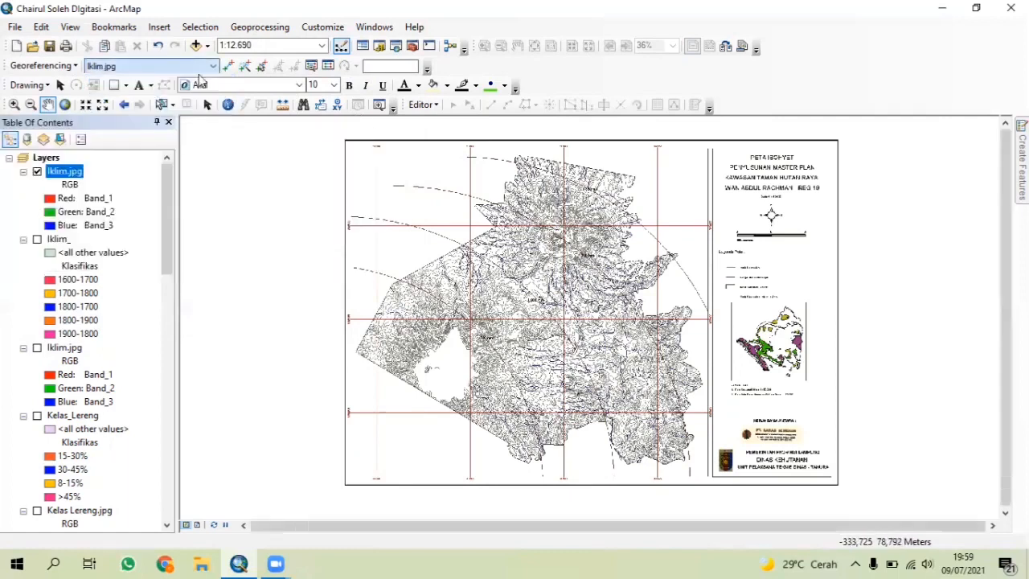
pyautogui.click(328, 66)
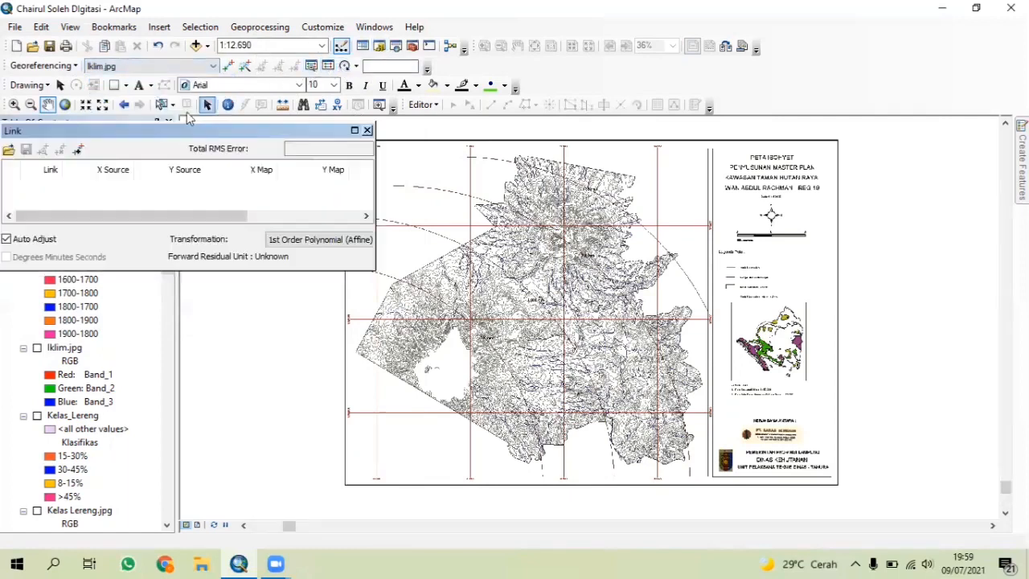
pyautogui.click(9, 150)
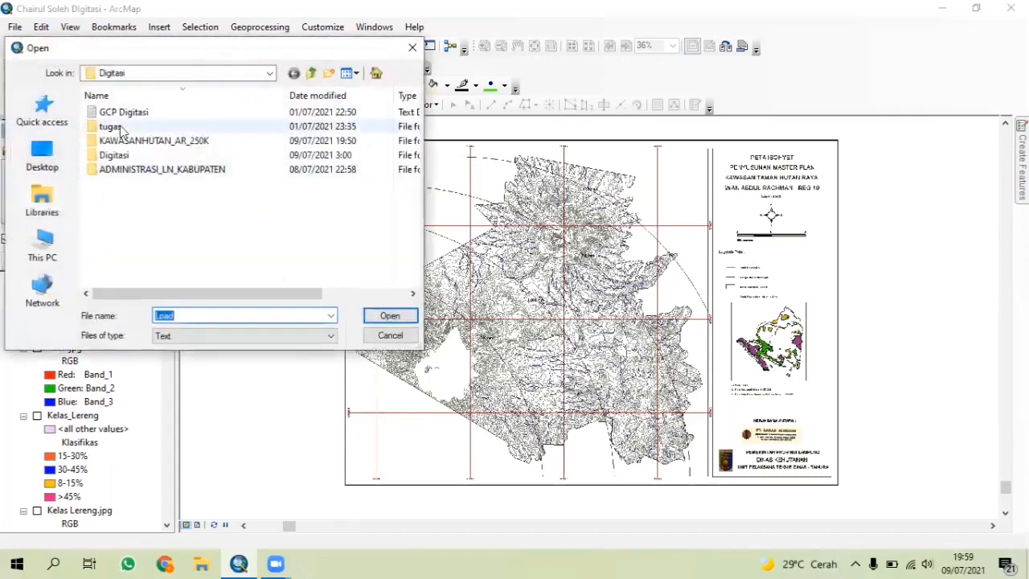
pyautogui.click(124, 112)
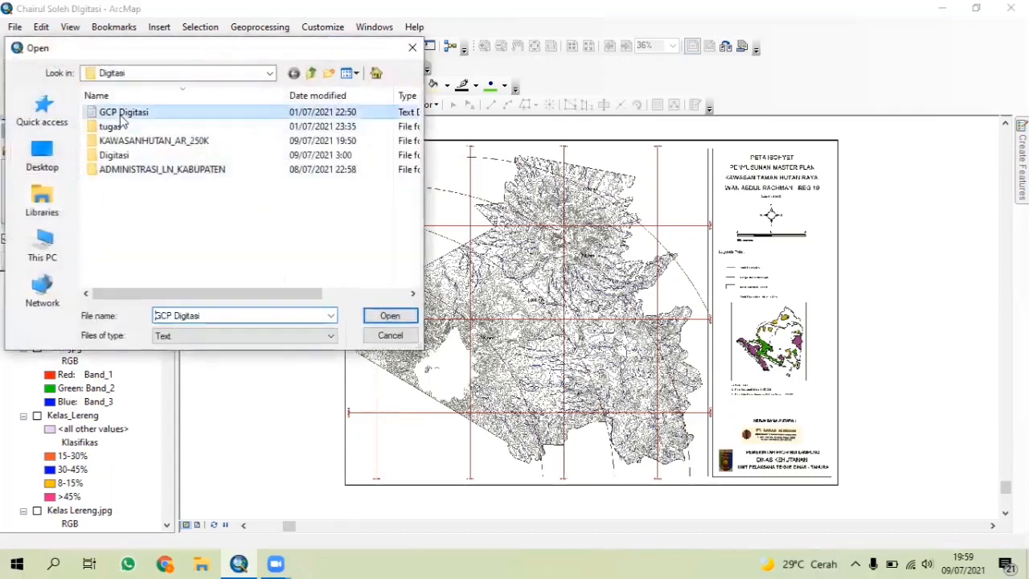
pyautogui.click(401, 315)
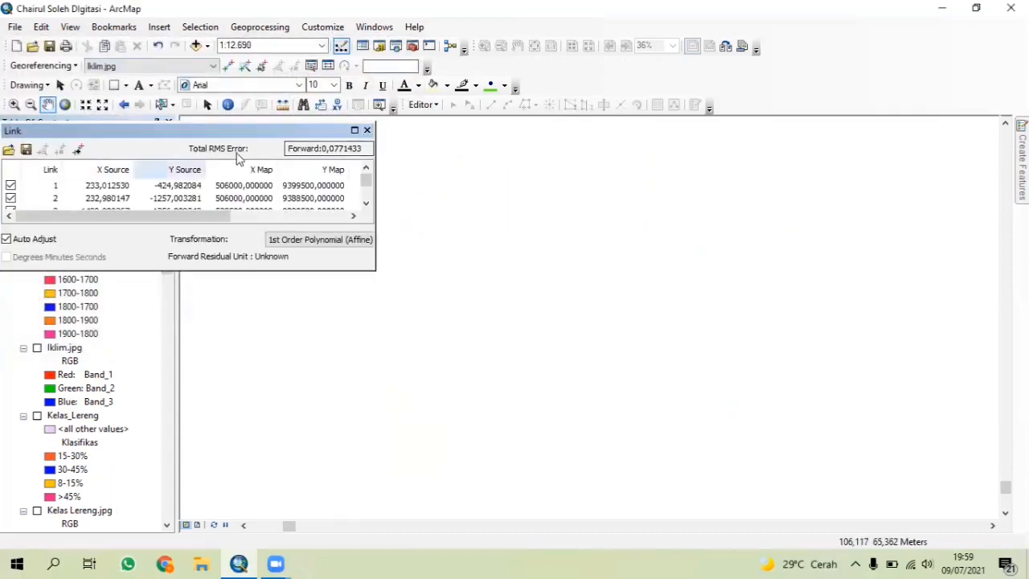
pyautogui.click(367, 130)
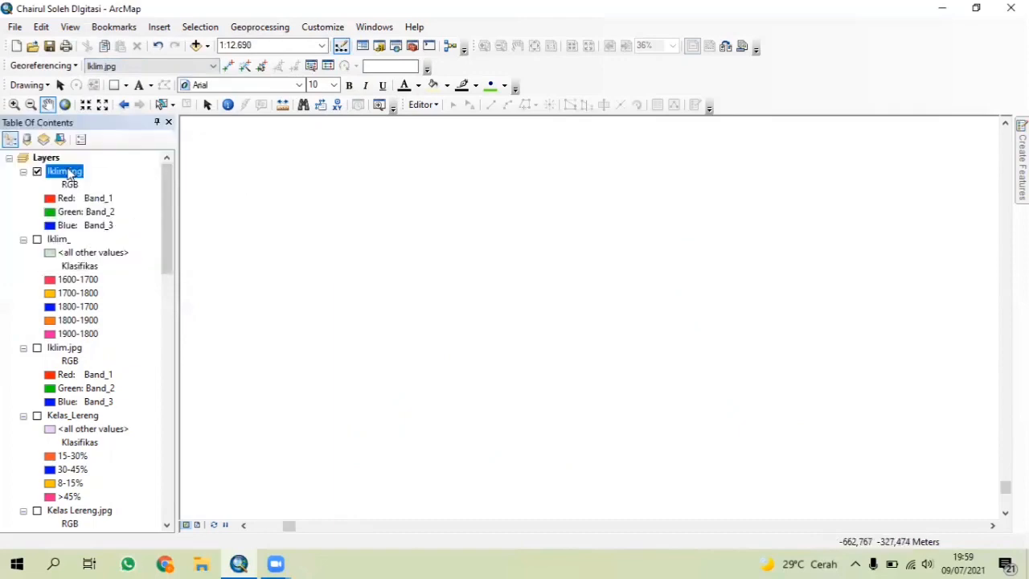
pyautogui.rightClick(70, 173)
pyautogui.click(135, 245)
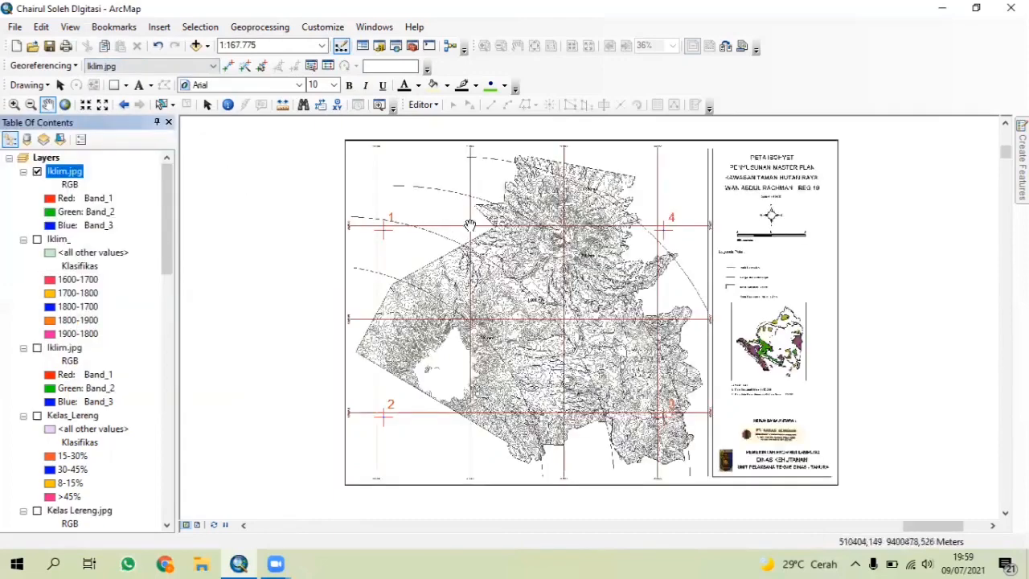
pyautogui.moveTo(561, 142); pyautogui.dragTo(491, 126)
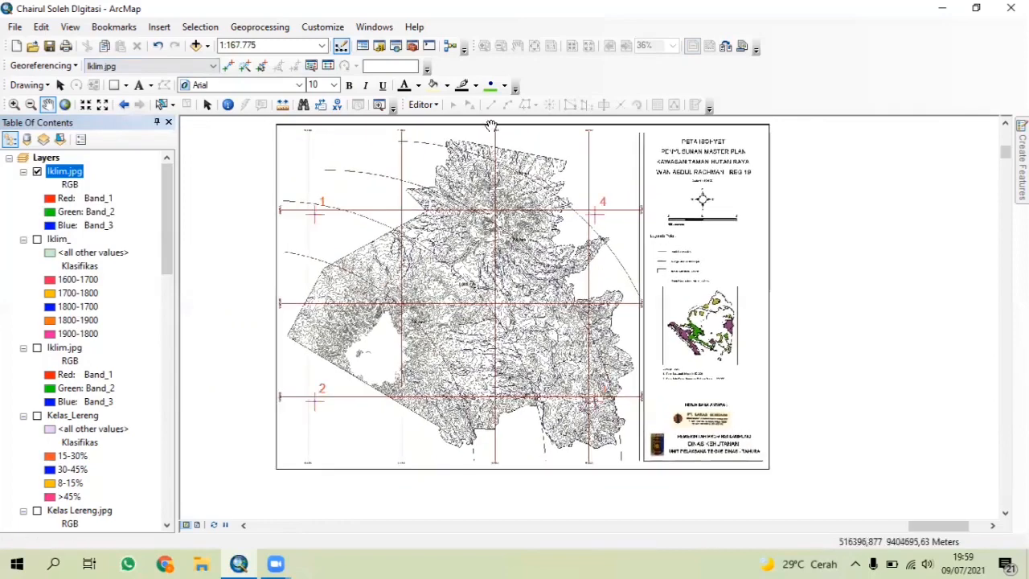
# Step: Add the TAHURA_IKLIM.shp boundary shapefile to the map from the DIGITASI UAP folder
pyautogui.click(196, 45)
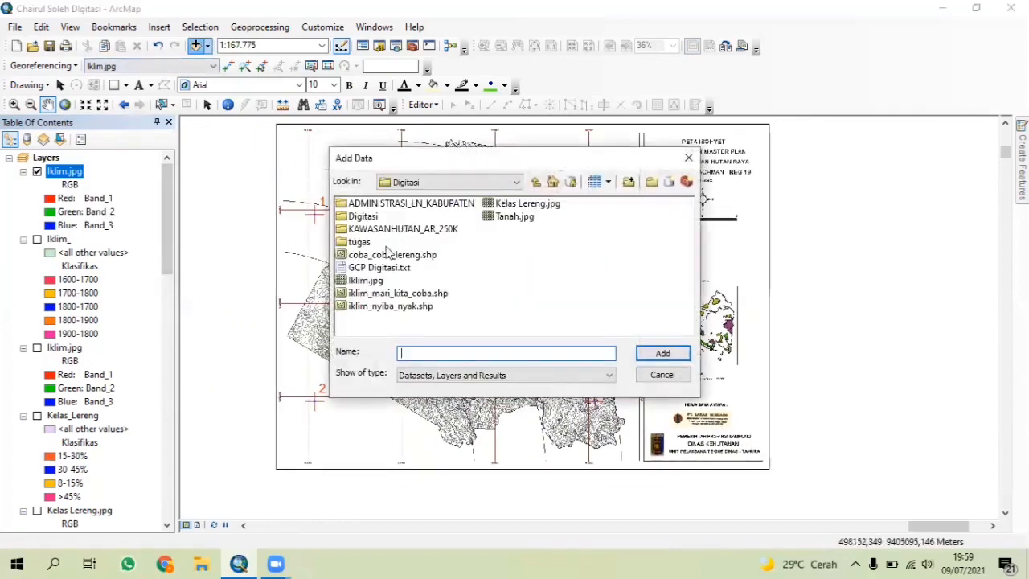
pyautogui.click(535, 181)
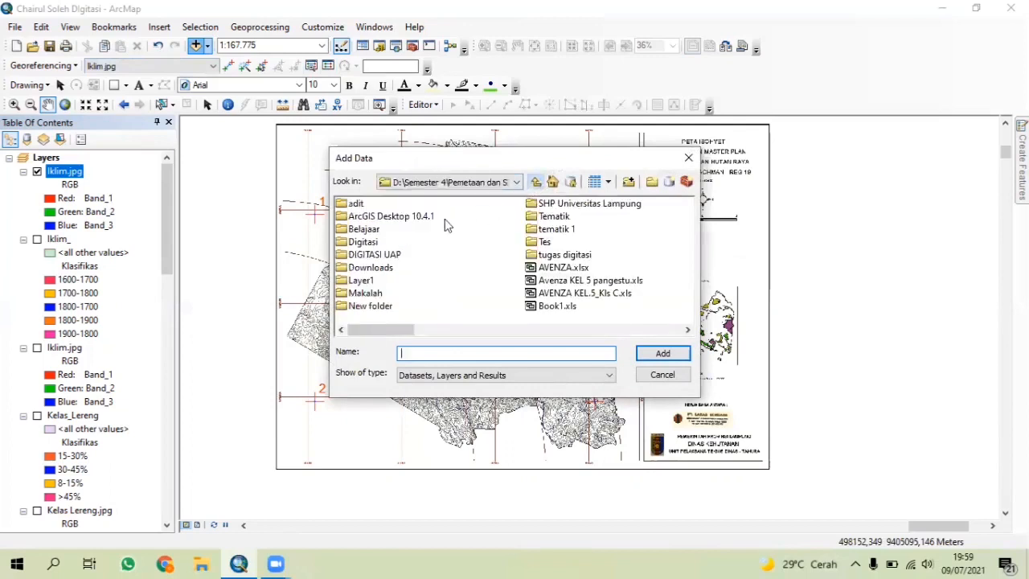
pyautogui.doubleClick(397, 255)
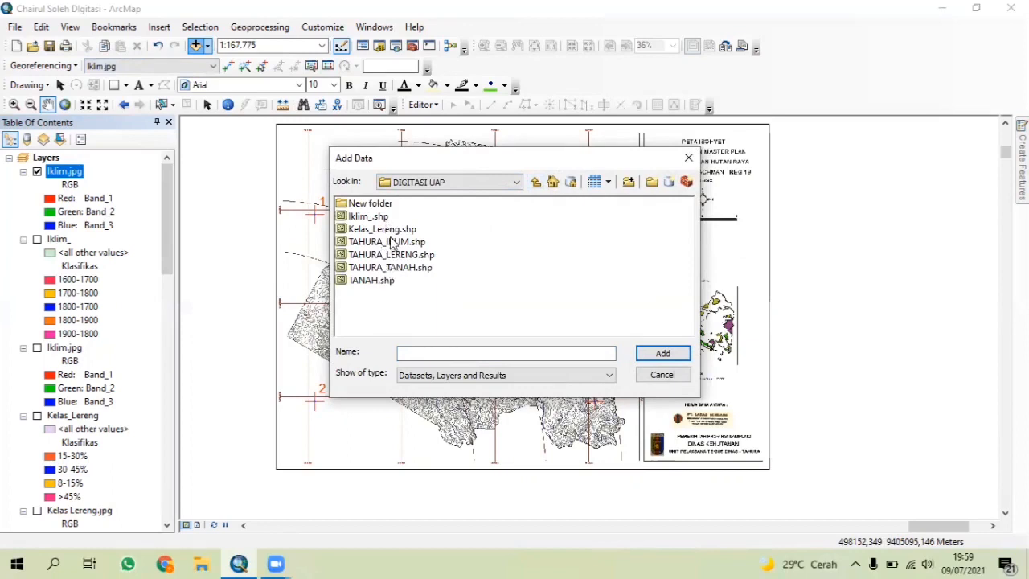
pyautogui.click(392, 242)
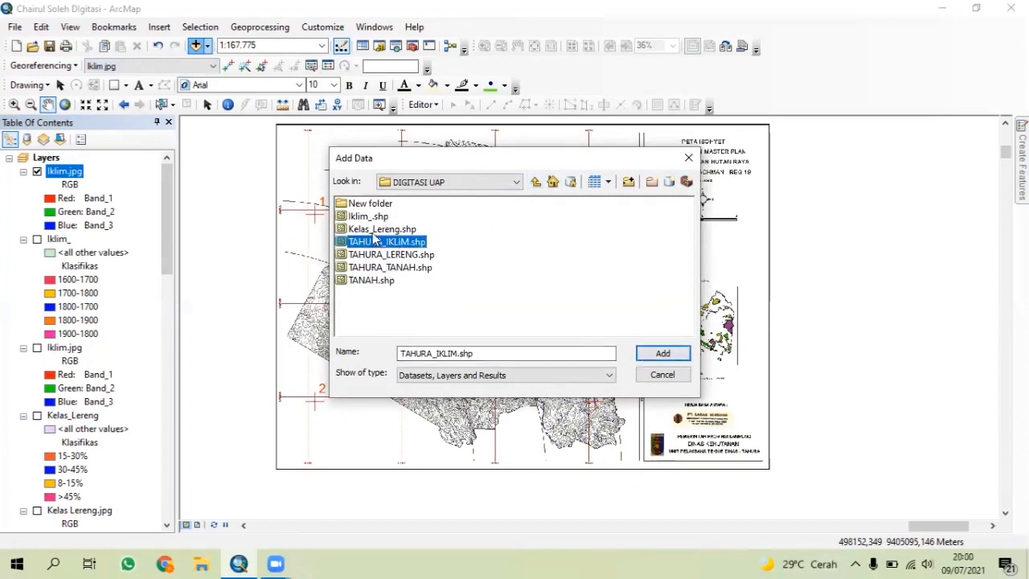
pyautogui.click(661, 354)
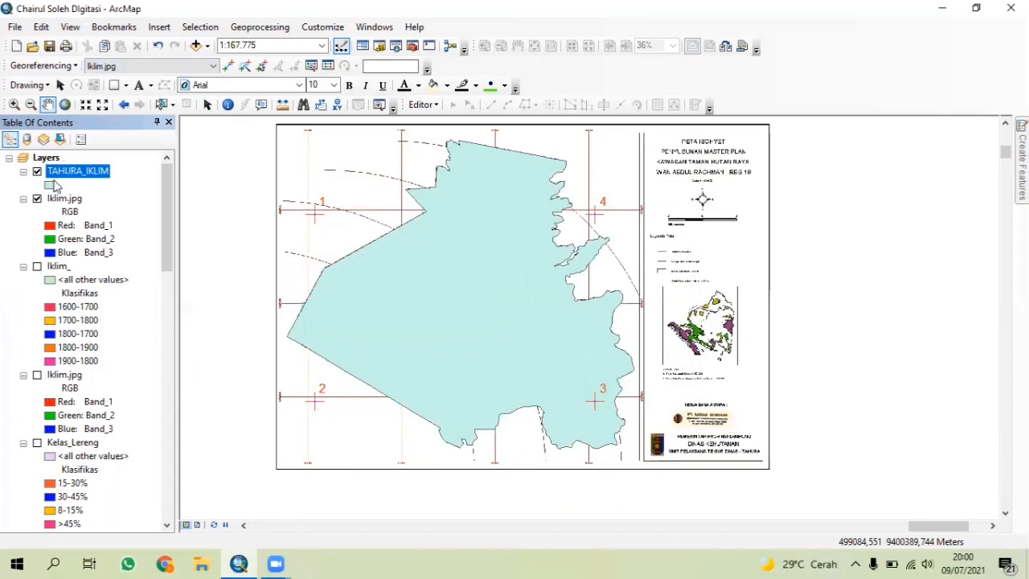
# Step: Export all TAHURA_IKLIM features to a shapefile named Kelas Iklim in New folder and add it to the map as a layer
pyautogui.rightClick(55, 185)
pyautogui.click(82, 176)
pyautogui.rightClick(81, 175)
pyautogui.moveTo(193, 430)
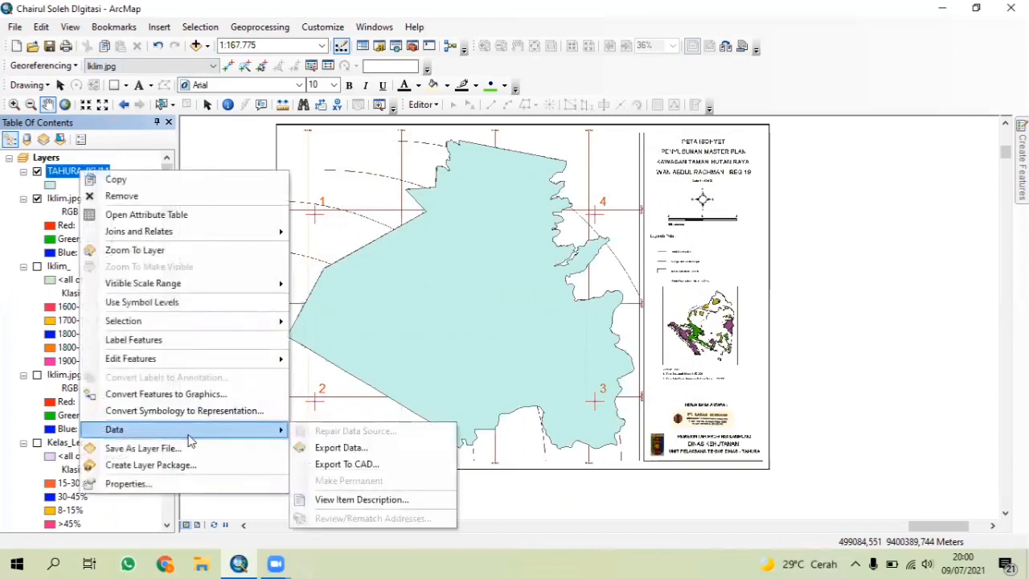
pyautogui.click(318, 447)
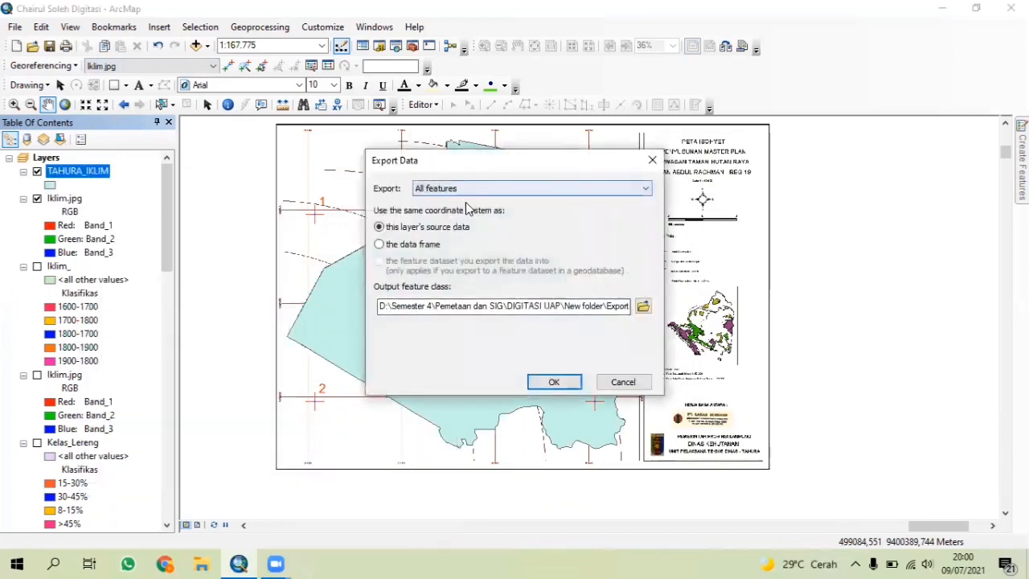
pyautogui.click(643, 306)
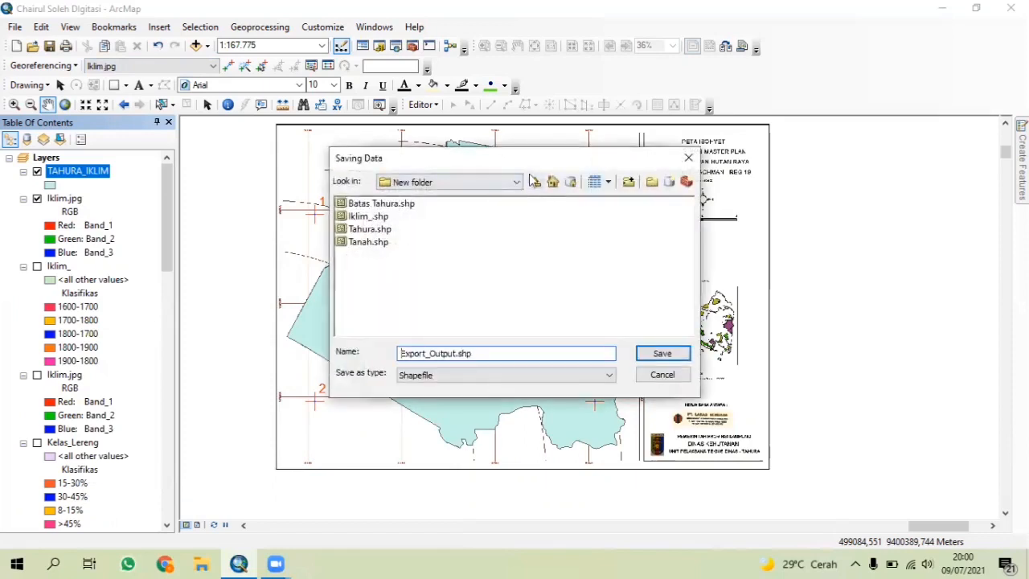
pyautogui.doubleClick(507, 354)
pyautogui.press('BackSpace')
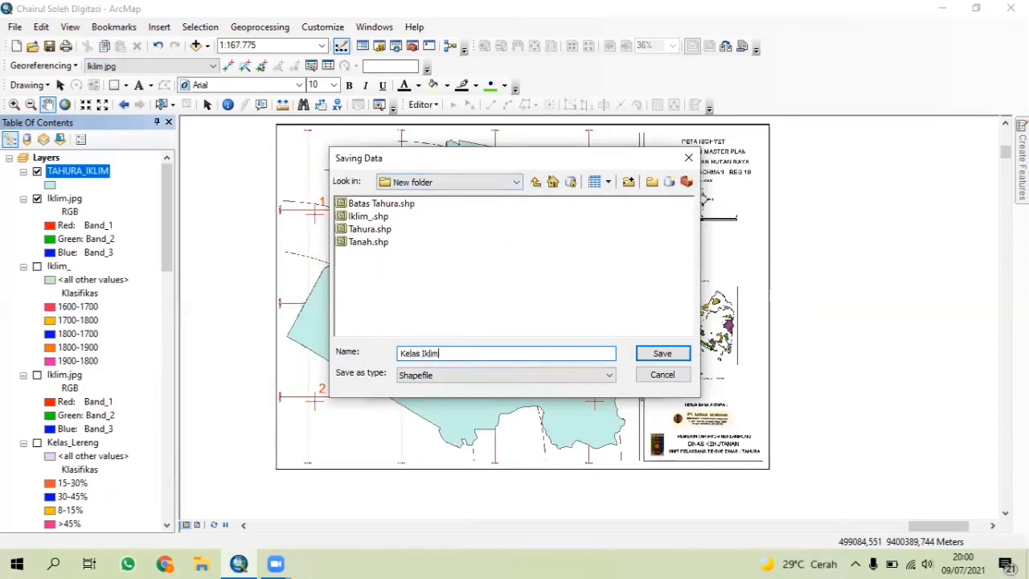
pyautogui.click(661, 354)
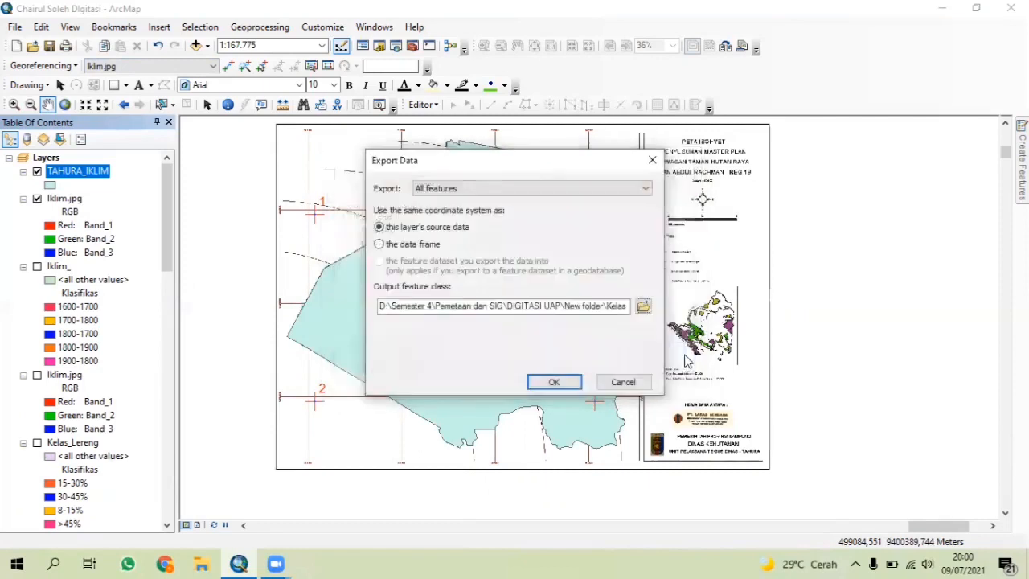
pyautogui.click(554, 382)
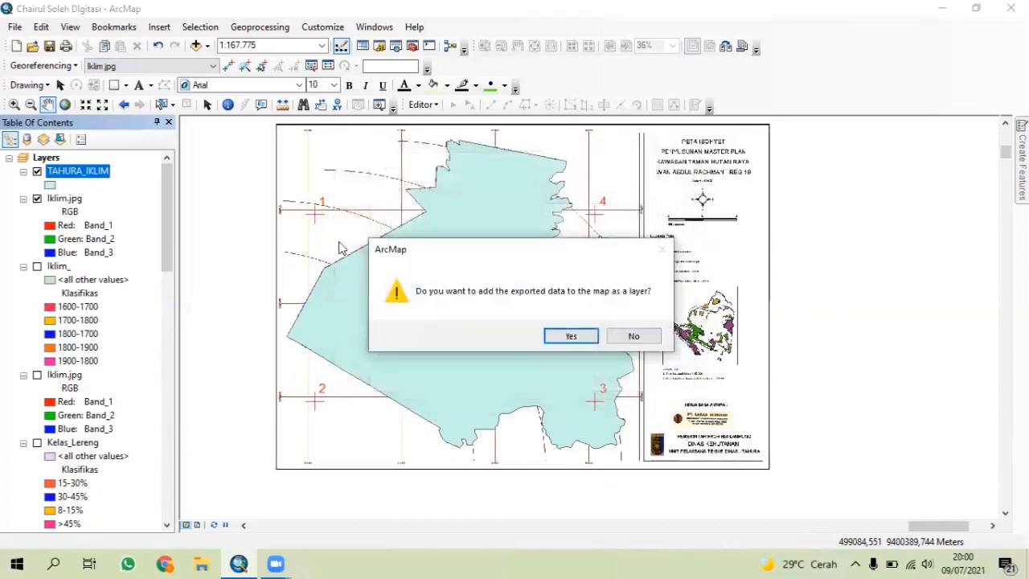
pyautogui.click(591, 338)
# Step: Remove the original TAHURA_IKLIM layer from the map and select the Kelas_Iklim layer
pyautogui.rightClick(76, 198)
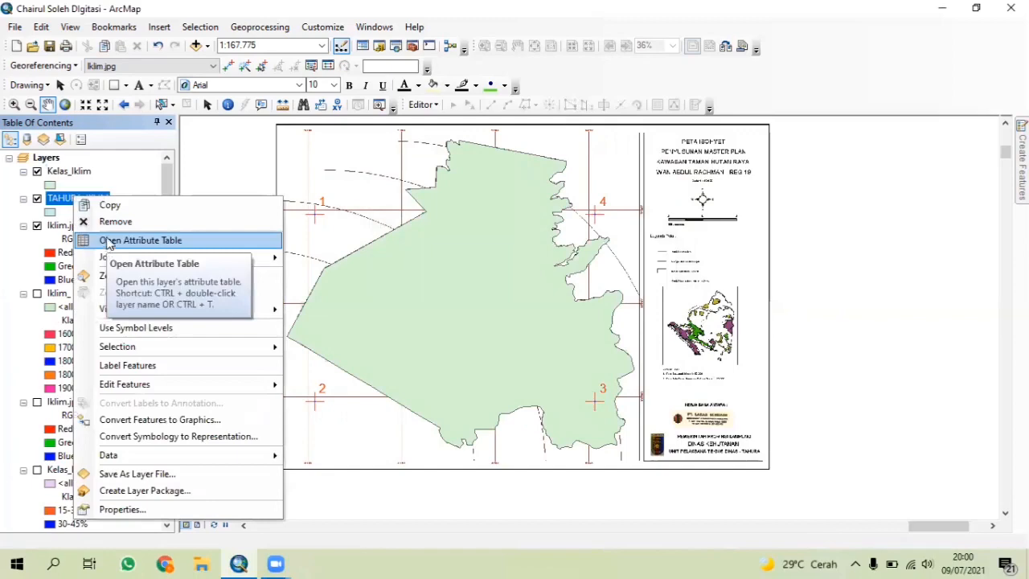
pyautogui.click(115, 221)
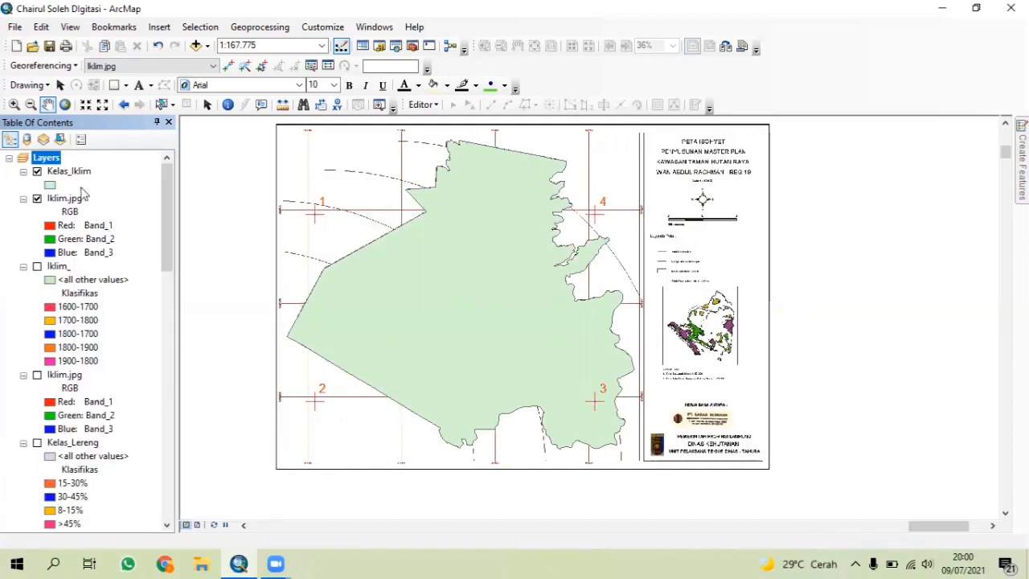
pyautogui.click(67, 173)
pyautogui.rightClick(65, 174)
pyautogui.click(117, 170)
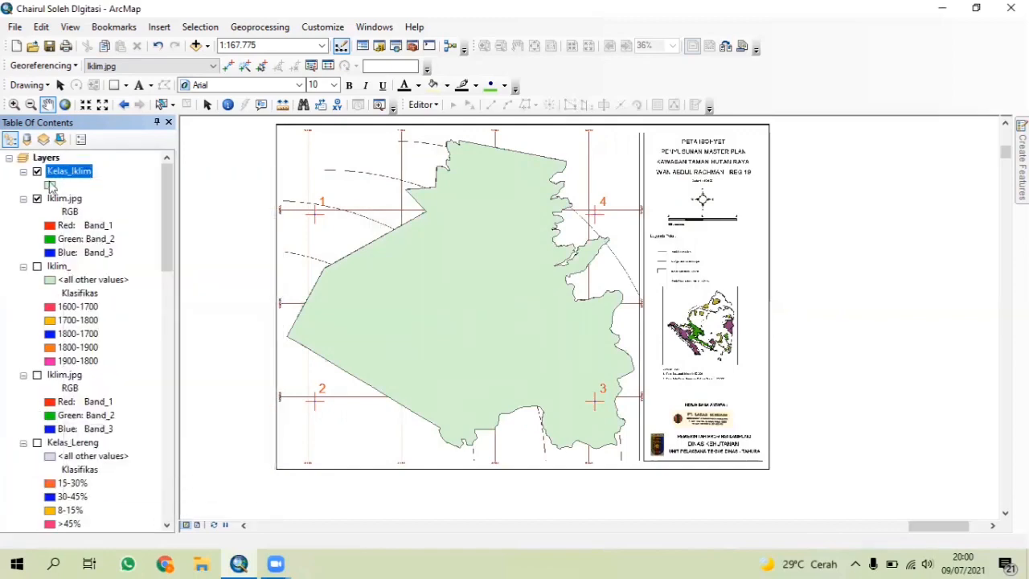
# Step: Symbolize the Kelas_Iklim layer with the Hollow style and a red outline
pyautogui.click(49, 184)
pyautogui.click(375, 258)
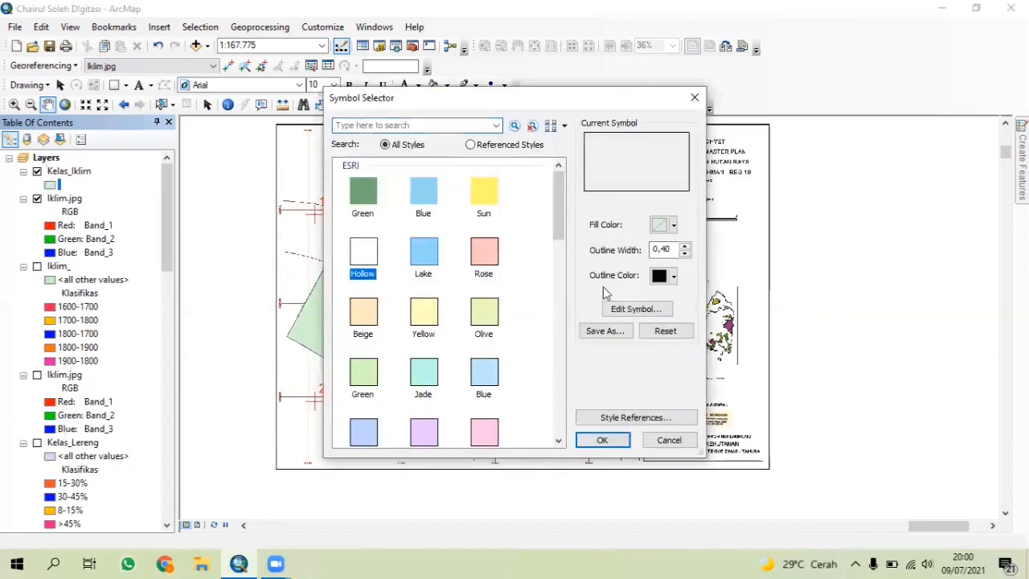
pyautogui.click(661, 277)
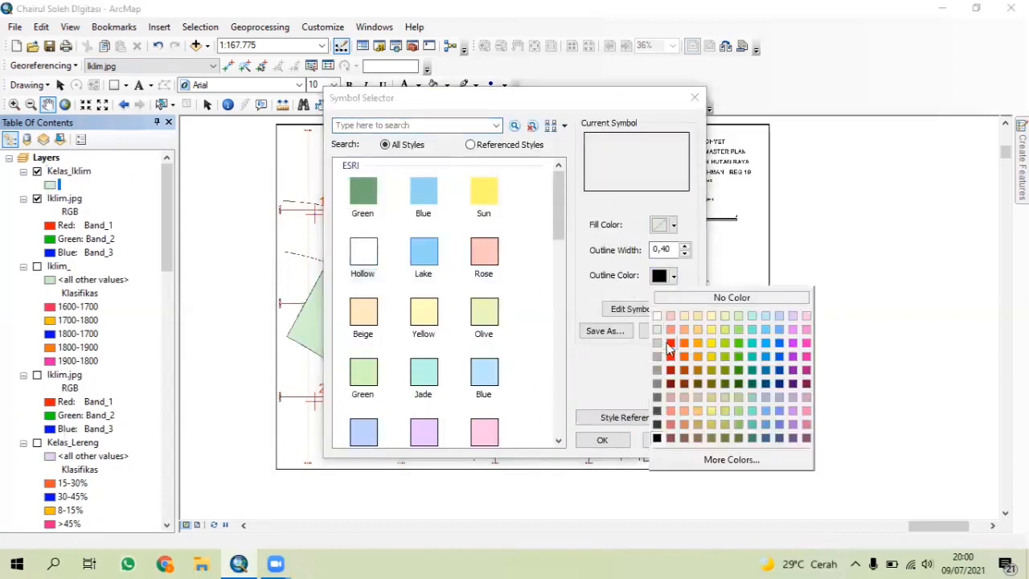
pyautogui.click(670, 344)
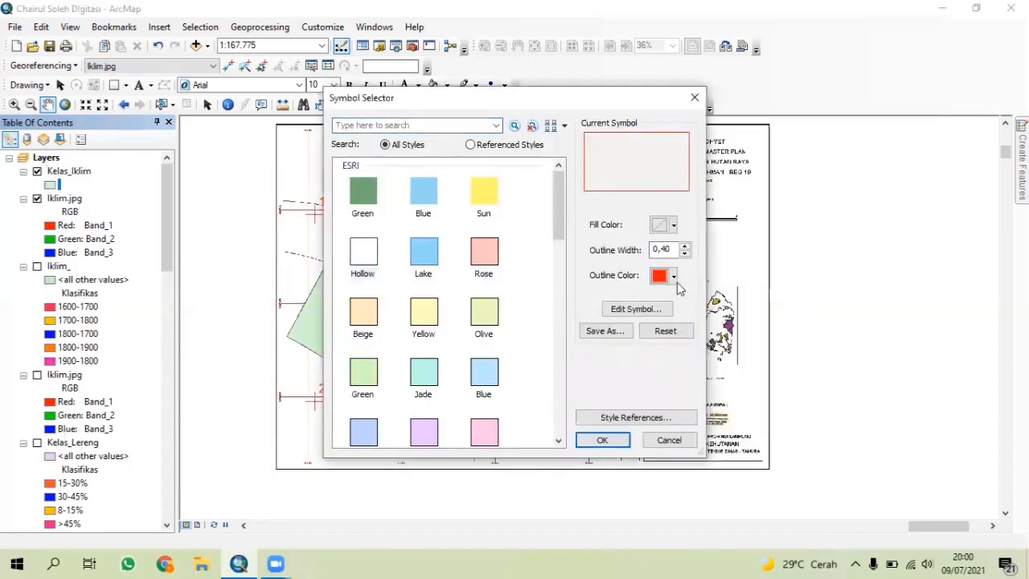
pyautogui.click(601, 440)
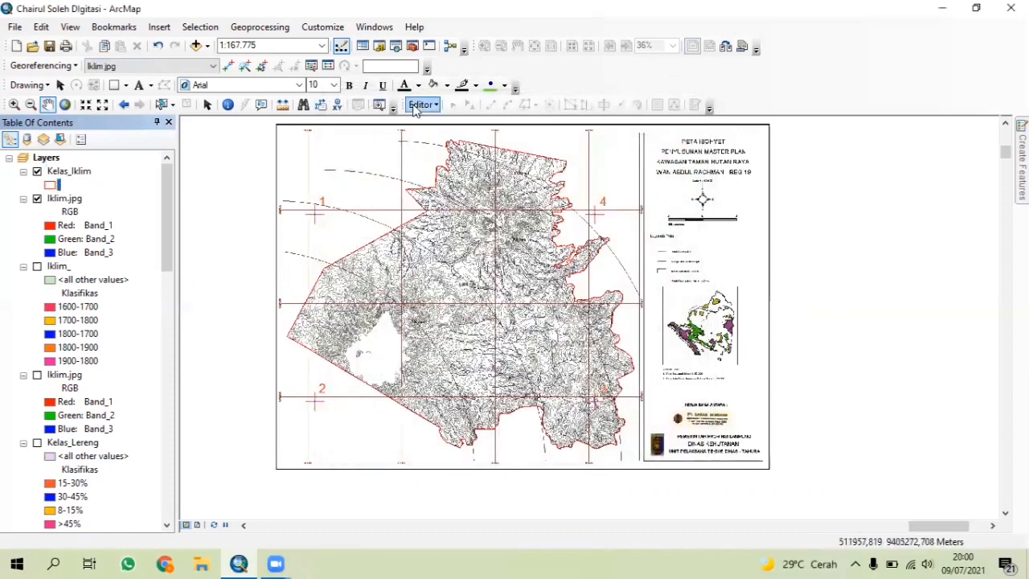
# Step: Start an editing session on the Kelas_Iklim layer
pyautogui.click(422, 105)
pyautogui.click(462, 122)
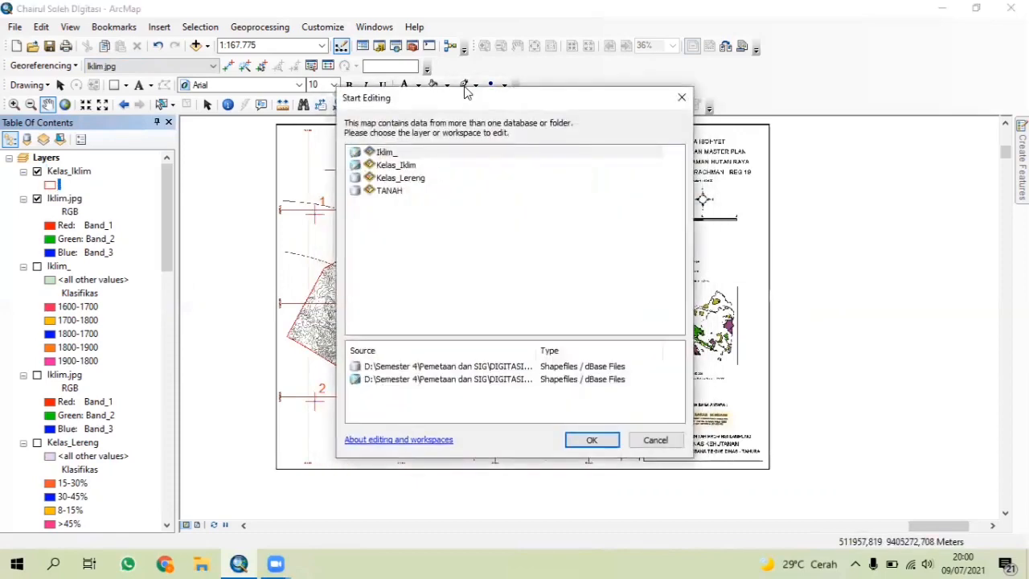
pyautogui.click(412, 169)
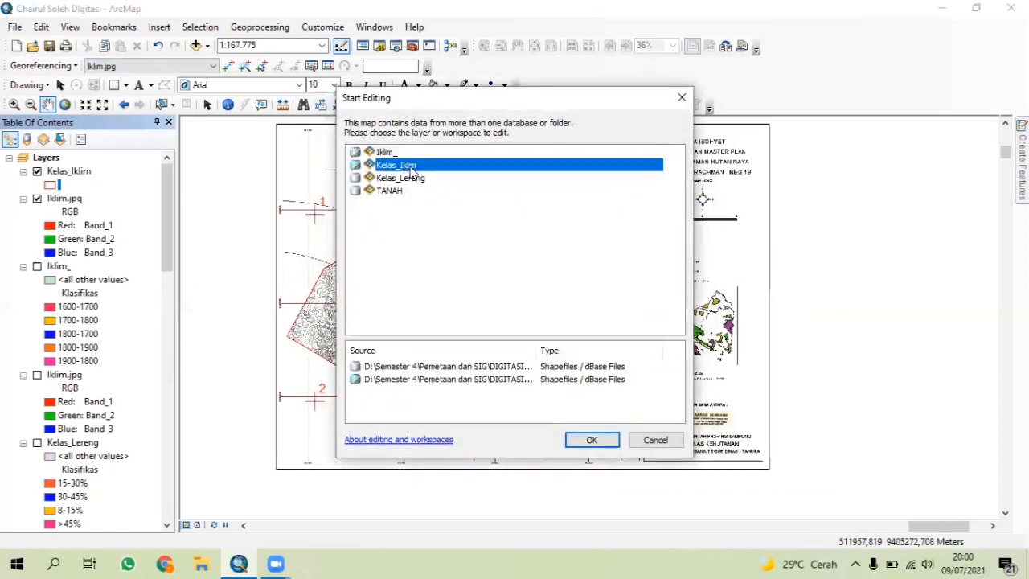
pyautogui.click(599, 442)
# Step: Select the boundary polygon and cut it with an End Point Arc Segment along the southwesternmost dashed isohyet line
pyautogui.click(603, 105)
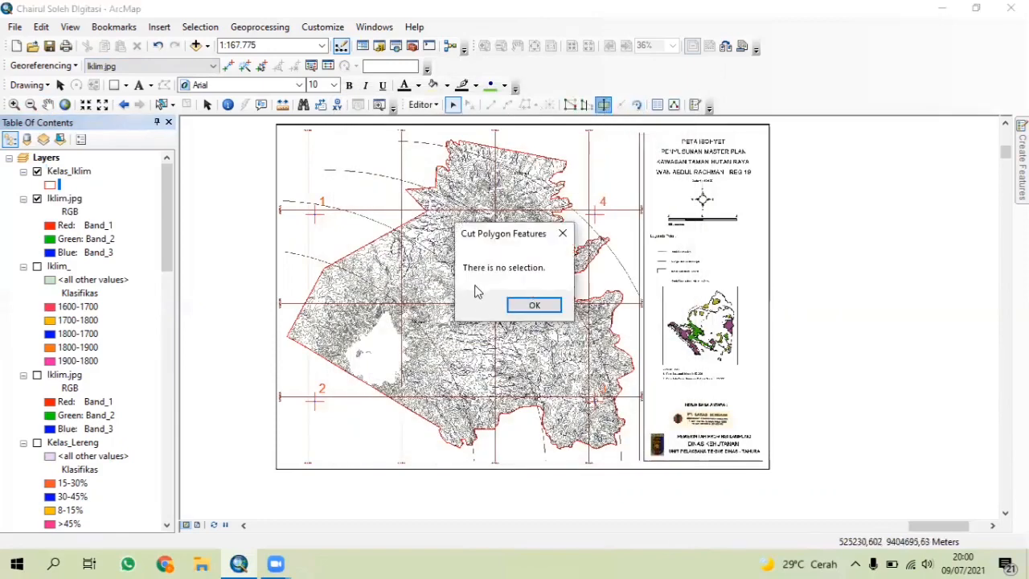
pyautogui.click(534, 304)
pyautogui.click(466, 326)
pyautogui.click(604, 105)
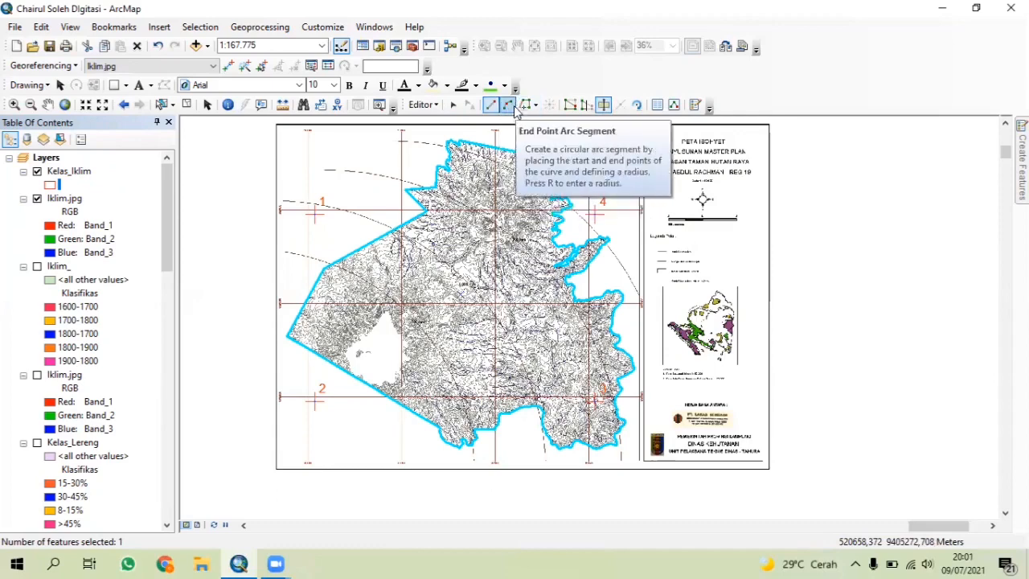
pyautogui.click(515, 110)
pyautogui.scroll(1, 338, 275)
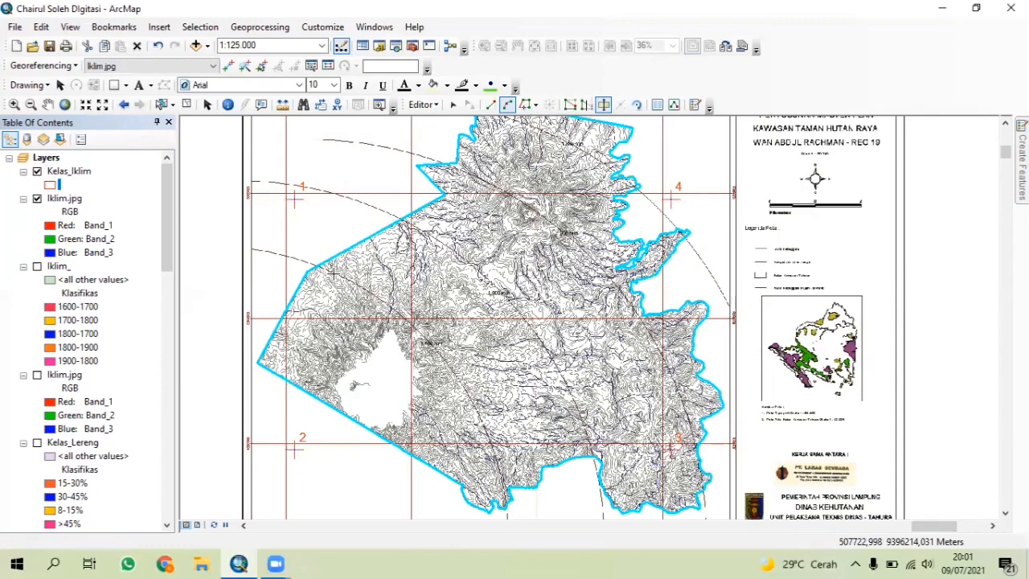
pyautogui.scroll(3, 328, 272)
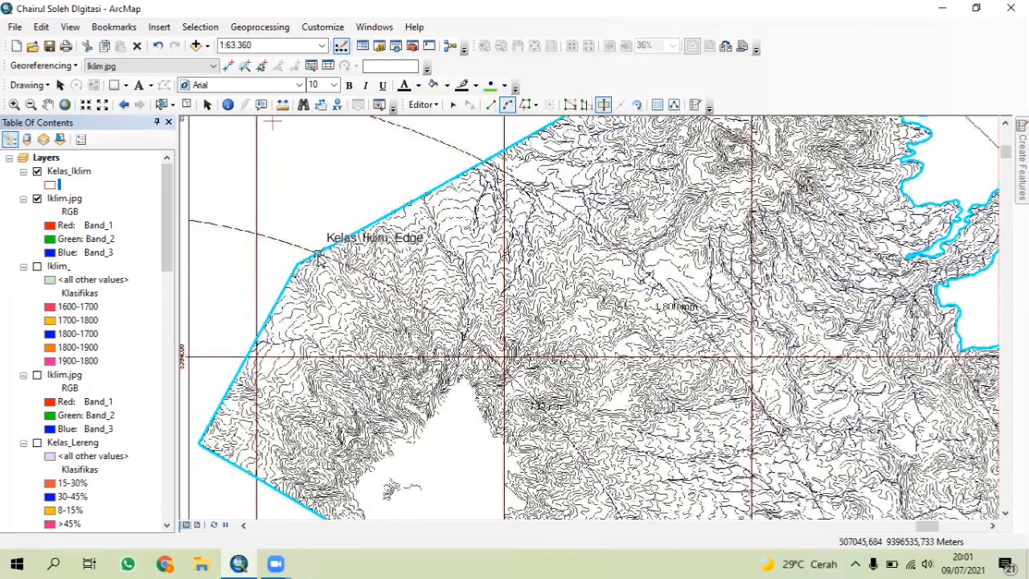
pyautogui.moveTo(450, 353); pyautogui.dragTo(357, 187)
pyautogui.moveTo(457, 398); pyautogui.dragTo(354, 133)
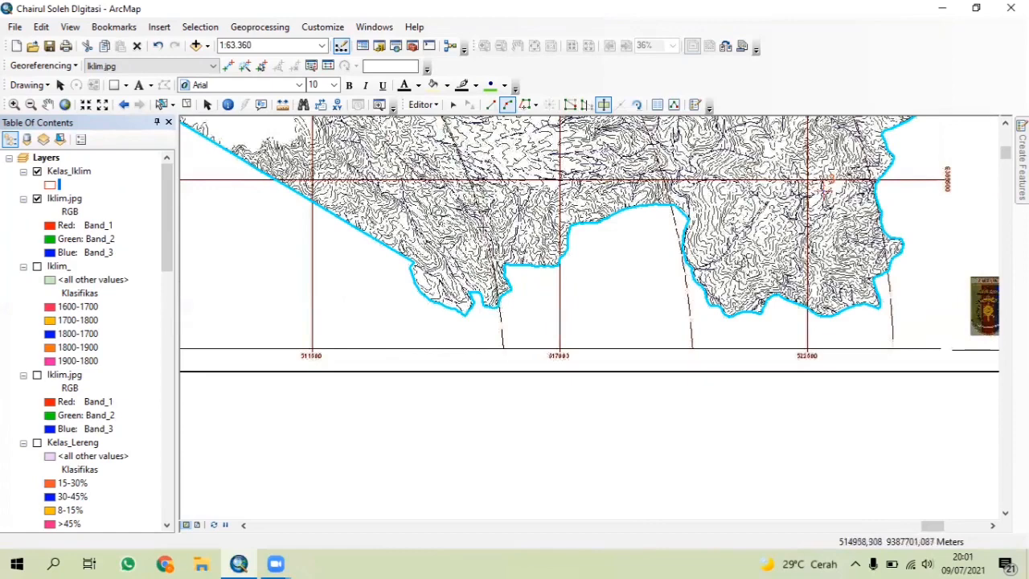
pyautogui.scroll(-3, 496, 241)
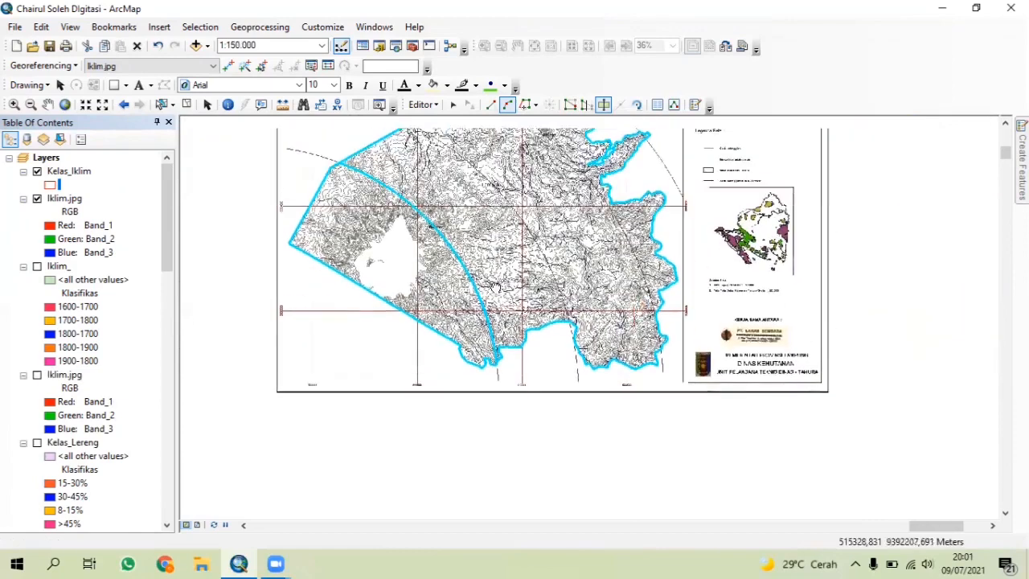
# Step: Cut the remaining Kelas_Iklim area with arcs along the second and third isohyet lines counted from the southwest
pyautogui.moveTo(410, 184)
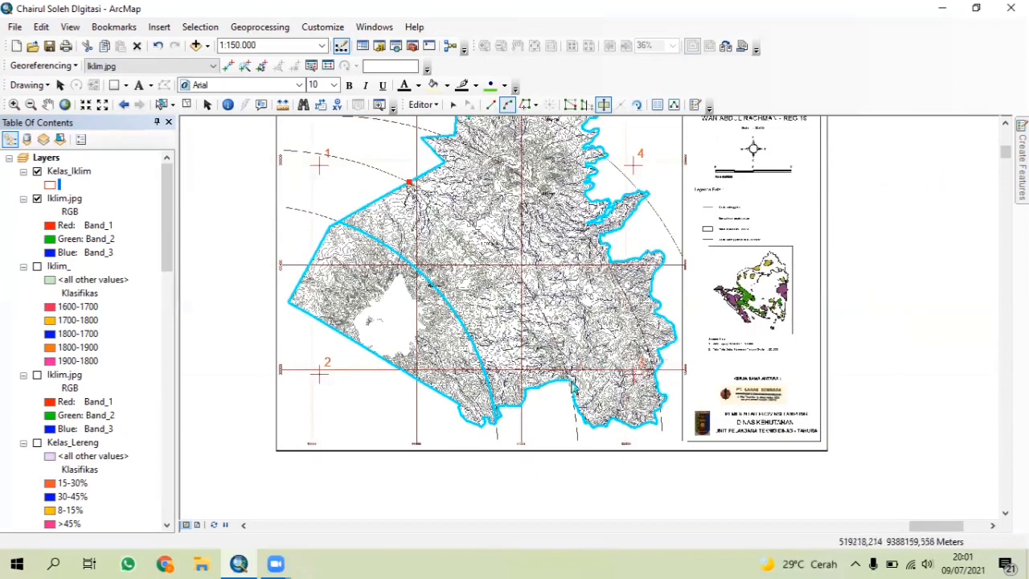
pyautogui.doubleClick(546, 326)
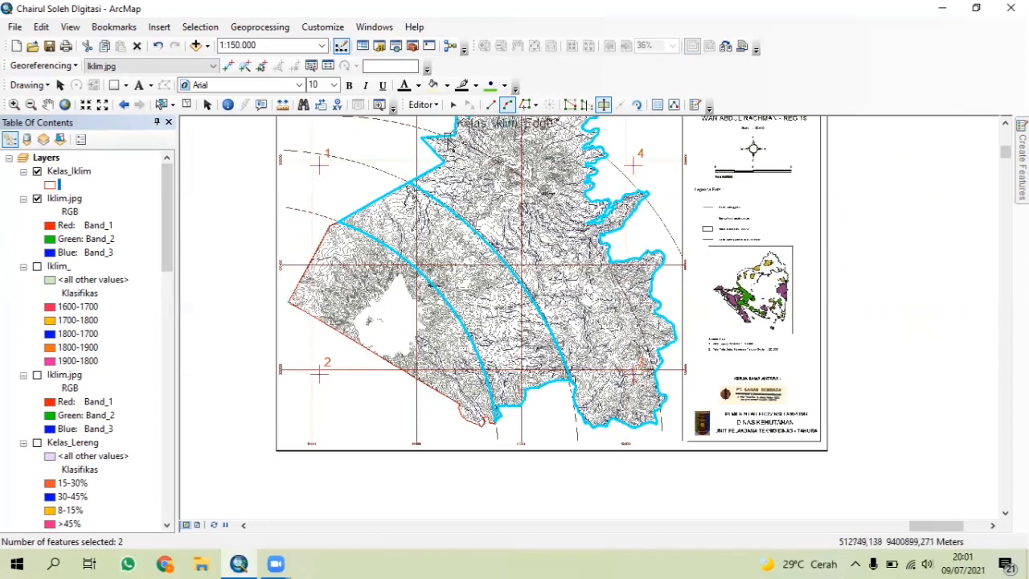
pyautogui.click(445, 136)
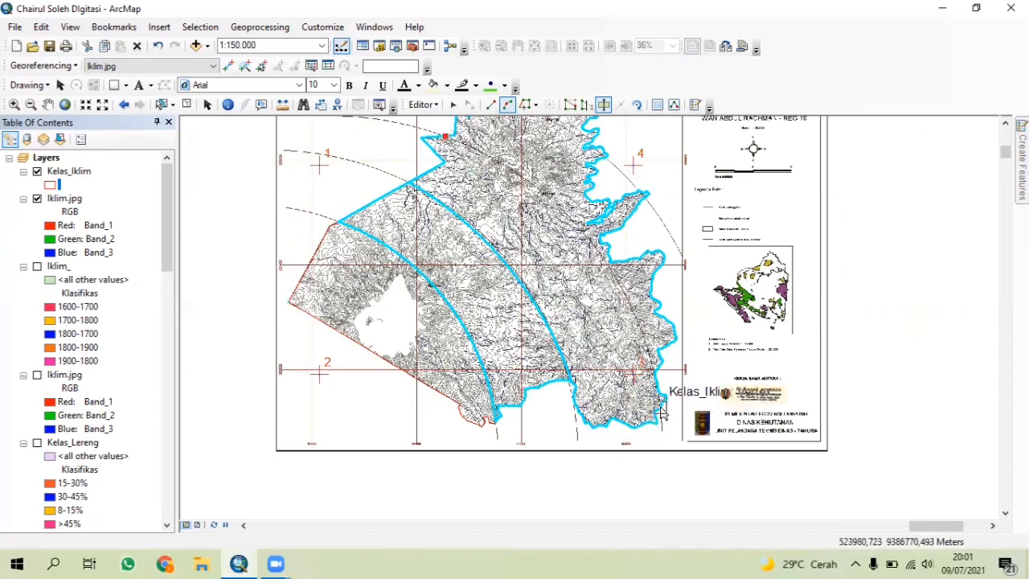
pyautogui.doubleClick(625, 294)
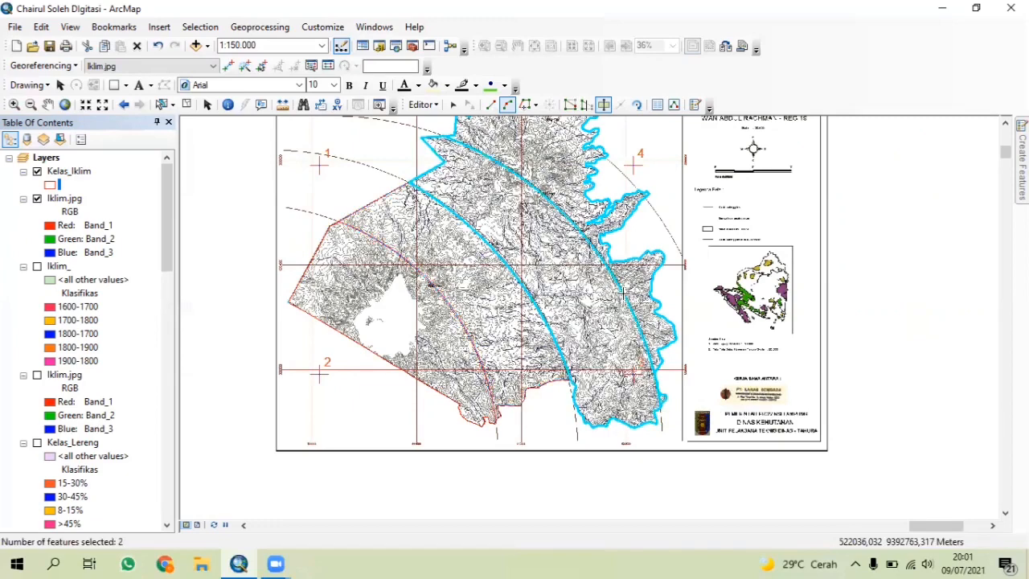
# Step: Cut the northeastern part of Kelas_Iklim with an arc along the fourth isohyet line, ending at the eastern spur
pyautogui.moveTo(626, 296); pyautogui.dragTo(541, 409)
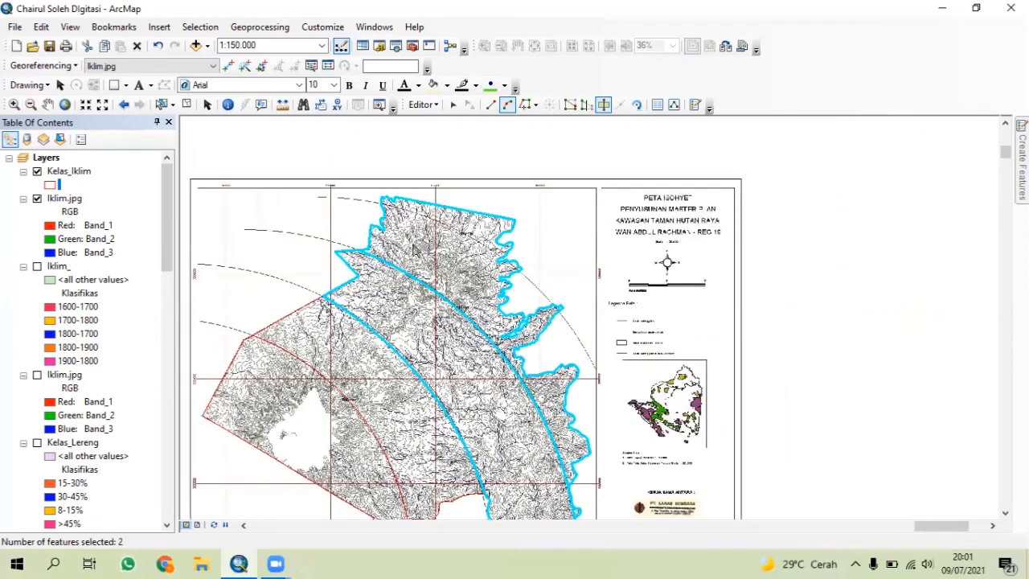
pyautogui.click(381, 203)
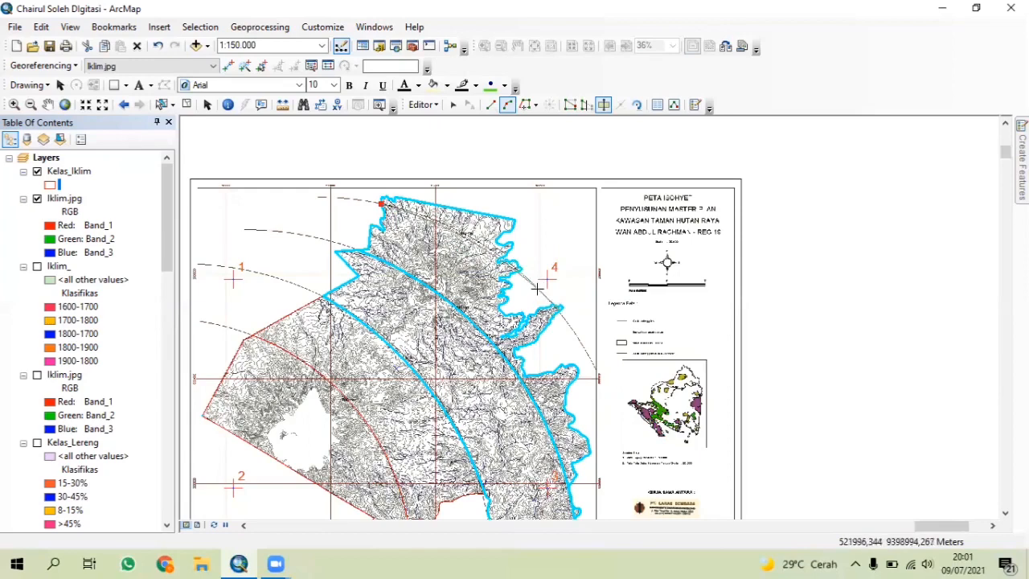
pyautogui.doubleClick(560, 310)
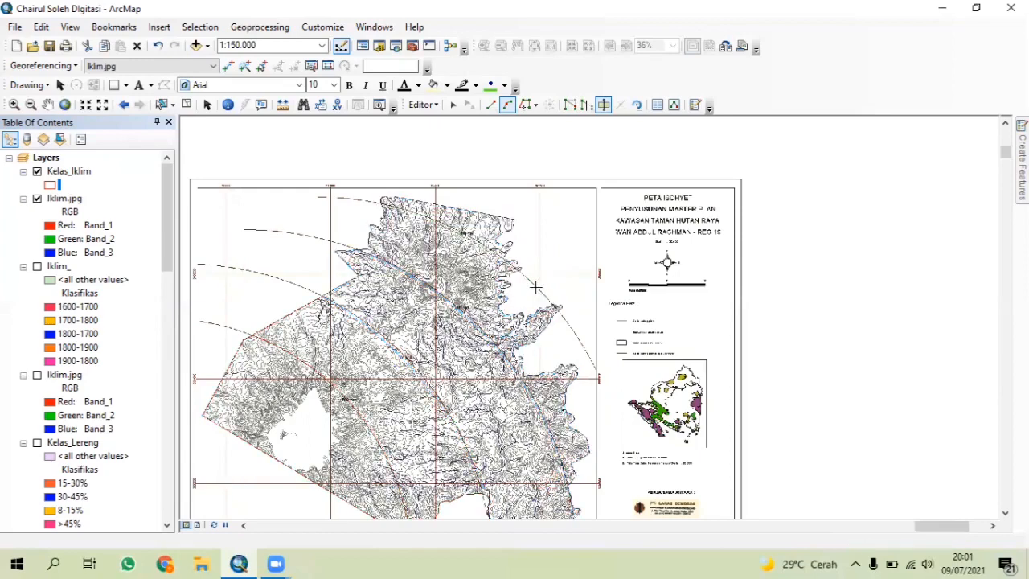
# Step: Stop editing Kelas_Iklim and save the polygon cuts
pyautogui.click(422, 104)
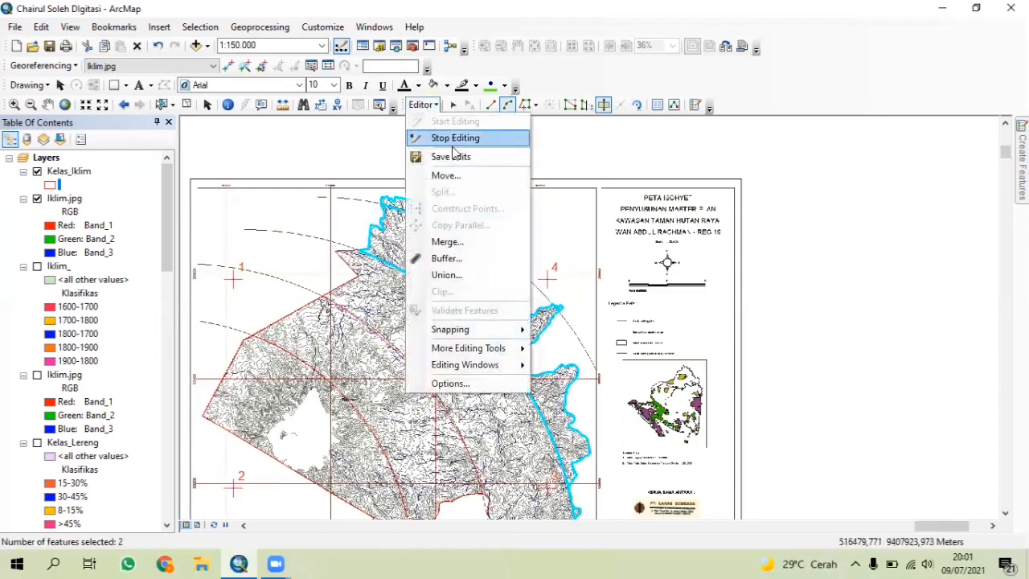
pyautogui.click(450, 137)
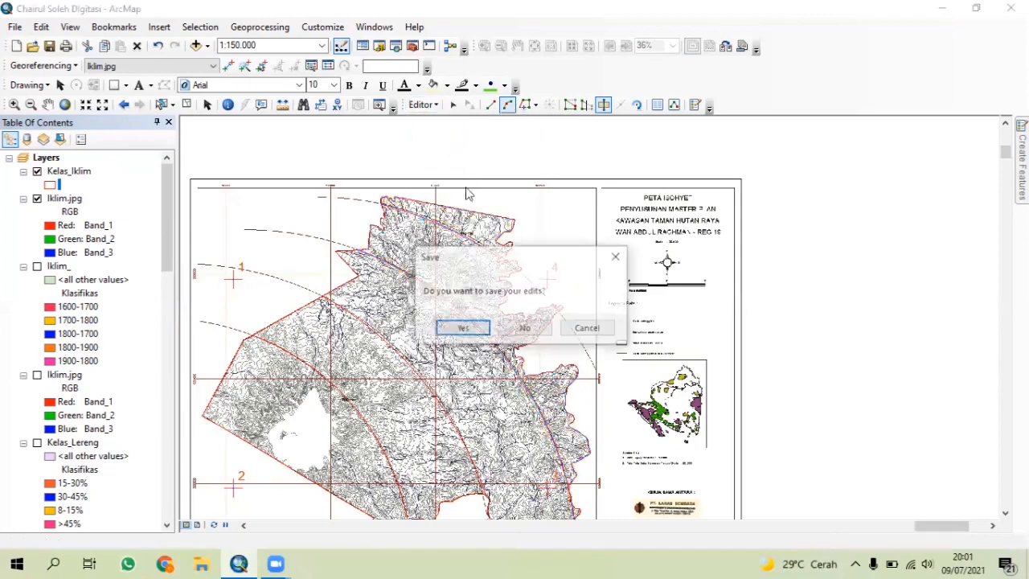
pyautogui.click(463, 327)
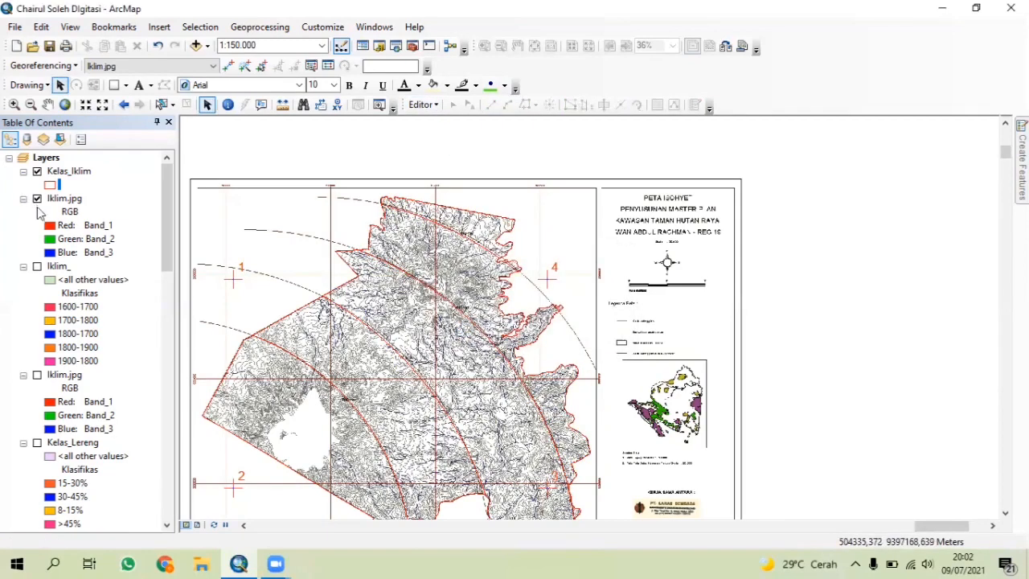
# Step: Check the cut polygons with the Iklim.jpg image temporarily hidden, and review the Kelas_Iklim attribute table
pyautogui.click(37, 200)
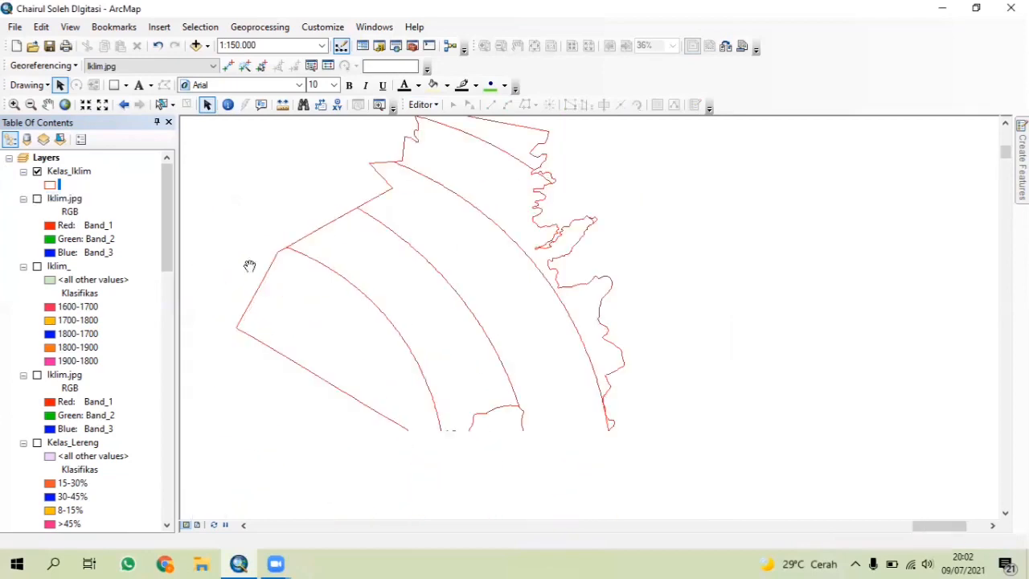
pyautogui.click(37, 200)
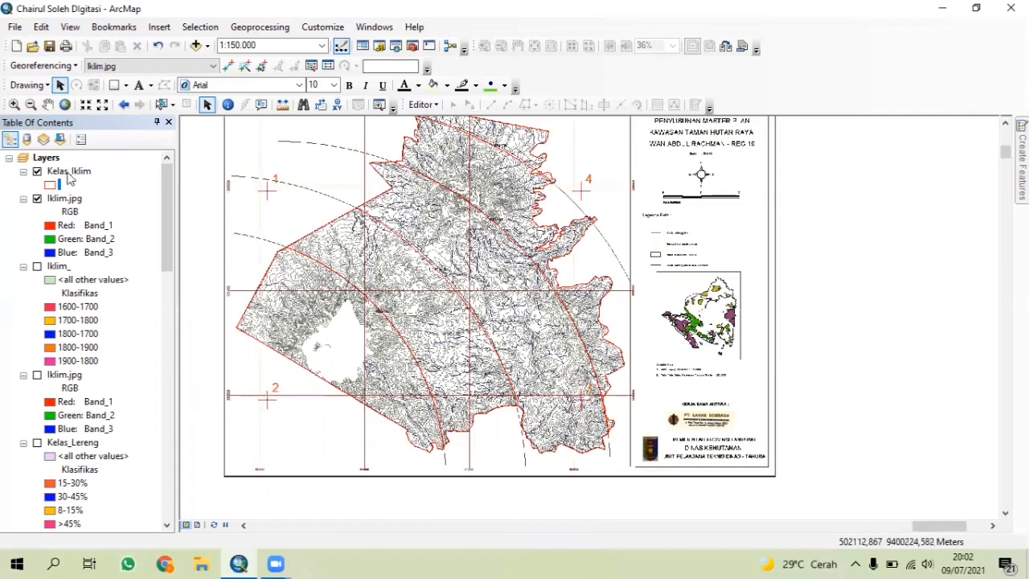
pyautogui.rightClick(70, 179)
pyautogui.click(130, 212)
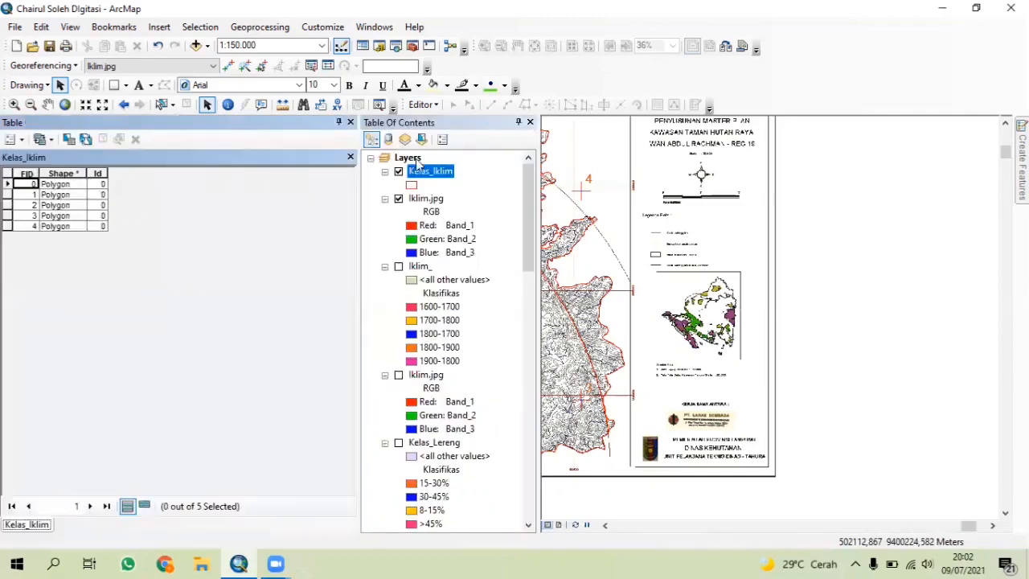
pyautogui.click(350, 156)
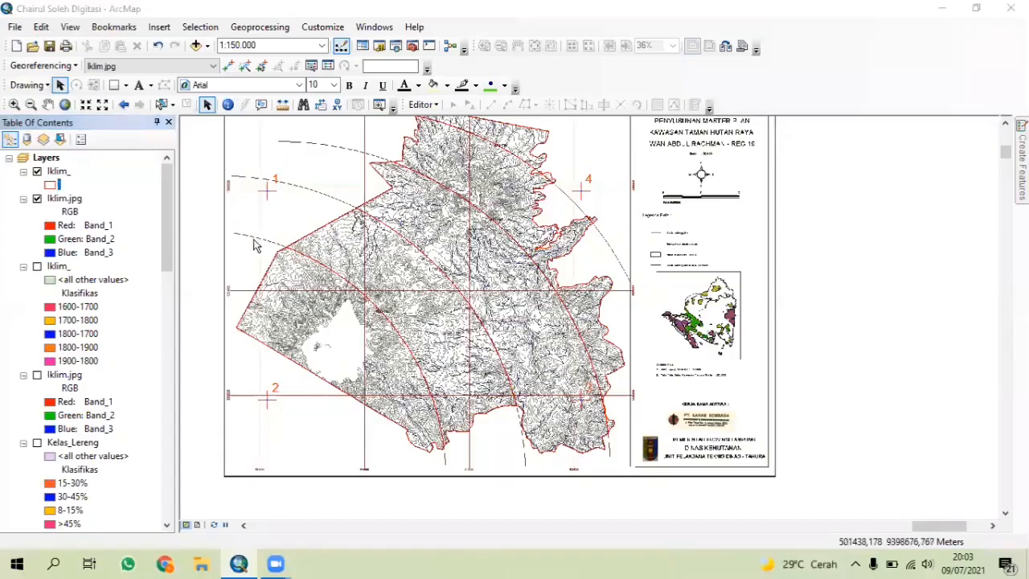
# Step: Symbolize the topmost Iklim_ layer by unique values of the Klasifikas field, adding all rainfall classes
pyautogui.click(58, 172)
pyautogui.rightClick(57, 173)
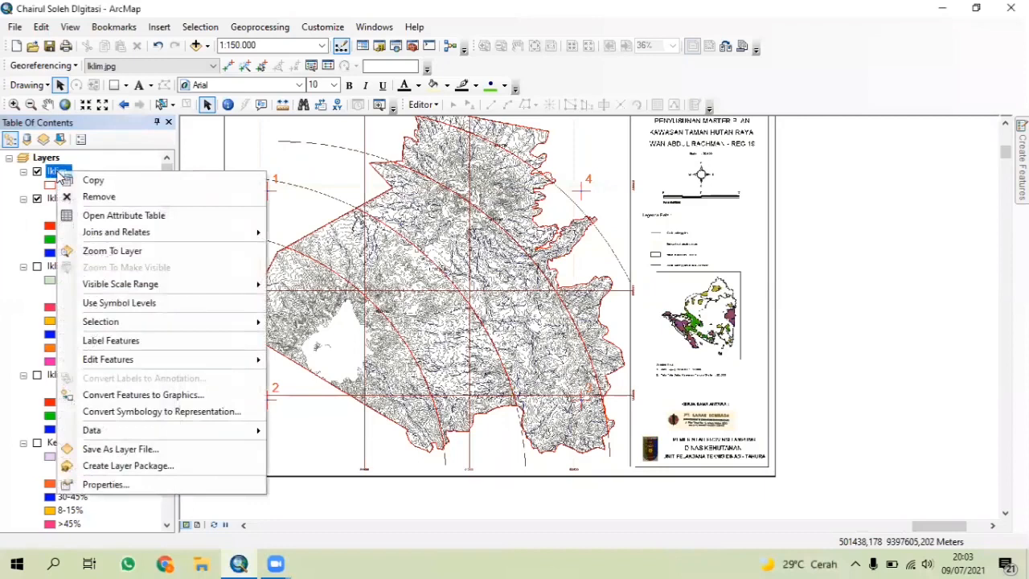
pyautogui.click(142, 485)
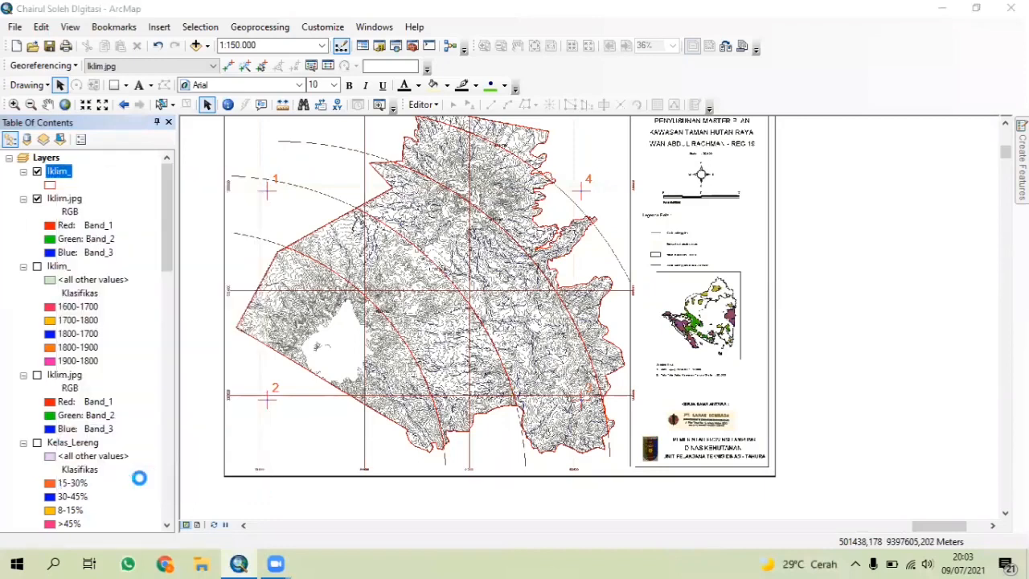
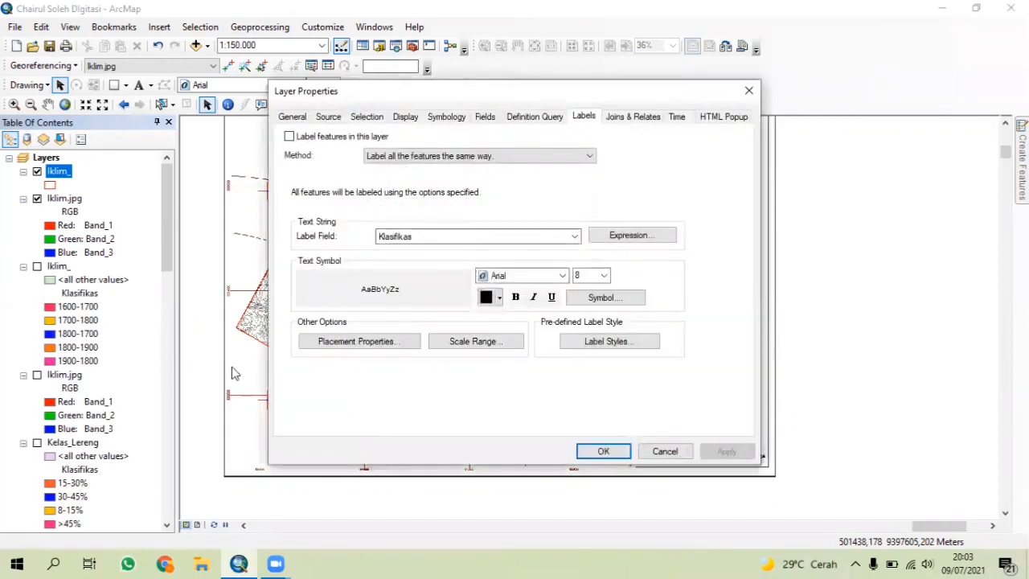
pyautogui.click(447, 118)
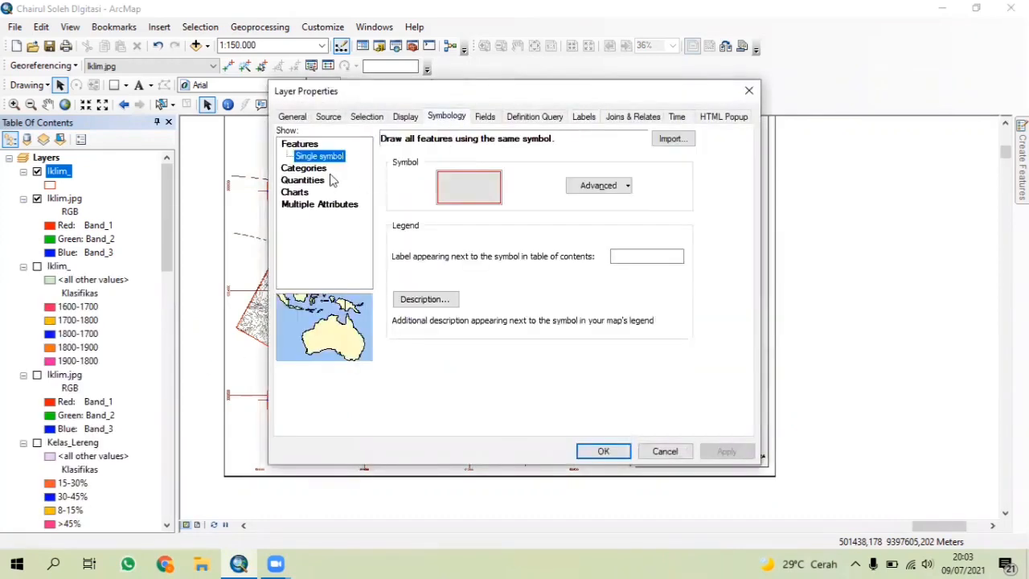
pyautogui.click(312, 169)
pyautogui.click(496, 170)
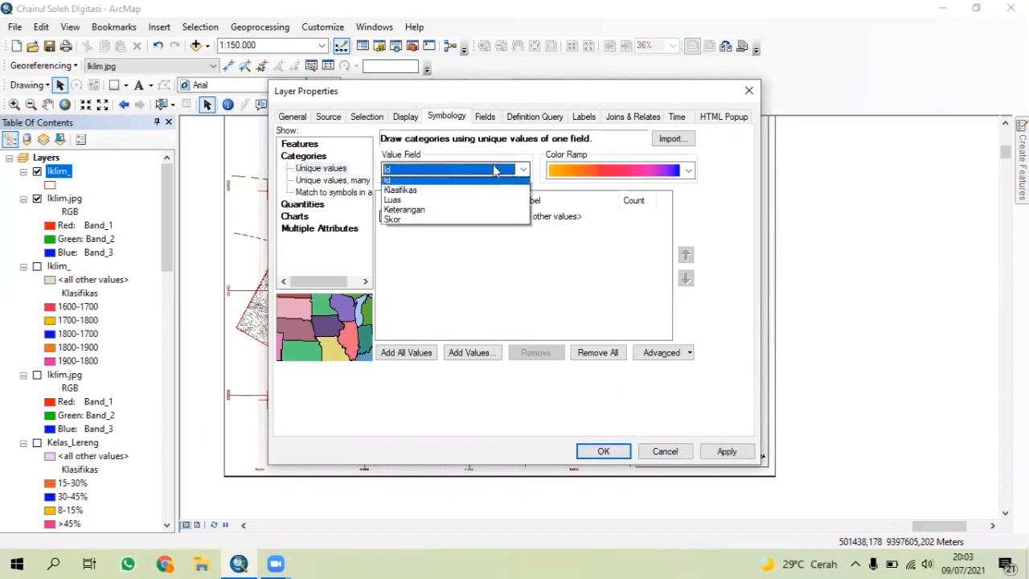
pyautogui.click(482, 190)
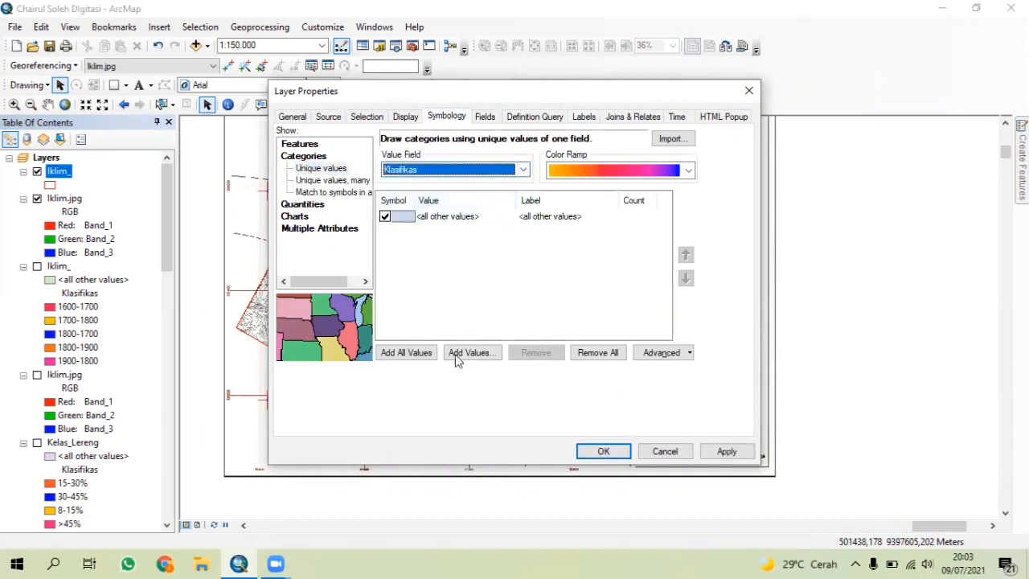
pyautogui.click(406, 352)
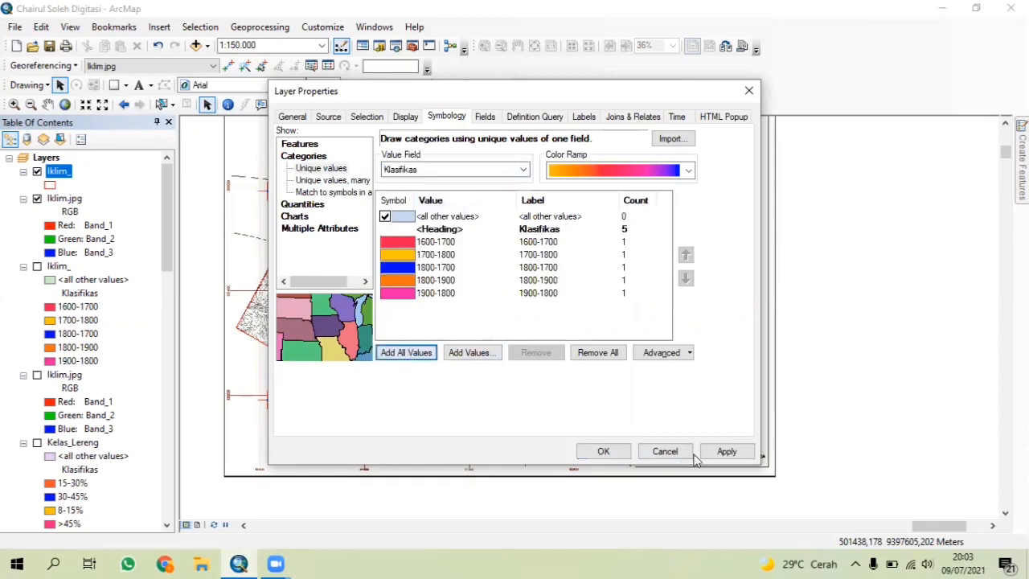
pyautogui.click(726, 451)
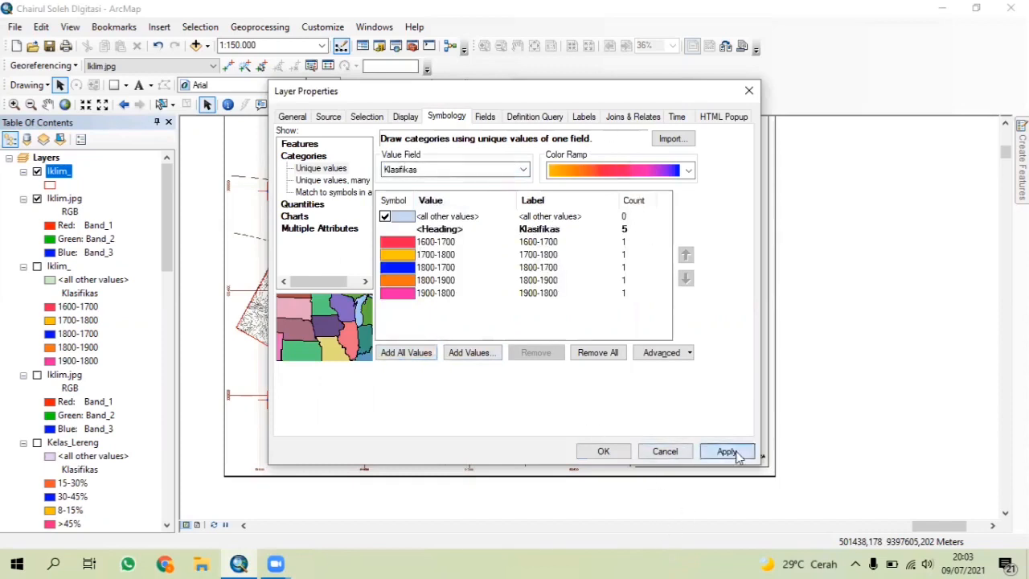
# Step: Use Klasifikas as the label field of the topmost Iklim_ layer, increase its label font size, and accept the layer properties
pyautogui.click(584, 117)
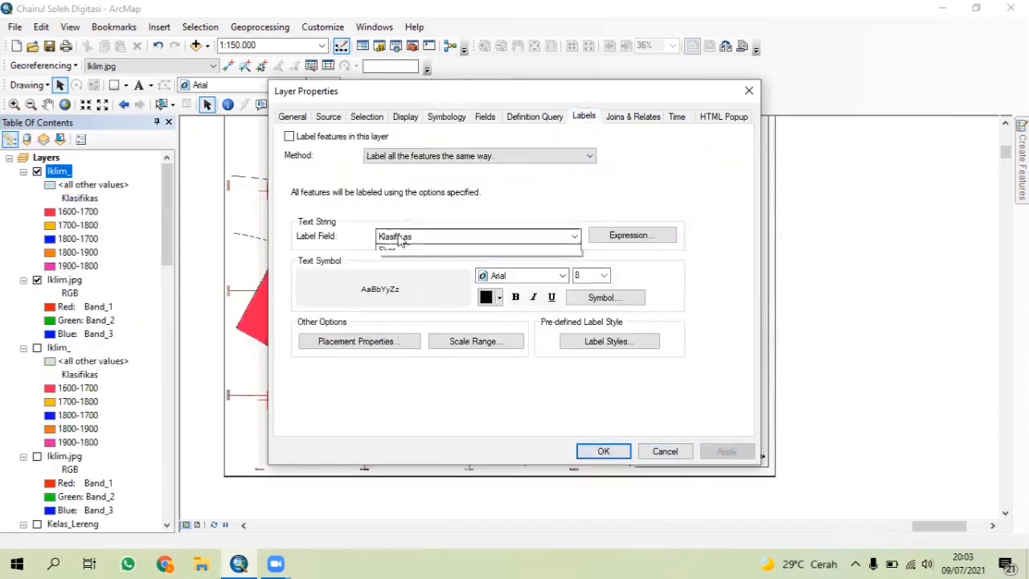
pyautogui.click(474, 237)
pyautogui.click(471, 271)
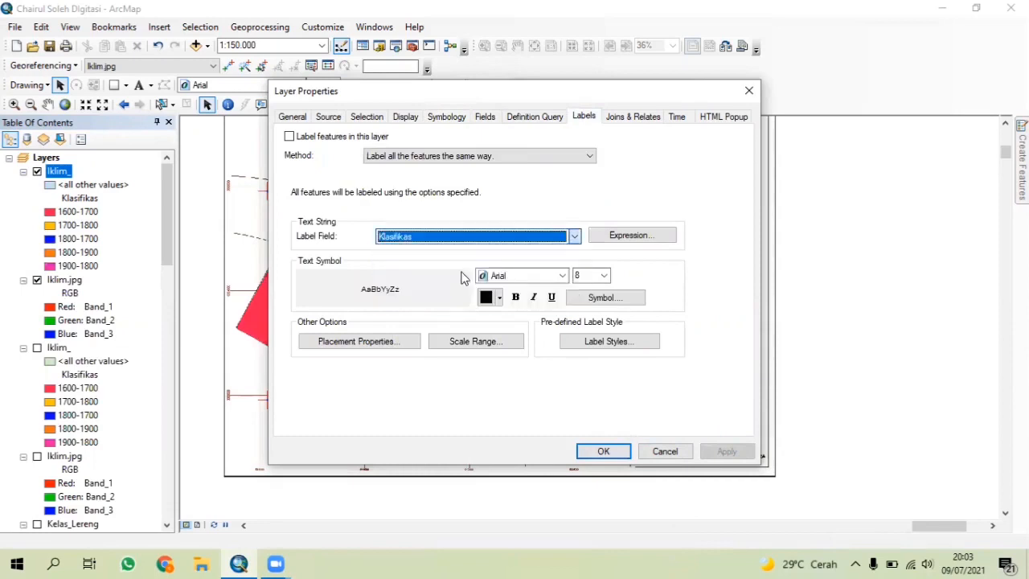
pyautogui.click(604, 276)
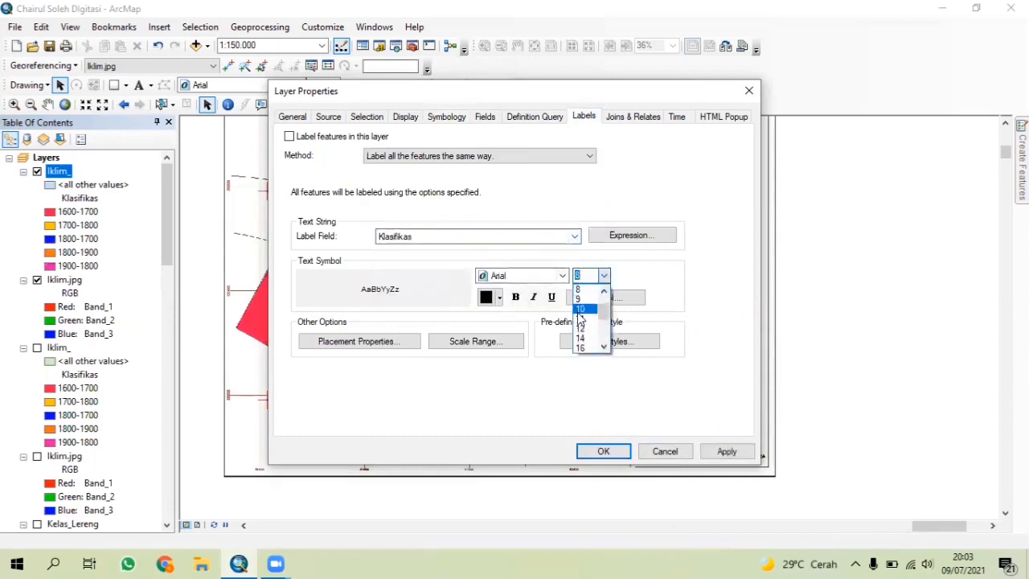
pyautogui.click(580, 318)
pyautogui.click(603, 451)
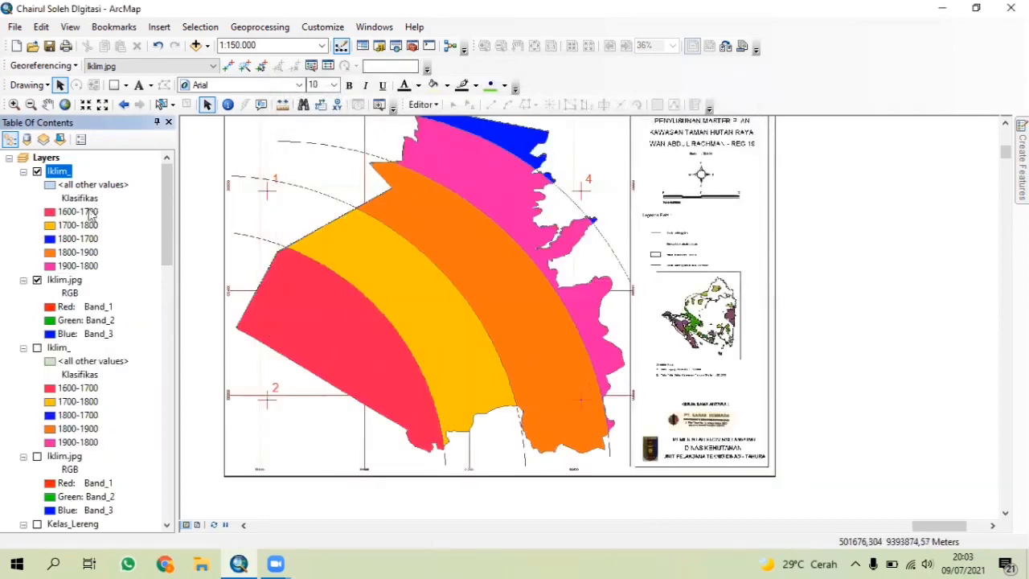
# Step: Hide the upper Iklim.jpg image and deactivate all four of its georeferencing control points
pyautogui.click(40, 280)
pyautogui.rightClick(38, 286)
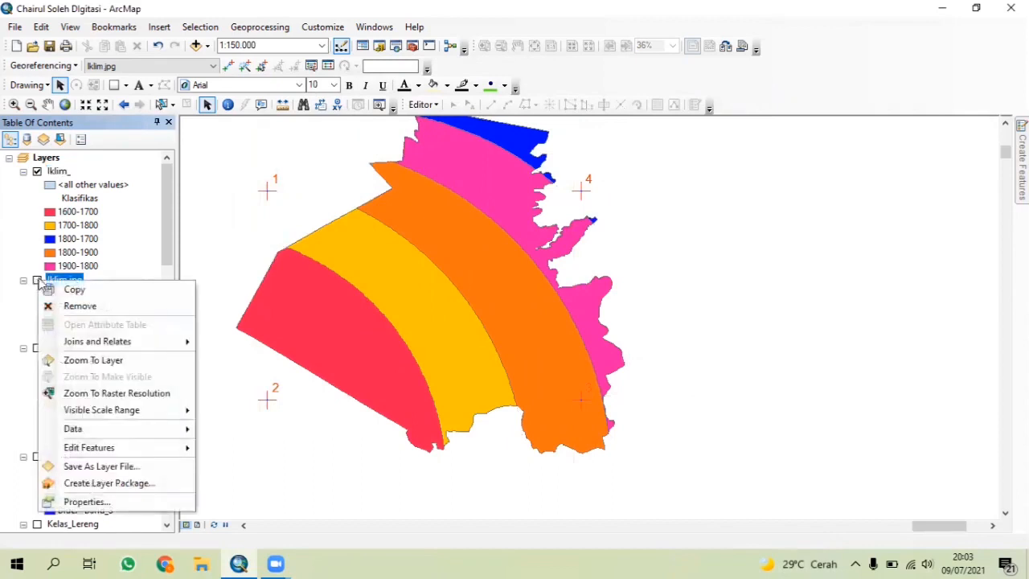
pyautogui.click(329, 66)
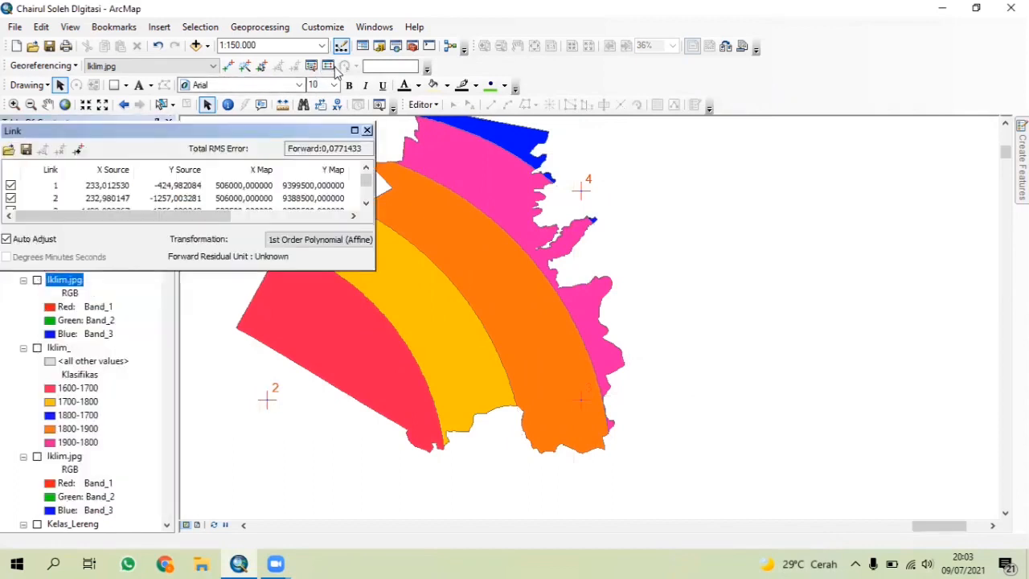
pyautogui.click(10, 185)
pyautogui.click(11, 198)
pyautogui.scroll(-2, 12, 197)
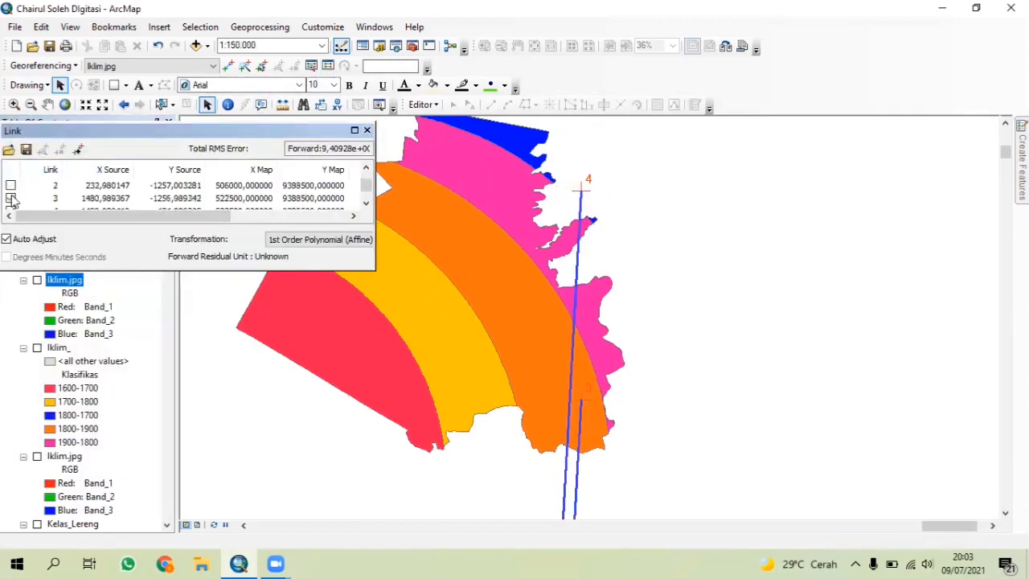
pyautogui.click(11, 198)
pyautogui.click(10, 185)
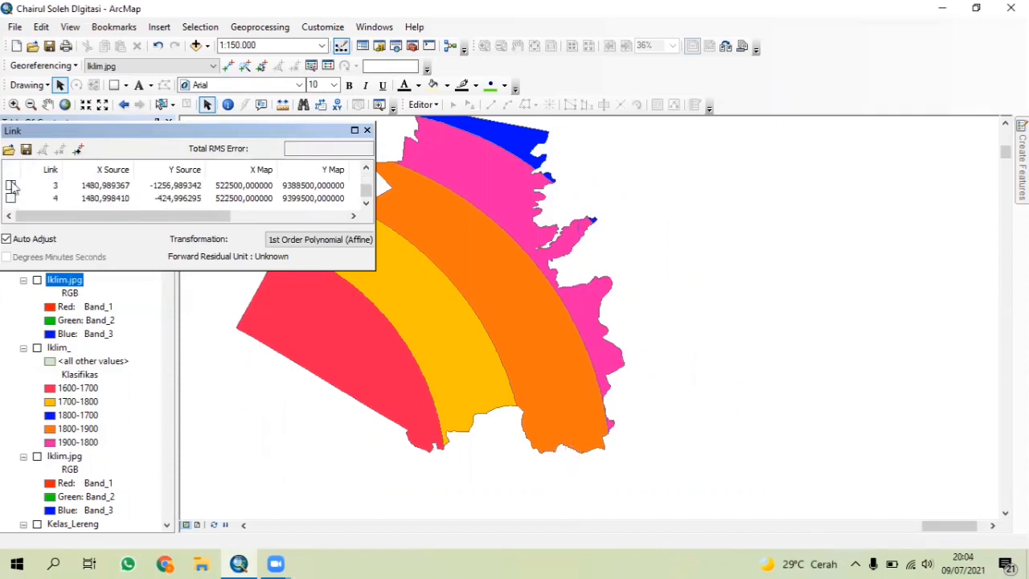
pyautogui.click(367, 131)
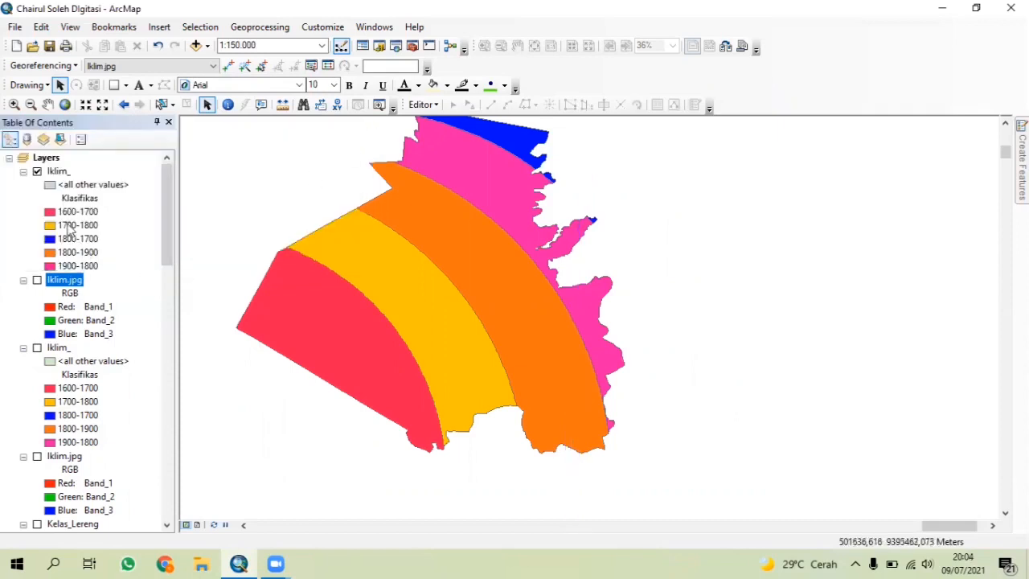
# Step: Switch to the page layout and remove the existing reference grid from the main data frame
pyautogui.click(199, 525)
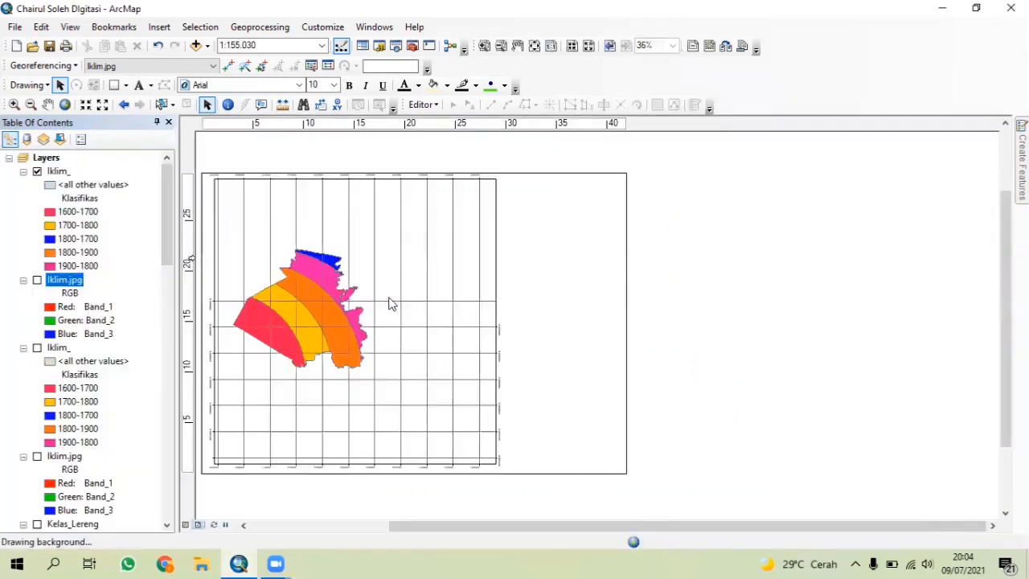
pyautogui.rightClick(389, 435)
pyautogui.click(426, 423)
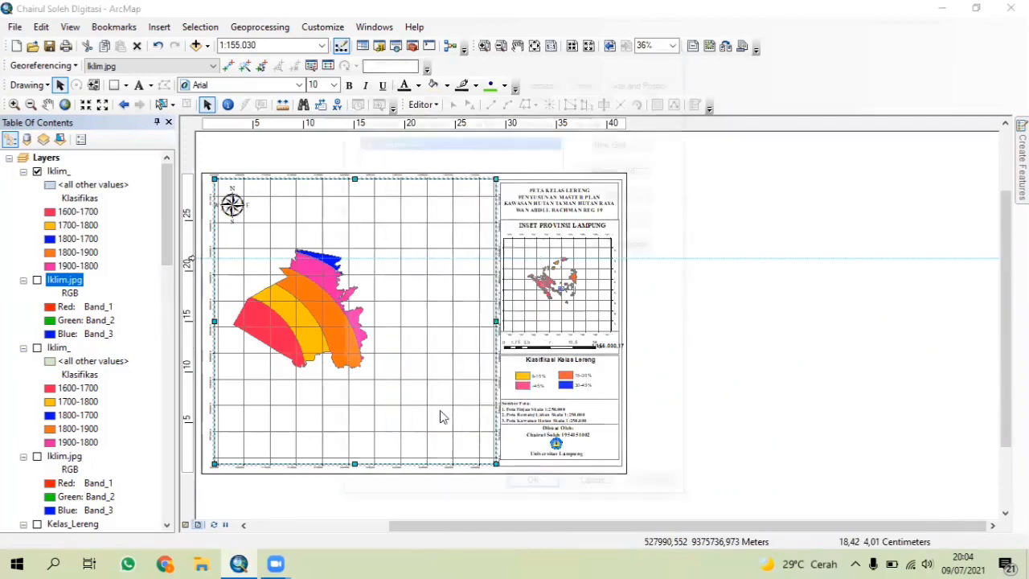
pyautogui.click(608, 167)
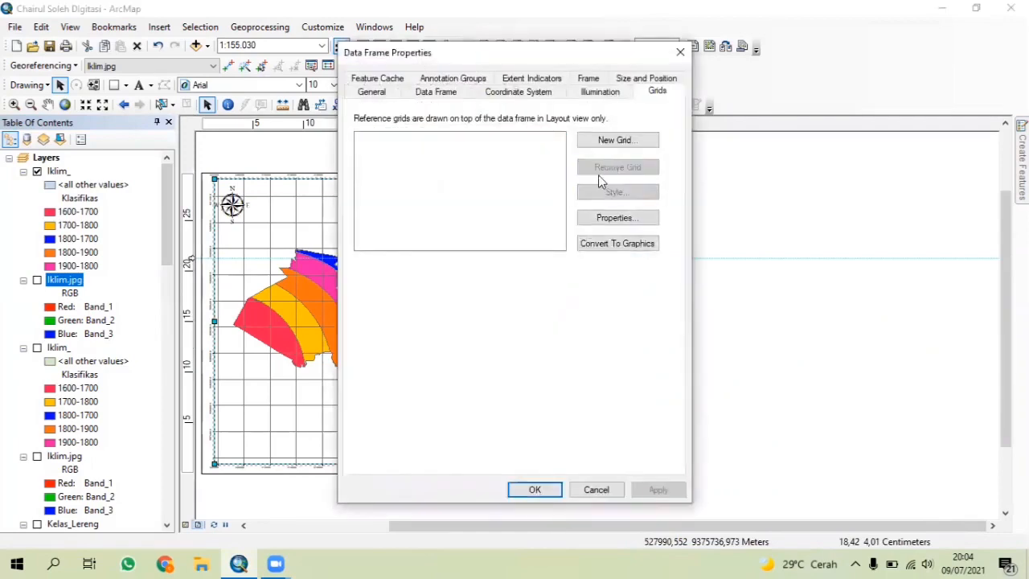
pyautogui.click(553, 489)
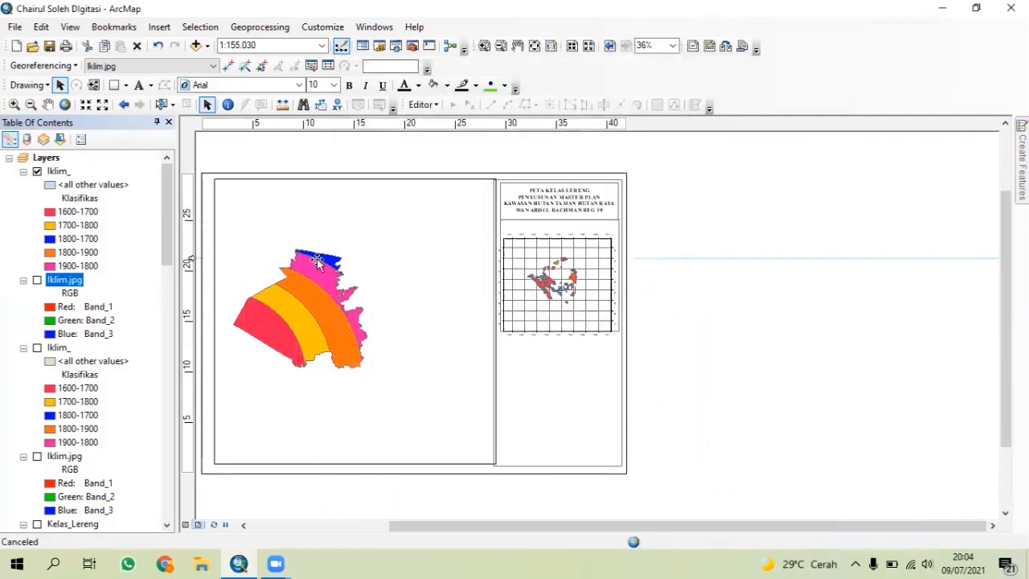
# Step: Enlarge the rainfall map in the main data frame to a scale of 1:80.000 and center it in the frame
pyautogui.click(47, 104)
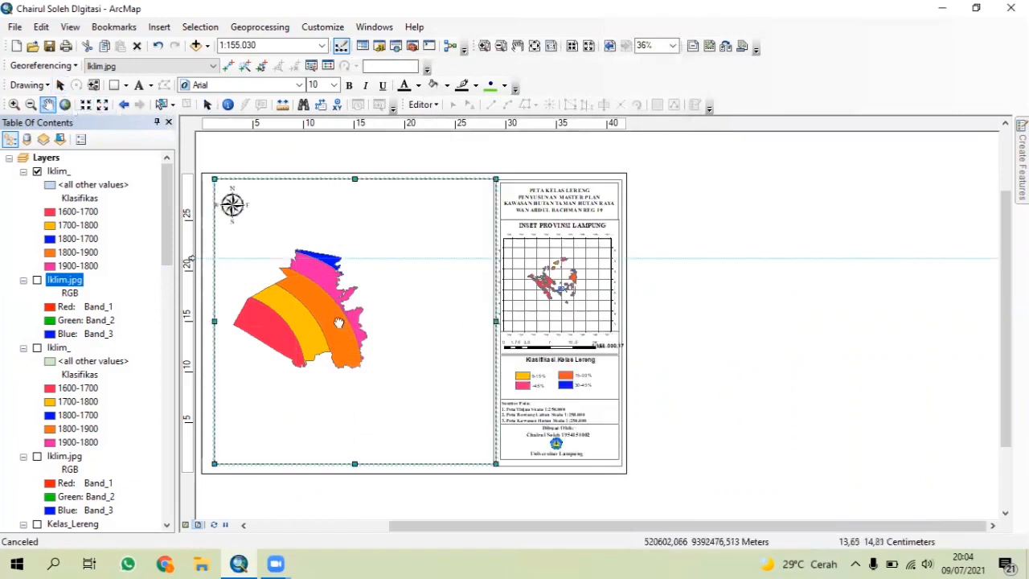
pyautogui.moveTo(341, 323); pyautogui.dragTo(385, 329)
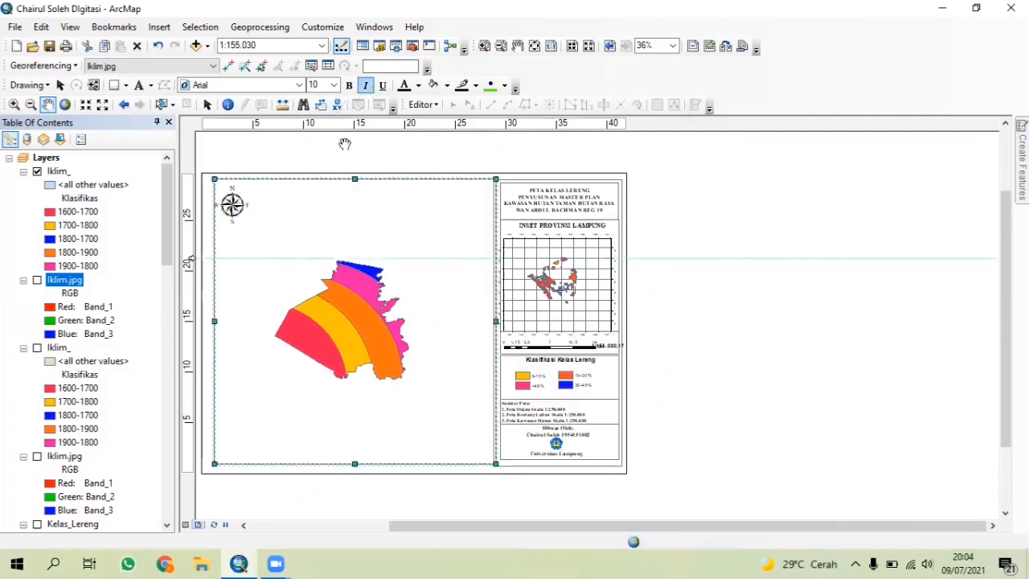
pyautogui.click(86, 106)
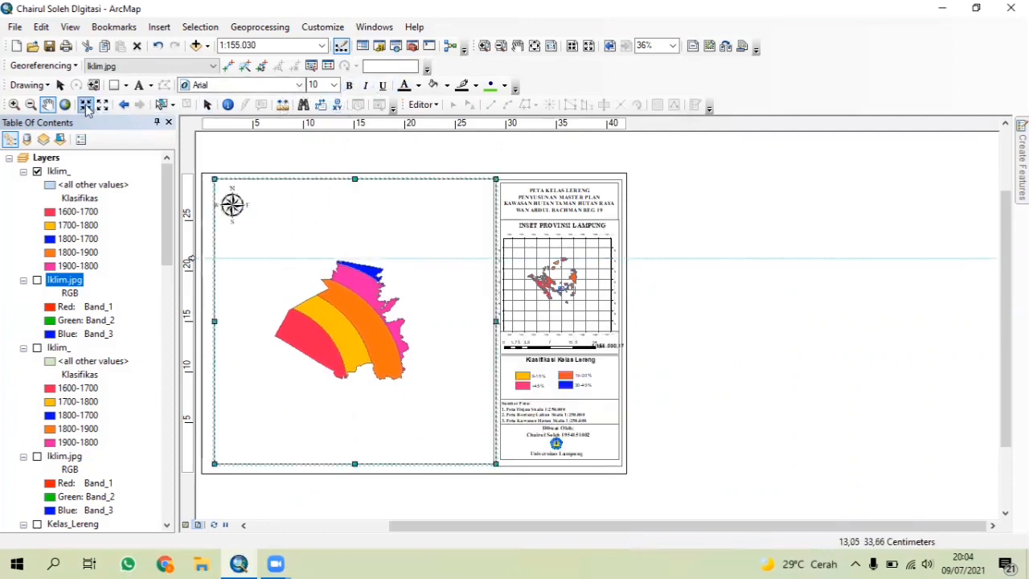
pyautogui.click(86, 107)
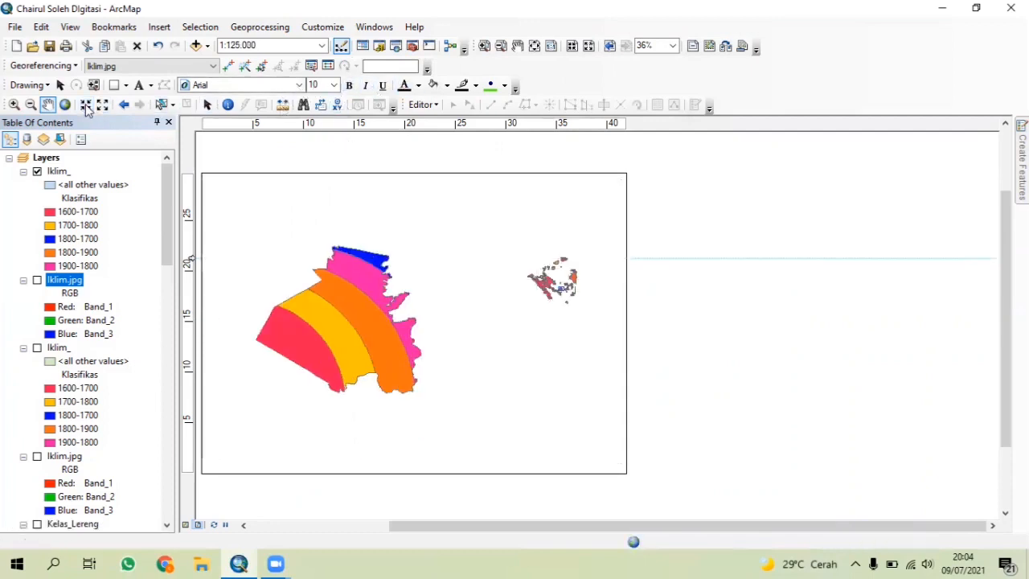
pyautogui.click(86, 106)
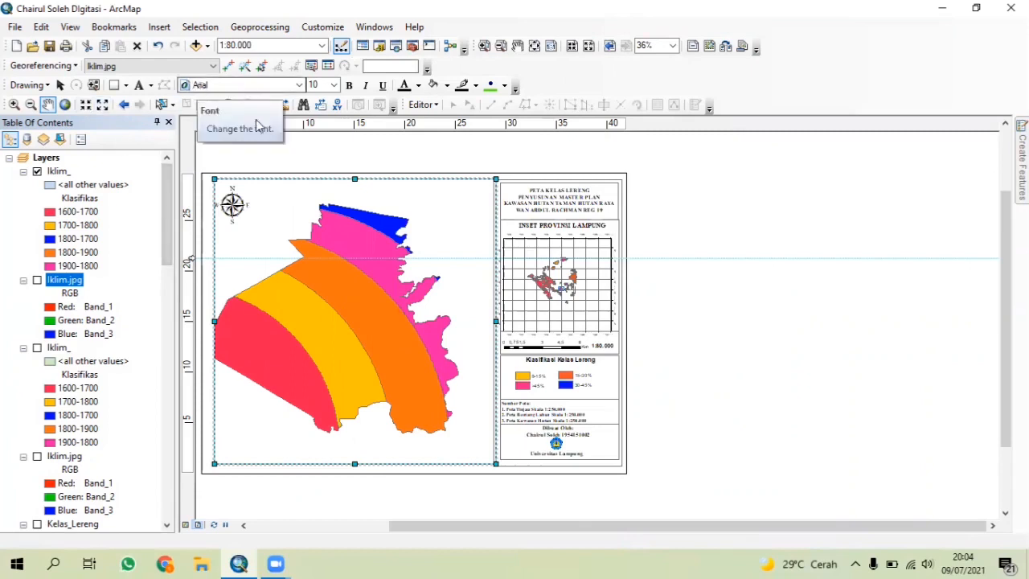
pyautogui.moveTo(333, 295); pyautogui.dragTo(351, 292)
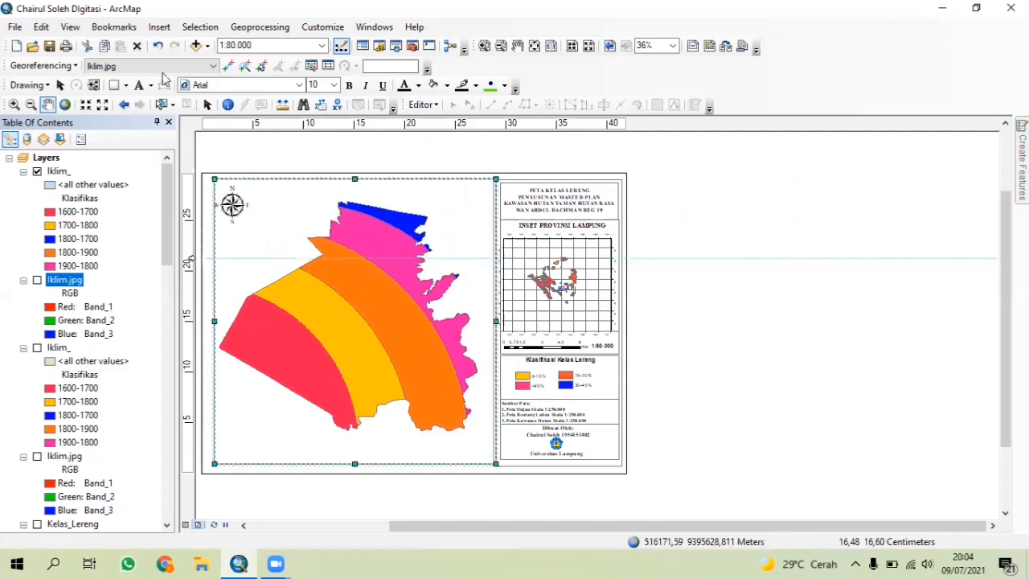
# Step: Add a measured grid with lines and labels to the main data frame, using 4000-meter intervals on both axes
pyautogui.click(60, 85)
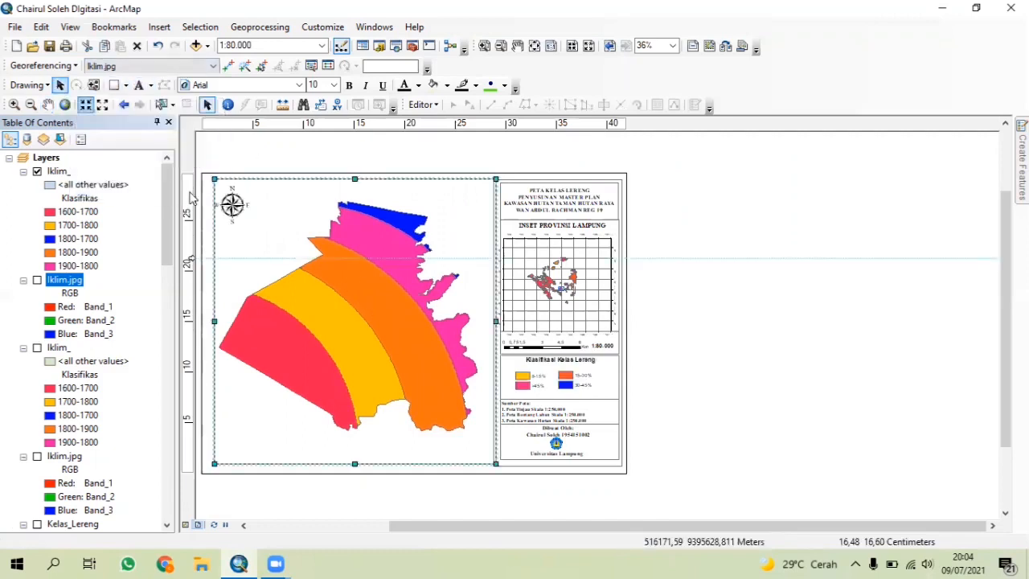
pyautogui.rightClick(255, 463)
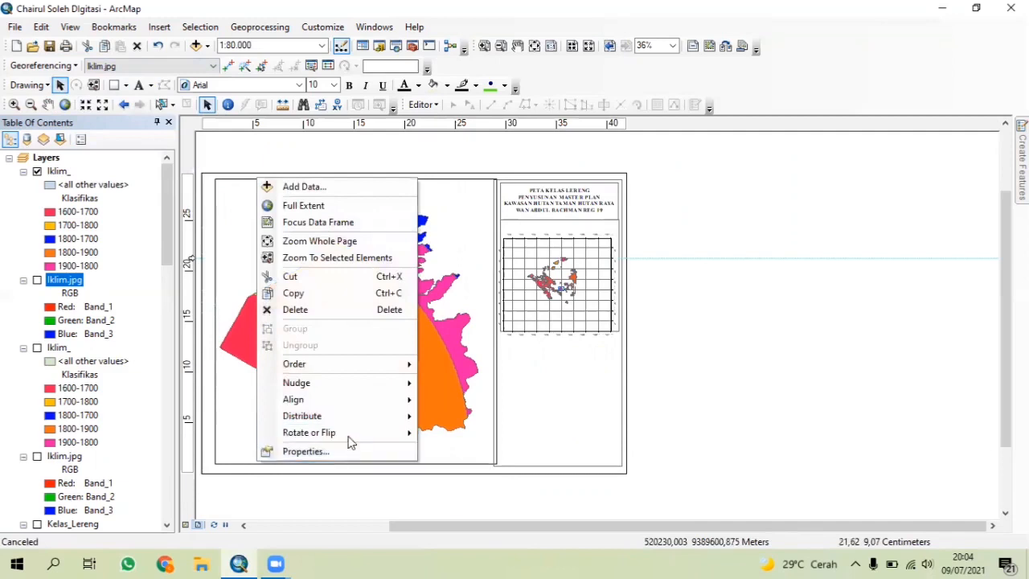
pyautogui.click(344, 452)
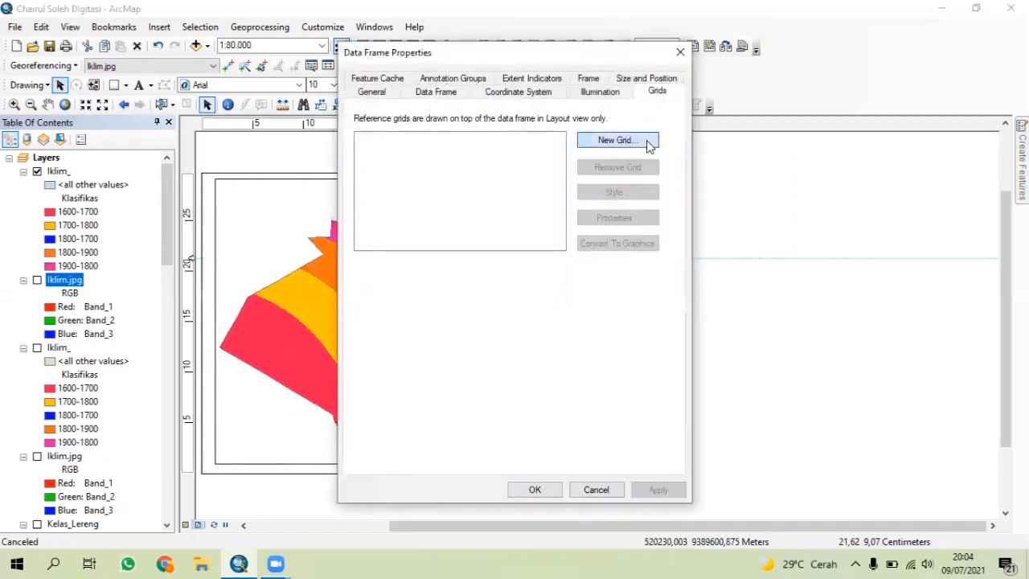
pyautogui.click(649, 143)
pyautogui.click(496, 231)
pyautogui.click(616, 409)
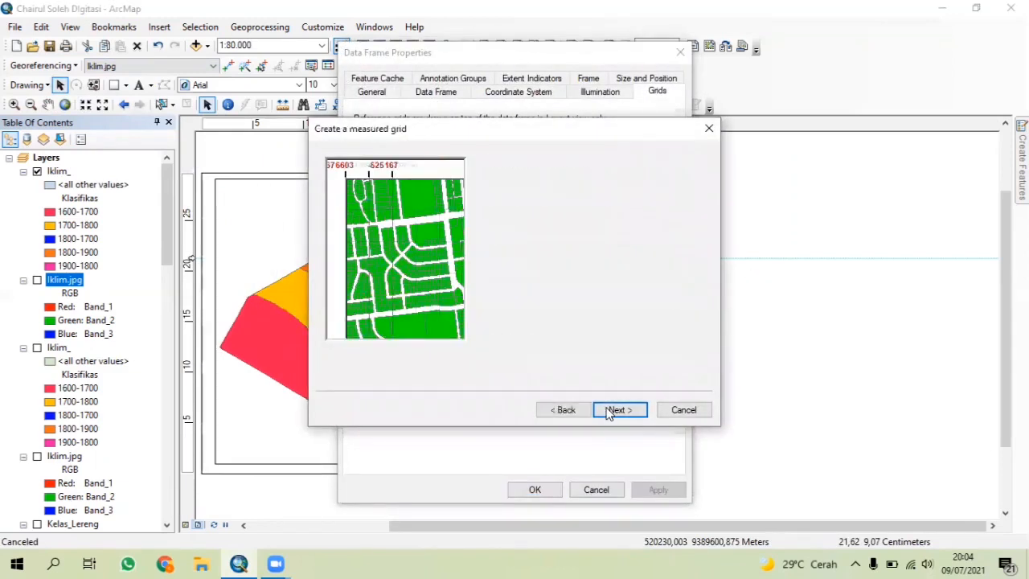
pyautogui.click(561, 410)
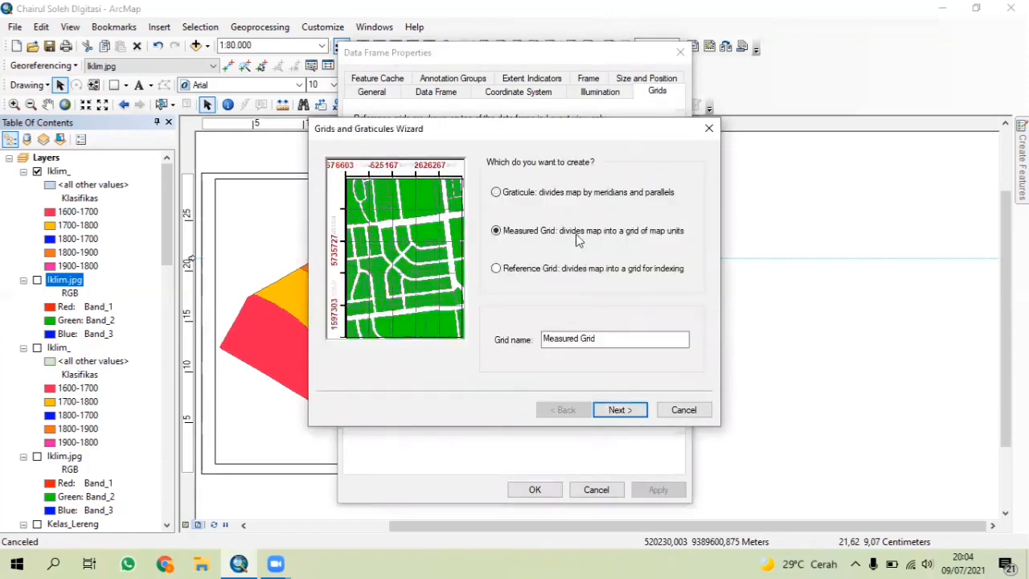
pyautogui.click(623, 409)
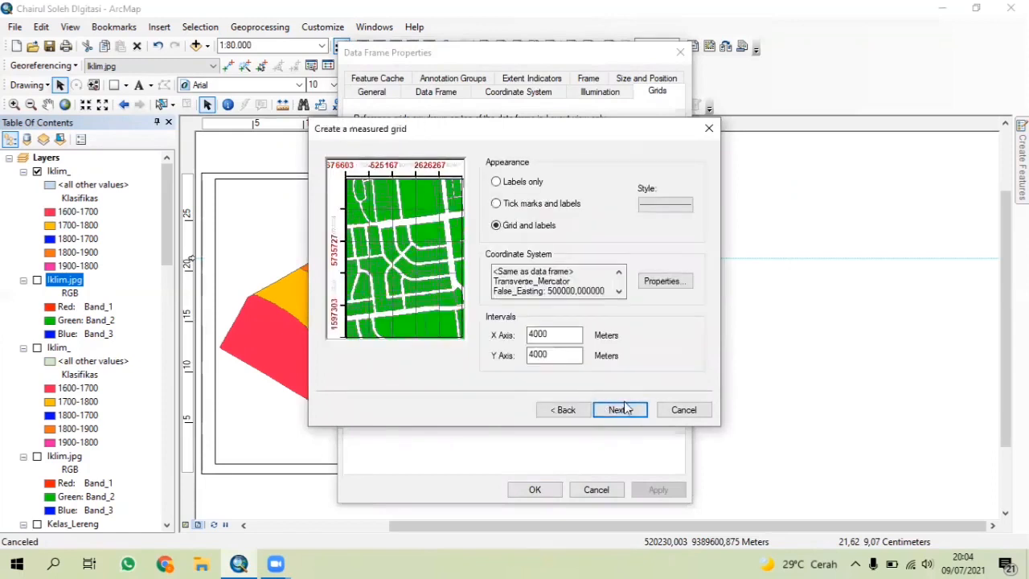
pyautogui.click(624, 410)
pyautogui.click(617, 409)
pyautogui.click(625, 411)
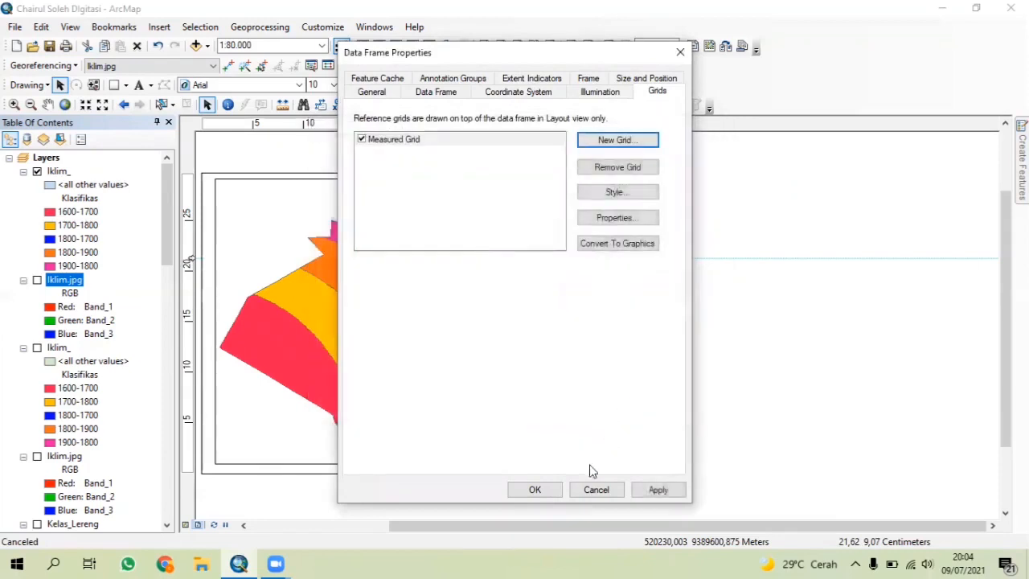
pyautogui.click(644, 487)
pyautogui.click(535, 489)
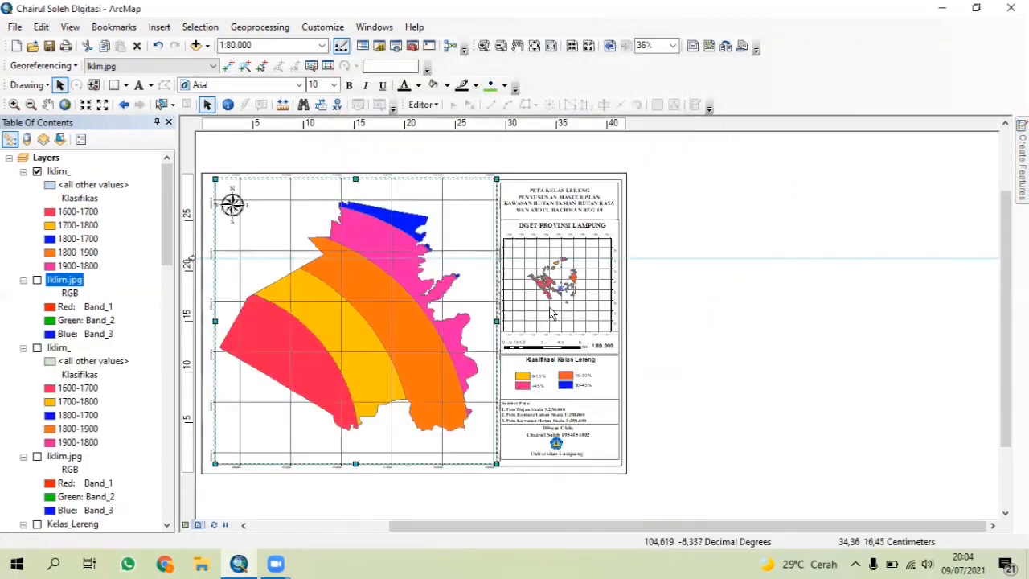
# Step: Change the first line of the map title to PETA KELAS IKLIM
pyautogui.click(575, 201)
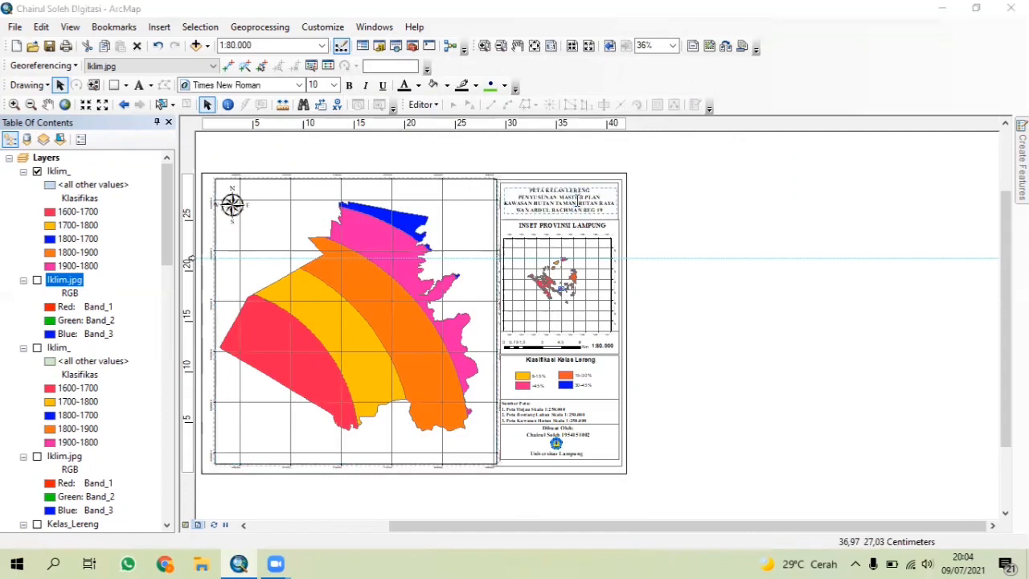
pyautogui.doubleClick(515, 208)
pyautogui.moveTo(497, 202); pyautogui.dragTo(446, 197)
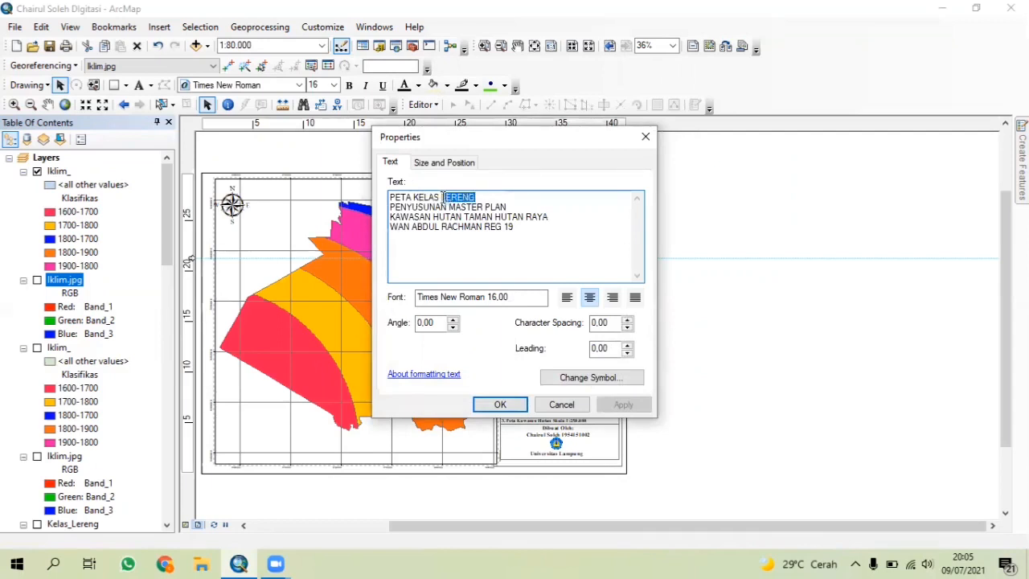
pyautogui.press('BackSpace')
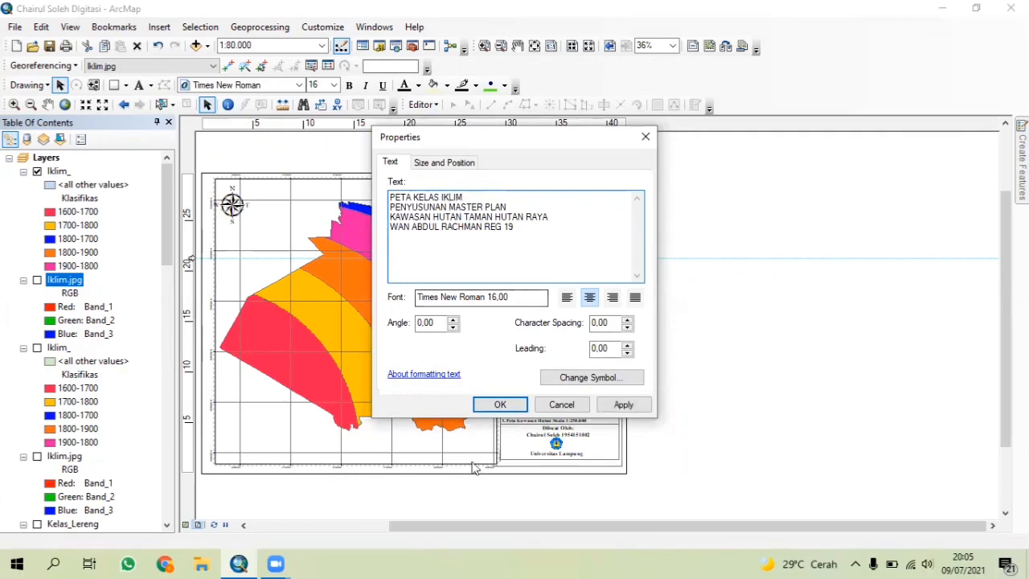
pyautogui.click(499, 404)
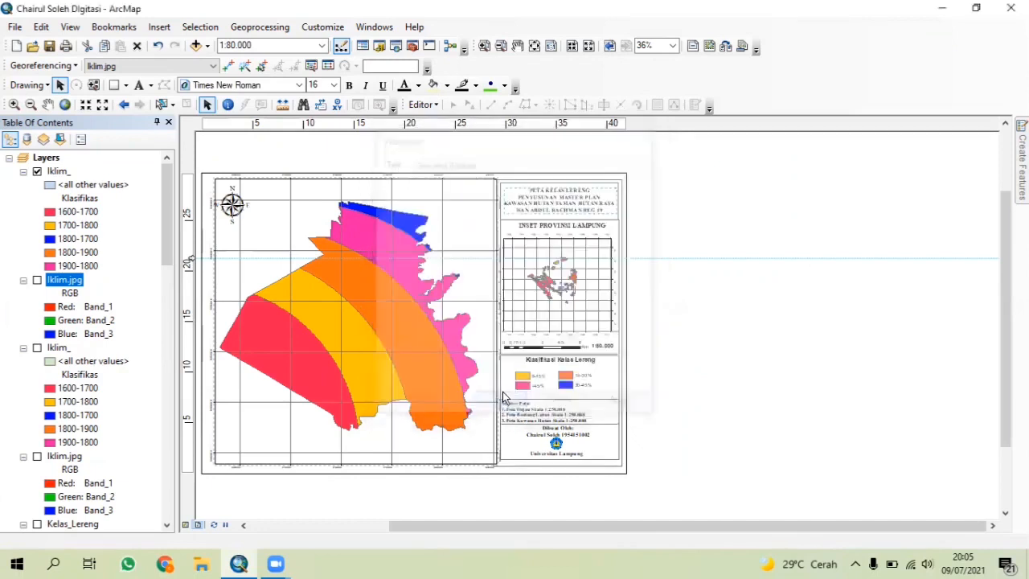
# Step: Move both slope-class legend swatch groups out of the layout page and delete them
pyautogui.click(547, 378)
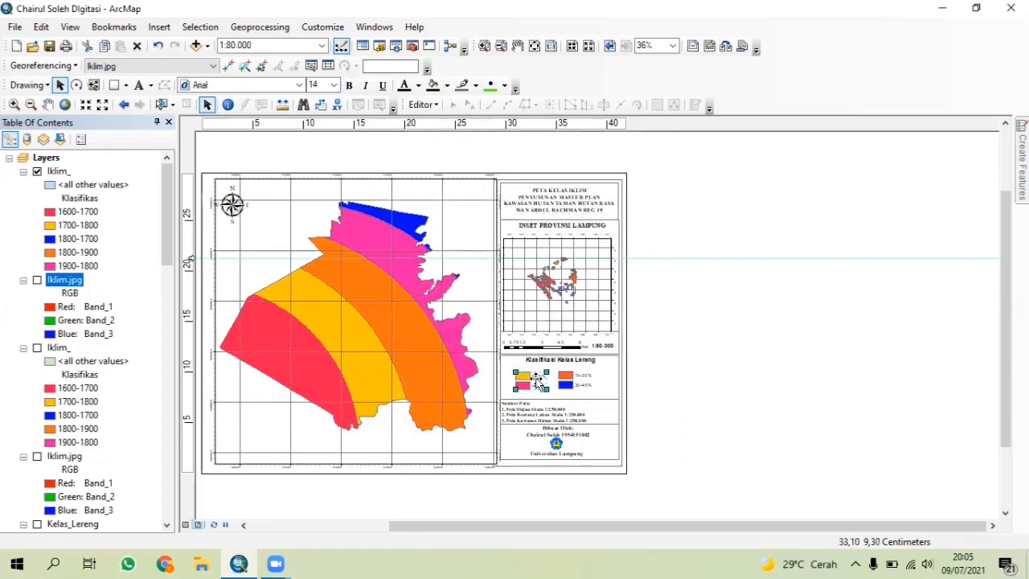
pyautogui.moveTo(538, 379); pyautogui.dragTo(794, 369)
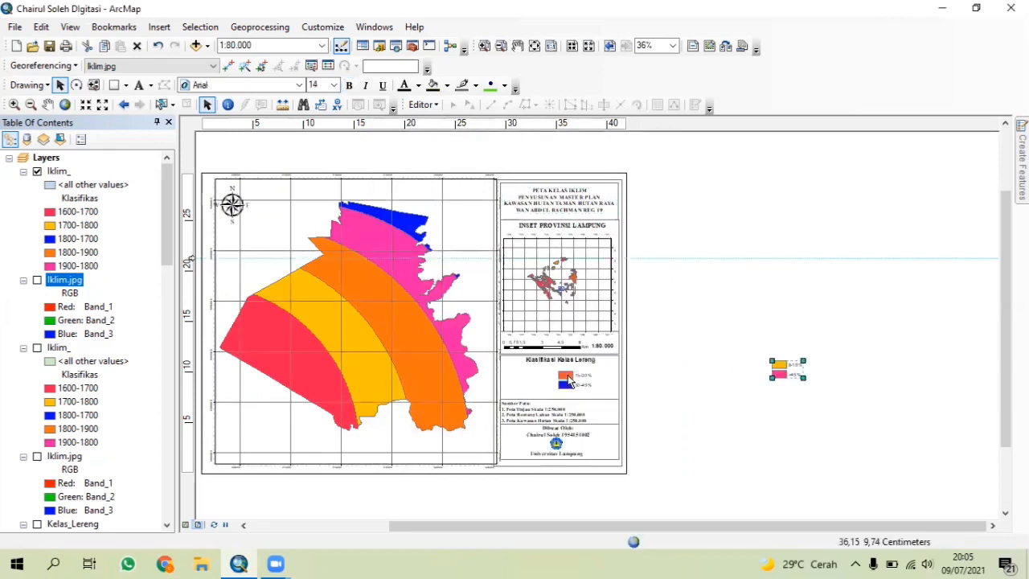
pyautogui.doubleClick(568, 378)
pyautogui.click(572, 420)
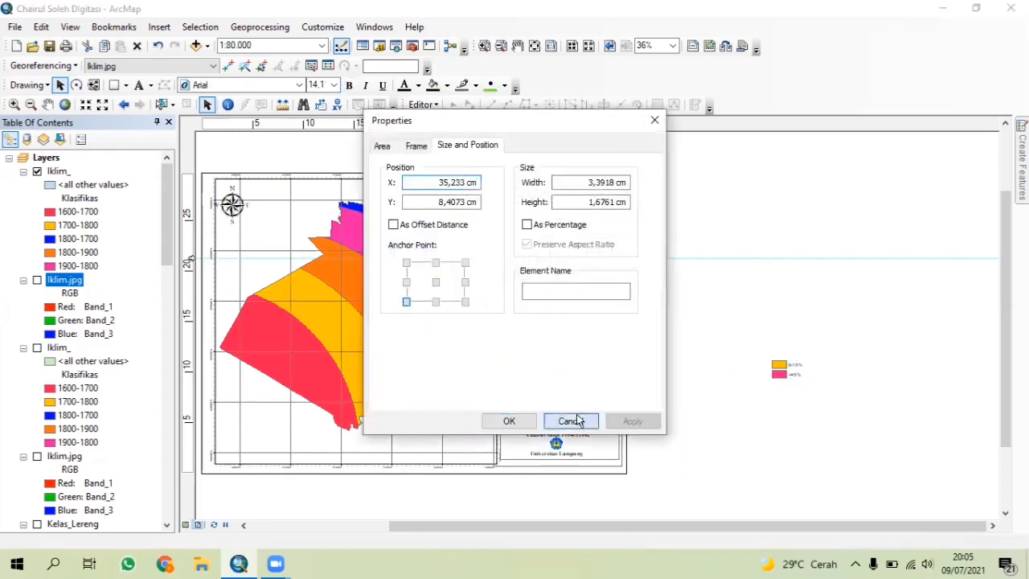
pyautogui.rightClick(674, 388)
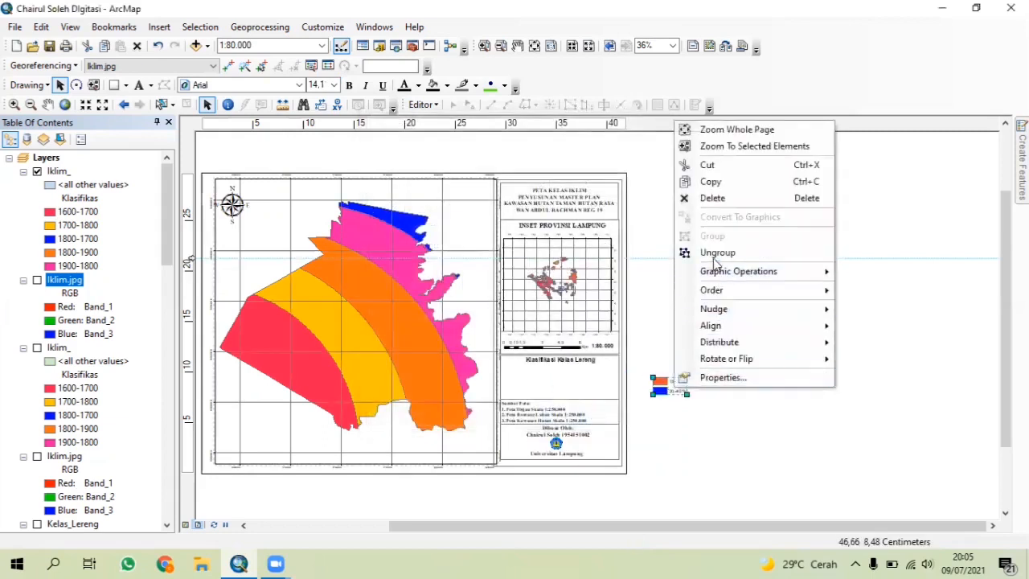
pyautogui.click(712, 197)
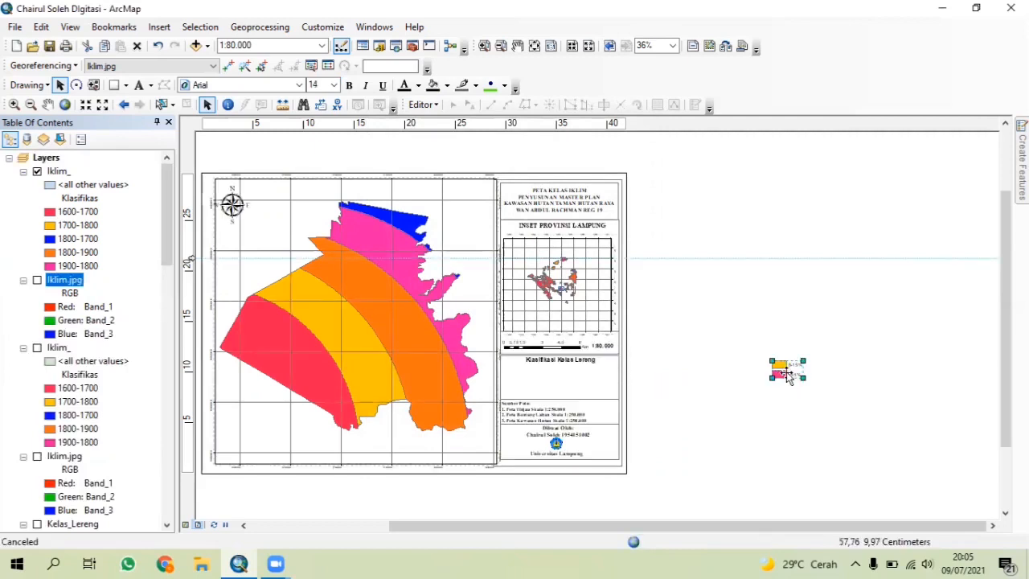
pyautogui.rightClick(784, 372)
pyautogui.click(824, 182)
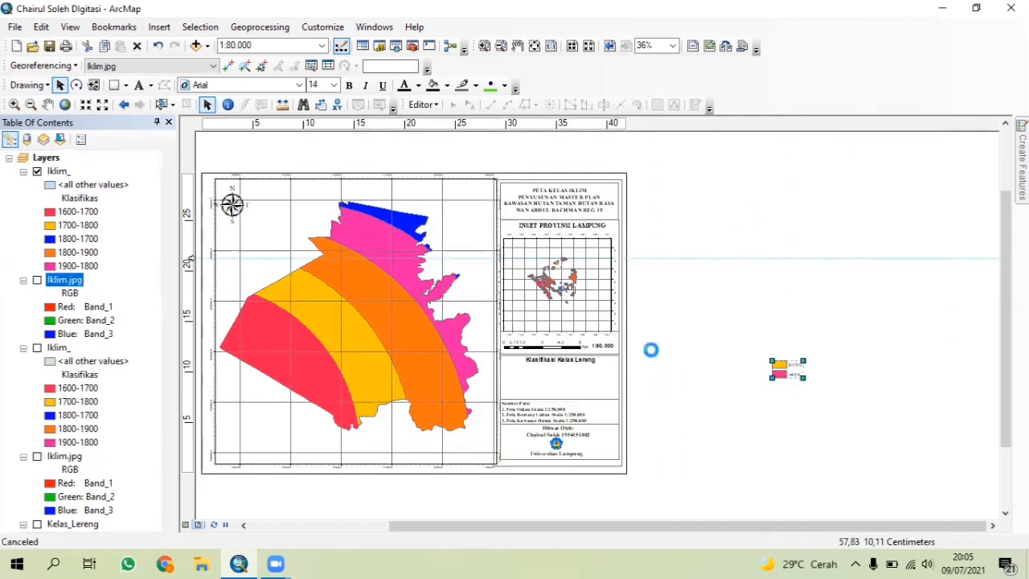
# Step: Change the legend heading under the scale bar to Klasifikasi Kelas Iklim
pyautogui.click(567, 366)
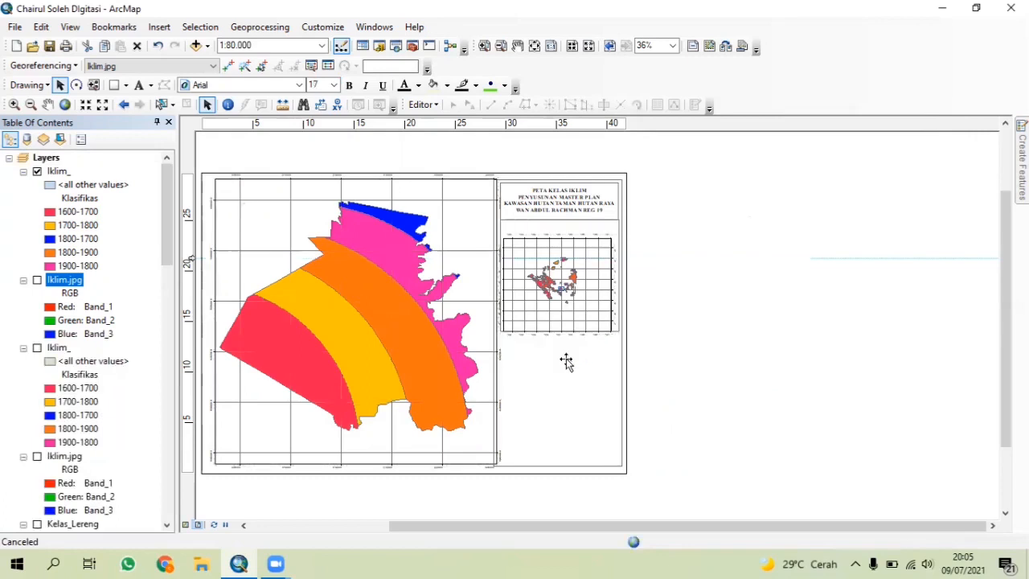
pyautogui.doubleClick(567, 363)
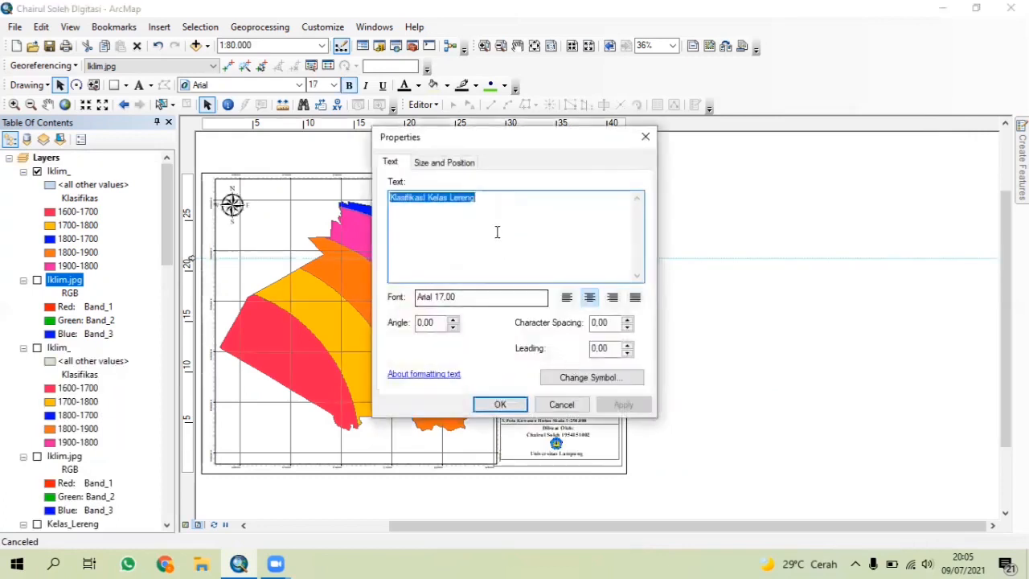
pyautogui.moveTo(484, 202); pyautogui.dragTo(445, 203)
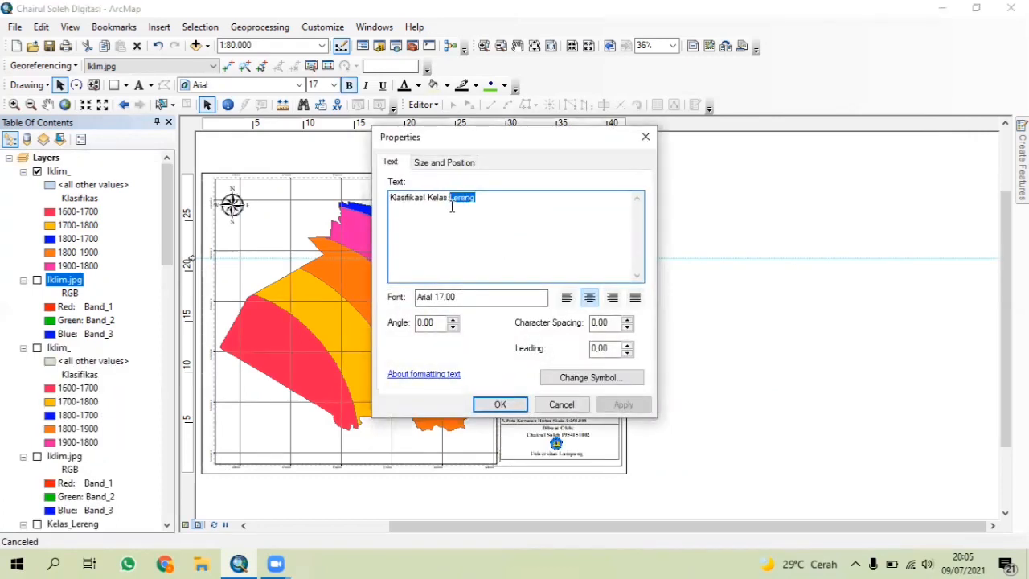
pyautogui.press('BackSpace')
pyautogui.write('Ik')
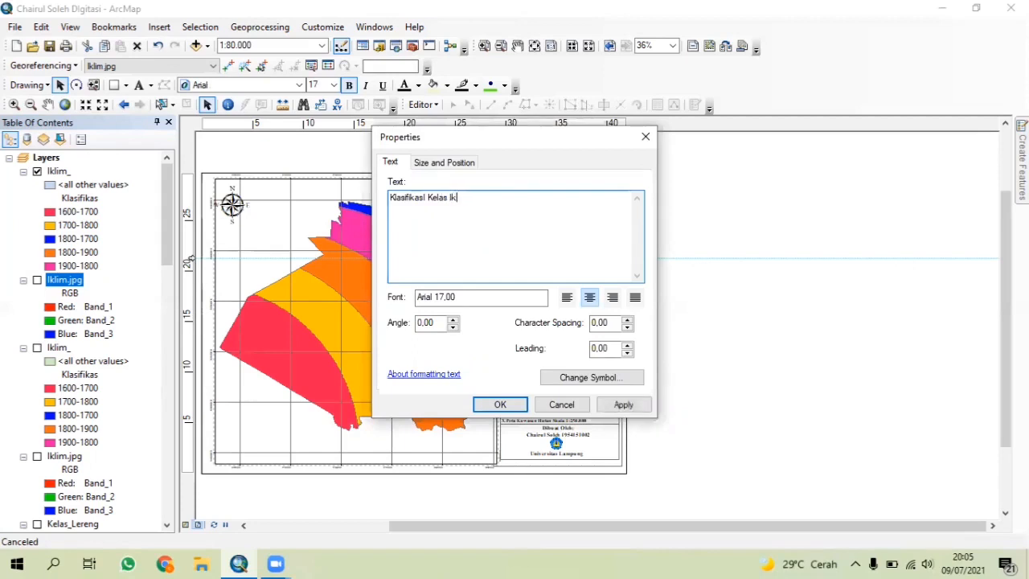
pyautogui.write('lim')
pyautogui.click(495, 405)
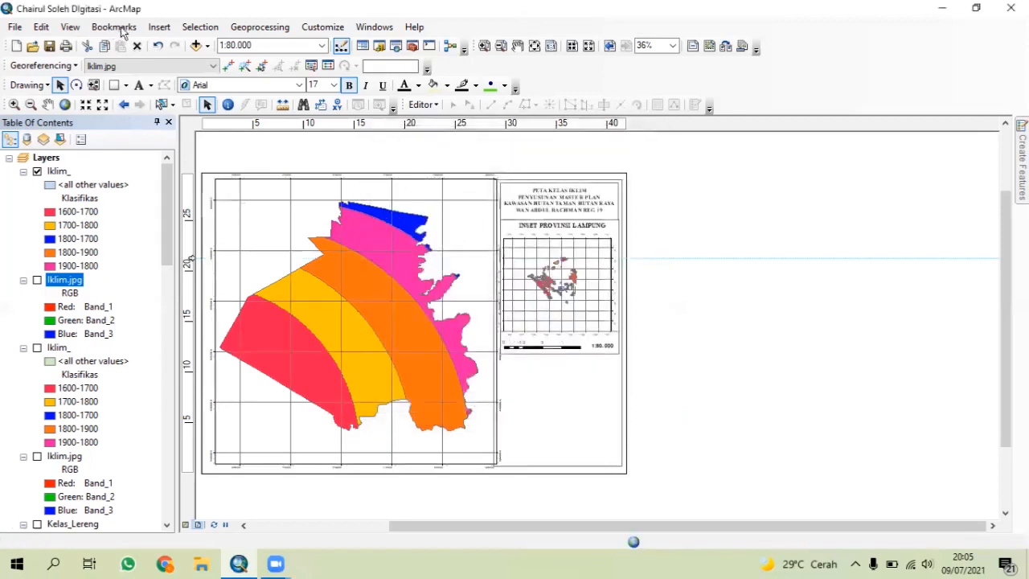
# Step: Insert a one-column legend for the Iklim_ layer, keeping the default title, frame and spacing settings
pyautogui.click(157, 27)
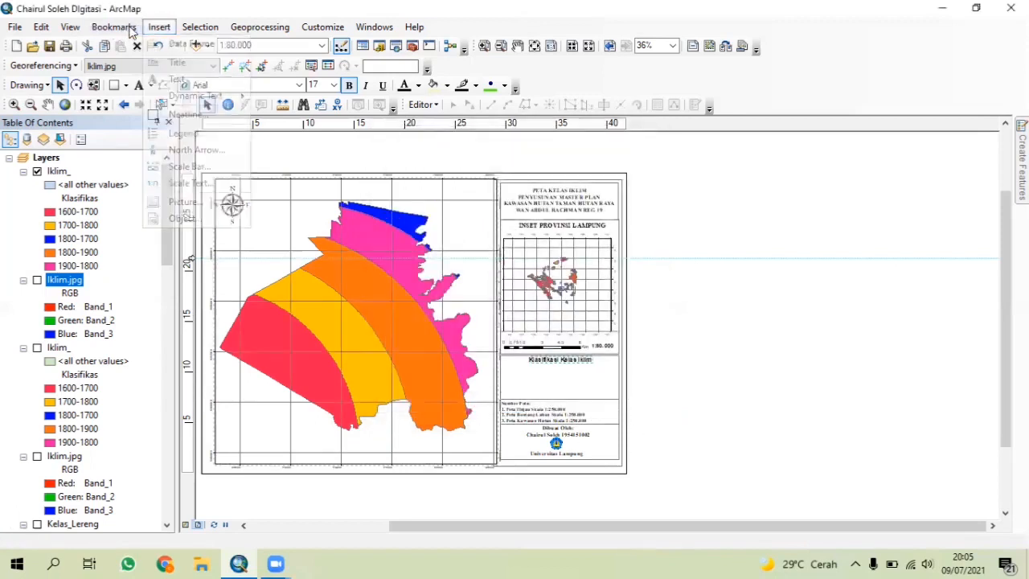
pyautogui.click(185, 133)
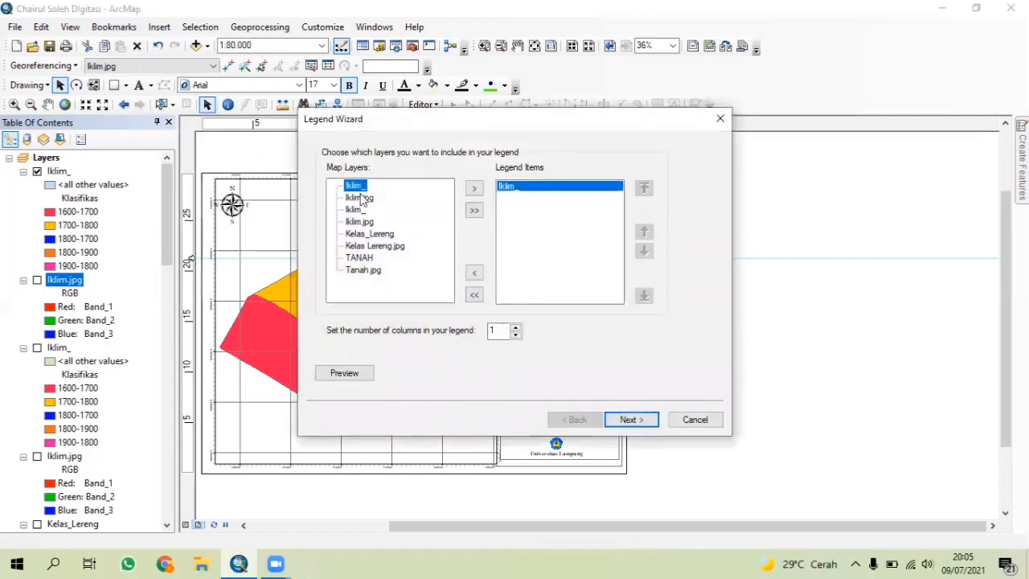
pyautogui.click(625, 418)
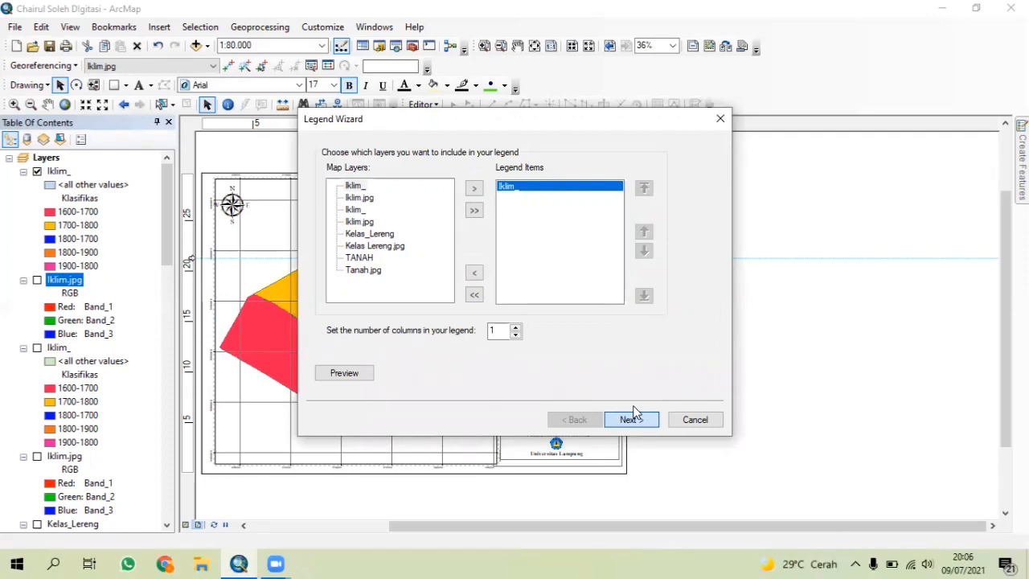
pyautogui.click(631, 417)
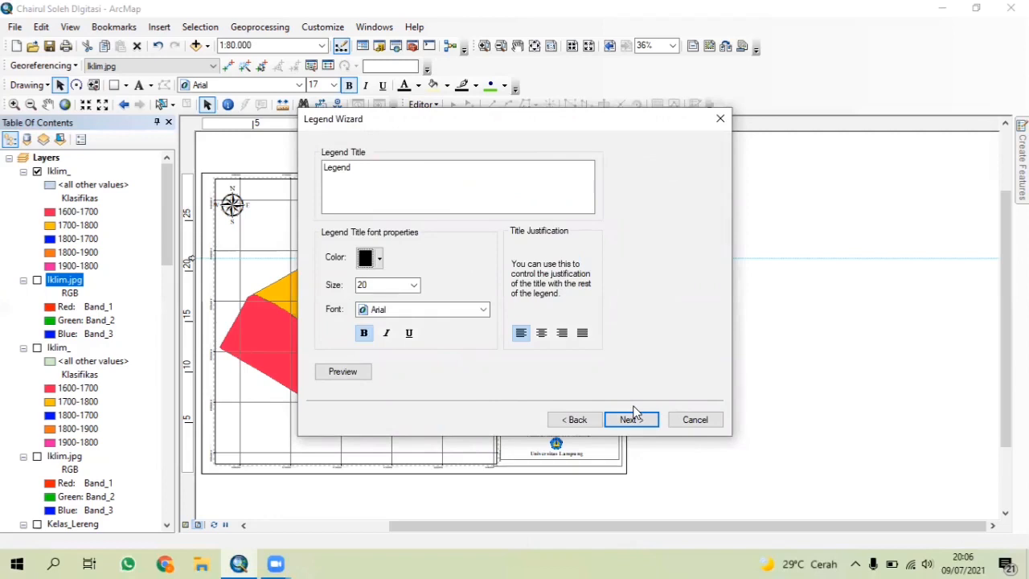
pyautogui.click(625, 419)
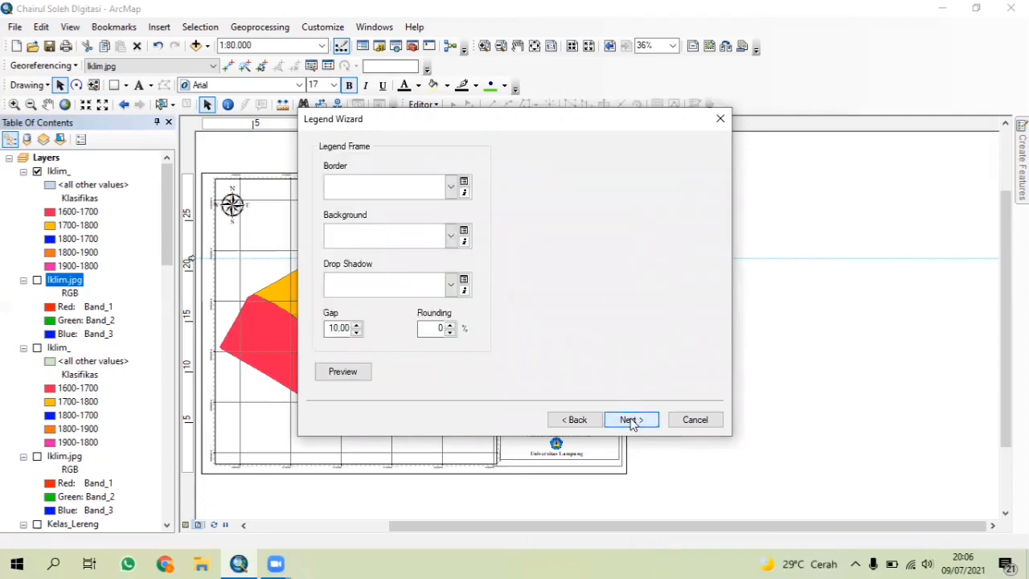
pyautogui.click(631, 420)
pyautogui.click(631, 419)
pyautogui.click(631, 419)
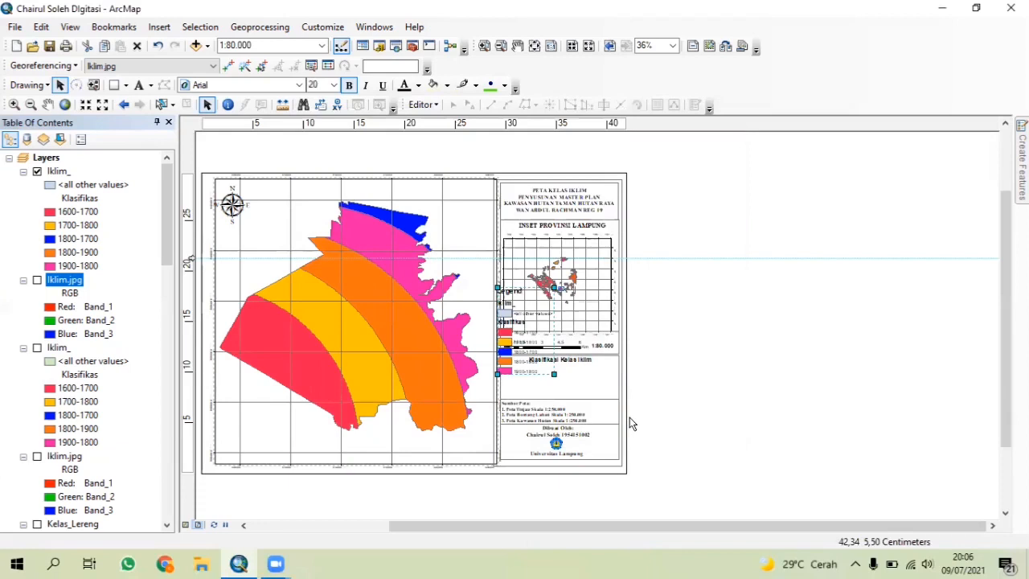
# Step: Move the new legend into the blank area beside the page, convert it to graphics and ungroup it
pyautogui.moveTo(508, 354); pyautogui.dragTo(746, 386)
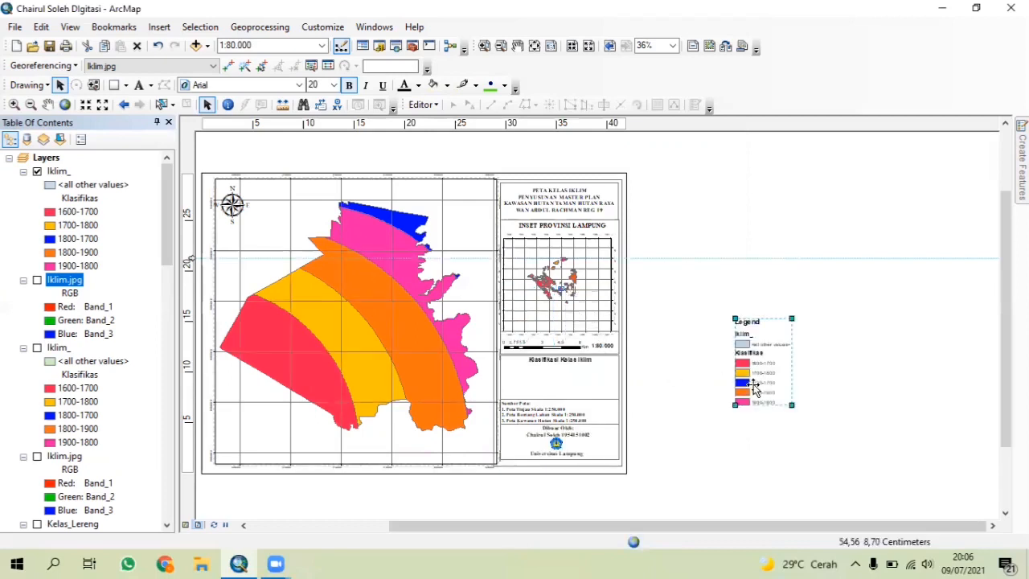
pyautogui.rightClick(754, 385)
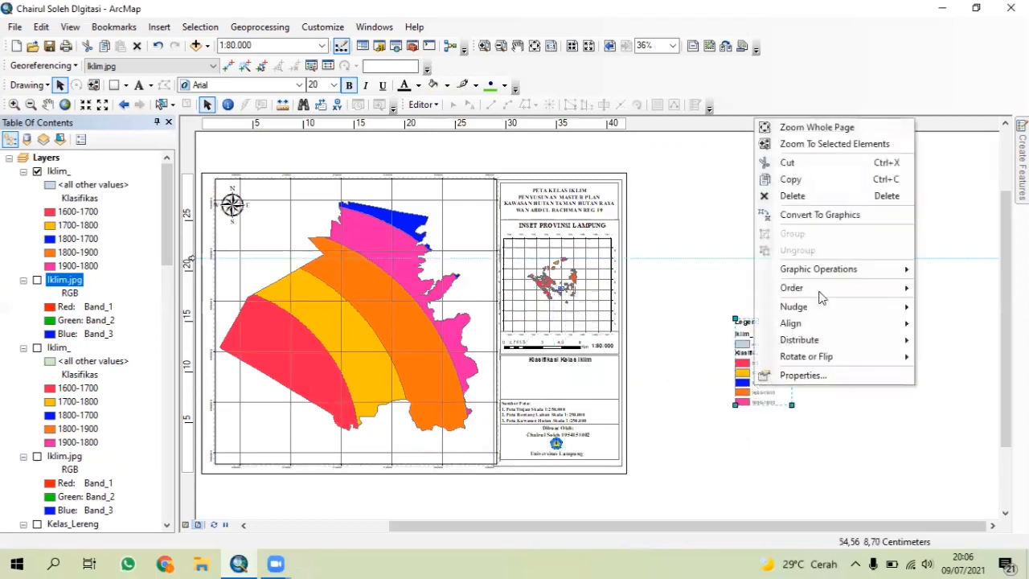
pyautogui.click(813, 220)
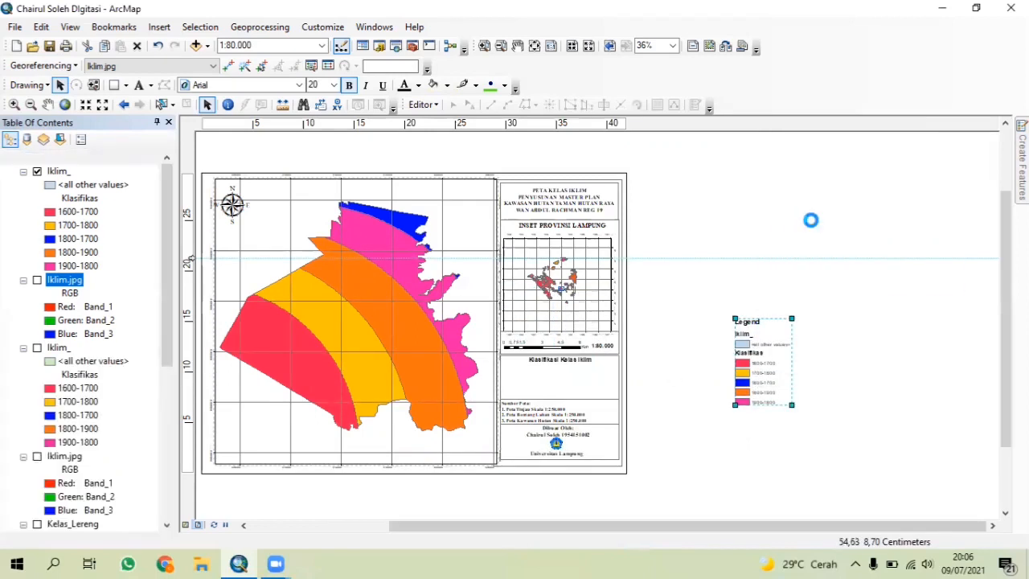
pyautogui.rightClick(765, 362)
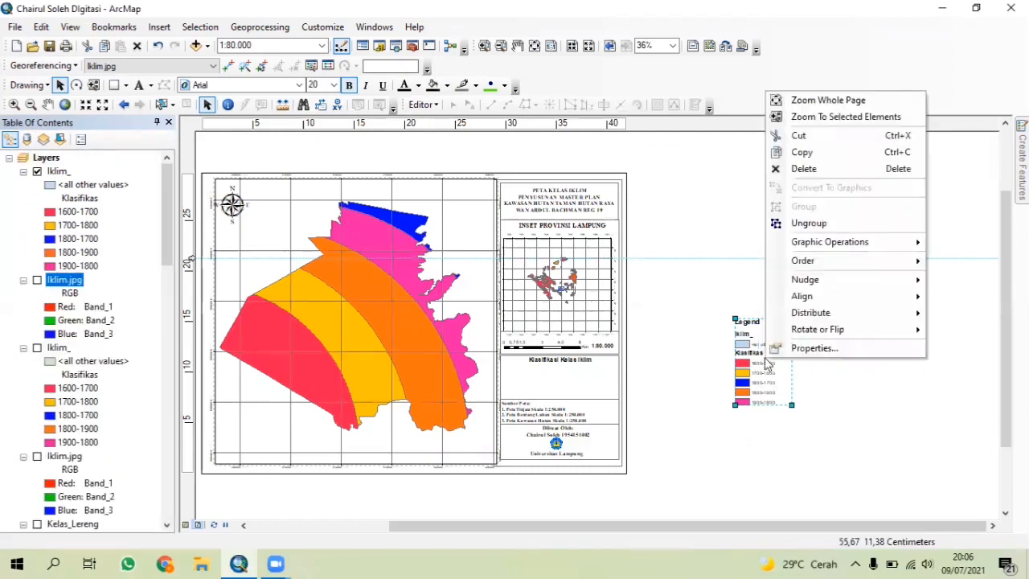
pyautogui.click(836, 229)
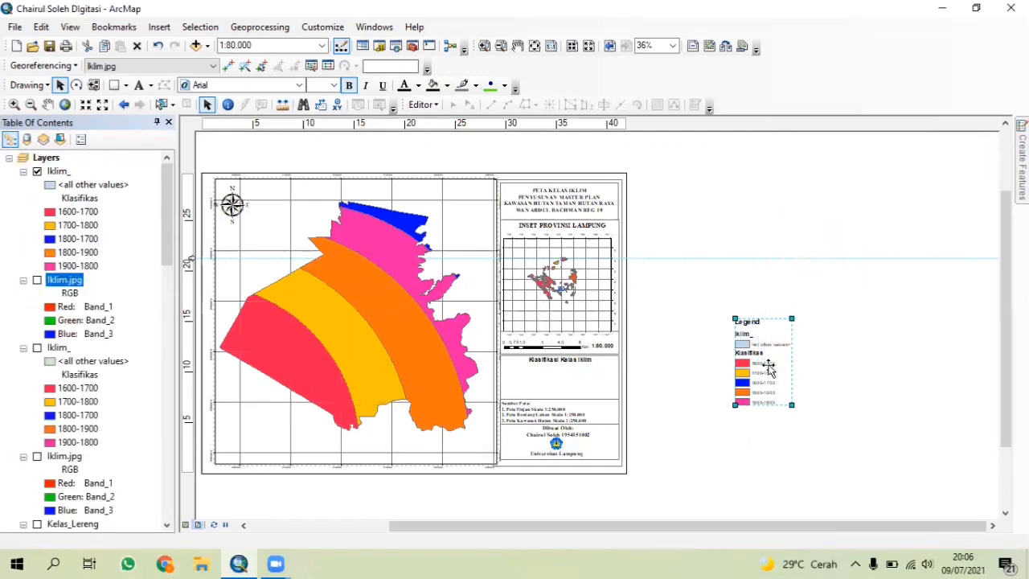
# Step: Delete the selected ungrouped legend elements and undo the deletion
pyautogui.press('Delete')
pyautogui.rightClick(768, 368)
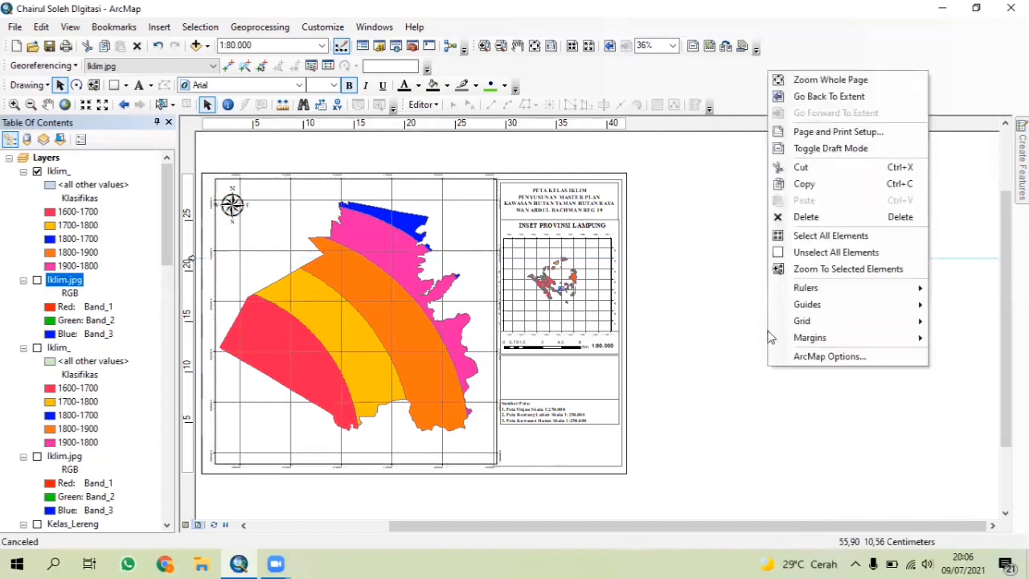
pyautogui.click(784, 385)
pyautogui.hotkey('ctrl', 'z')
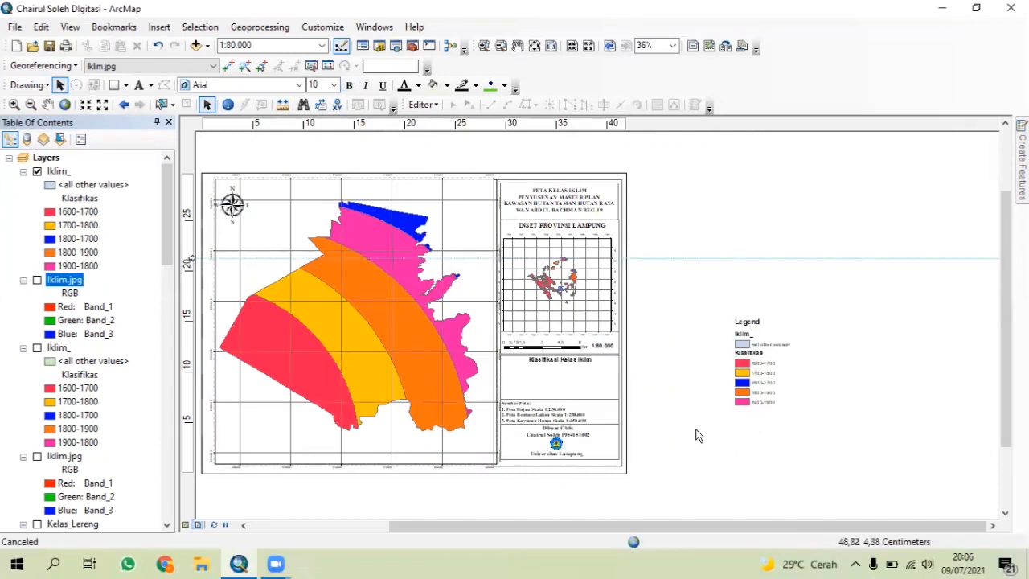
pyautogui.rightClick(773, 368)
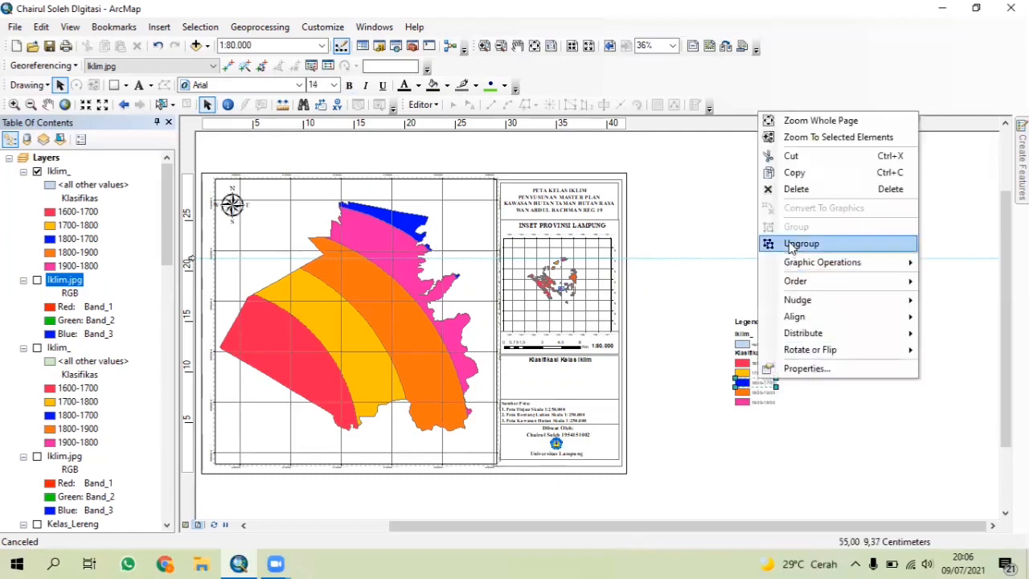
pyautogui.click(740, 351)
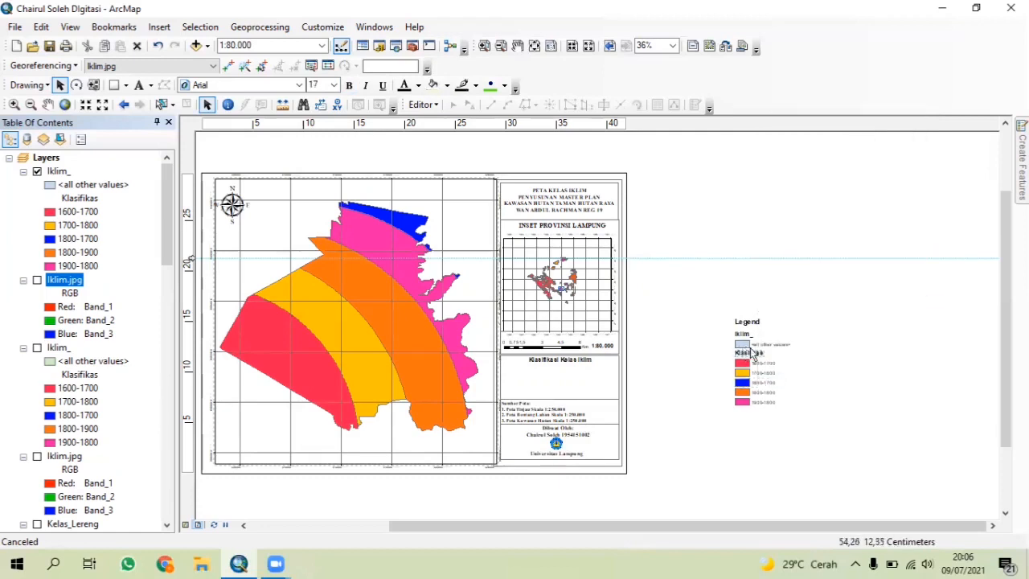
pyautogui.rightClick(751, 352)
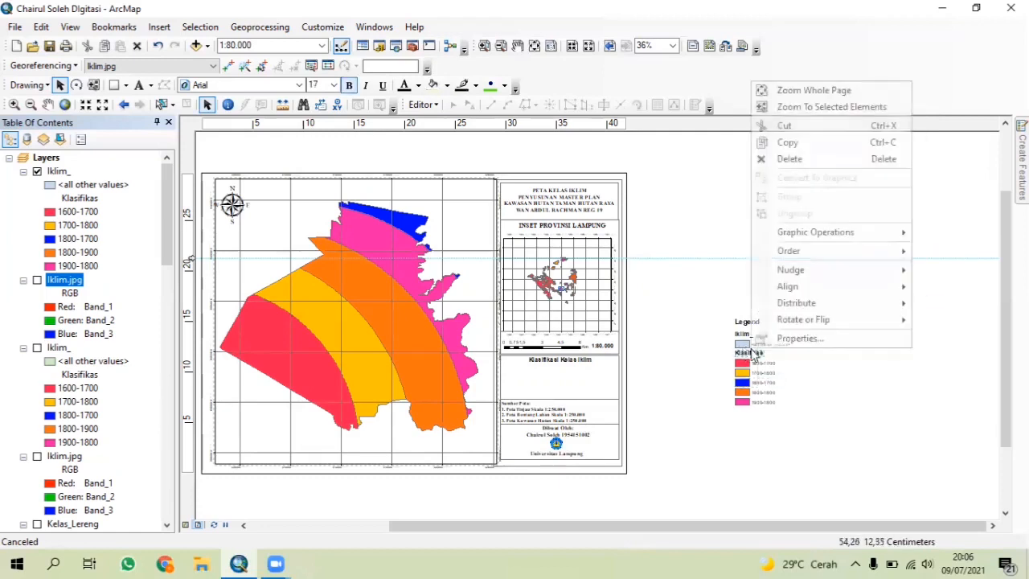
pyautogui.click(779, 414)
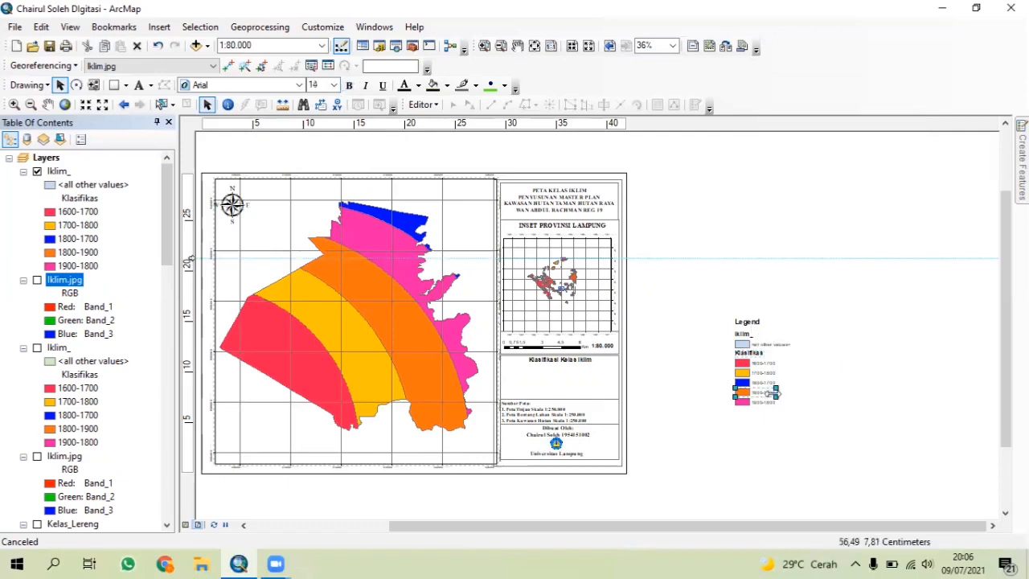
pyautogui.click(741, 382)
pyautogui.click(745, 365)
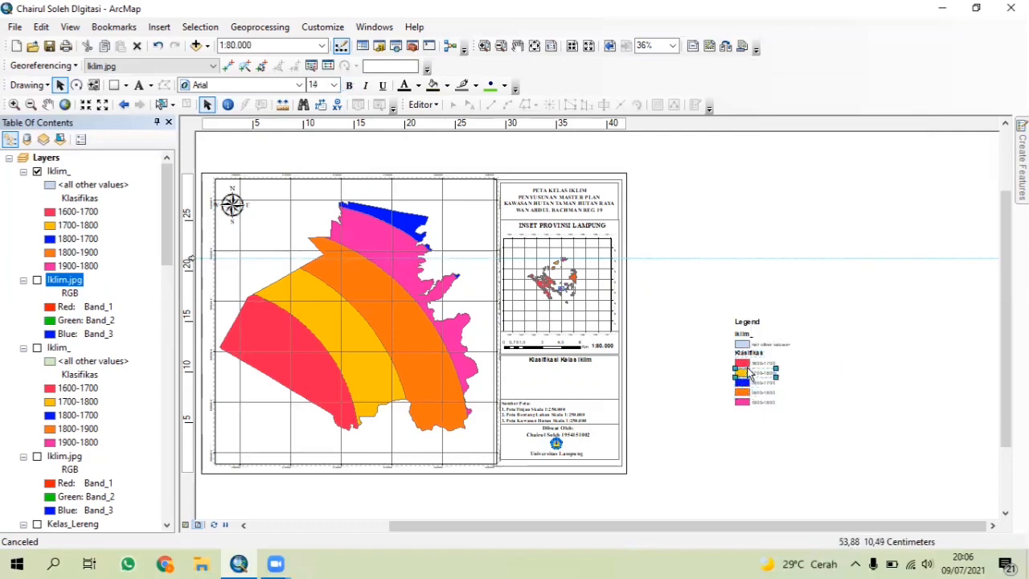
pyautogui.click(746, 354)
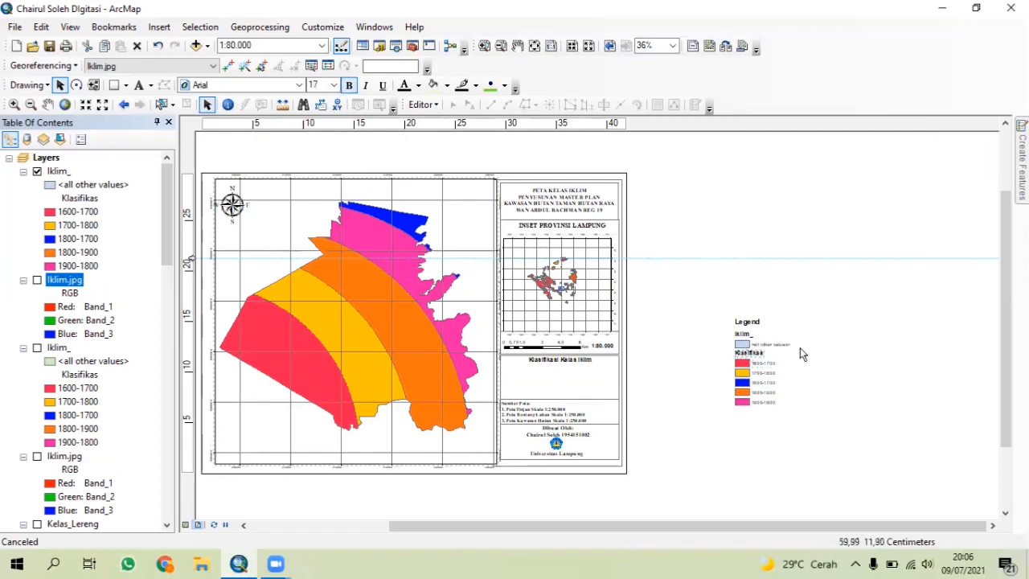
pyautogui.rightClick(754, 326)
pyautogui.click(738, 345)
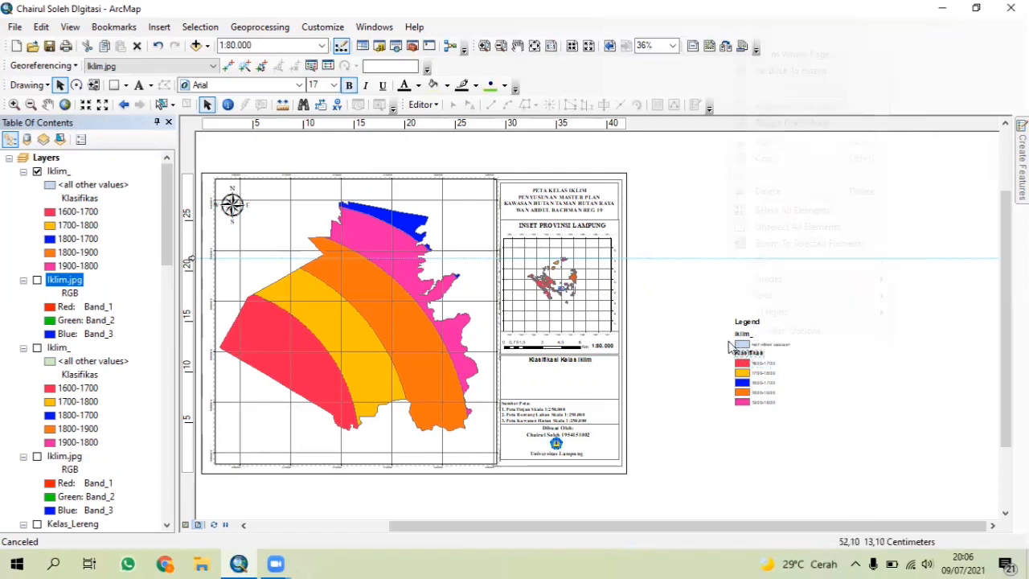
# Step: Ungroup the 1700-1800 entry of the legend beside the page into its separate elements
pyautogui.rightClick(730, 344)
pyautogui.click(740, 374)
pyautogui.rightClick(741, 385)
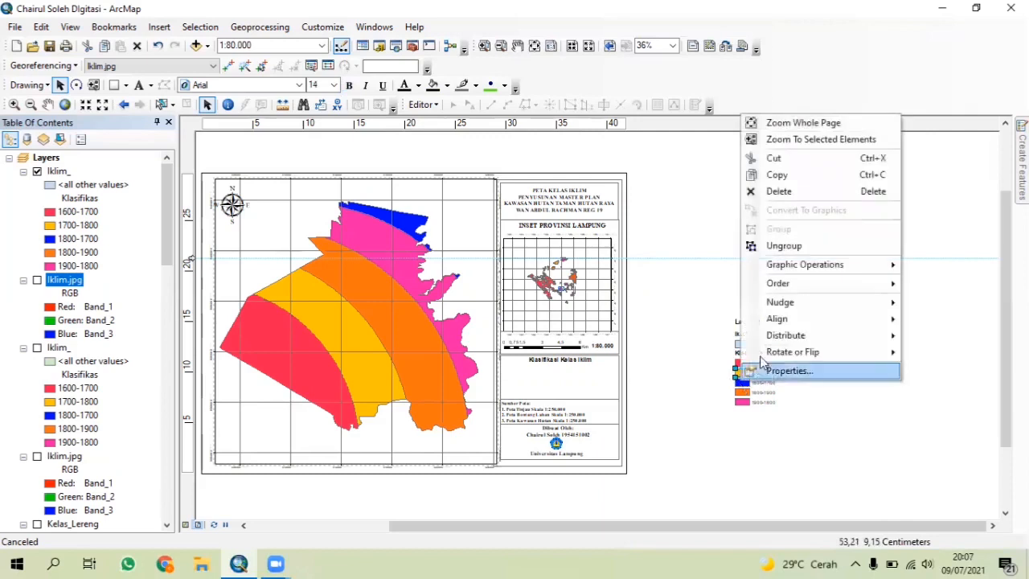
pyautogui.click(786, 244)
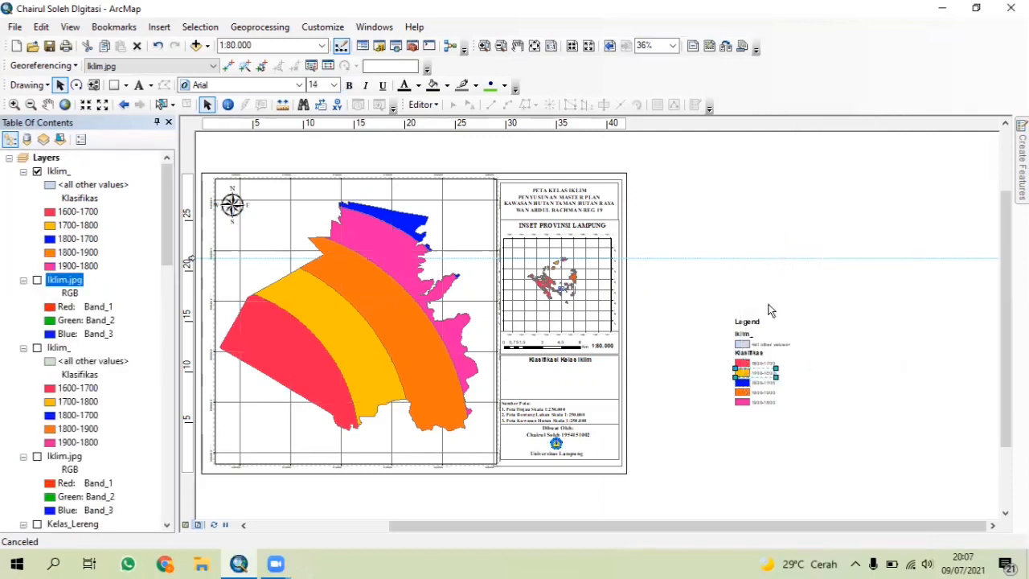
pyautogui.rightClick(739, 372)
pyautogui.click(762, 413)
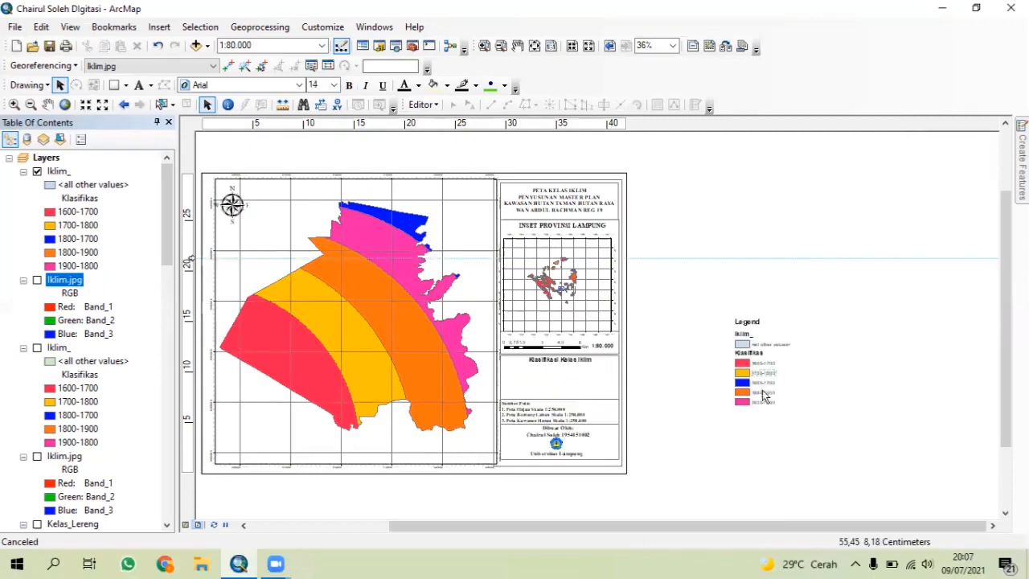
# Step: Delete the Legend title, the Iklim_ and Klasifikas headings and the <all other values> entry from the ungrouped legend
pyautogui.click(765, 345)
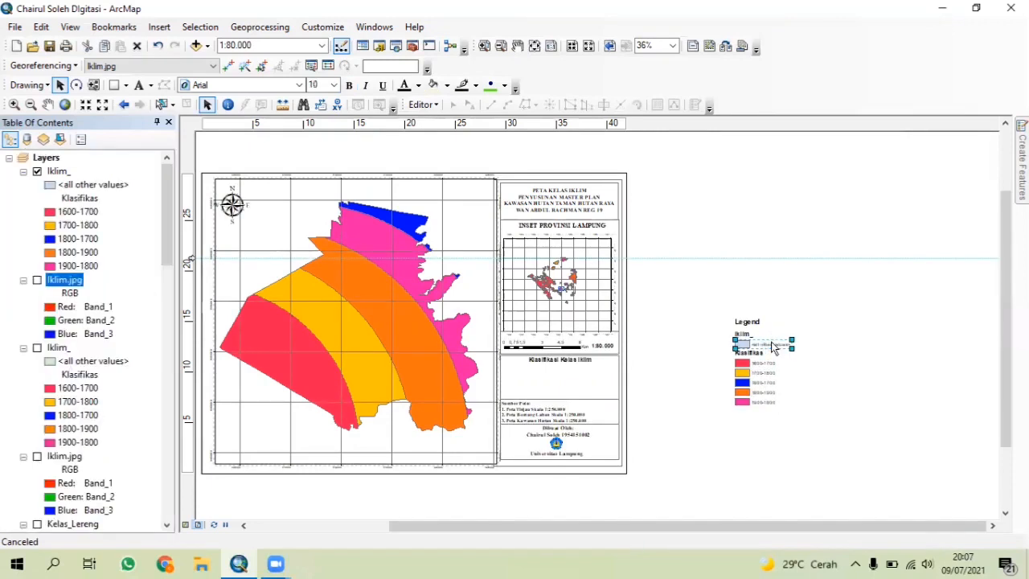
pyautogui.press('Delete')
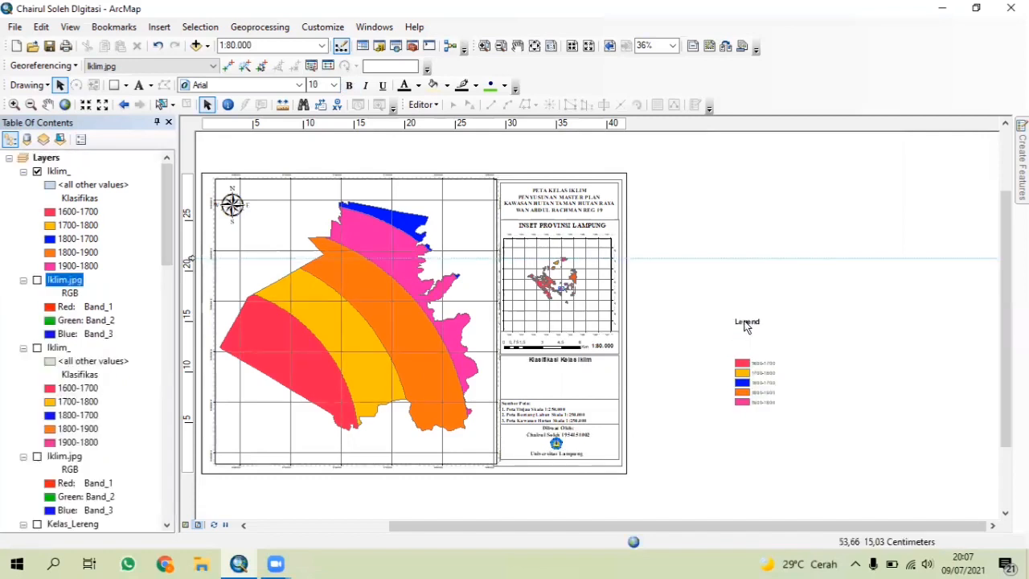
pyautogui.click(744, 386)
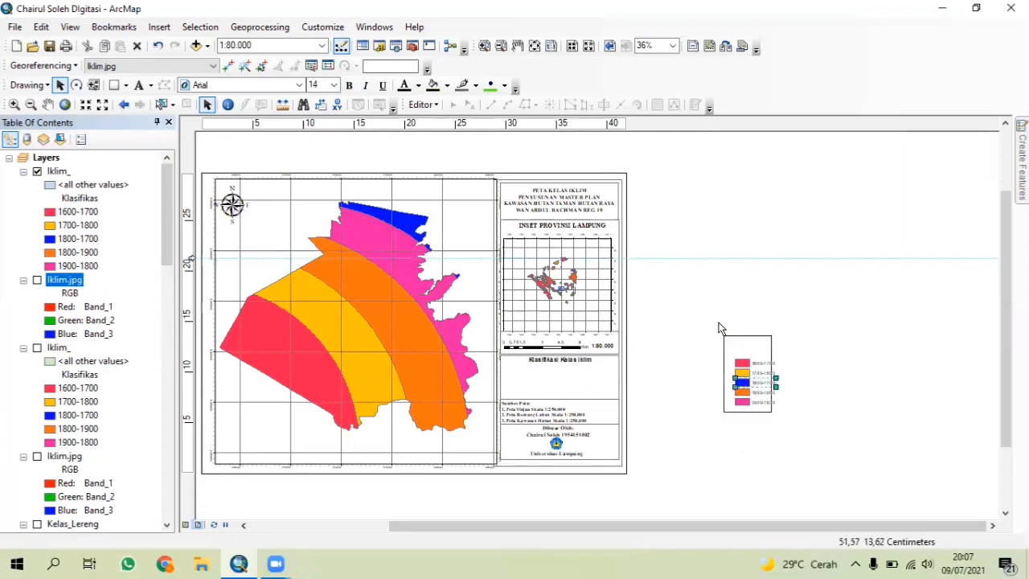
# Step: Group the five rainfall class entries and fit them at a reduced size under the Klasifikasi Kelas Iklim heading
pyautogui.moveTo(718, 323); pyautogui.dragTo(806, 446)
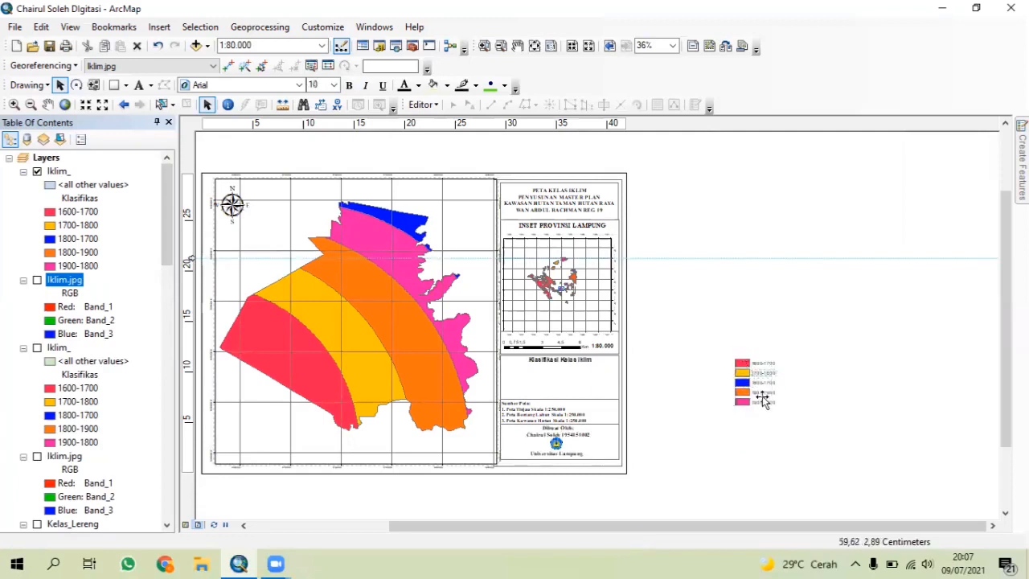
pyautogui.rightClick(760, 394)
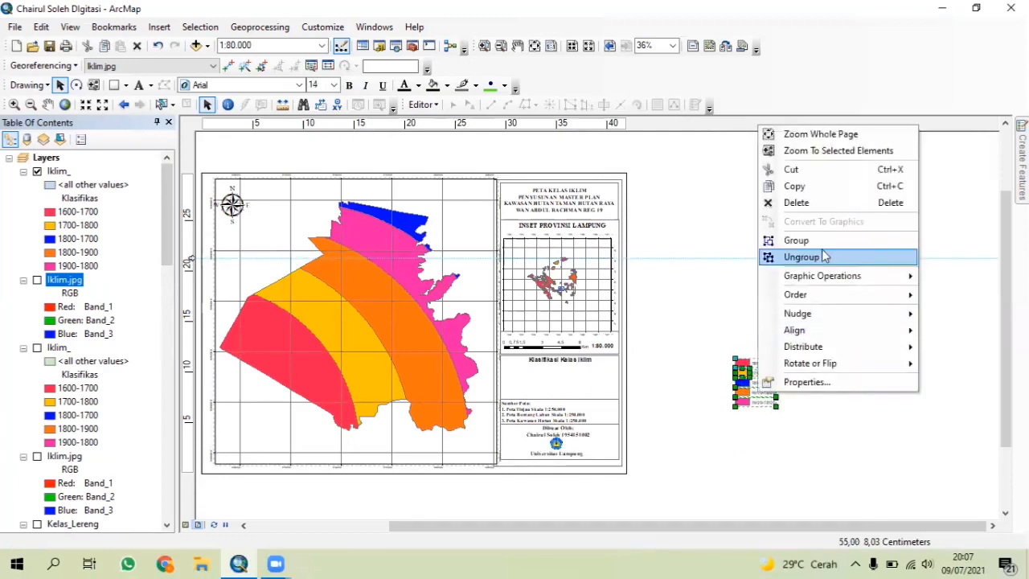
pyautogui.click(800, 240)
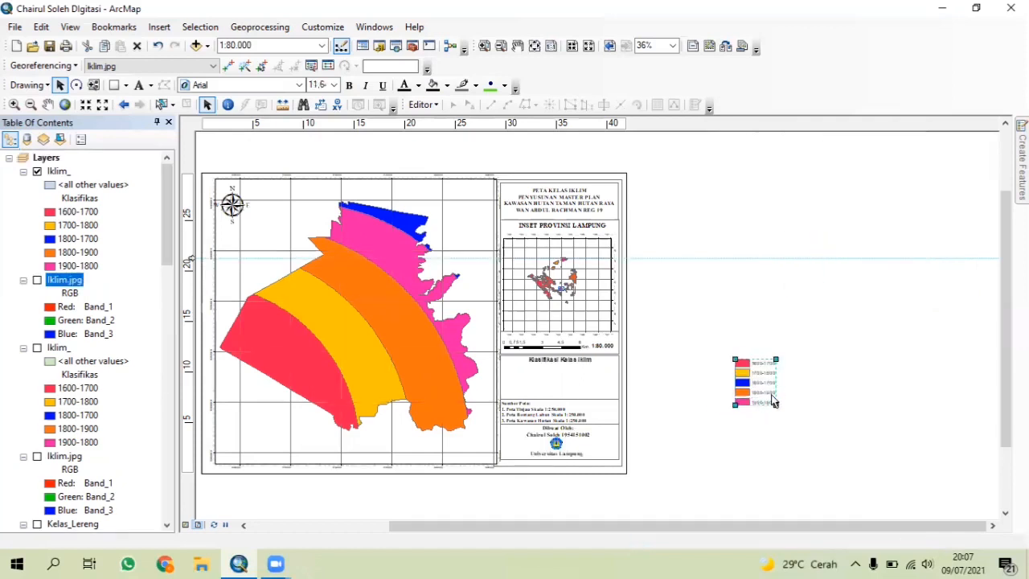
pyautogui.moveTo(756, 374); pyautogui.dragTo(559, 379)
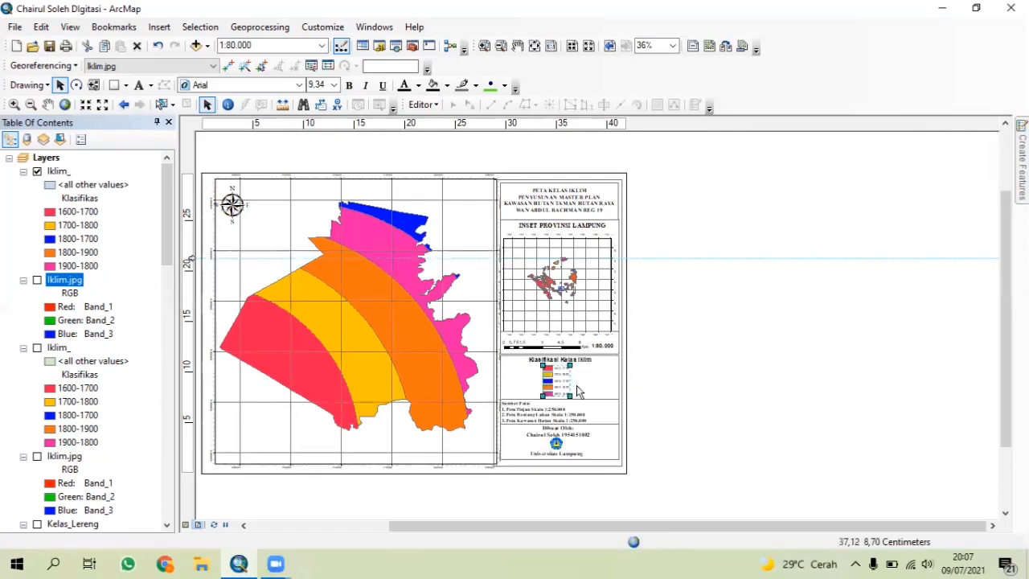
pyautogui.scroll(3, 576, 384)
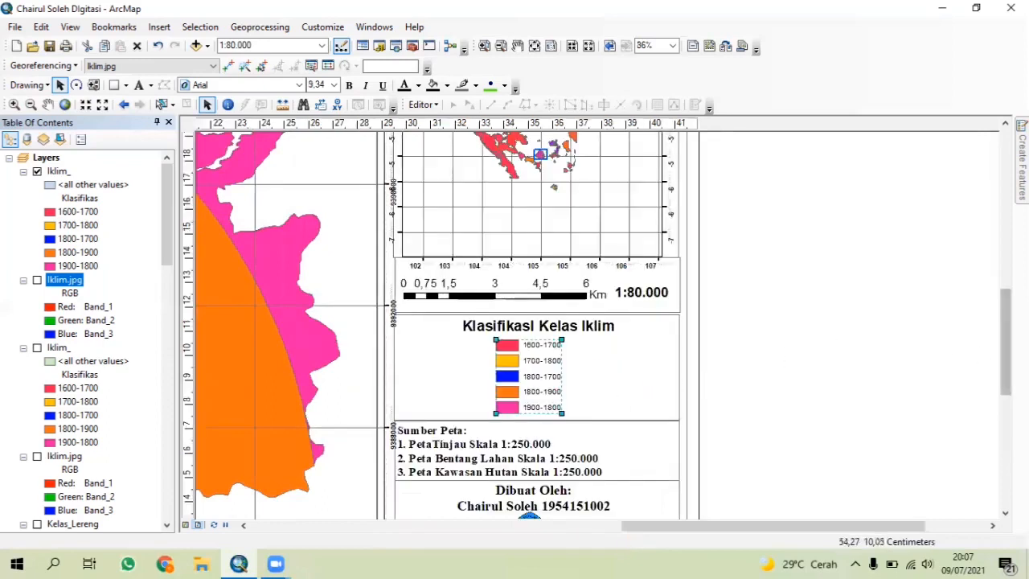
pyautogui.moveTo(1006, 360); pyautogui.dragTo(1005, 349)
pyautogui.click(888, 424)
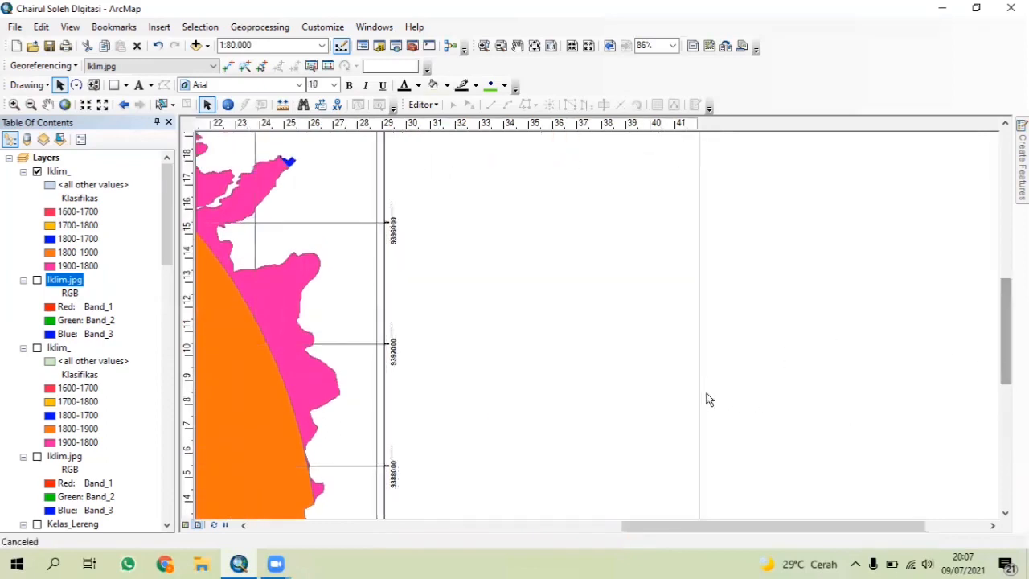
pyautogui.rightClick(552, 427)
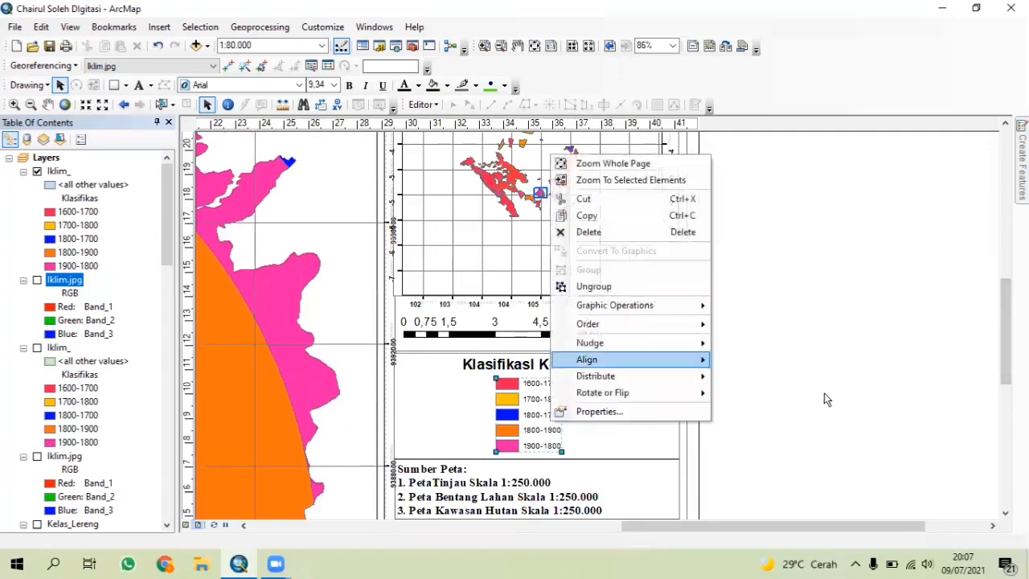
pyautogui.rightClick(824, 393)
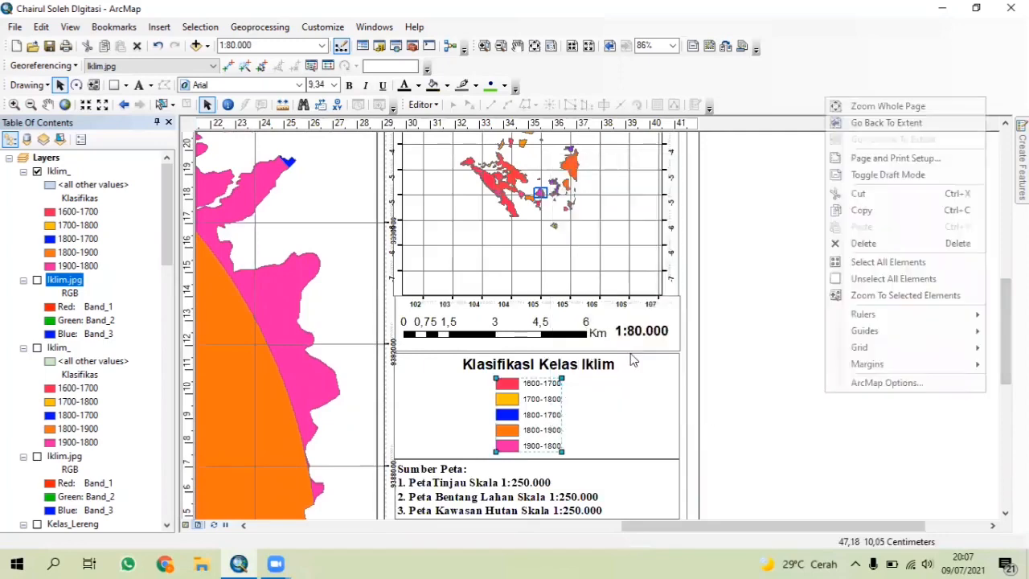
# Step: Close the table of contents to give the climate map layout more room
pyautogui.click(169, 122)
pyautogui.click(169, 122)
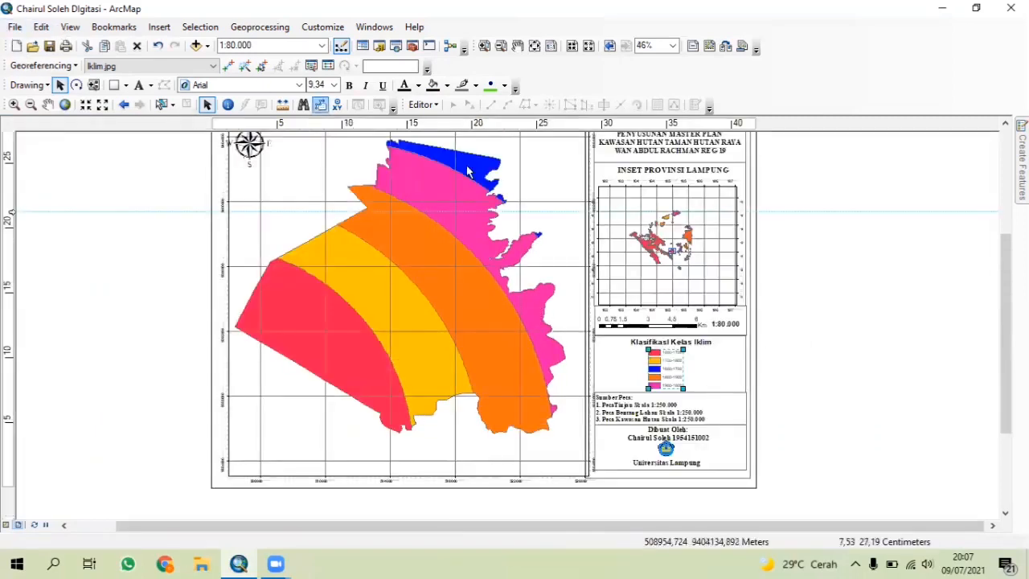
pyautogui.moveTo(1006, 360); pyautogui.dragTo(1006, 342)
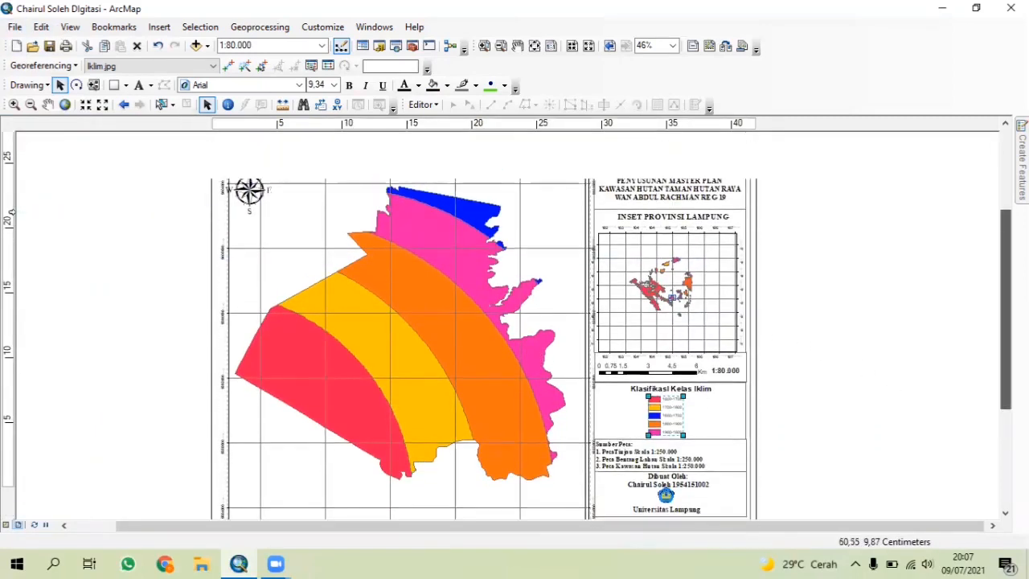